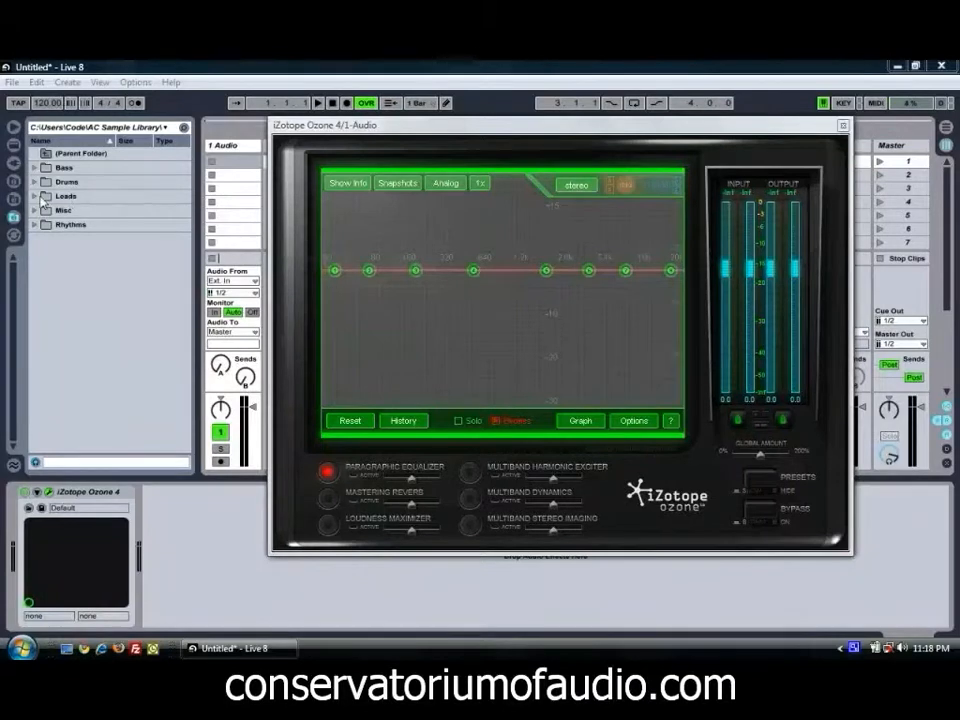
# Audition samples in the Leads folder and load Massive Lead - MUFP - L4.wav into the first clip slot of 1 Audio.
pyautogui.click(110, 198)
pyautogui.scroll(-5, 104, 232)
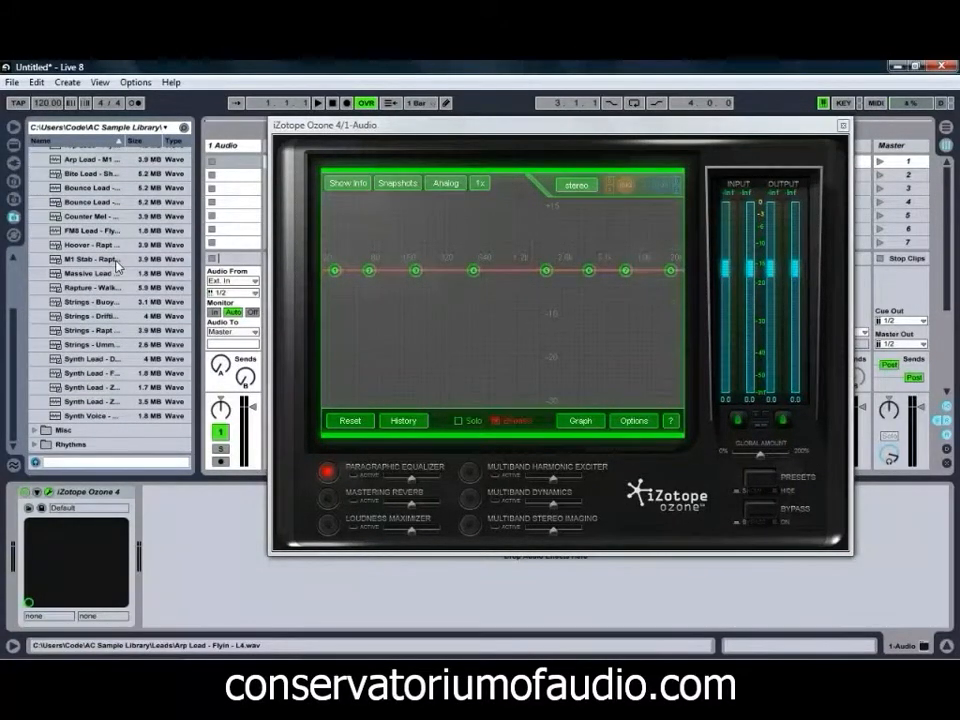
pyautogui.click(86, 230)
pyautogui.click(89, 245)
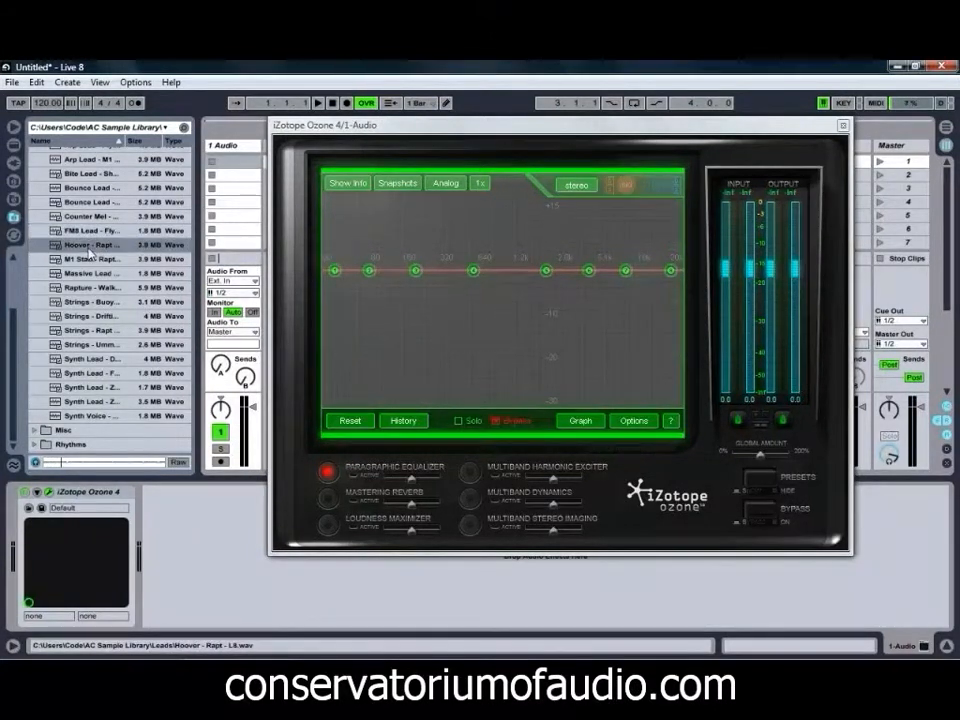
pyautogui.click(87, 275)
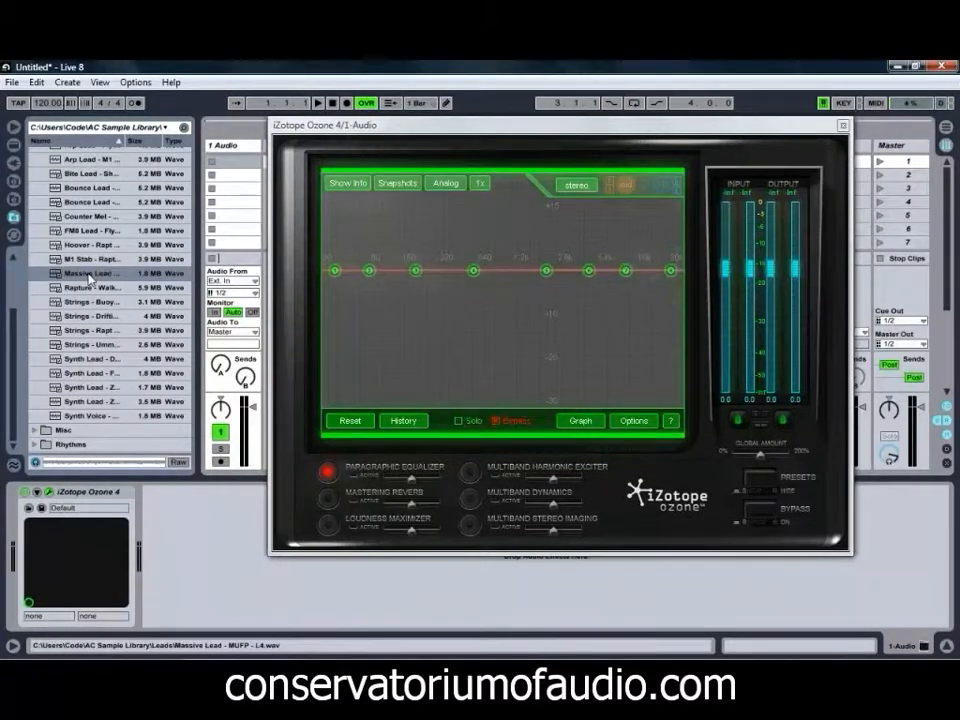
pyautogui.moveTo(288, 176); pyautogui.dragTo(254, 162)
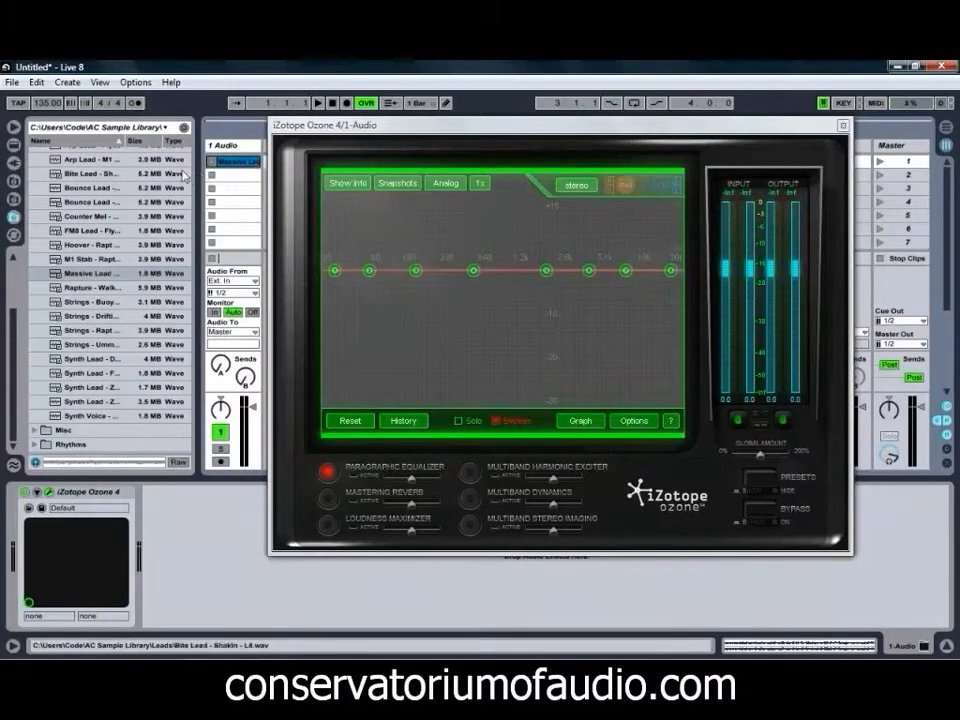
# Play the Massive Lead clip to hear it without Ozone processing, watching its spectrum, and stop playback.
pyautogui.click(245, 162)
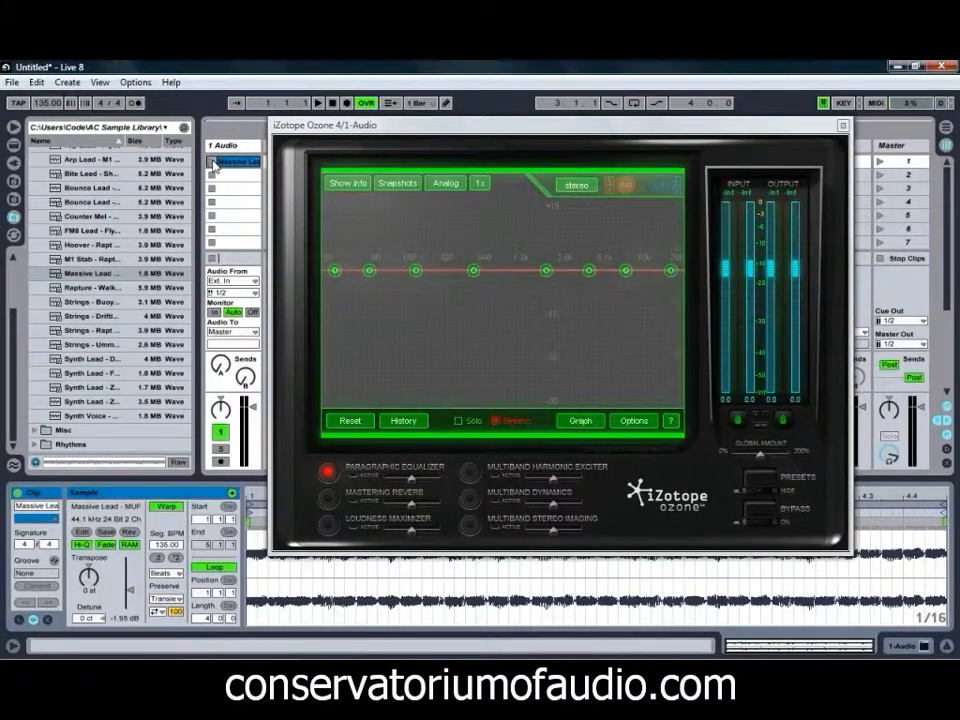
pyautogui.click(212, 164)
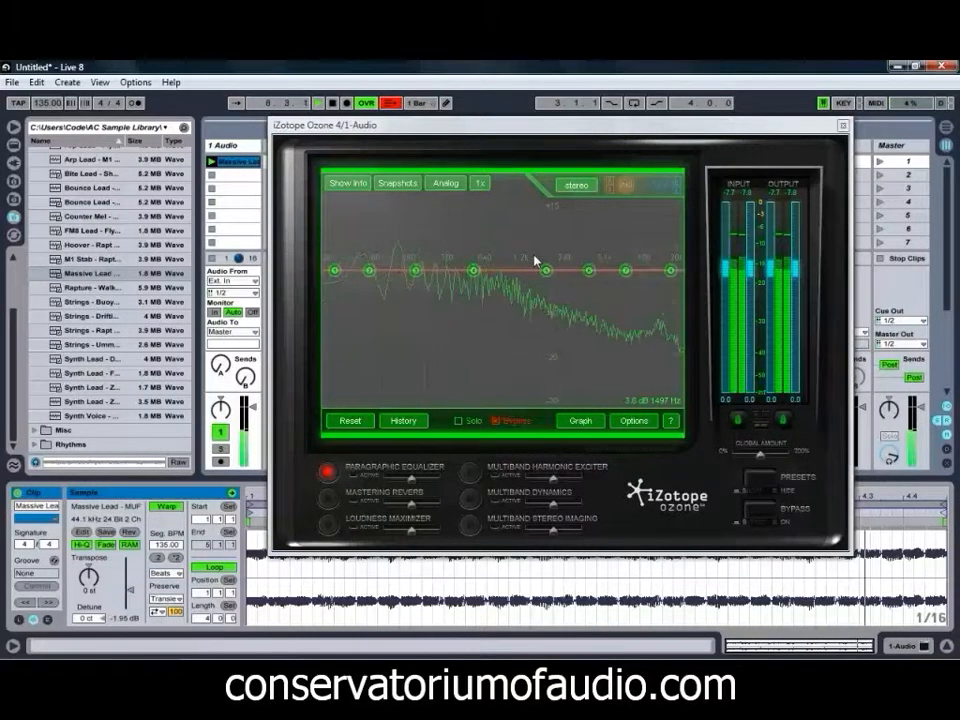
pyautogui.press('space')
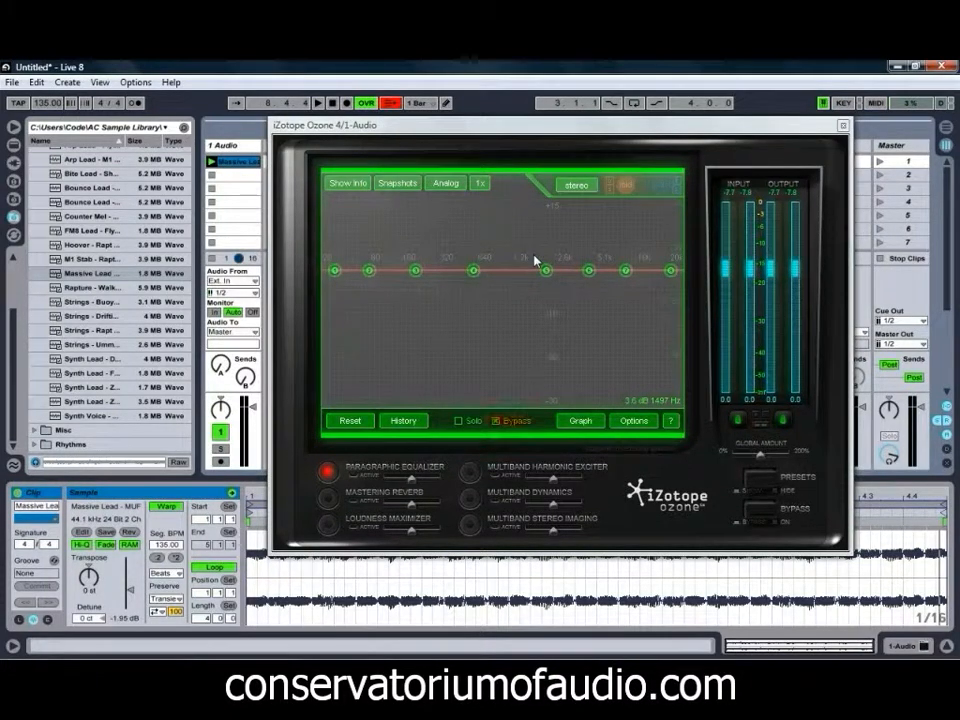
pyautogui.click(533, 263)
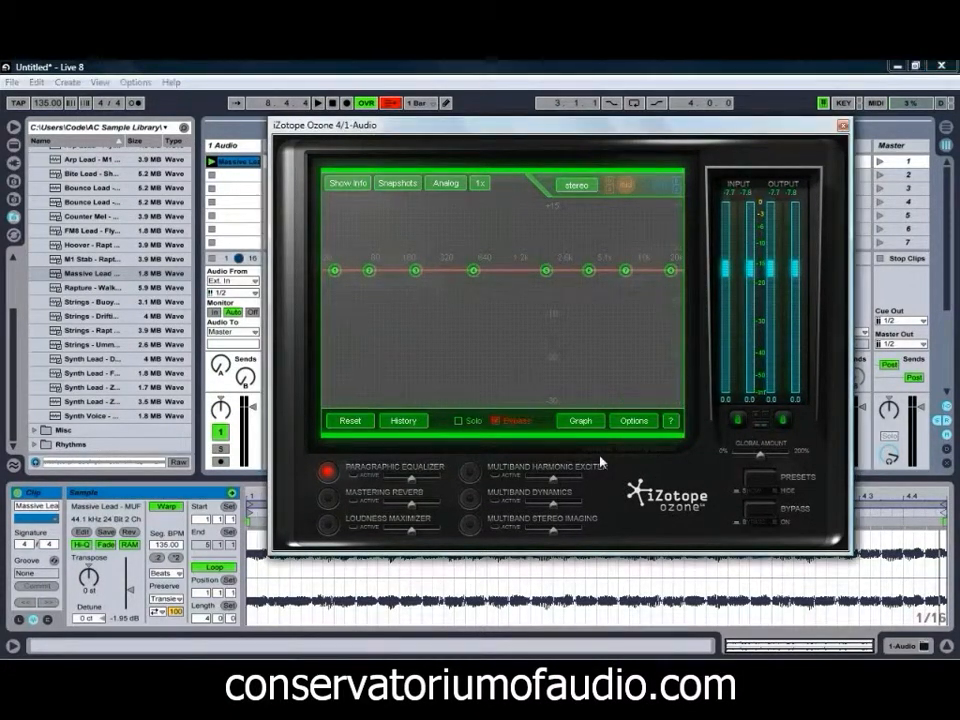
# Load the Ozone preset Vocals - EQ, Dynamics, Reverb, Tape Saturation from the Instruments and Busses presets.
pyautogui.click(760, 487)
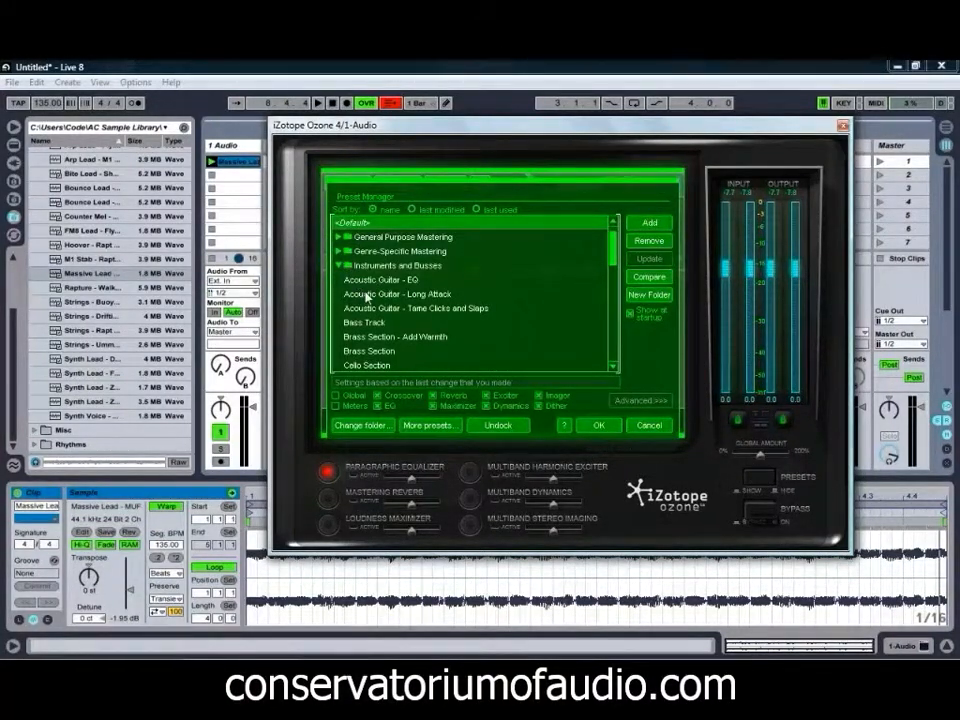
pyautogui.scroll(-1, 377, 330)
pyautogui.scroll(-4, 377, 330)
pyautogui.scroll(-4, 377, 327)
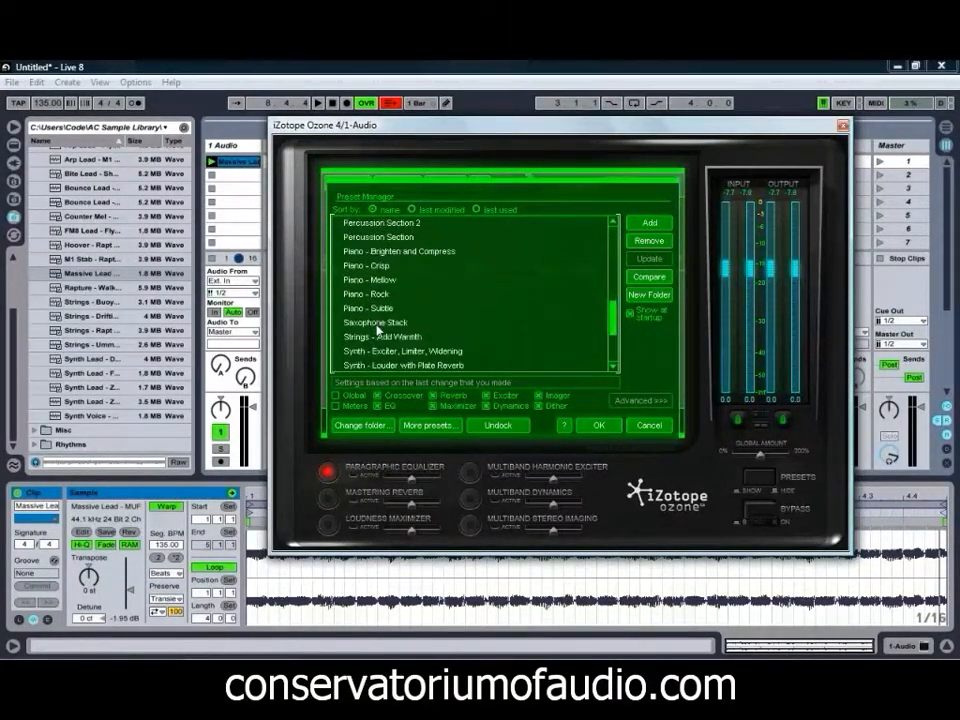
pyautogui.scroll(-1, 377, 330)
pyautogui.scroll(-1, 377, 330)
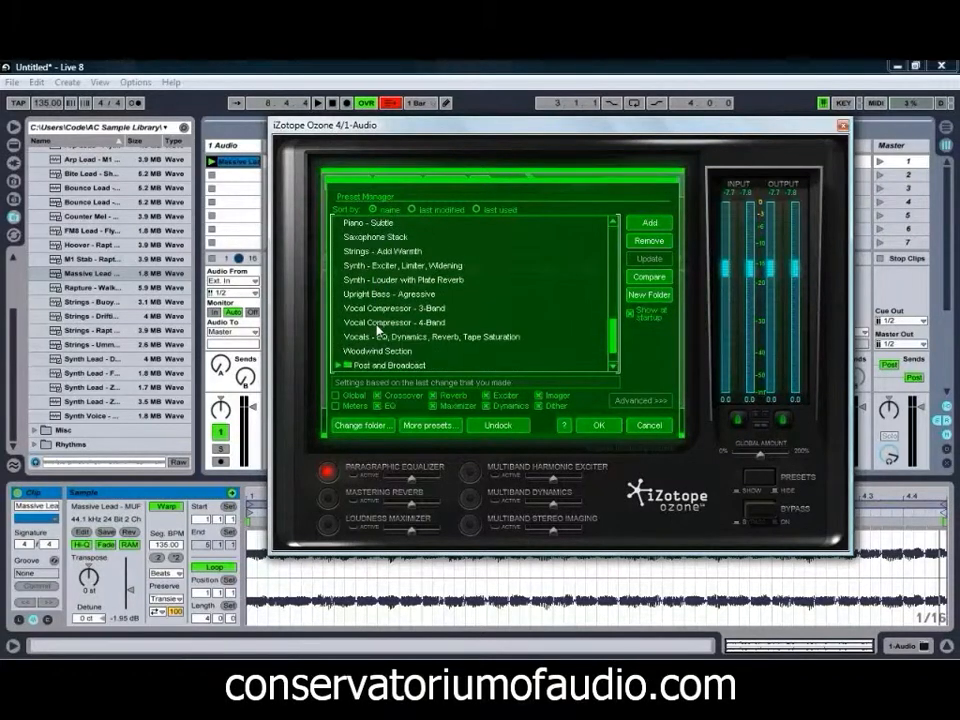
pyautogui.click(461, 337)
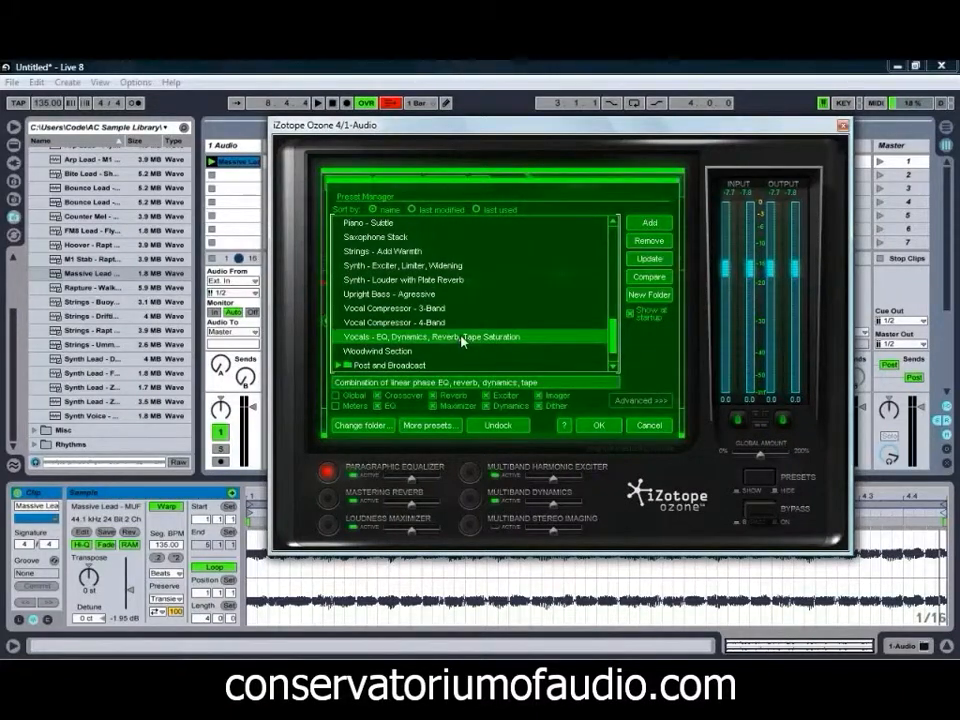
pyautogui.click(603, 425)
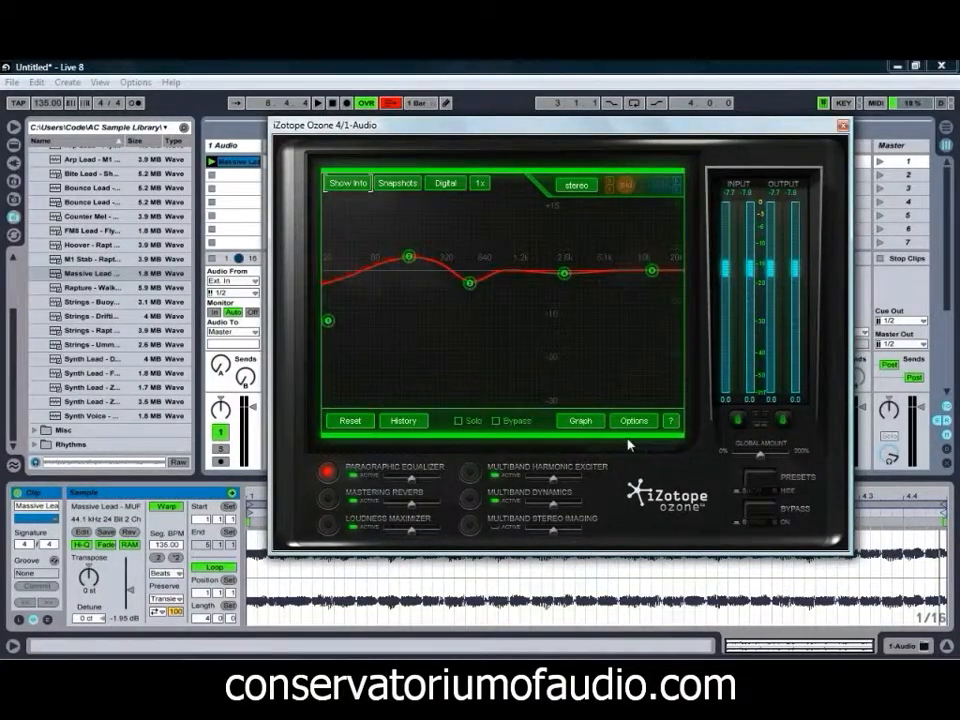
# Play the clip with Ozone bypassed and with it engaged to compare the preset's effect on the sound.
pyautogui.click(763, 512)
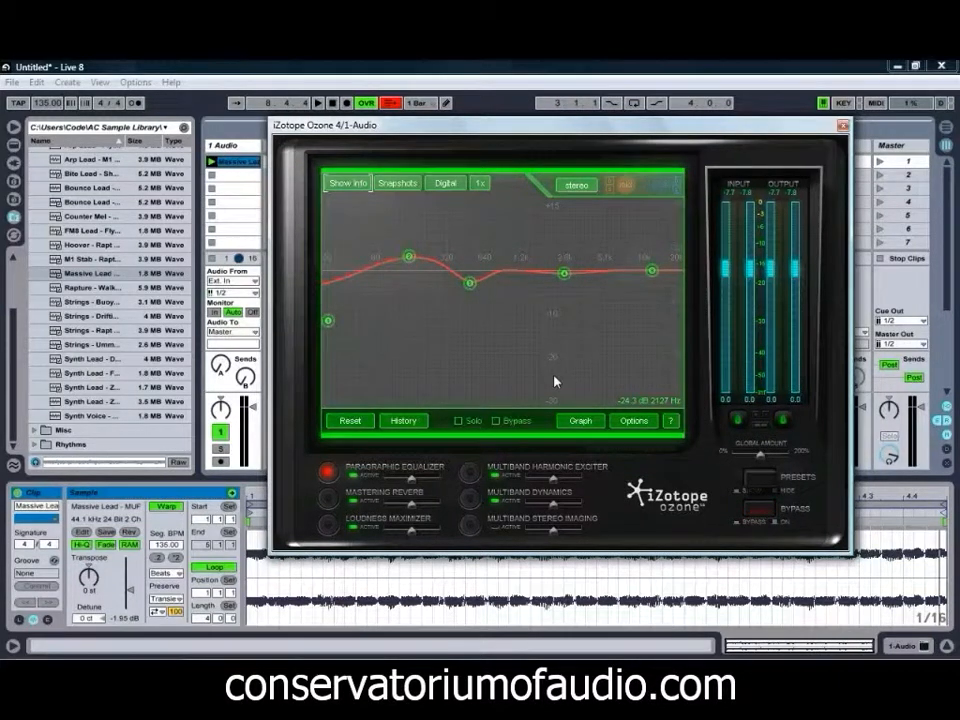
pyautogui.press('space')
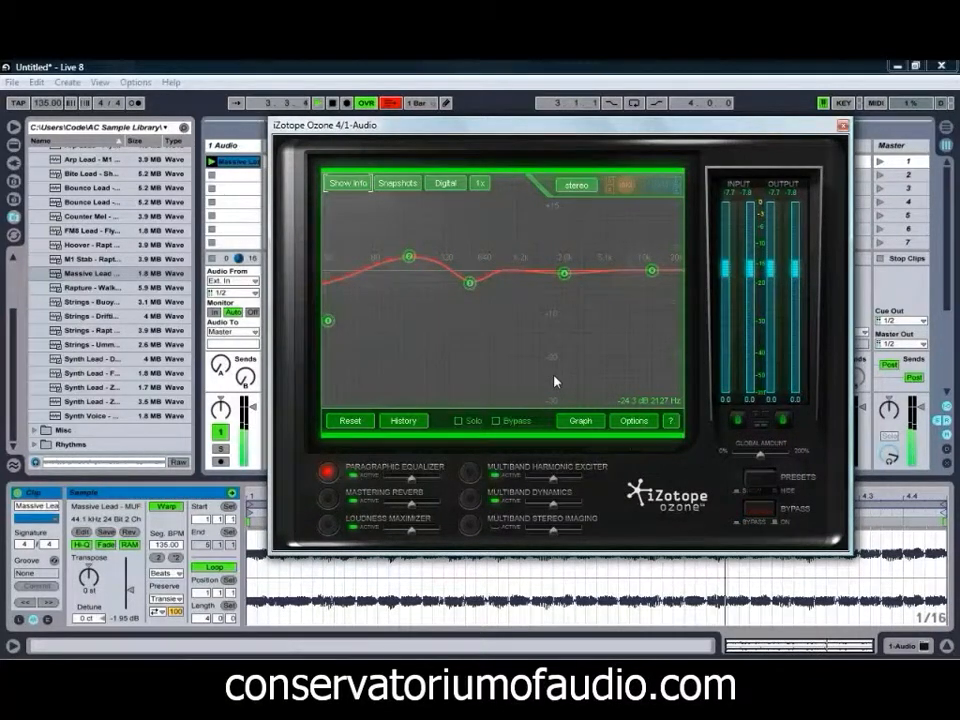
pyautogui.click(764, 513)
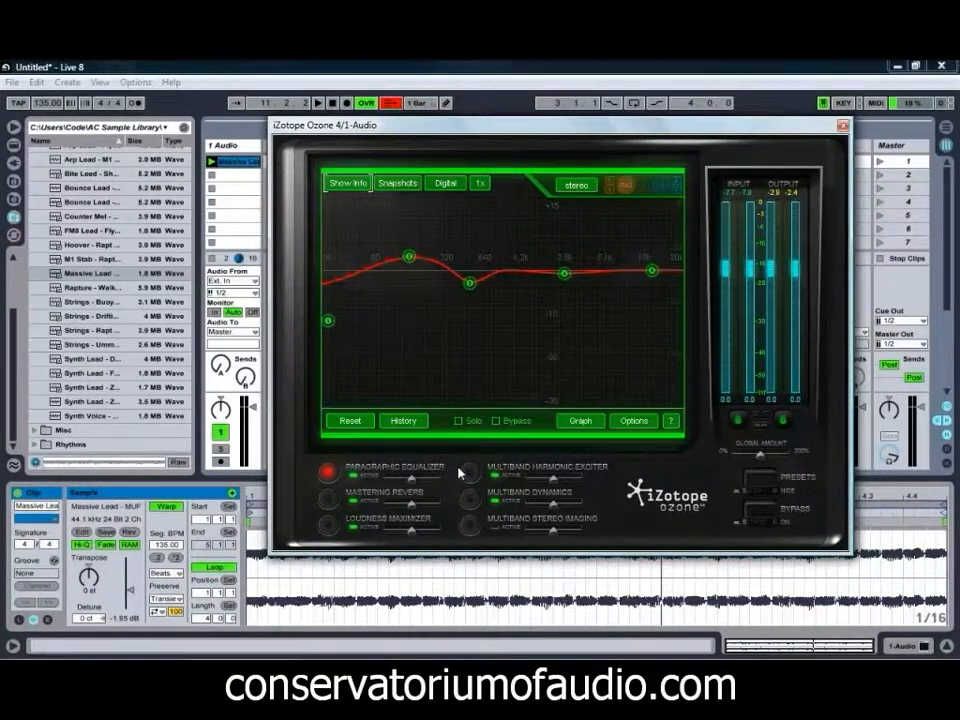
# Show the equalizer's band info and enable band 5 at 1168 Hz, 4.6 dB, Q 0.91 and band 6 at 6147 Hz, 3.6 dB, Q 0.91.
pyautogui.click(350, 186)
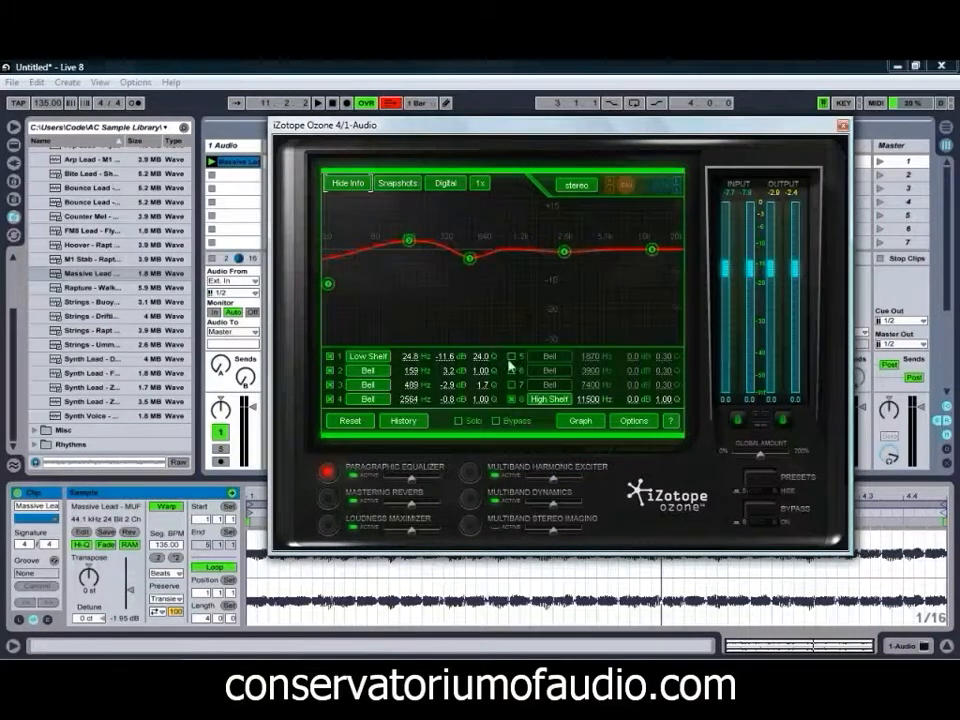
pyautogui.click(511, 357)
pyautogui.moveTo(547, 251)
pyautogui.mouseDown()
pyautogui.moveTo(520, 240)
pyautogui.moveTo(543, 246)
pyautogui.mouseUp()
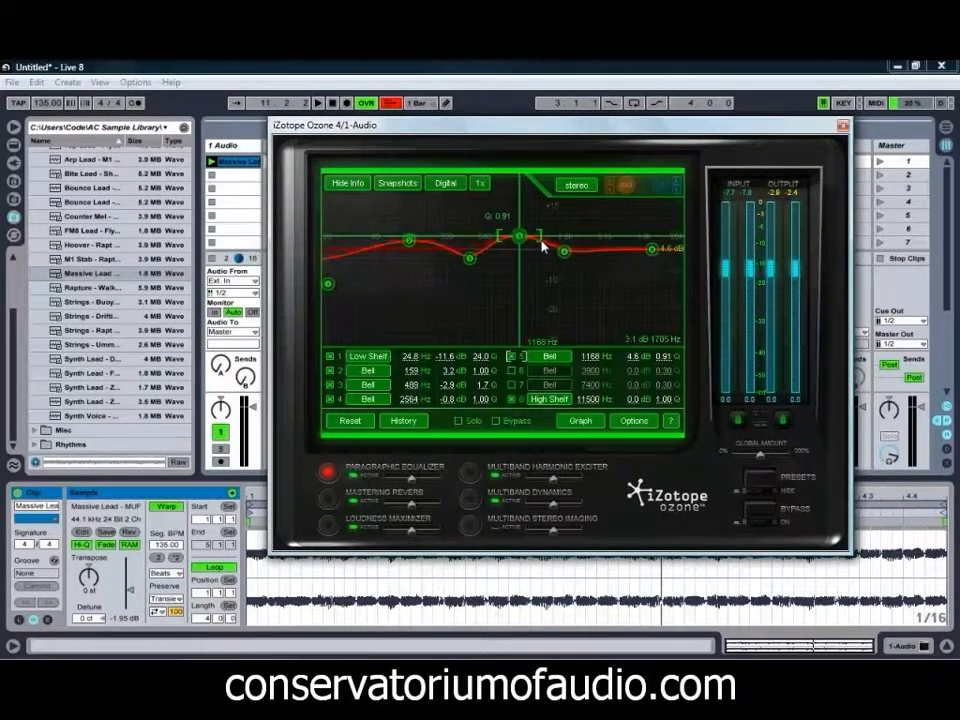
pyautogui.click(511, 370)
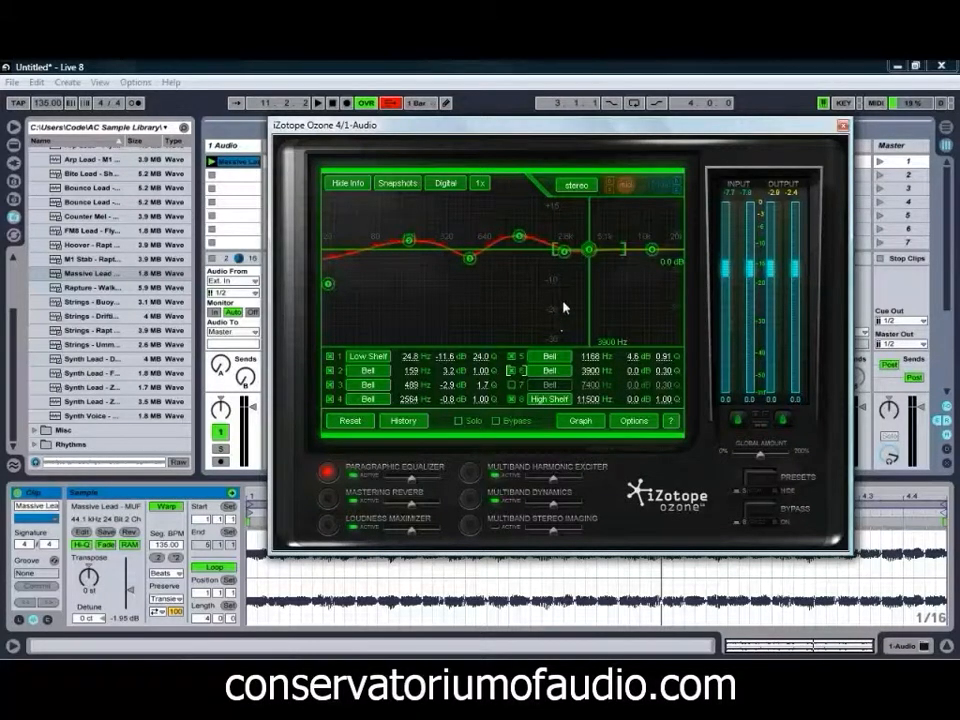
pyautogui.moveTo(589, 252); pyautogui.dragTo(618, 245)
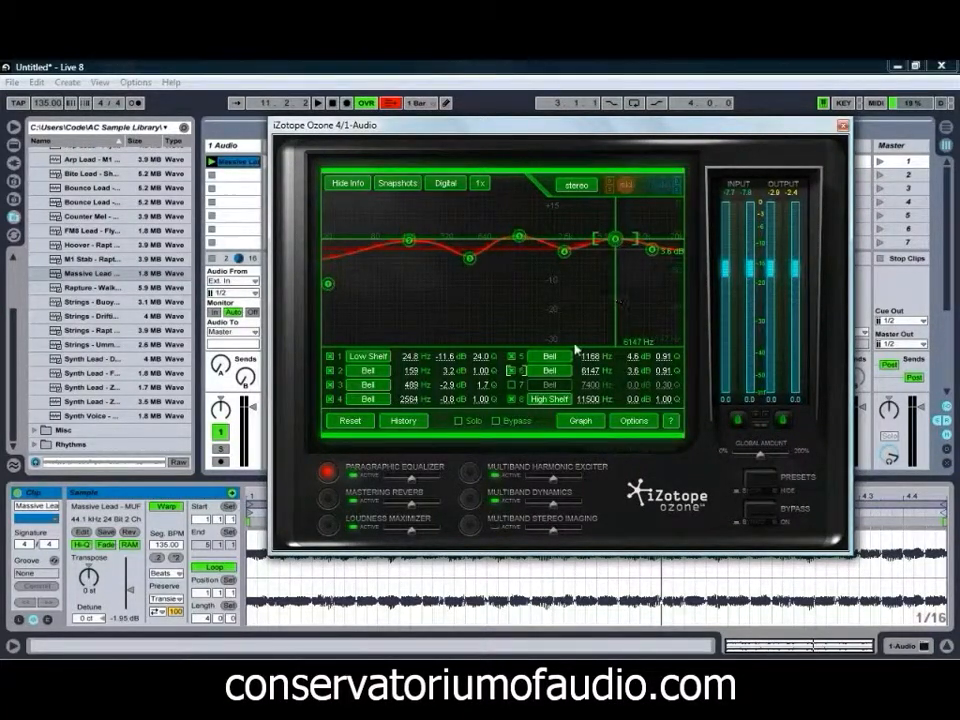
# Activate Multiband Stereo Imaging with widening of -0.2 on band 1, 0.2 on band 2 and 0.3 on band 3.
pyautogui.click(471, 526)
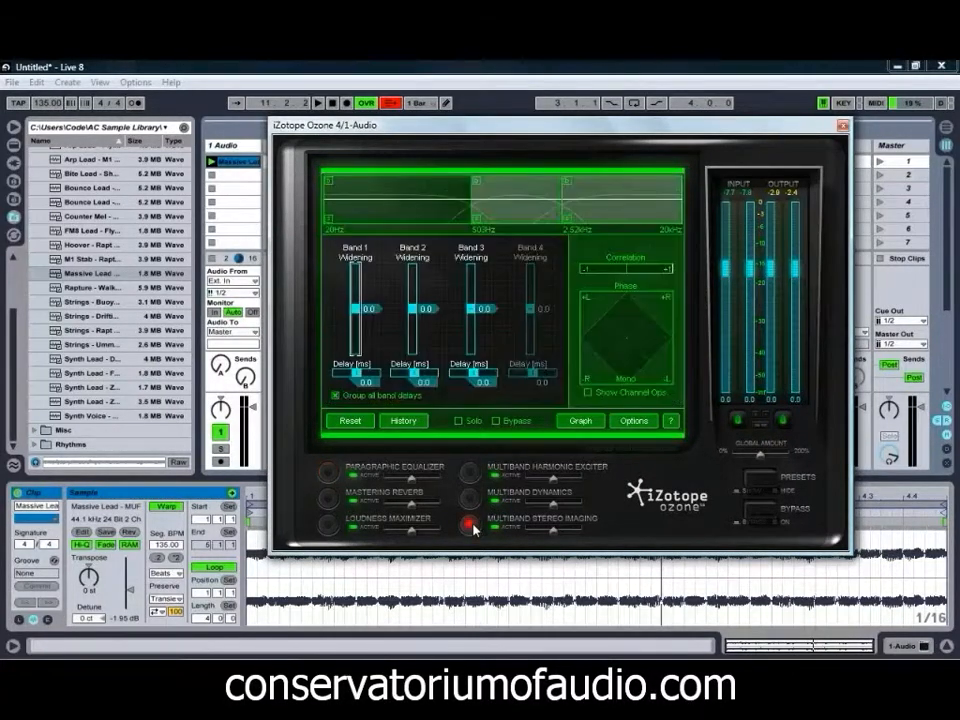
pyautogui.moveTo(470, 312); pyautogui.dragTo(424, 301)
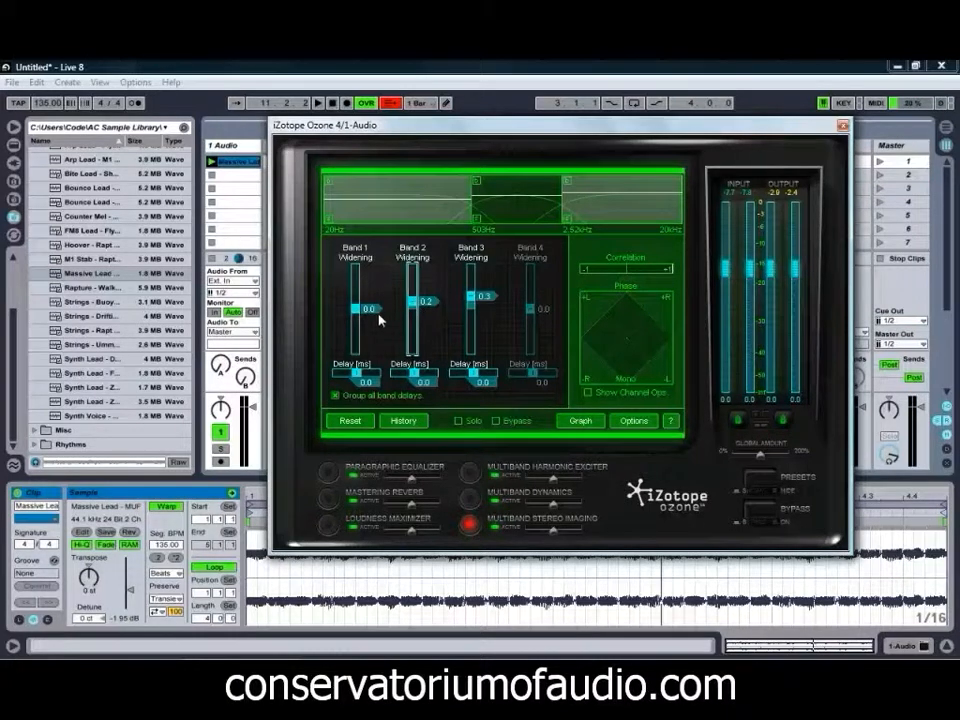
pyautogui.moveTo(355, 318); pyautogui.dragTo(356, 320)
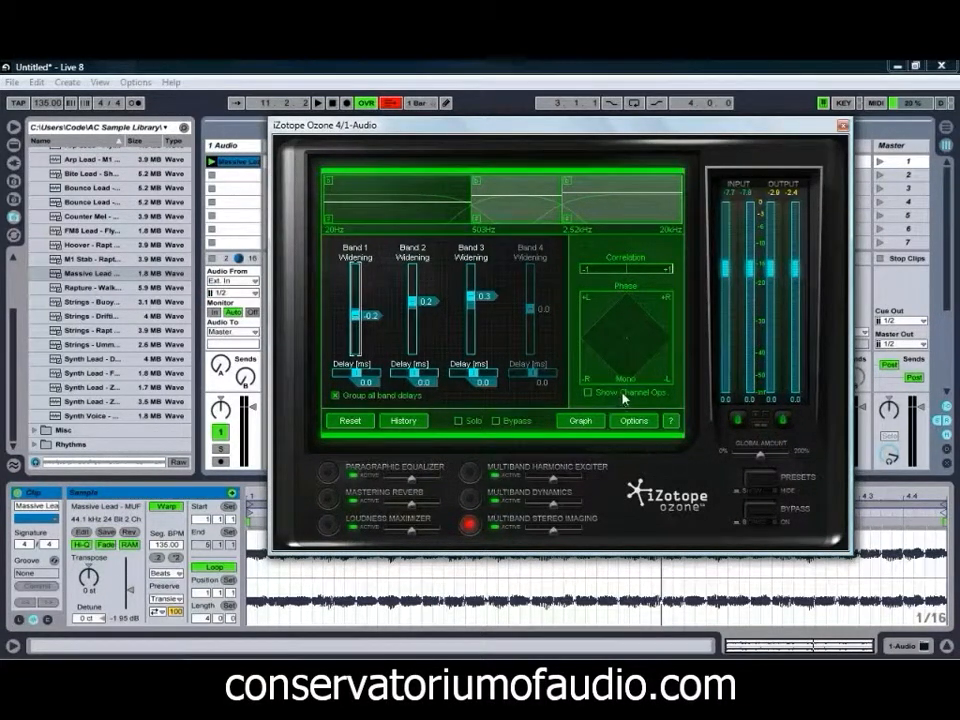
# Play the clip bypassed and processed to compare the result of the equalizer and stereo imaging changes.
pyautogui.click(762, 515)
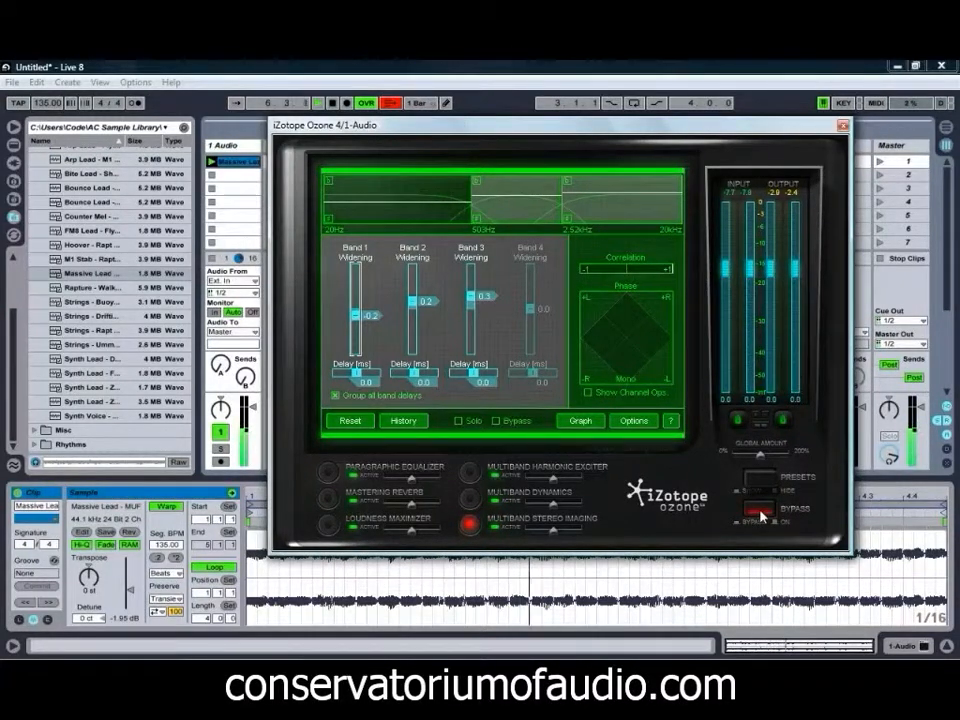
pyautogui.click(759, 513)
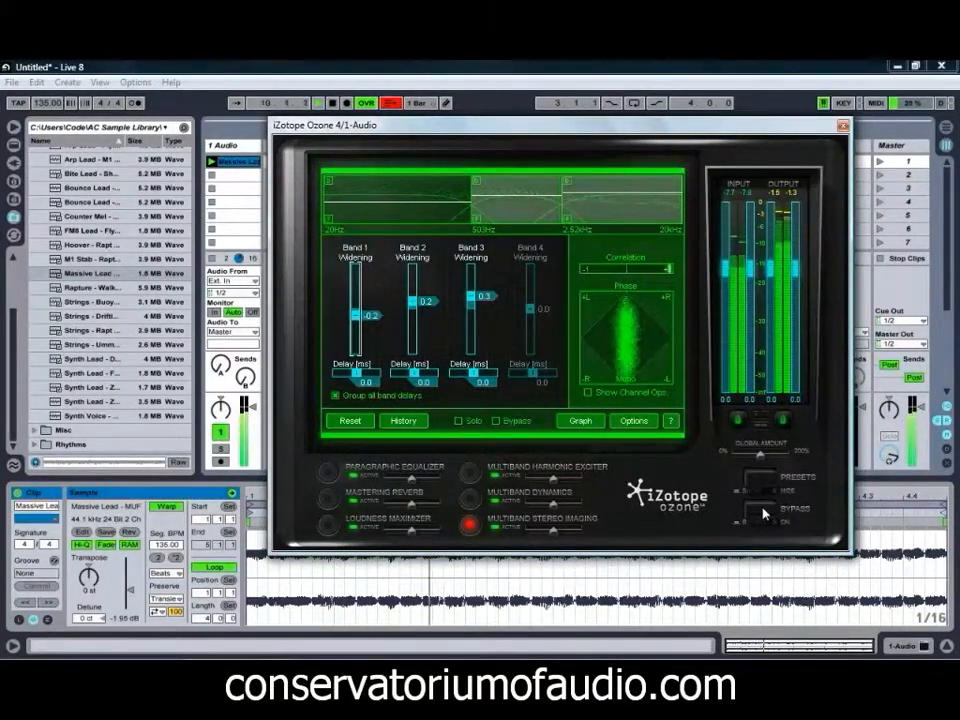
pyautogui.press('space')
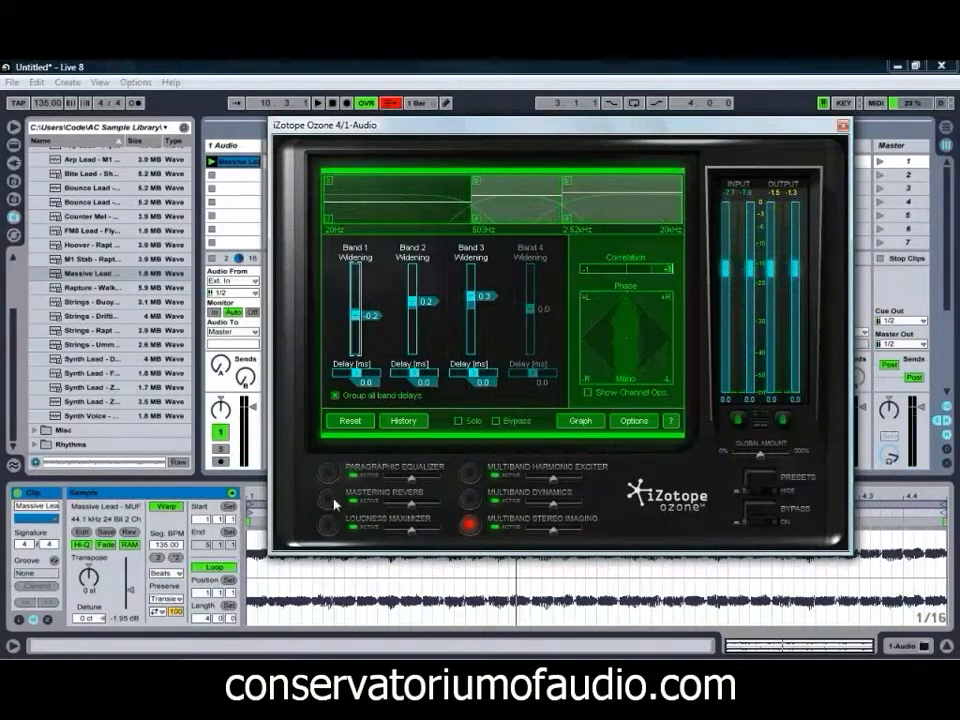
# Set the Mastering Reverb to wet 3.3, width 2.3 and room size 0.7, and play the clip to check it.
pyautogui.click(328, 500)
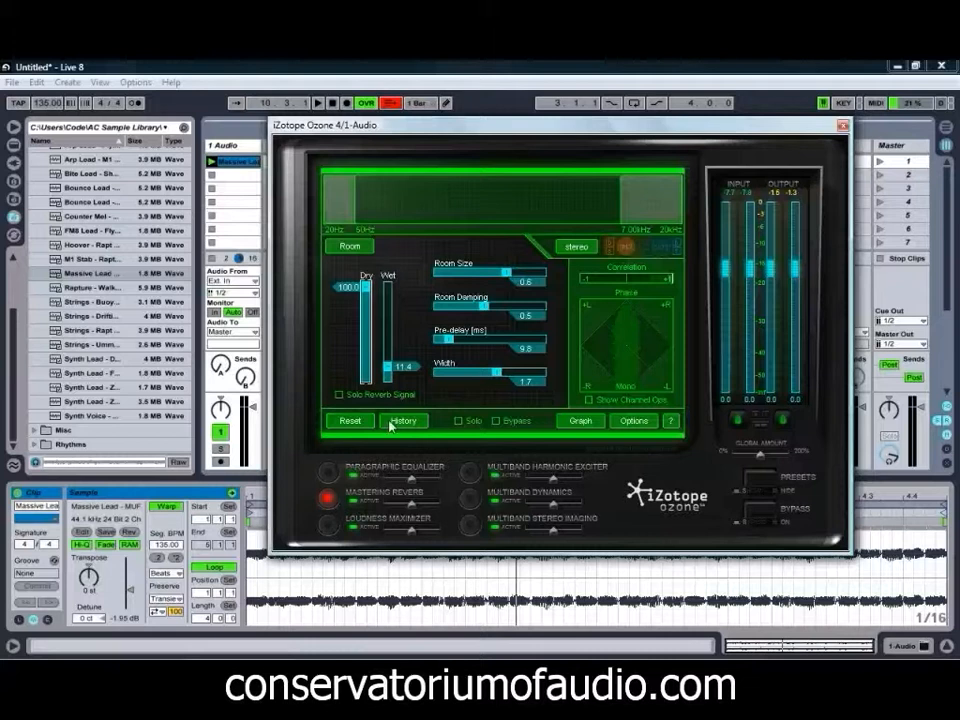
pyautogui.moveTo(405, 379); pyautogui.dragTo(406, 380)
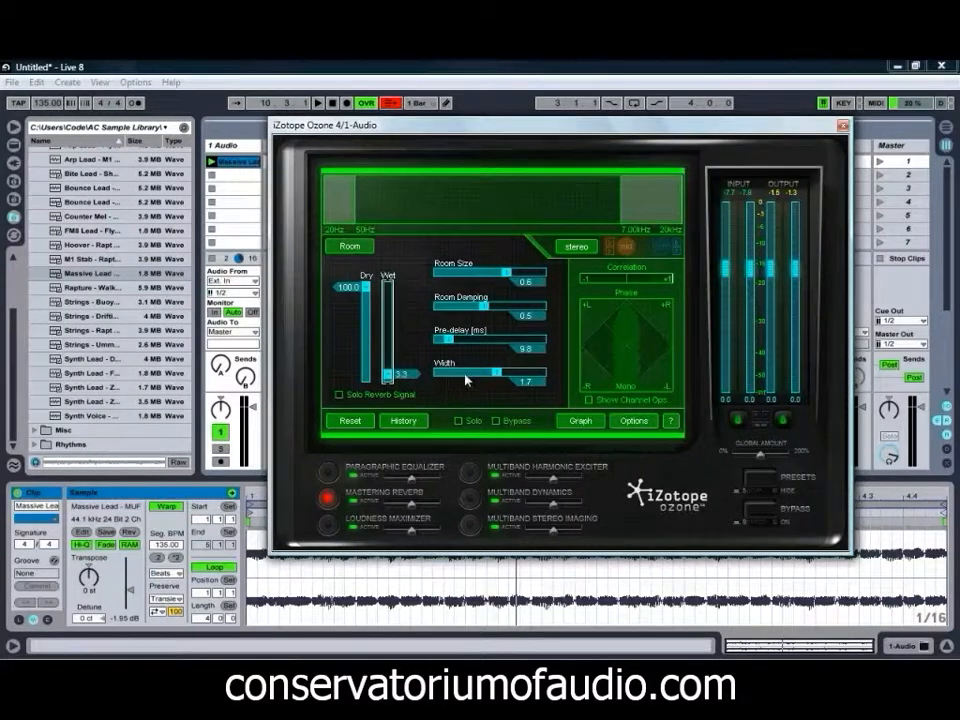
pyautogui.moveTo(497, 375); pyautogui.dragTo(521, 380)
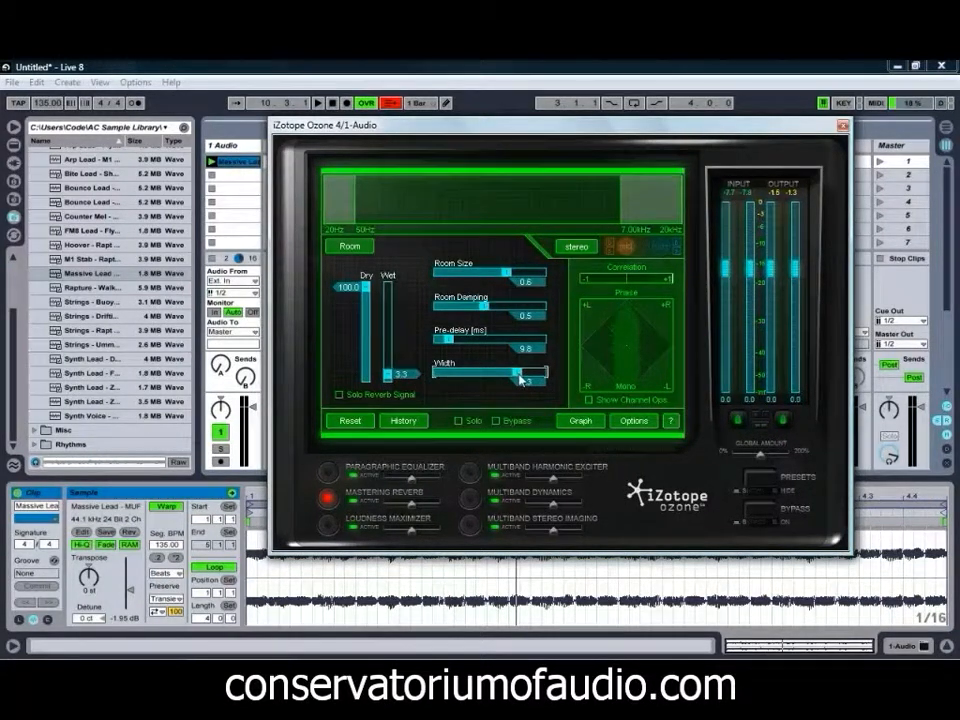
pyautogui.moveTo(508, 272); pyautogui.dragTo(528, 277)
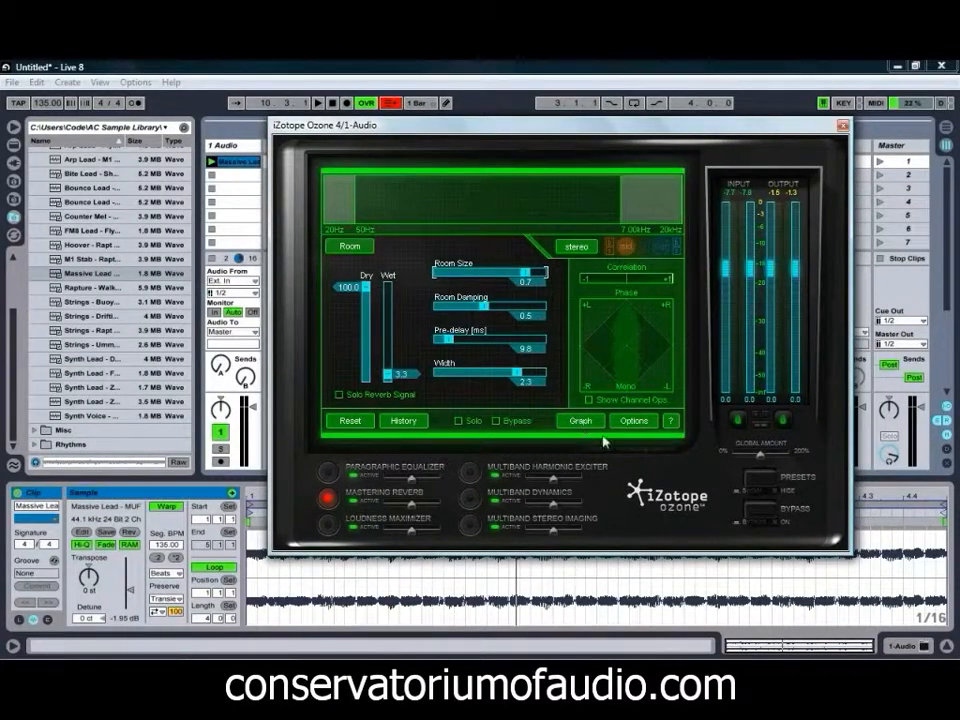
pyautogui.press('space')
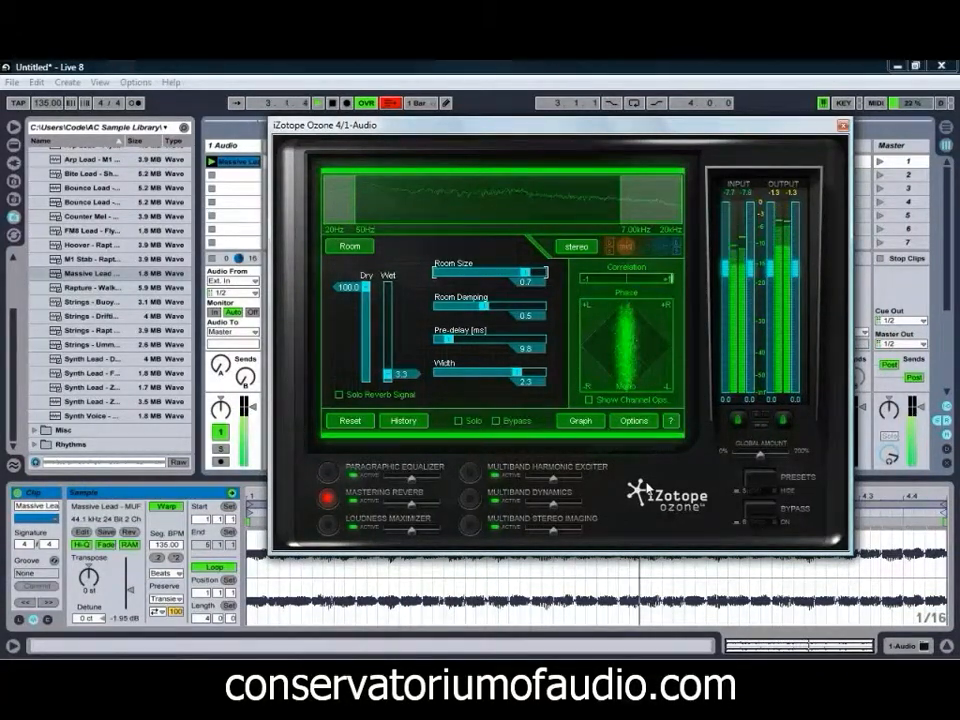
pyautogui.press('space')
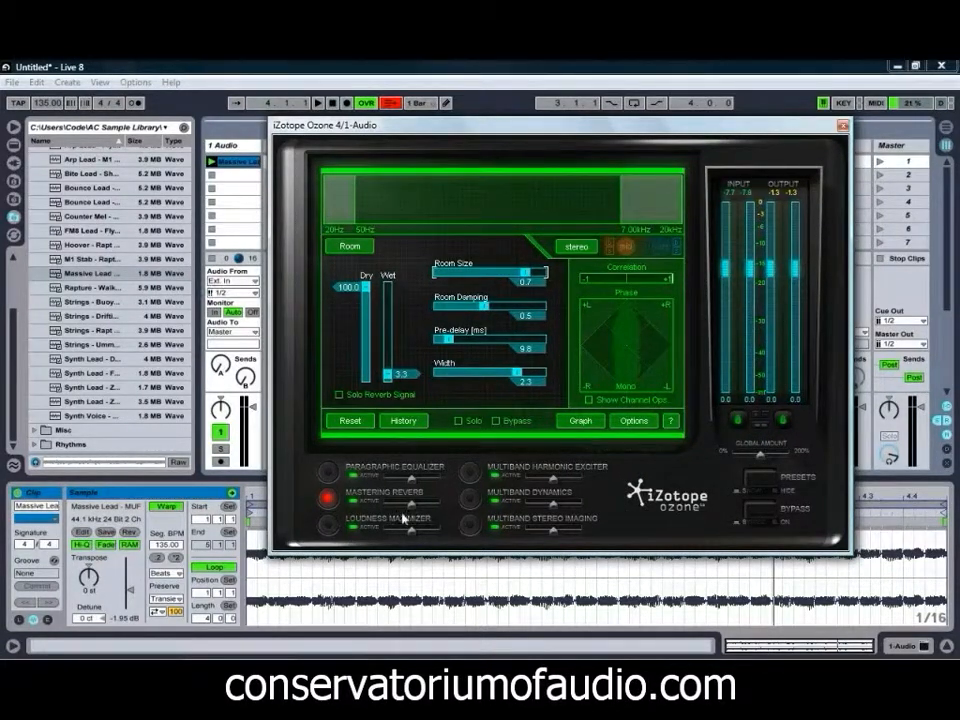
# Set the Loudness Maximizer threshold to -2.5 dB while listening to the clip.
pyautogui.click(329, 526)
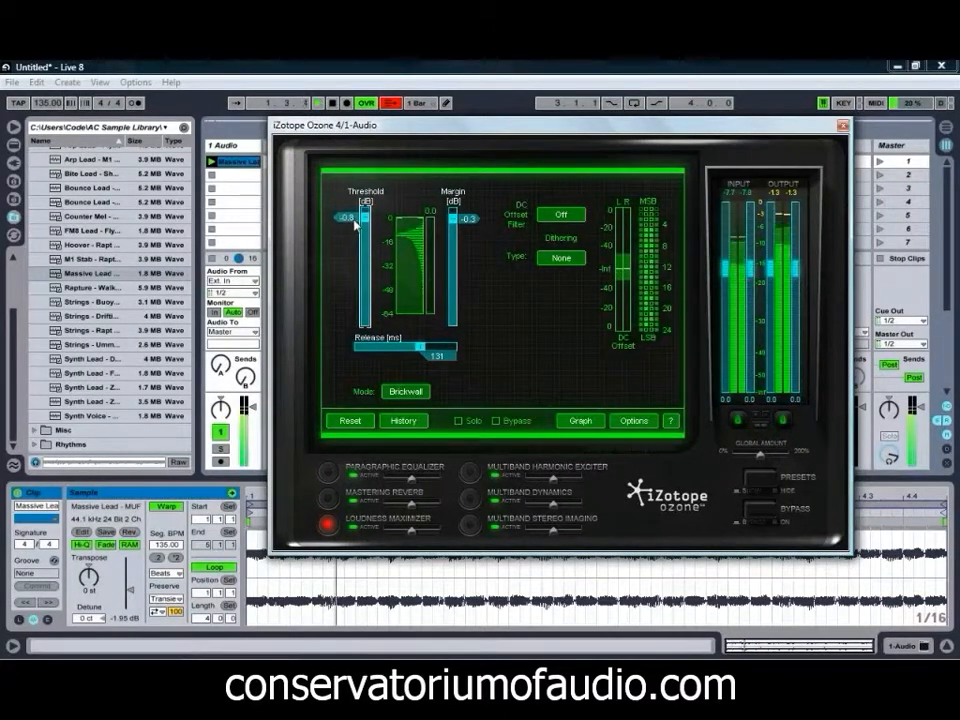
pyautogui.moveTo(352, 219); pyautogui.dragTo(352, 233)
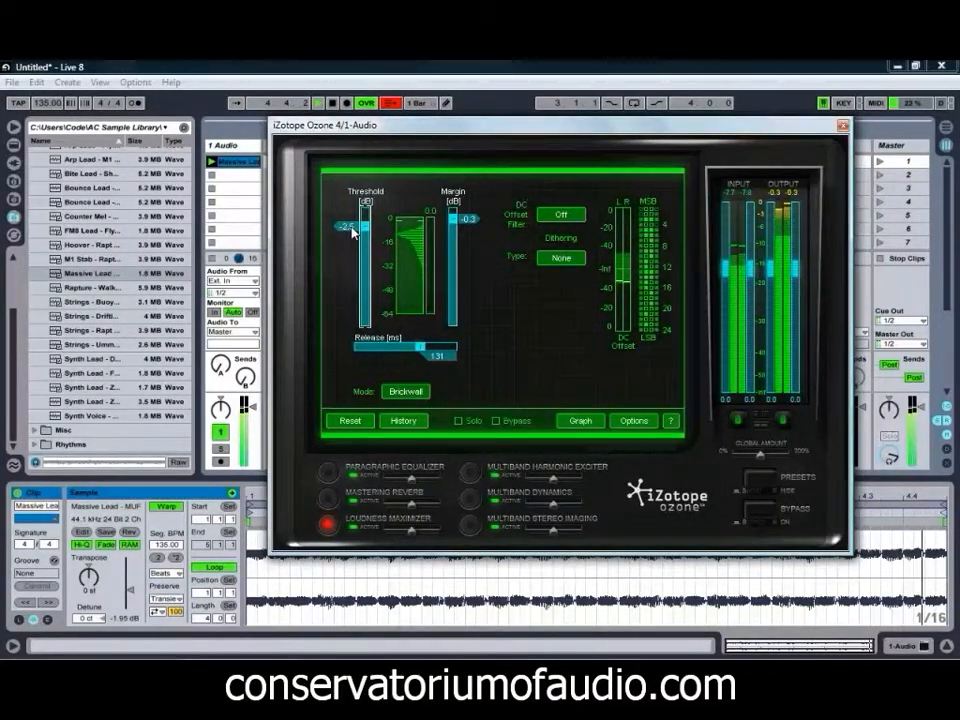
pyautogui.press('space')
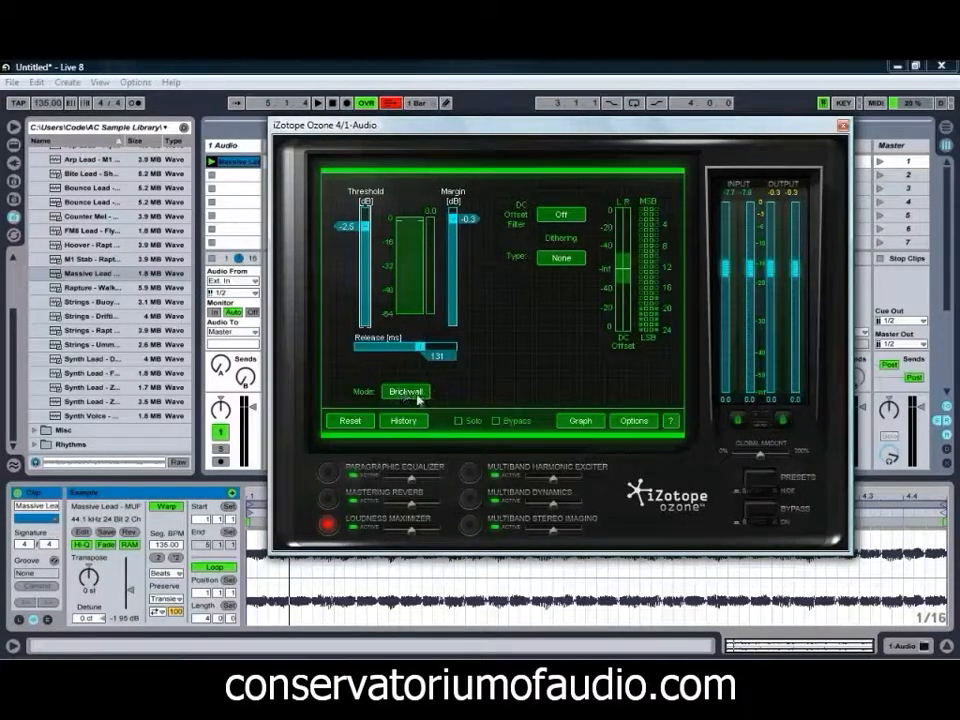
# Set the Multiband Harmonic Exciter amount to 1.8 on band 2 and 3.2 on band 3.
pyautogui.click(472, 477)
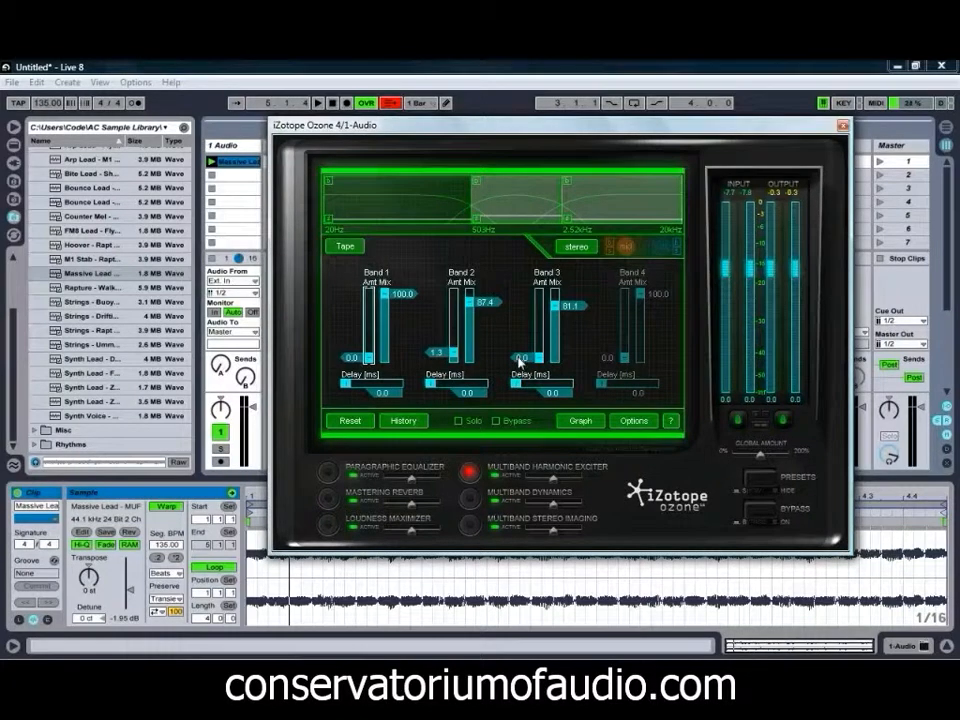
pyautogui.moveTo(520, 358); pyautogui.dragTo(524, 351)
pyautogui.moveTo(462, 362); pyautogui.dragTo(437, 353)
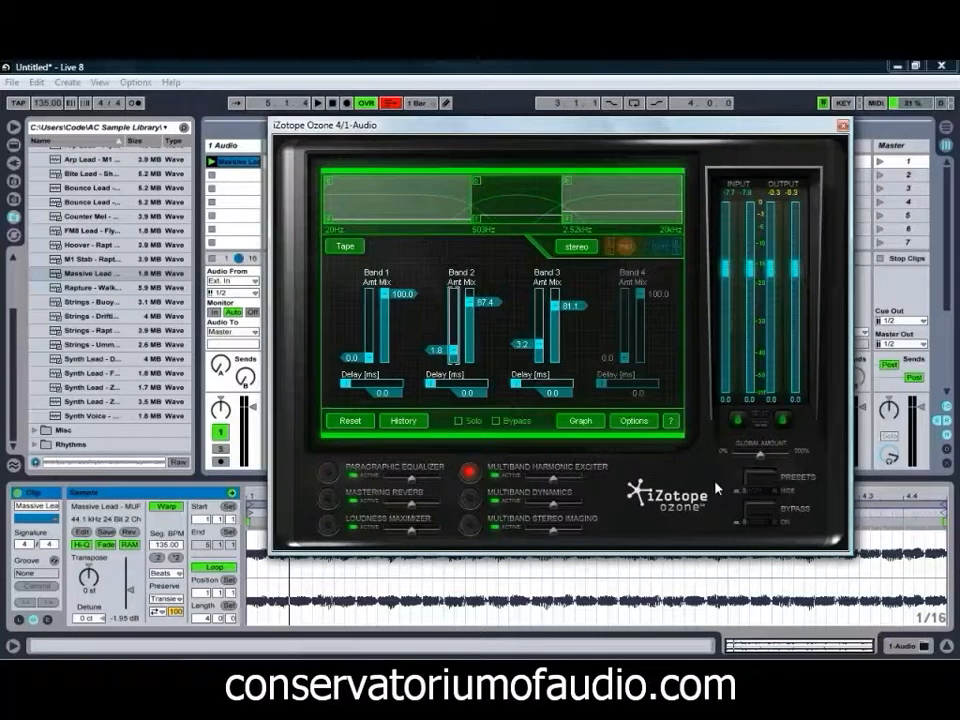
# Play the clip and set the exciter mix to 90.6 on band 2 and 80.0 on band 3.
pyautogui.press('space')
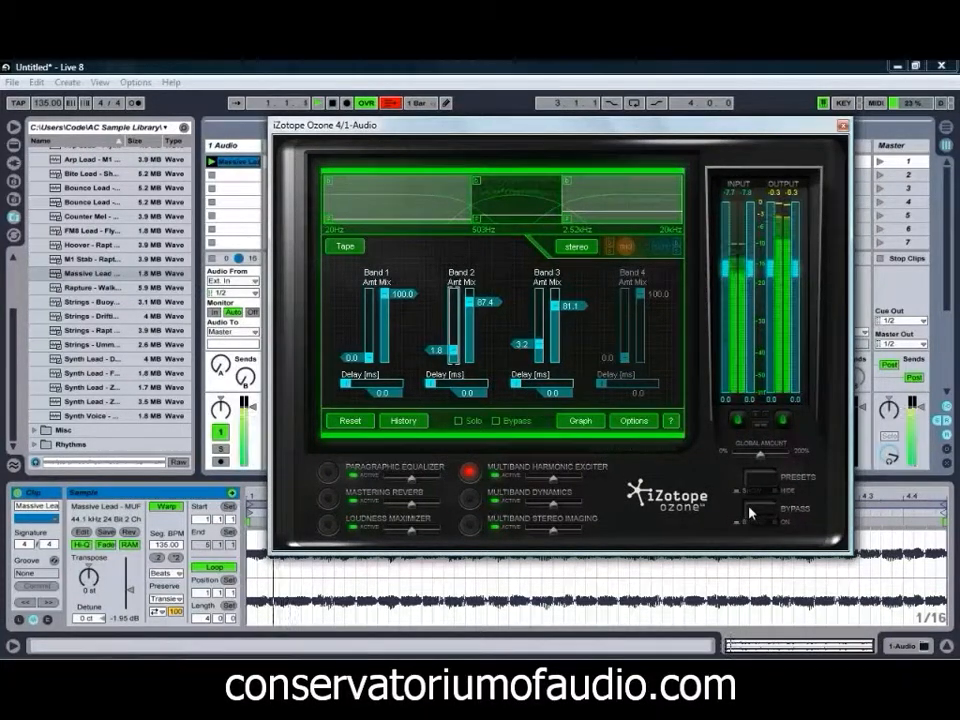
pyautogui.moveTo(573, 308); pyautogui.dragTo(577, 299)
pyautogui.moveTo(482, 306); pyautogui.dragTo(489, 300)
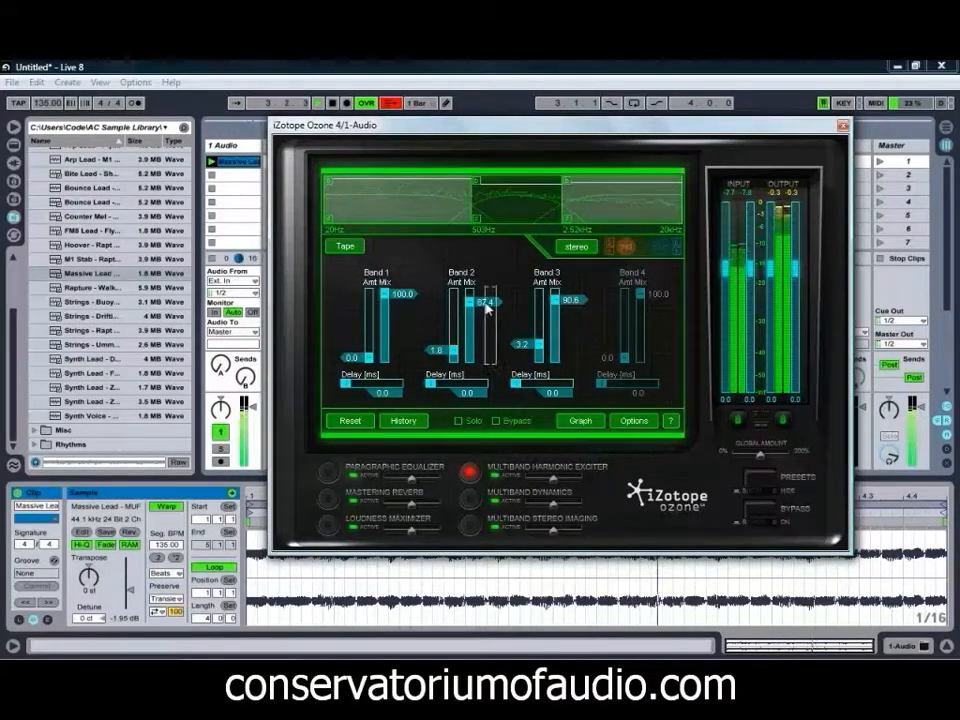
pyautogui.moveTo(585, 302)
pyautogui.mouseDown()
pyautogui.moveTo(568, 306)
pyautogui.moveTo(571, 316)
pyautogui.mouseUp()
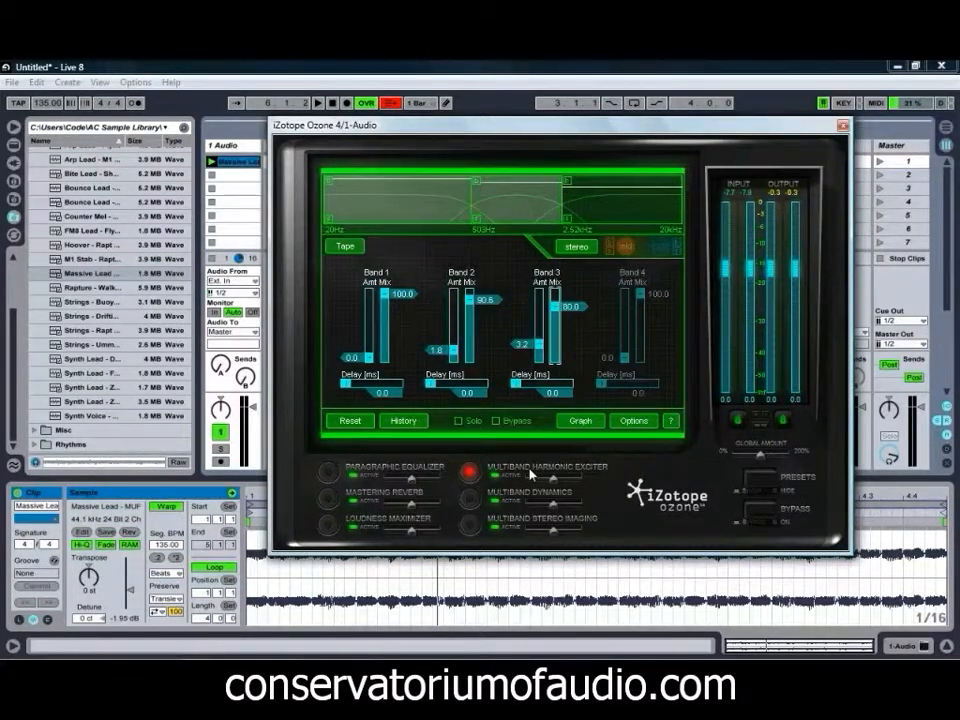
# Play the lead clip bypassed and then with Ozone processing active to compare the overall result.
pyautogui.click(760, 512)
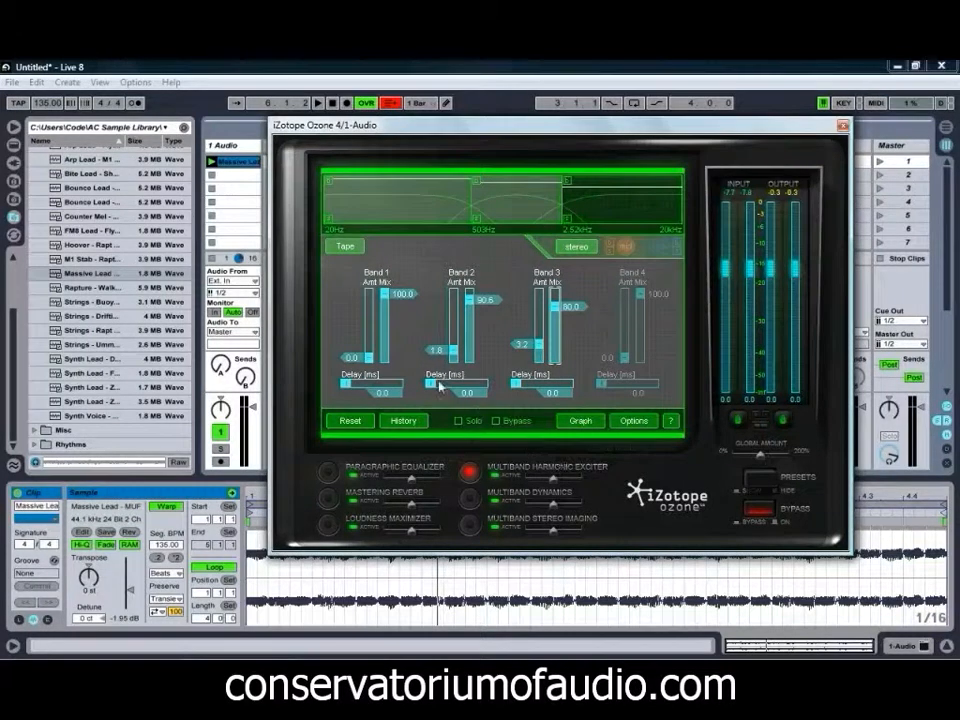
pyautogui.press('space')
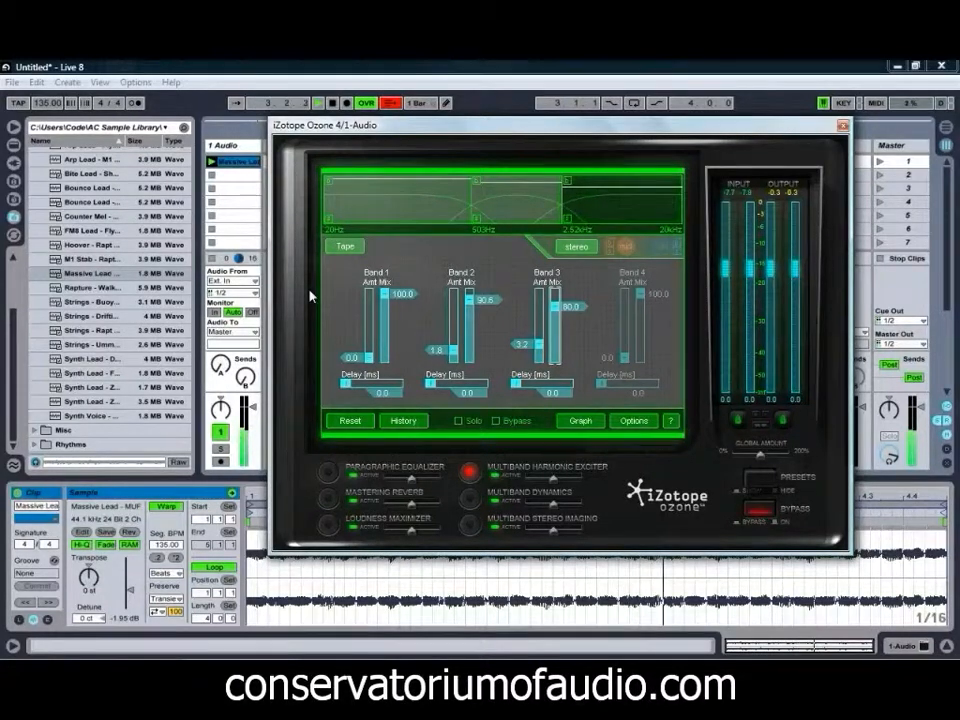
pyautogui.click(762, 512)
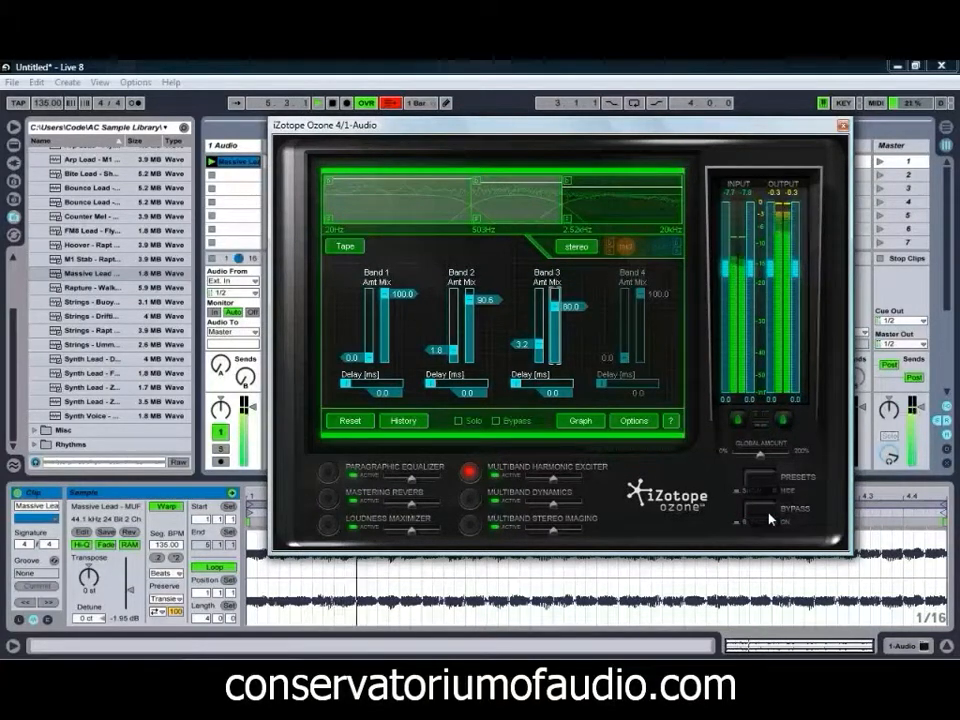
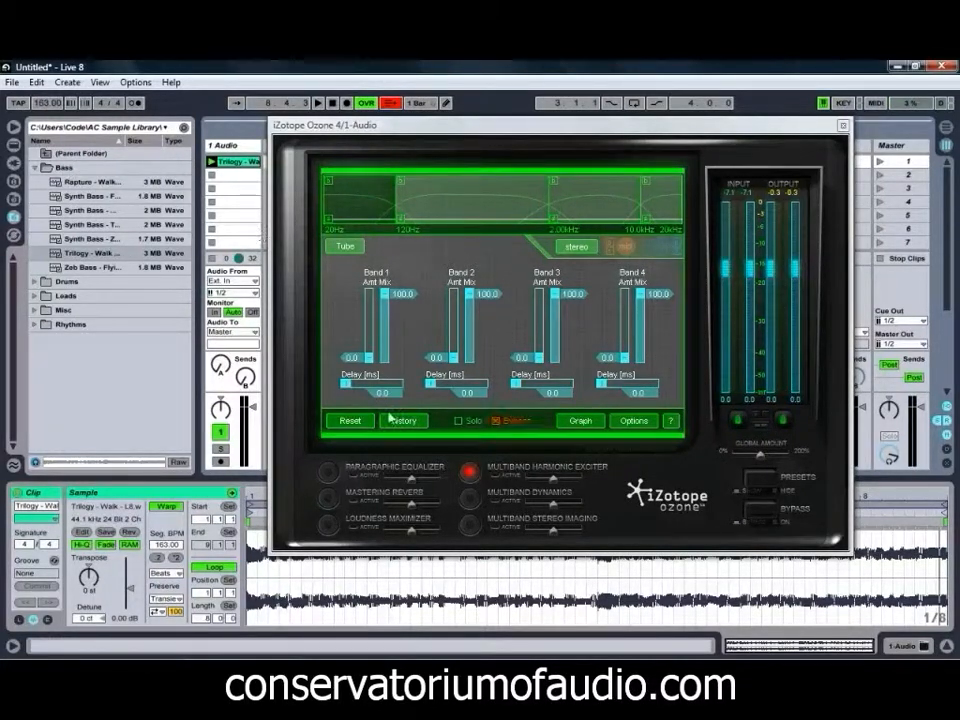
# Activate the Paragraphic Equalizer for the bass clip and, during playback, boost band 3 by 2.5 dB at 108 Hz with Q 0.59.
pyautogui.click(330, 474)
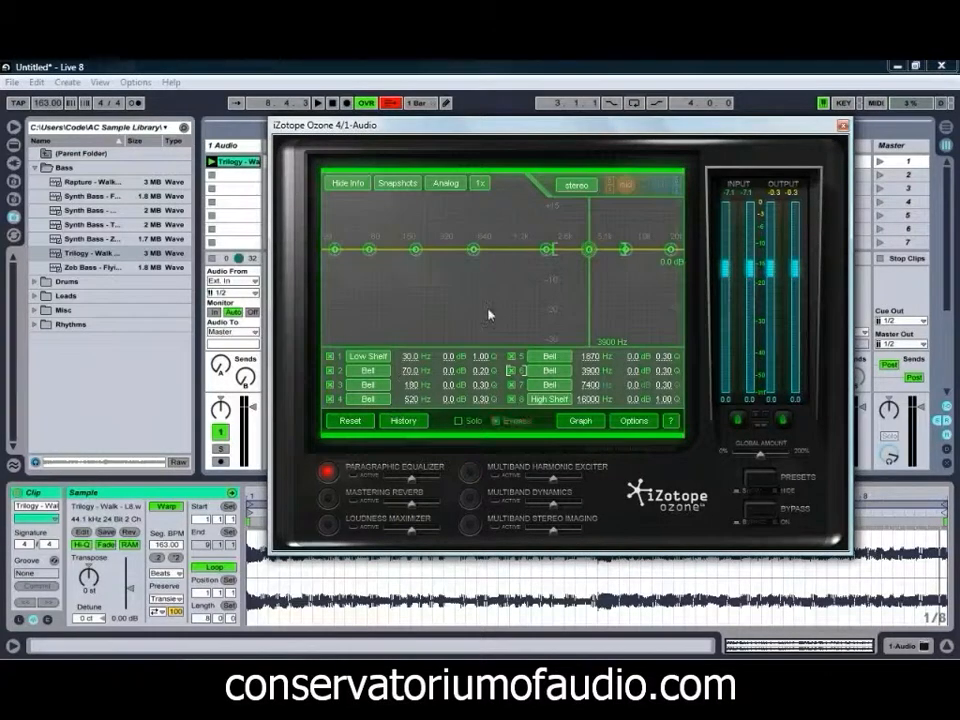
pyautogui.click(352, 476)
pyautogui.click(355, 185)
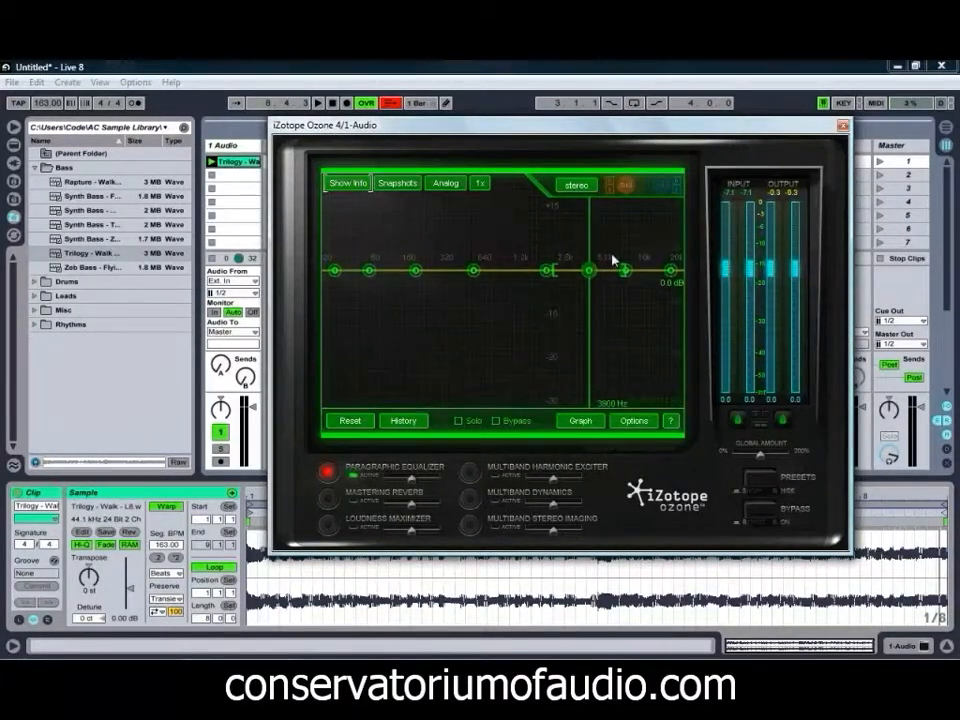
pyautogui.press('space')
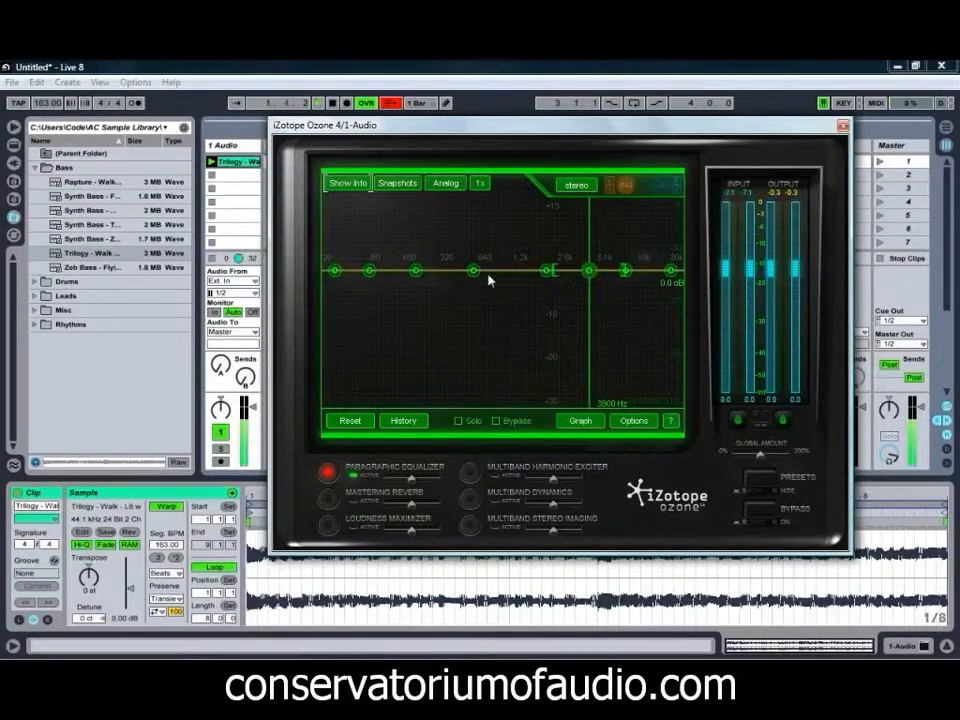
pyautogui.moveTo(414, 267); pyautogui.dragTo(392, 266)
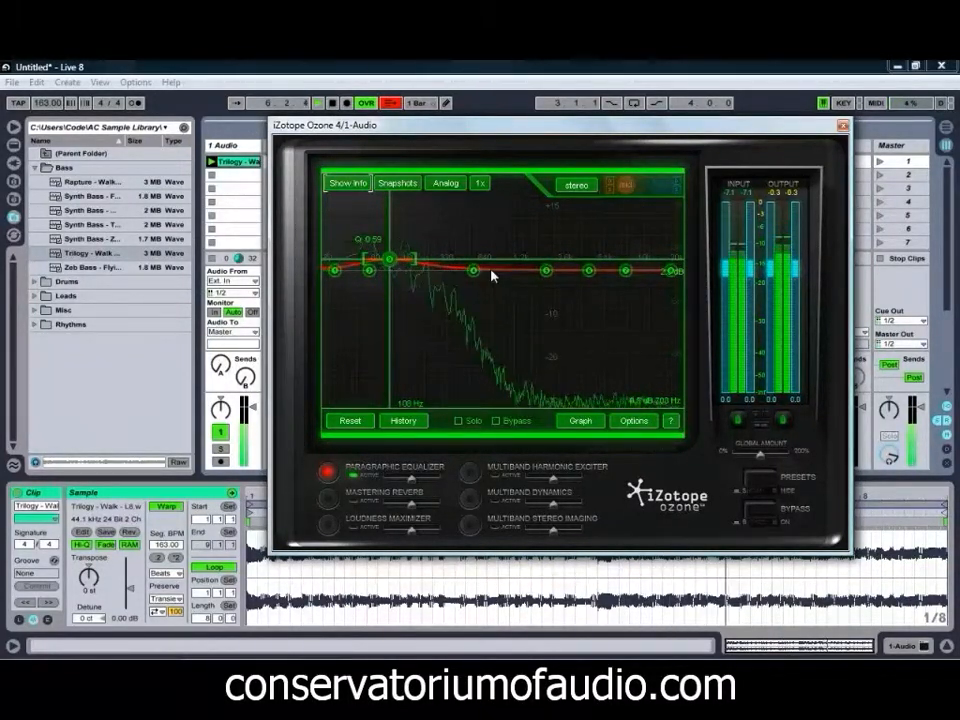
# Set EQ band 5 to 2.2 dB at 1214 Hz, band 7 to 0.8 dB at 3762 Hz and band 4 to -2.7 dB at 501 Hz.
pyautogui.click(546, 271)
pyautogui.moveTo(546, 271)
pyautogui.mouseDown()
pyautogui.moveTo(540, 257)
pyautogui.moveTo(521, 253)
pyautogui.moveTo(521, 262)
pyautogui.moveTo(543, 265)
pyautogui.mouseUp()
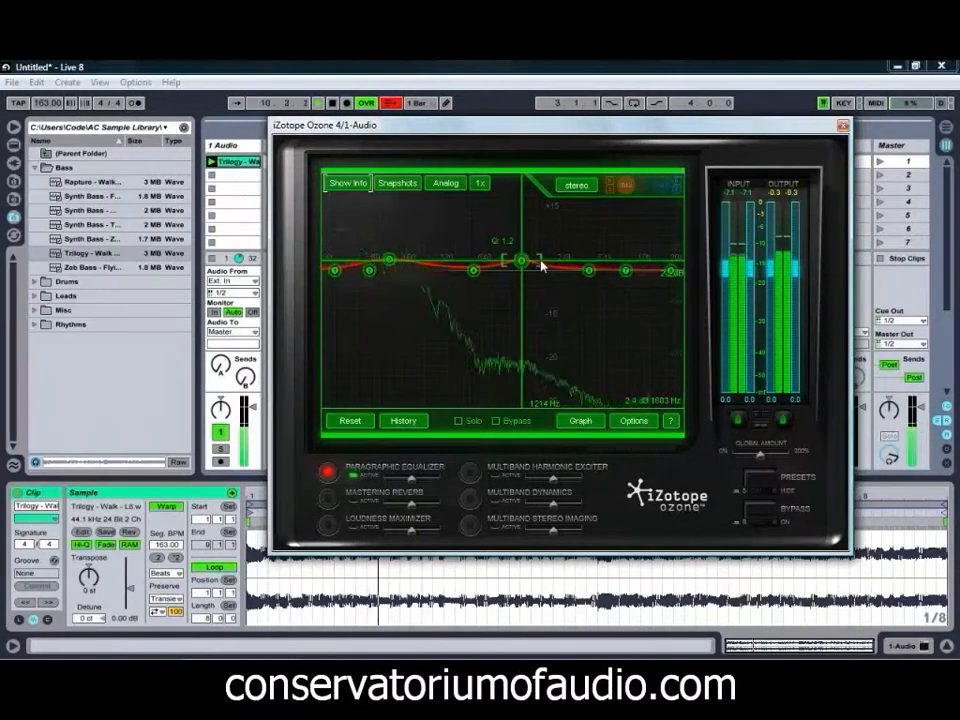
pyautogui.click(627, 272)
pyautogui.moveTo(625, 274); pyautogui.dragTo(588, 270)
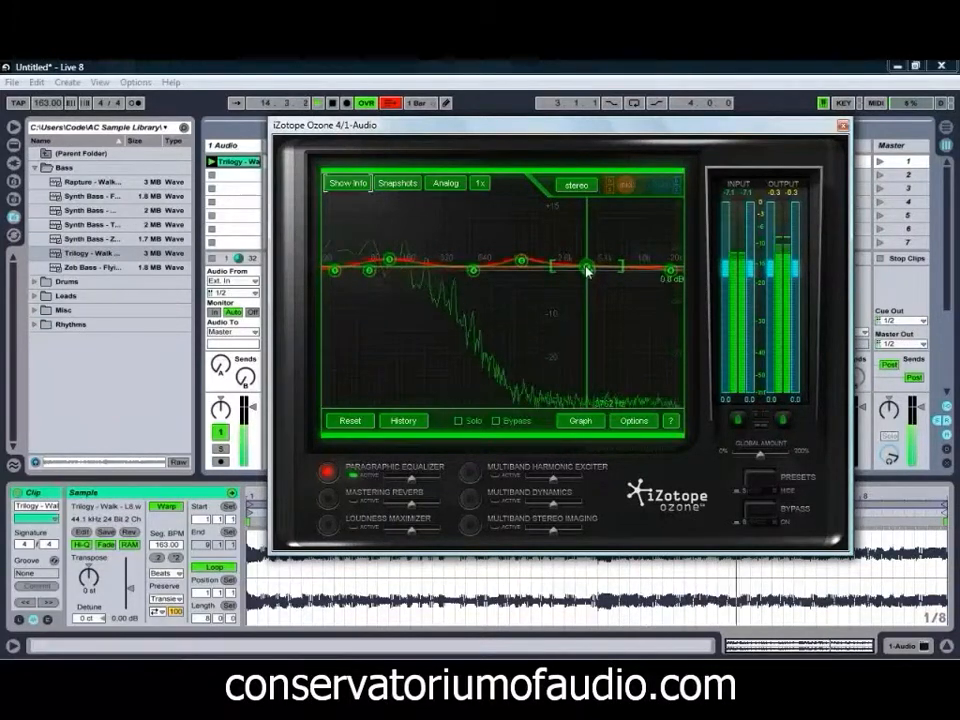
pyautogui.moveTo(474, 269); pyautogui.dragTo(500, 290)
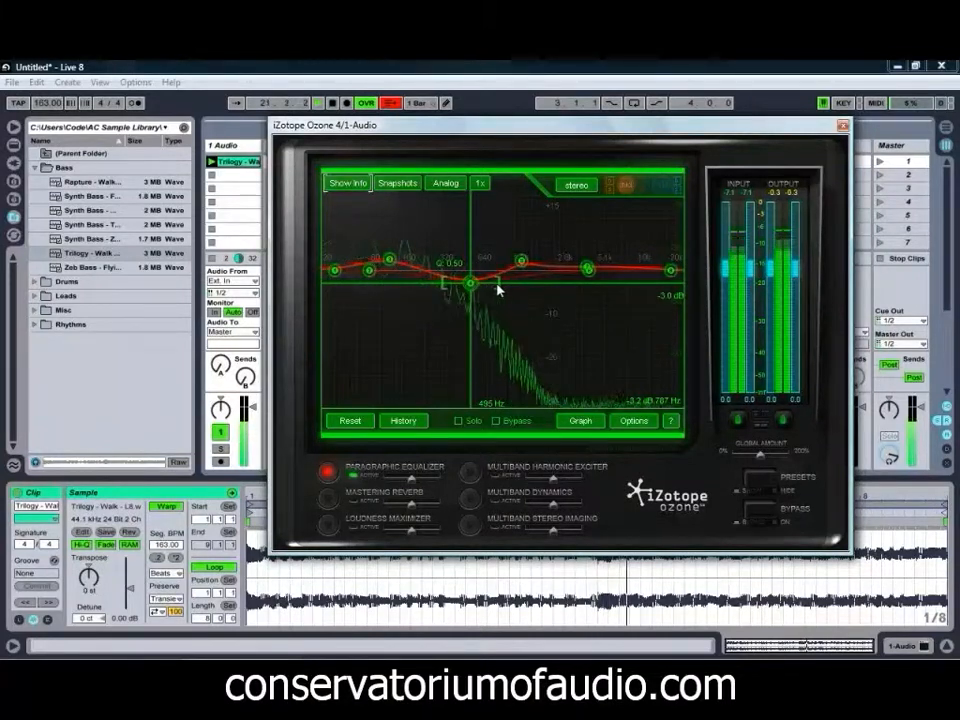
pyautogui.moveTo(471, 283); pyautogui.dragTo(475, 287)
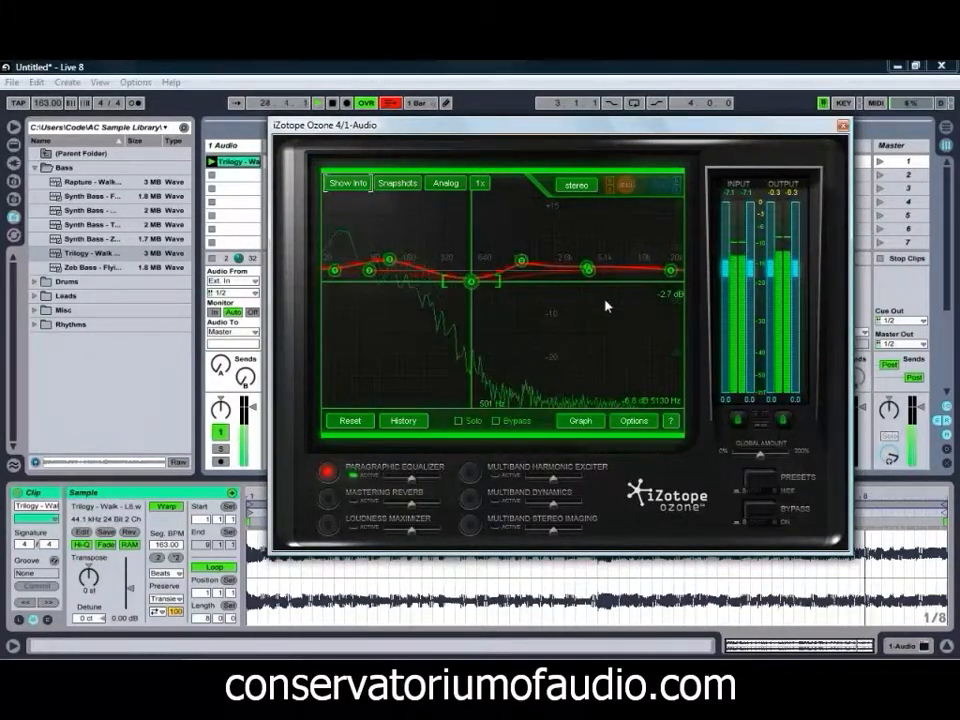
# Change EQ band 8 to a Lowpass filter at 11566 Hz with Q 0.78.
pyautogui.click(671, 270)
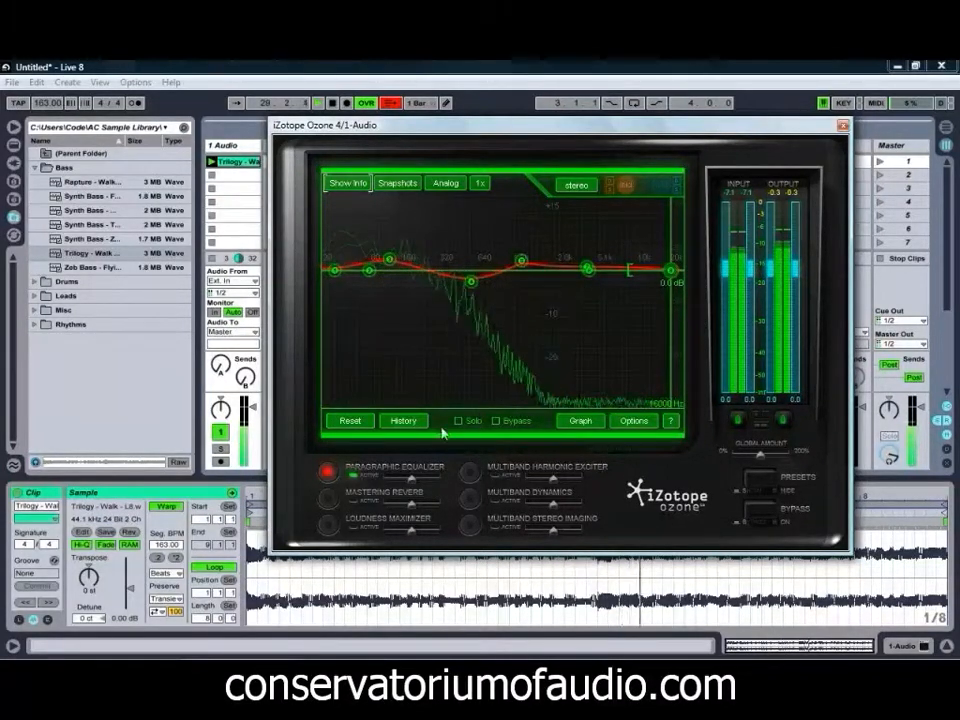
pyautogui.click(345, 187)
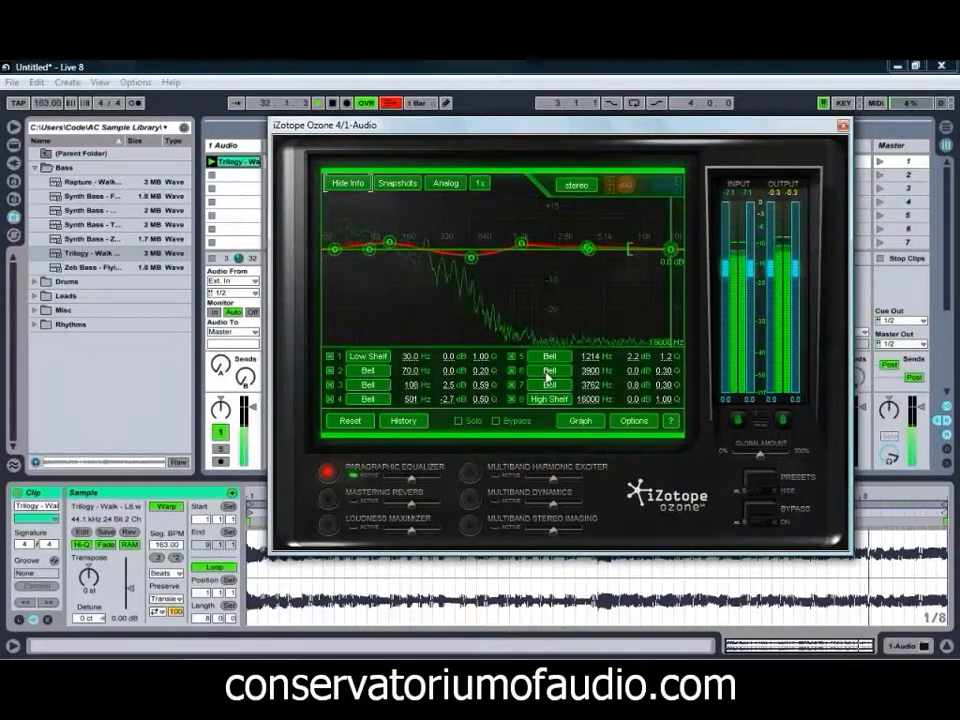
pyautogui.click(546, 399)
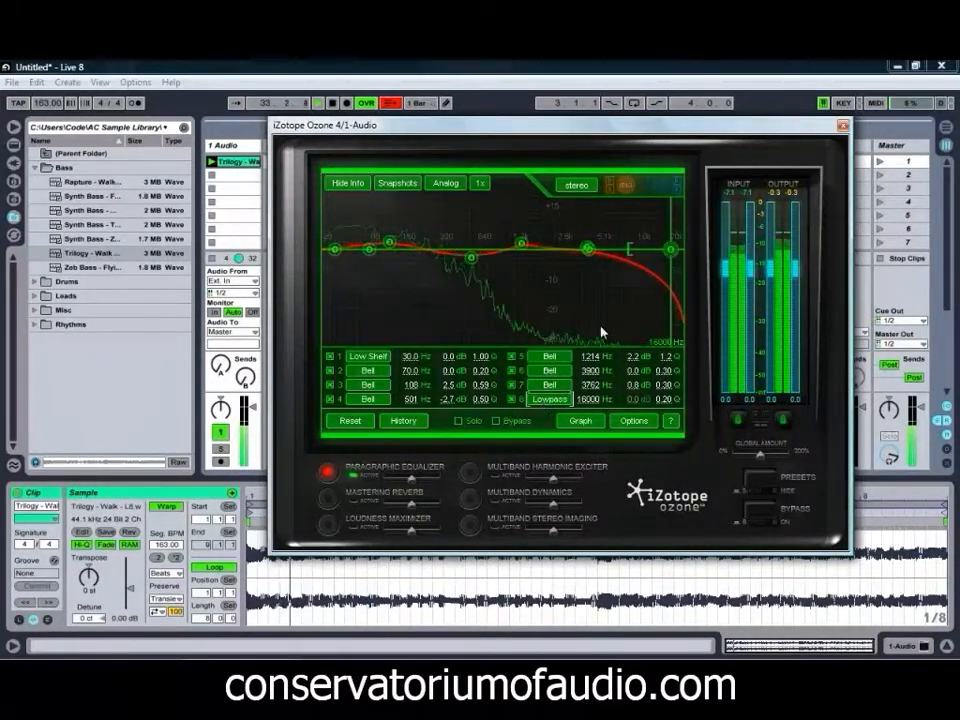
pyautogui.moveTo(670, 249); pyautogui.dragTo(655, 254)
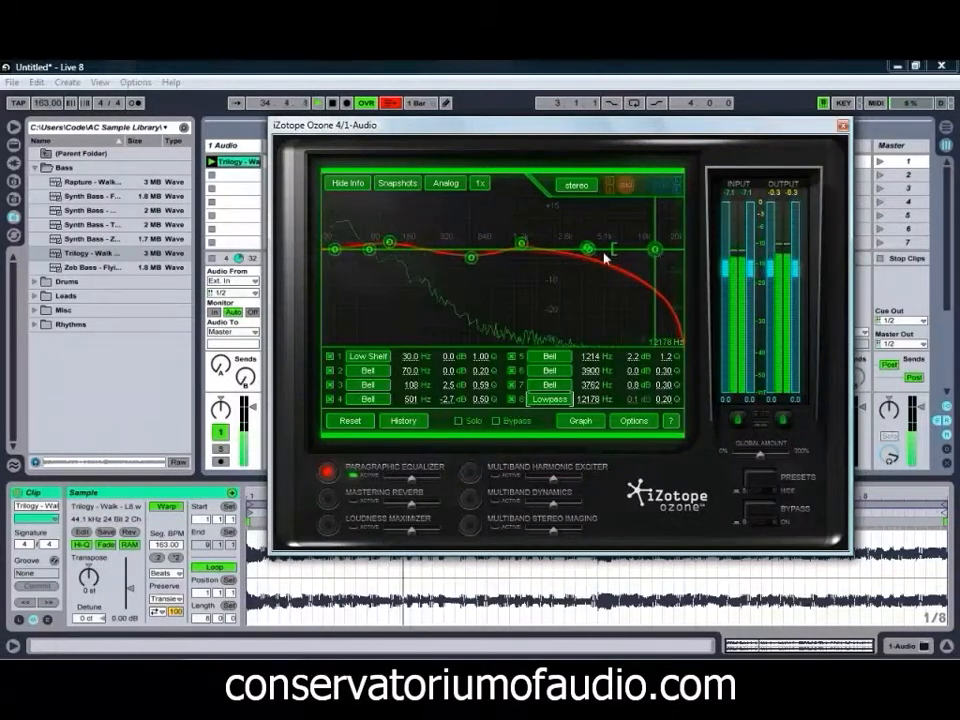
pyautogui.click(655, 251)
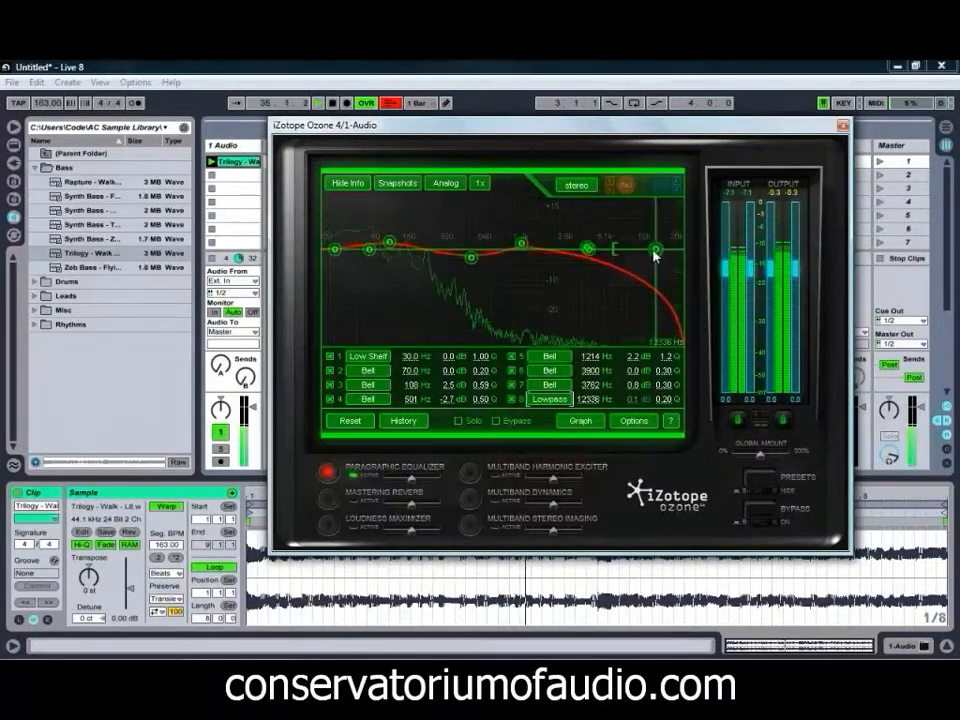
pyautogui.moveTo(617, 251); pyautogui.dragTo(655, 253)
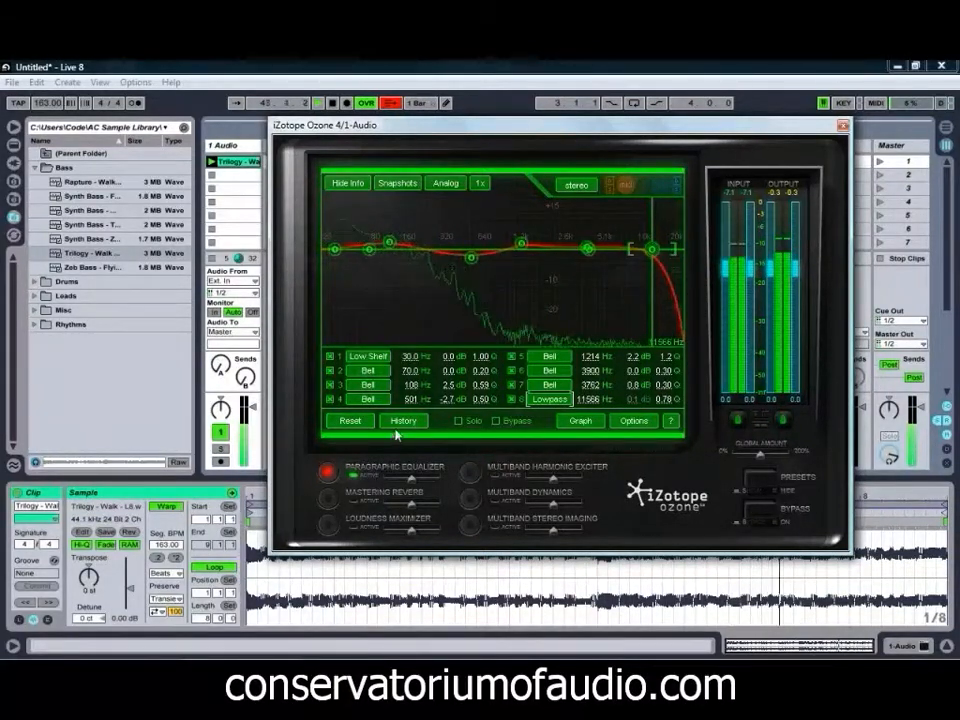
# Activate the Mastering Reverb with a 300 Hz low cutoff, wet 22.5, width 1.5, pre-delay 6.6 ms and room damping 0.6.
pyautogui.click(330, 499)
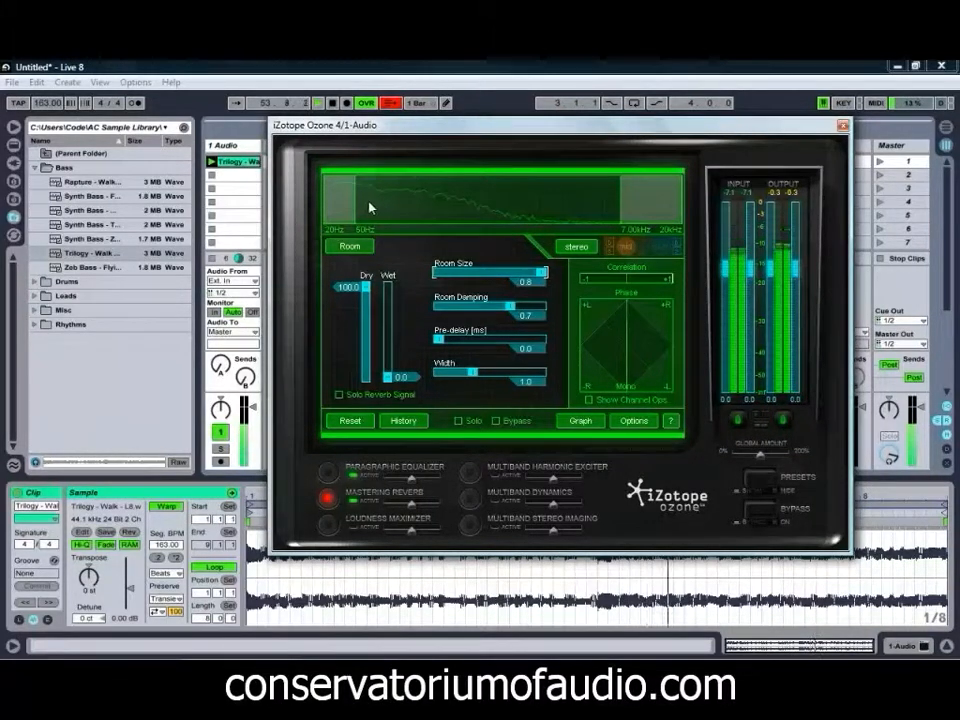
pyautogui.moveTo(355, 204); pyautogui.dragTo(444, 207)
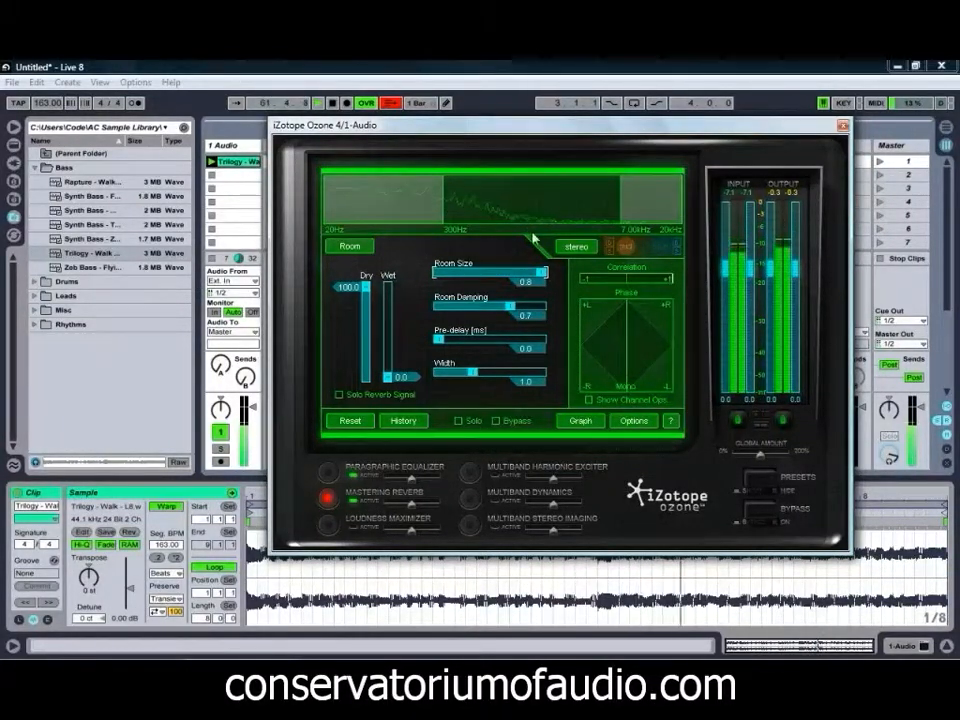
pyautogui.moveTo(400, 378); pyautogui.dragTo(408, 367)
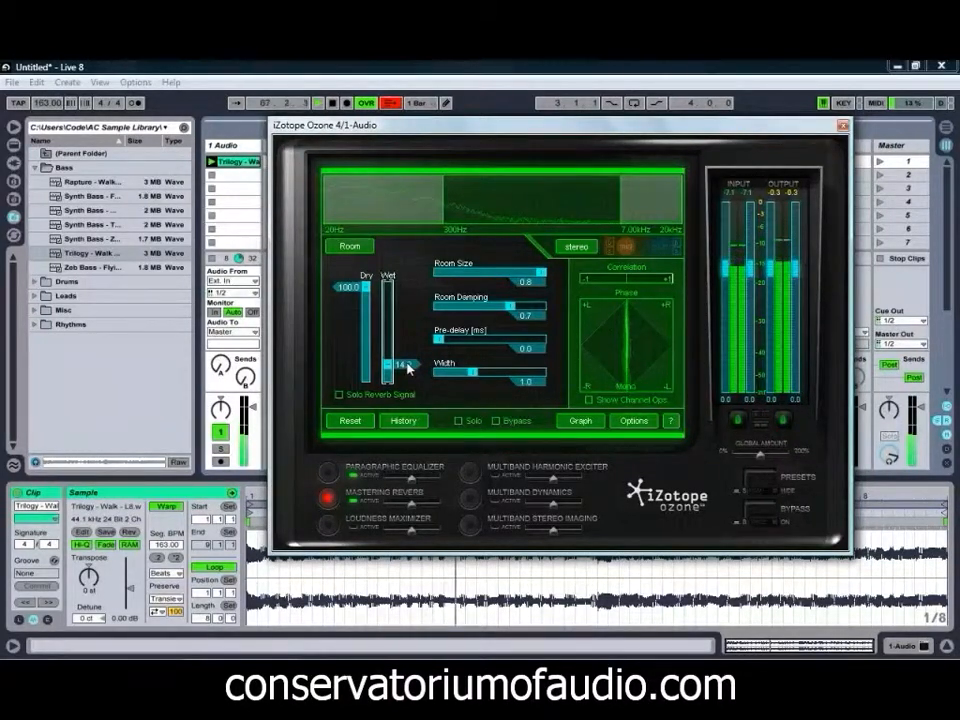
pyautogui.moveTo(409, 366); pyautogui.dragTo(406, 358)
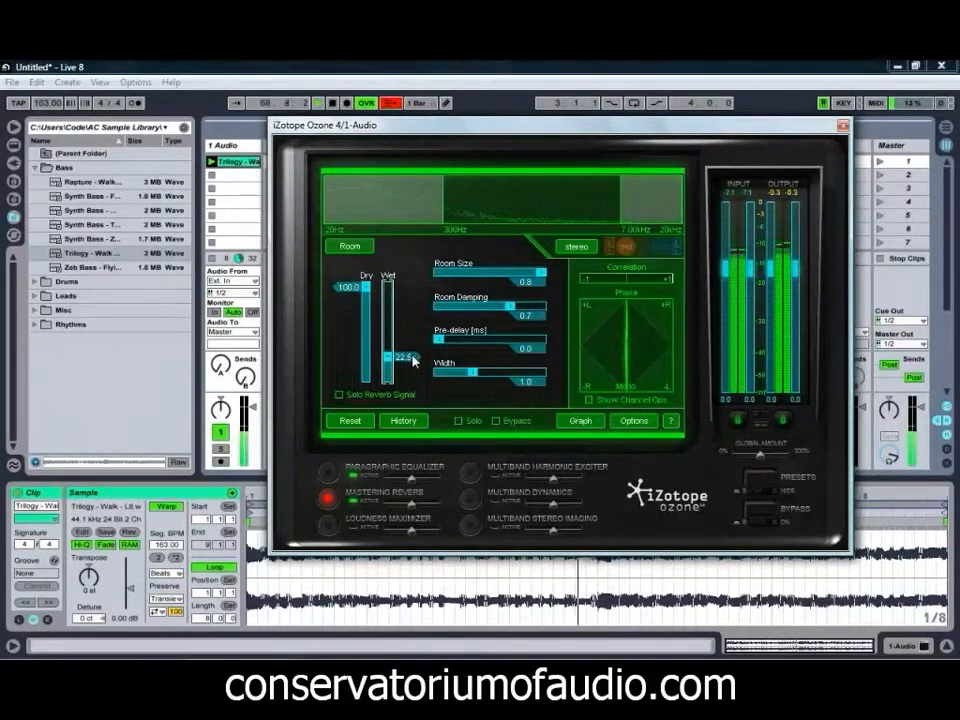
pyautogui.moveTo(474, 372); pyautogui.dragTo(503, 313)
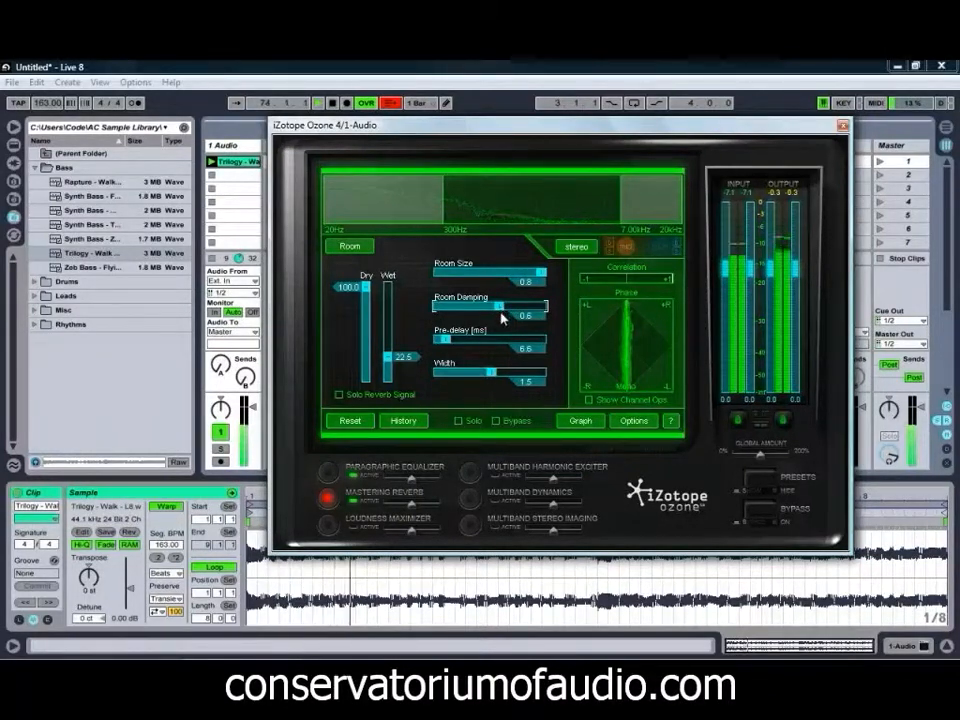
# Activate the Multiband Harmonic Exciter and set its band crossovers to 149 Hz, 1.01 kHz and 7.36 kHz.
pyautogui.click(478, 476)
pyautogui.click(470, 475)
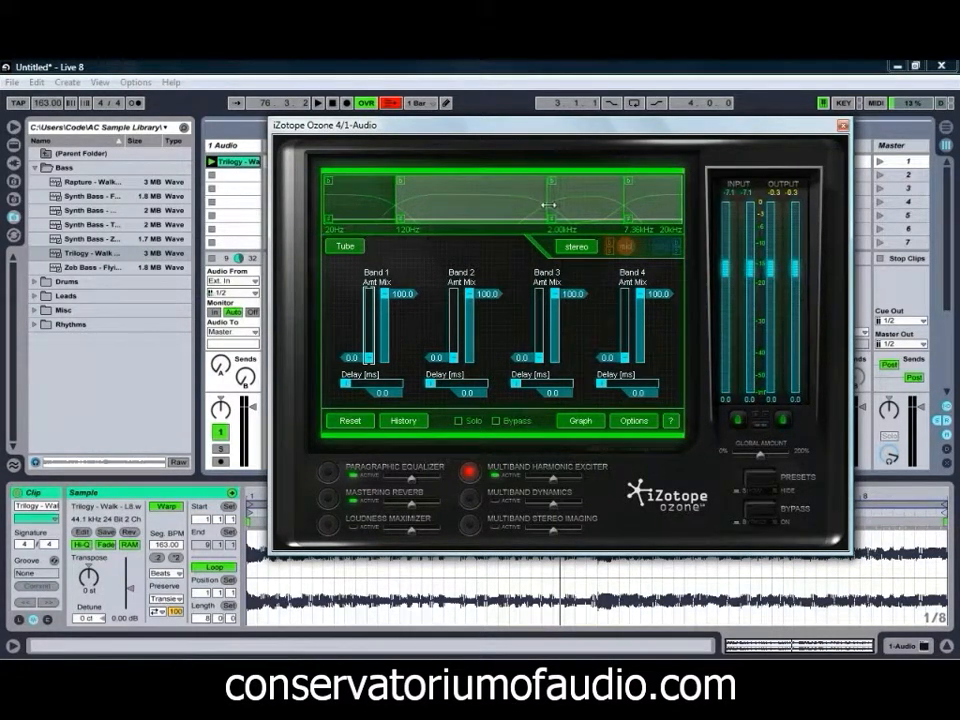
pyautogui.moveTo(531, 203); pyautogui.dragTo(526, 203)
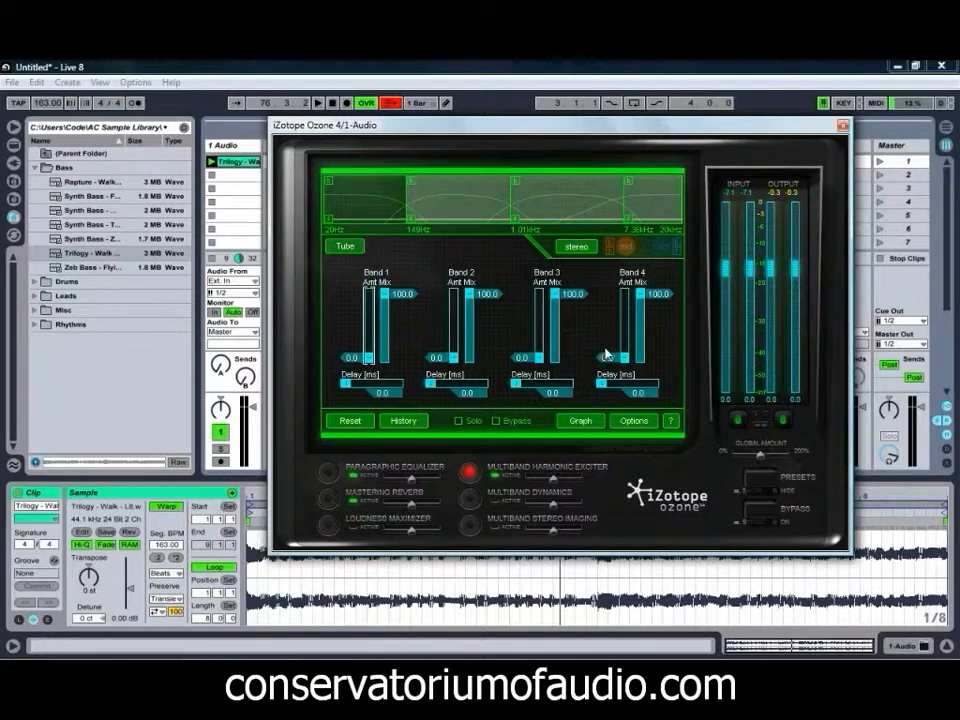
# Play the bass clip and set the exciter amount to 0.9 on band 2, 4.2 on band 3 and 2.5 on band 4.
pyautogui.press('space')
pyautogui.moveTo(610, 360); pyautogui.dragTo(612, 347)
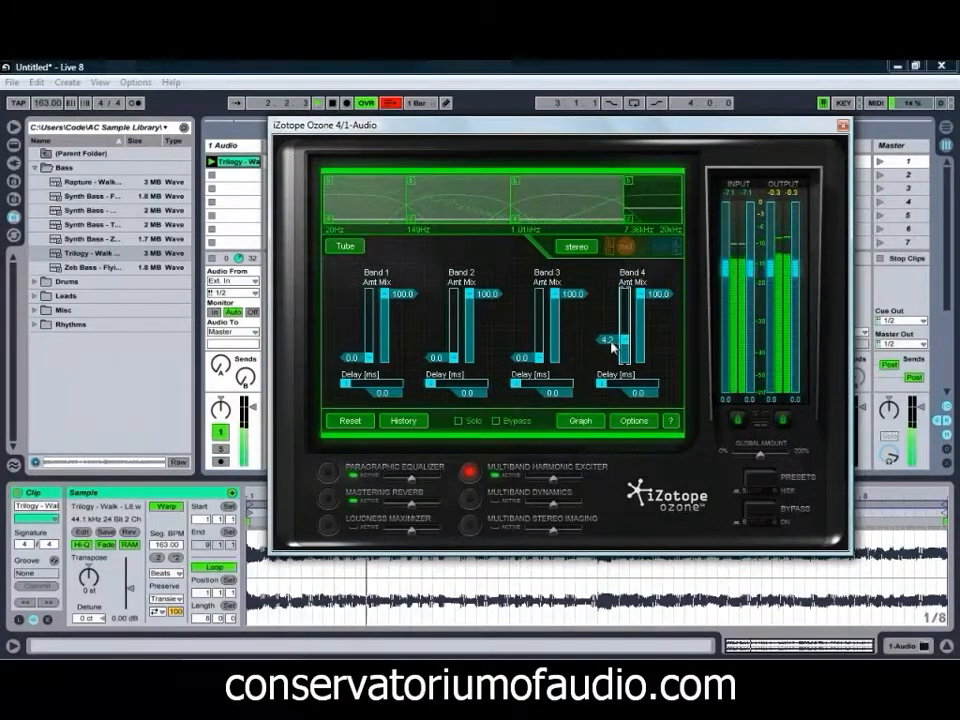
pyautogui.moveTo(528, 362); pyautogui.dragTo(535, 350)
pyautogui.moveTo(458, 365); pyautogui.dragTo(447, 359)
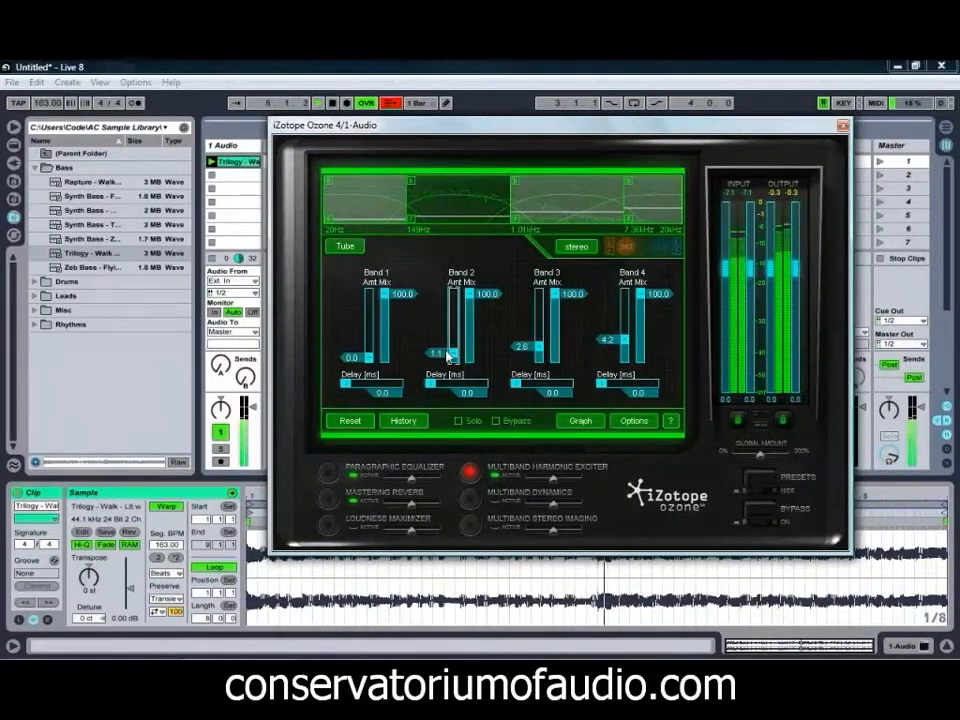
pyautogui.moveTo(538, 347); pyautogui.dragTo(535, 342)
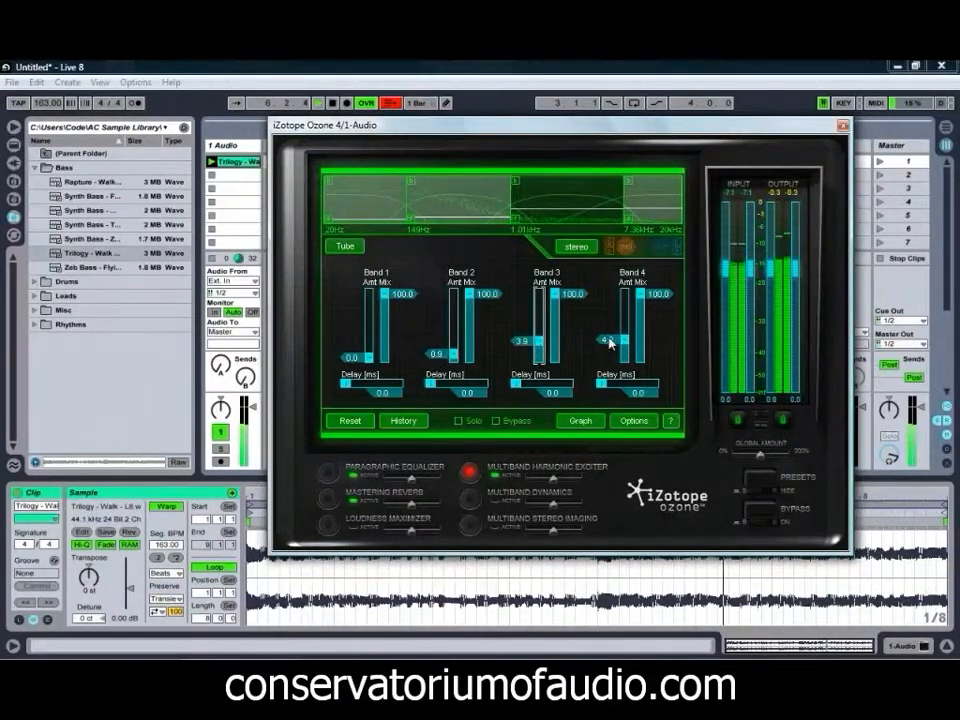
pyautogui.moveTo(610, 343); pyautogui.dragTo(611, 349)
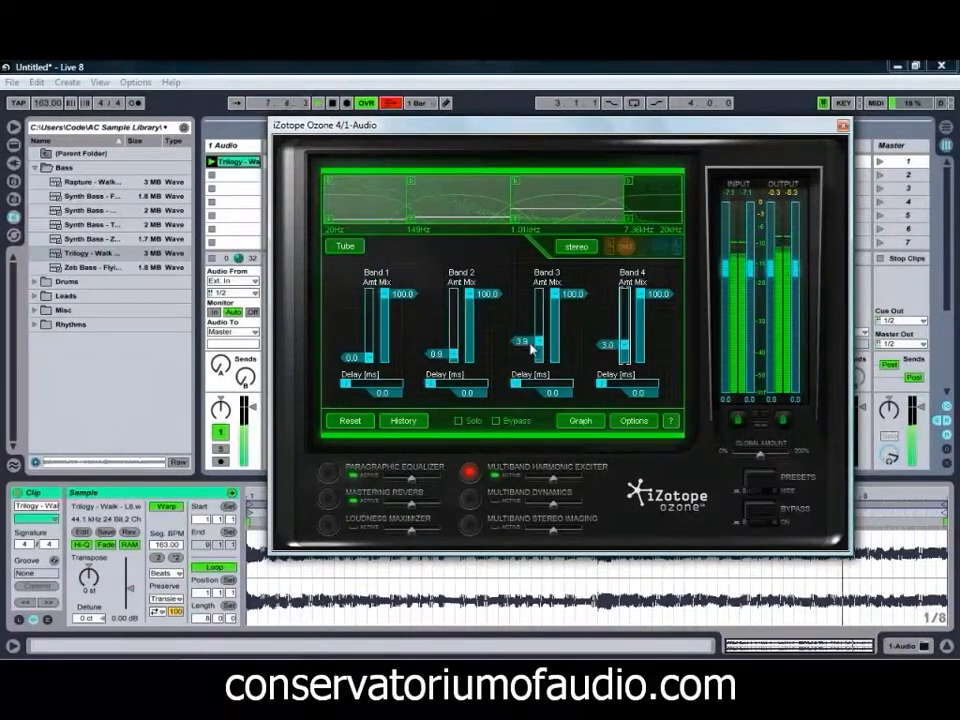
pyautogui.moveTo(532, 348); pyautogui.dragTo(532, 346)
pyautogui.moveTo(616, 353); pyautogui.dragTo(617, 355)
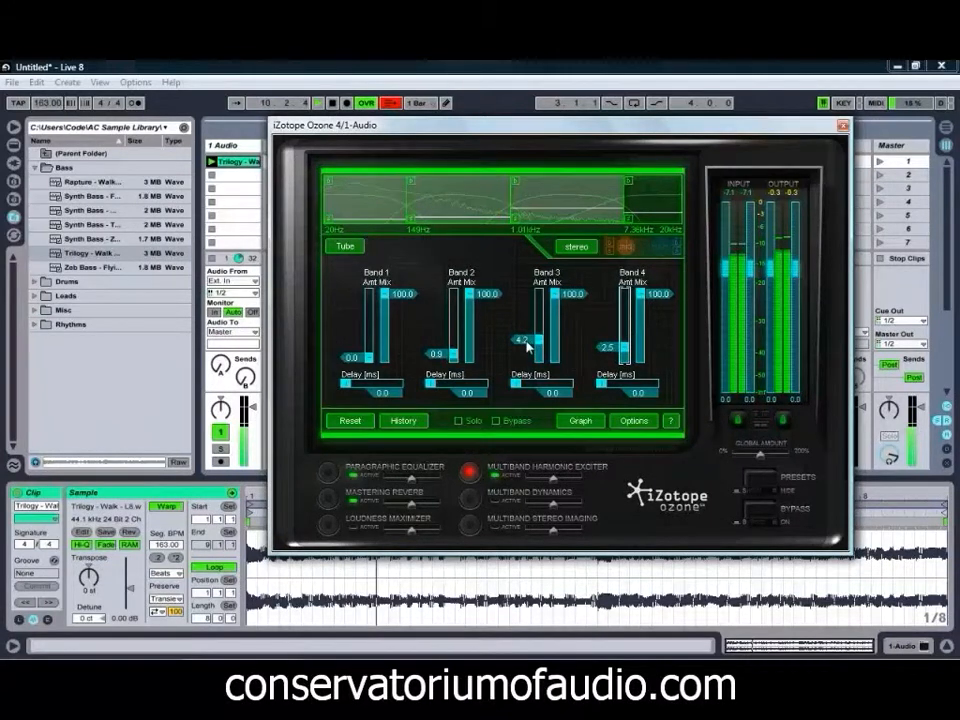
# Set the band 3 exciter amount to 4.1 and compress band 1 in Multiband Dynamics at ratio 2.37 with a lowered threshold.
pyautogui.moveTo(530, 342); pyautogui.dragTo(528, 347)
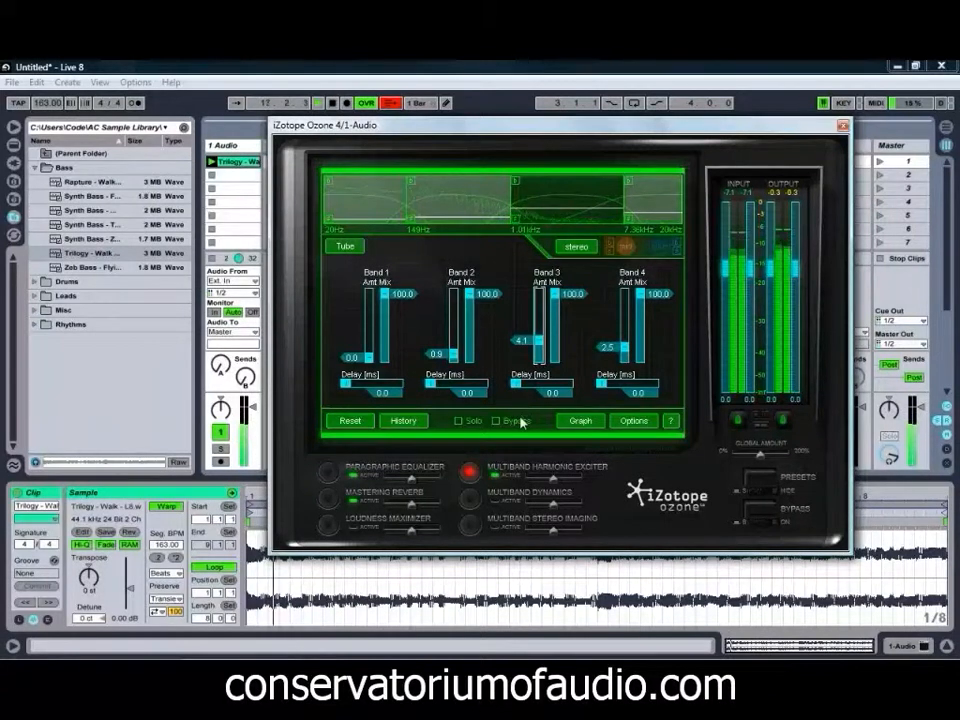
pyautogui.click(470, 498)
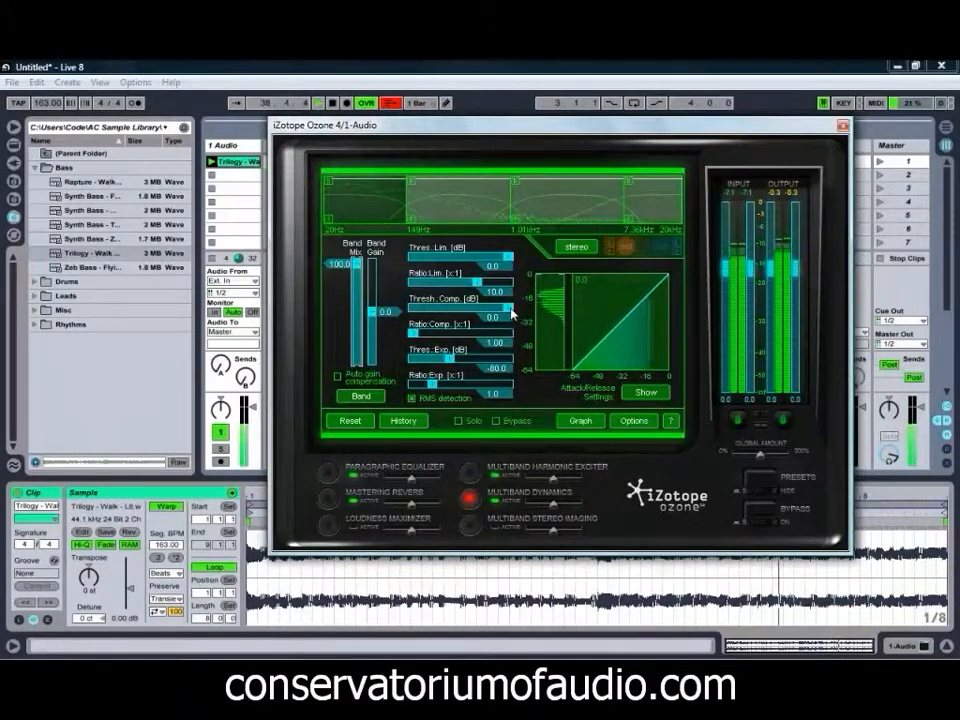
pyautogui.moveTo(414, 335); pyautogui.dragTo(437, 340)
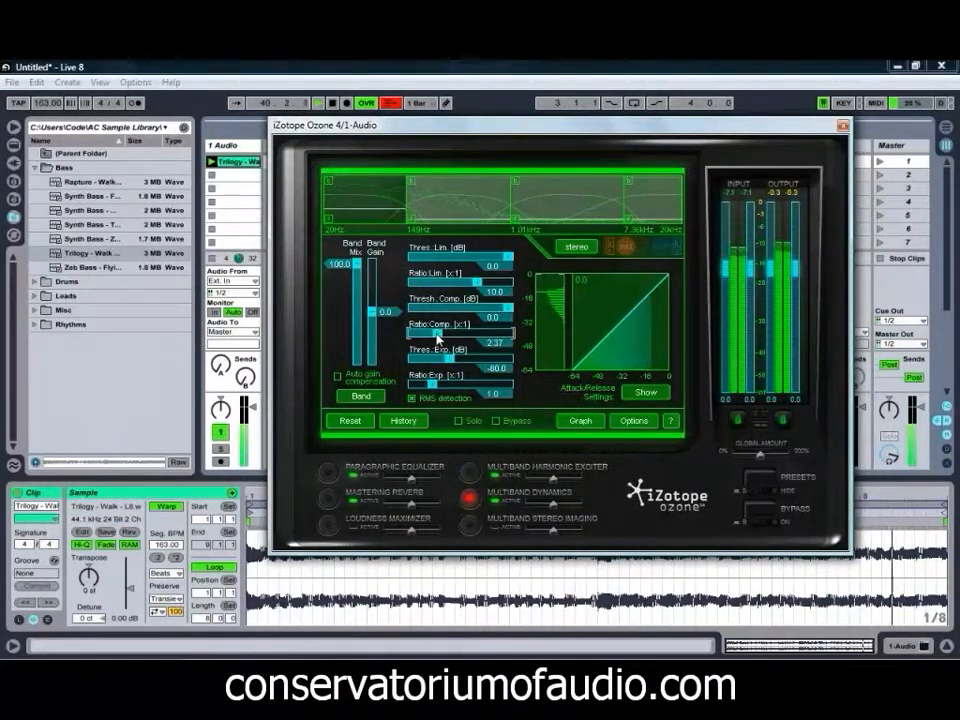
pyautogui.moveTo(507, 309); pyautogui.dragTo(495, 313)
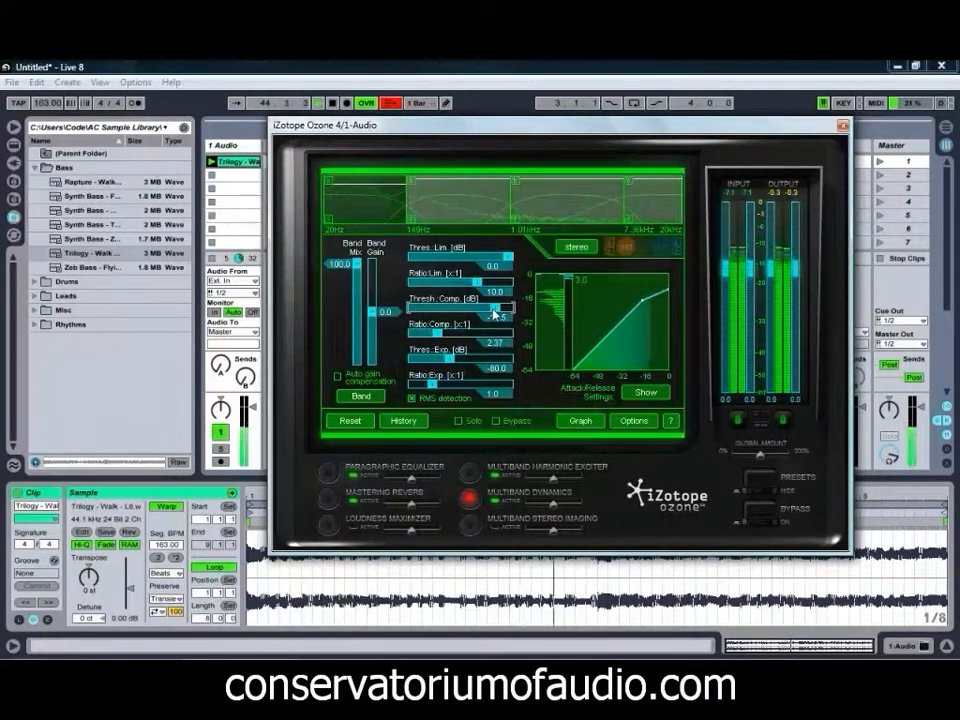
# Compress band 2 in Multiband Dynamics with a ratio of 2.25 and a threshold of -33.0 dB.
pyautogui.click(478, 212)
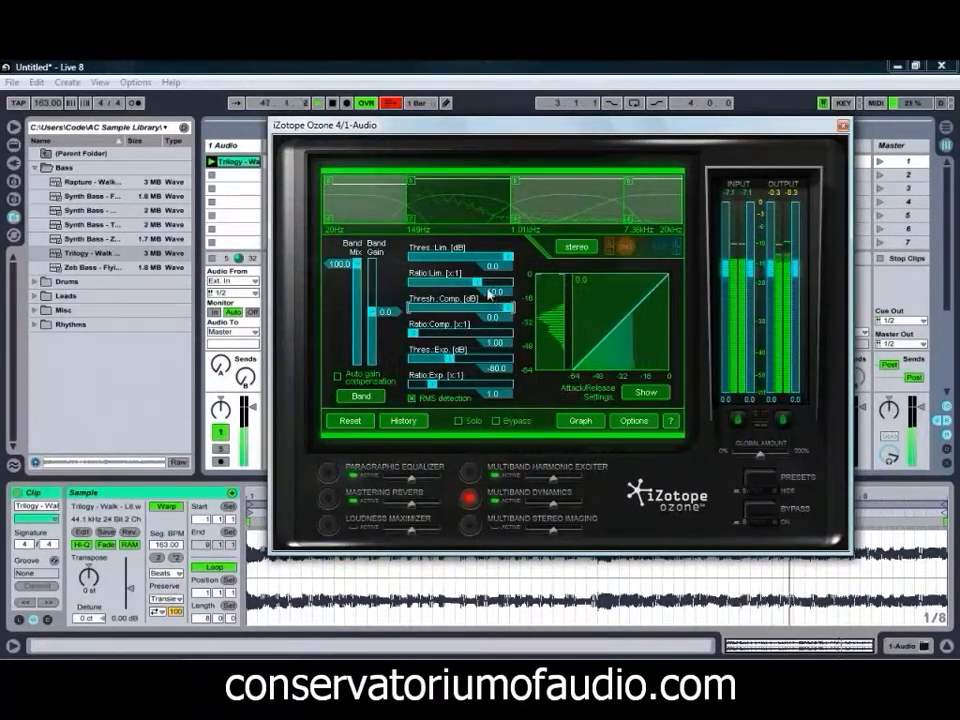
pyautogui.moveTo(416, 338); pyautogui.dragTo(450, 335)
pyautogui.moveTo(500, 308); pyautogui.dragTo(486, 311)
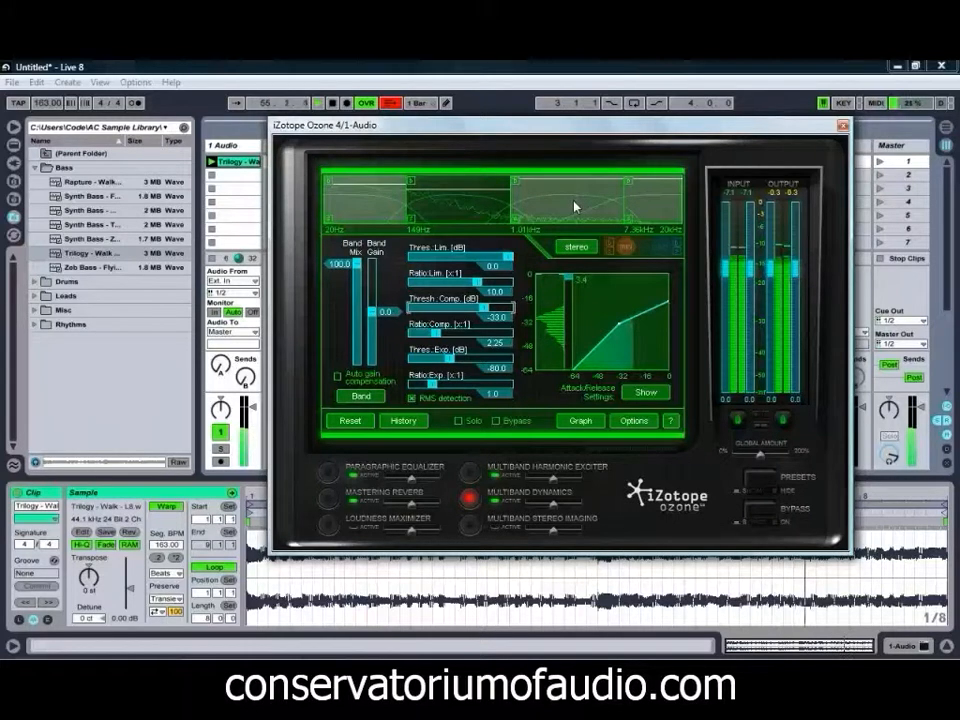
# Compress band 3 at ratio 3.28 with a -56.7 dB threshold and enable auto gain compensation.
pyautogui.click(480, 210)
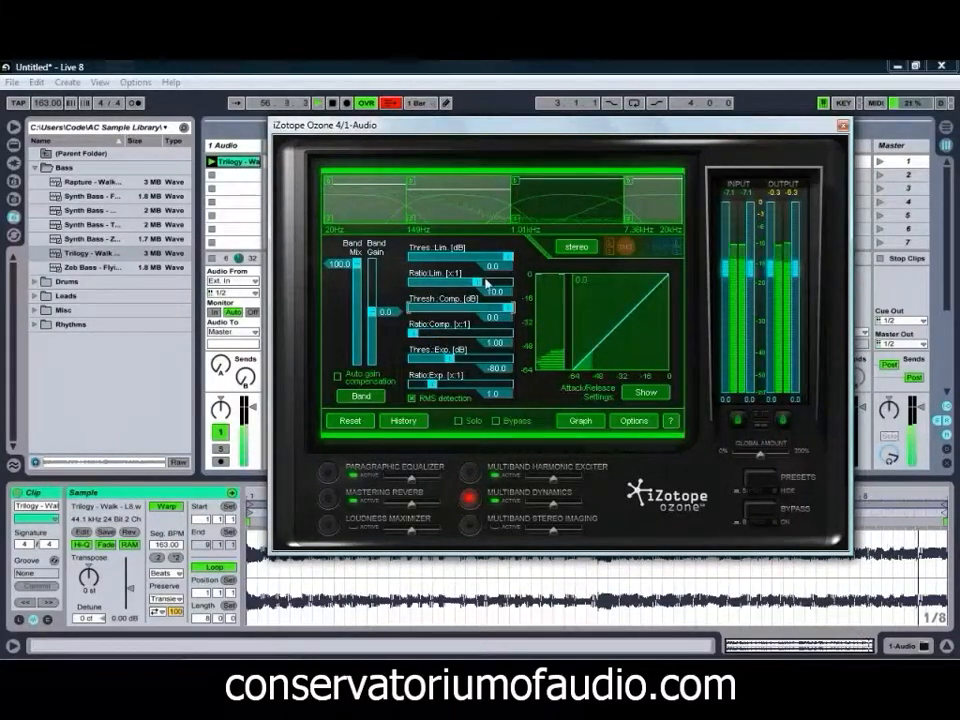
pyautogui.moveTo(414, 337); pyautogui.dragTo(440, 336)
pyautogui.moveTo(509, 309); pyautogui.dragTo(451, 340)
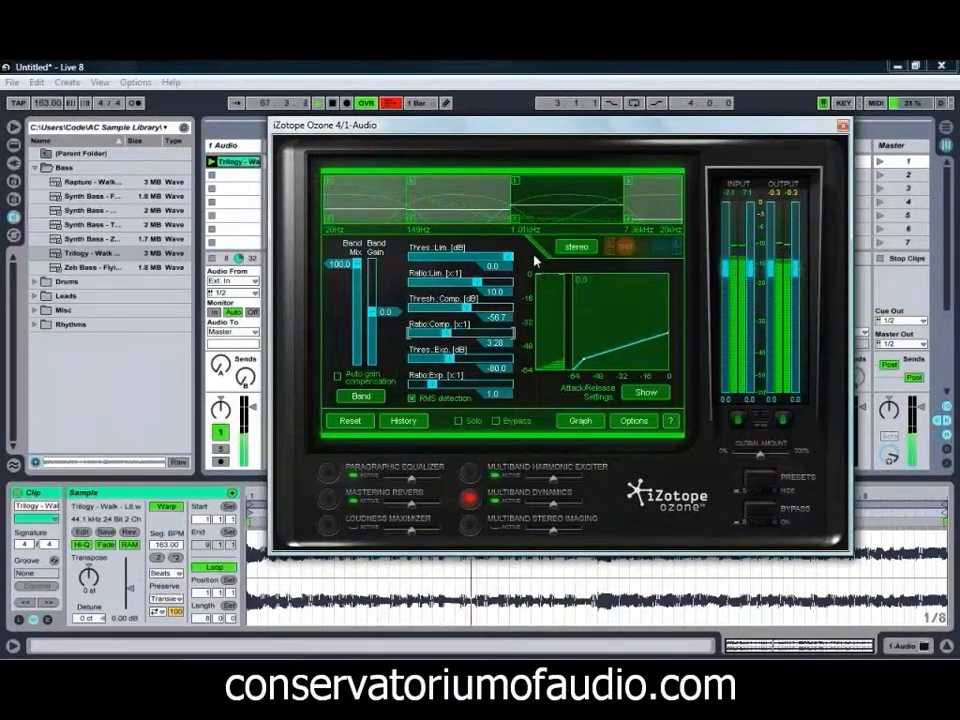
pyautogui.click(338, 377)
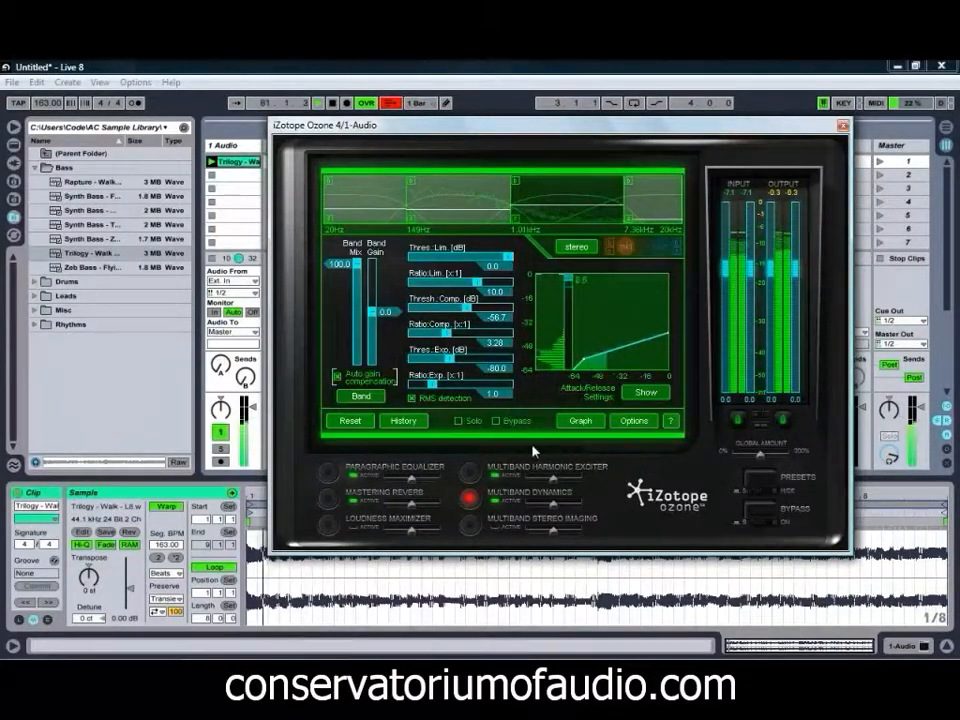
# Activate Multiband Stereo Imaging and set widening to -0.2 on band 1, 0.2 on bands 2 and 4, and 0.4 on band 3.
pyautogui.click(495, 504)
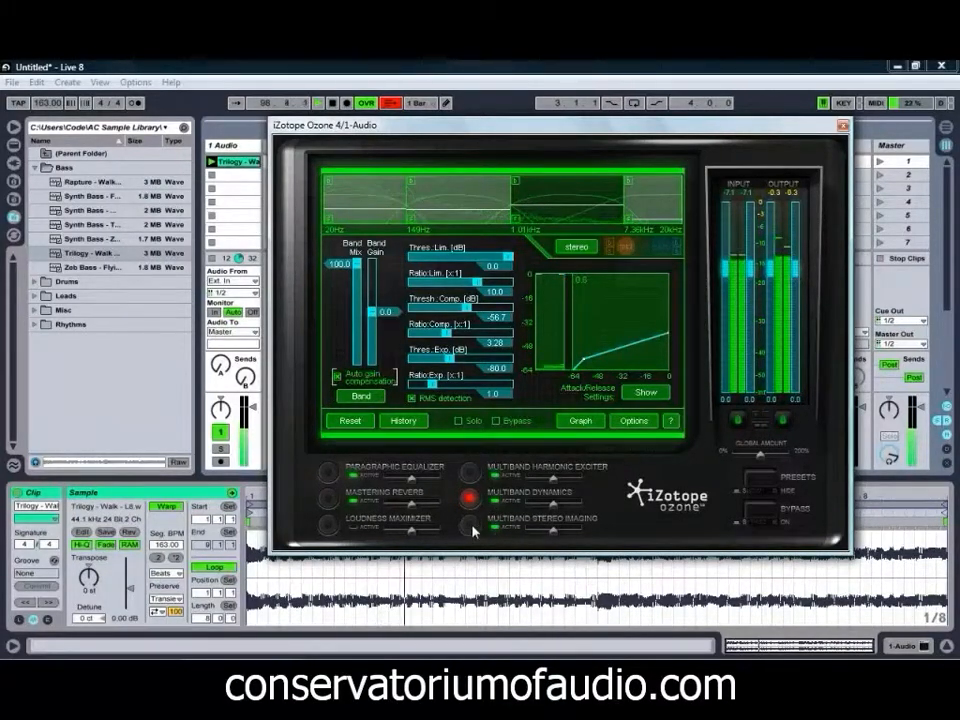
pyautogui.click(470, 525)
pyautogui.moveTo(540, 307); pyautogui.dragTo(491, 293)
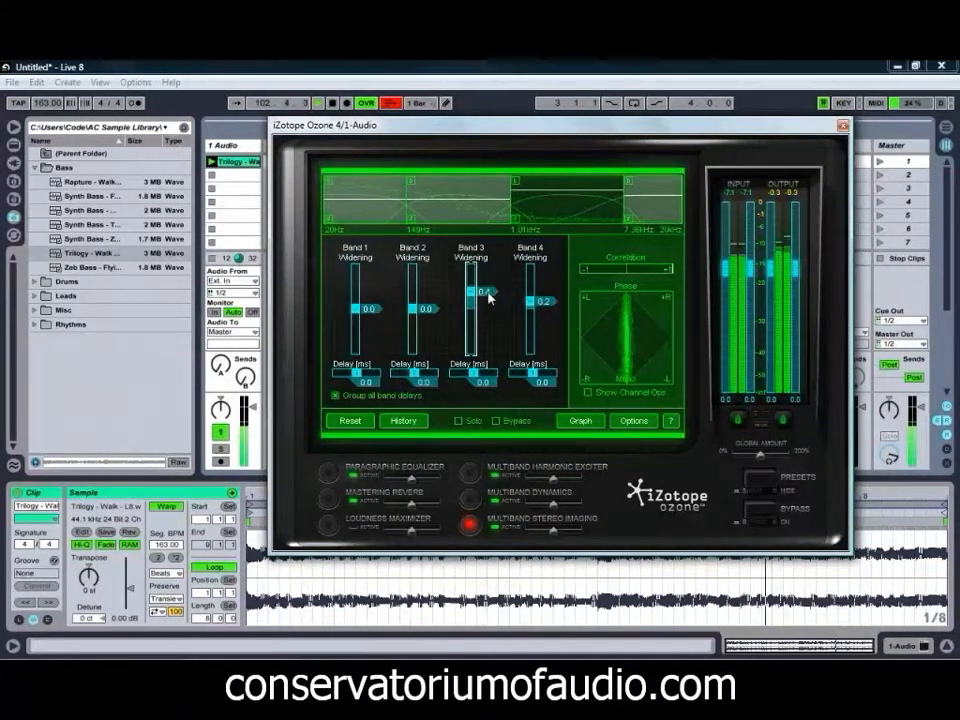
pyautogui.moveTo(433, 315); pyautogui.dragTo(433, 309)
pyautogui.moveTo(371, 313); pyautogui.dragTo(372, 323)
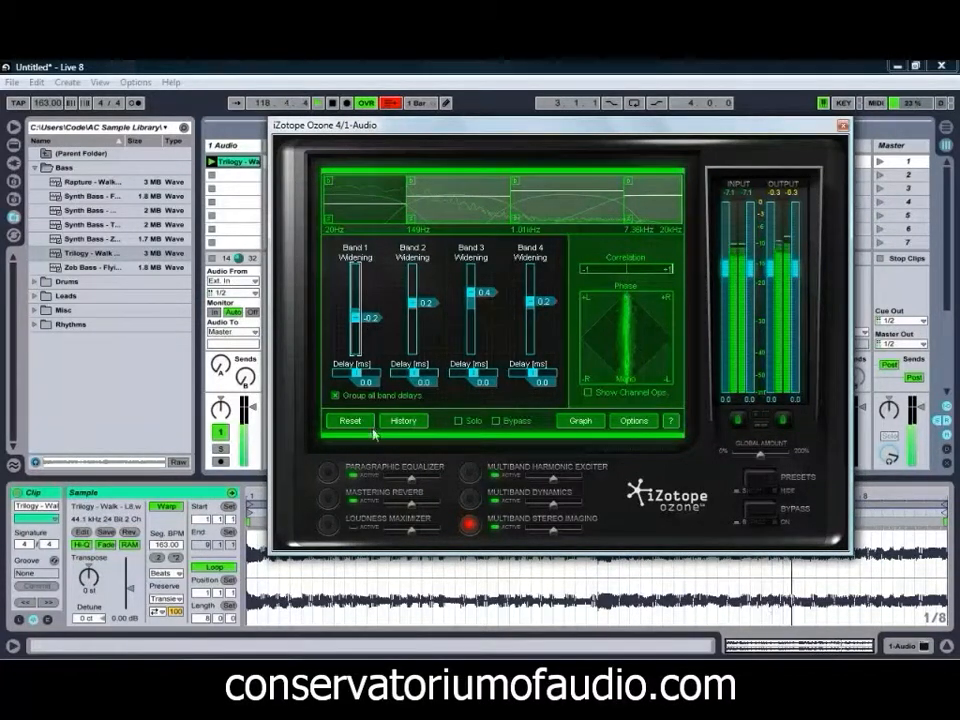
# Activate the Loudness Maximizer in Intelligent II mode with character 6.2, margin -0.2 dB and threshold -5.4 dB.
pyautogui.click(340, 525)
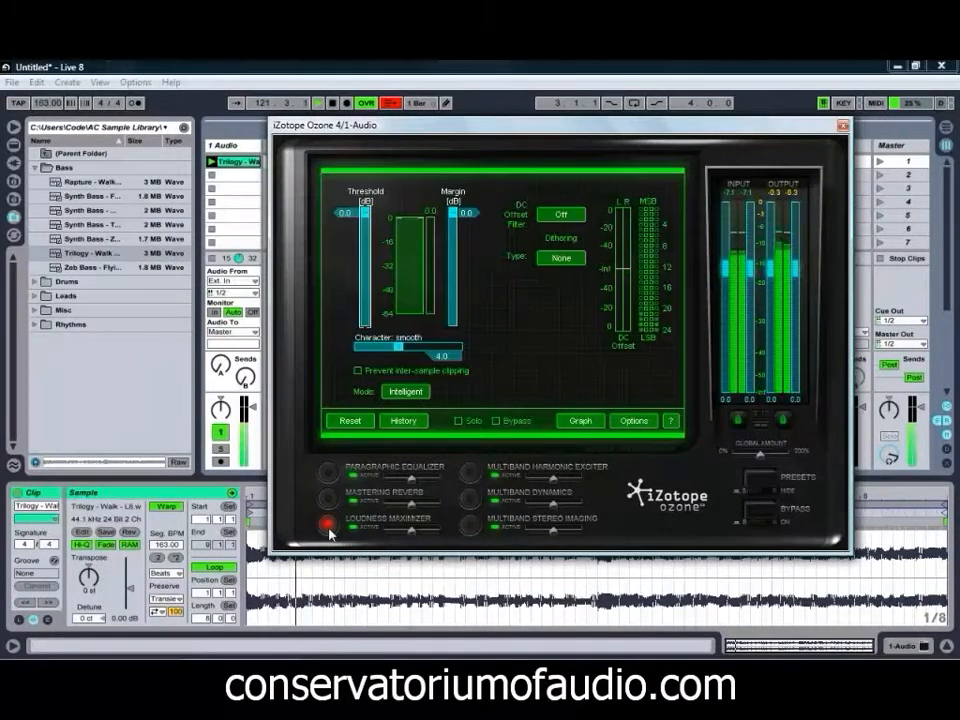
pyautogui.click(418, 396)
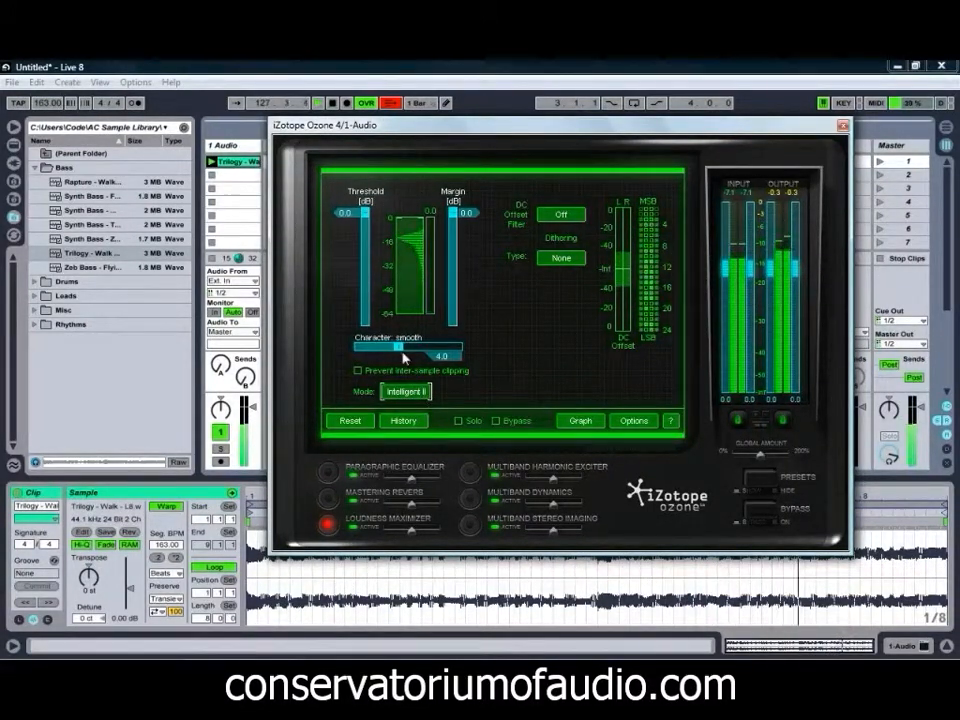
pyautogui.moveTo(405, 354); pyautogui.dragTo(424, 354)
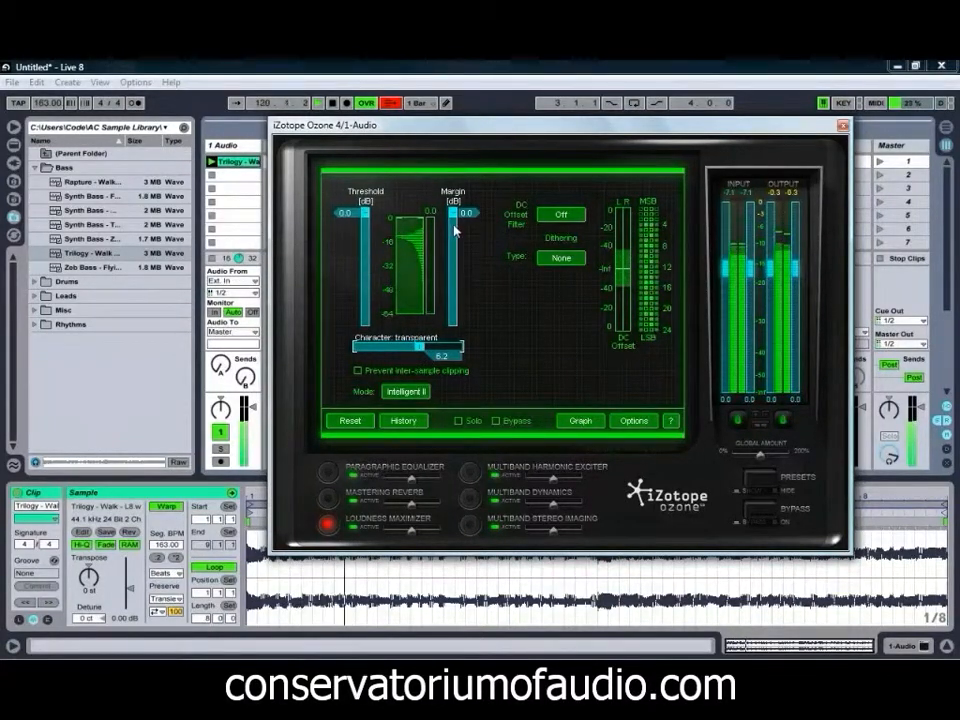
pyautogui.moveTo(464, 212); pyautogui.dragTo(467, 218)
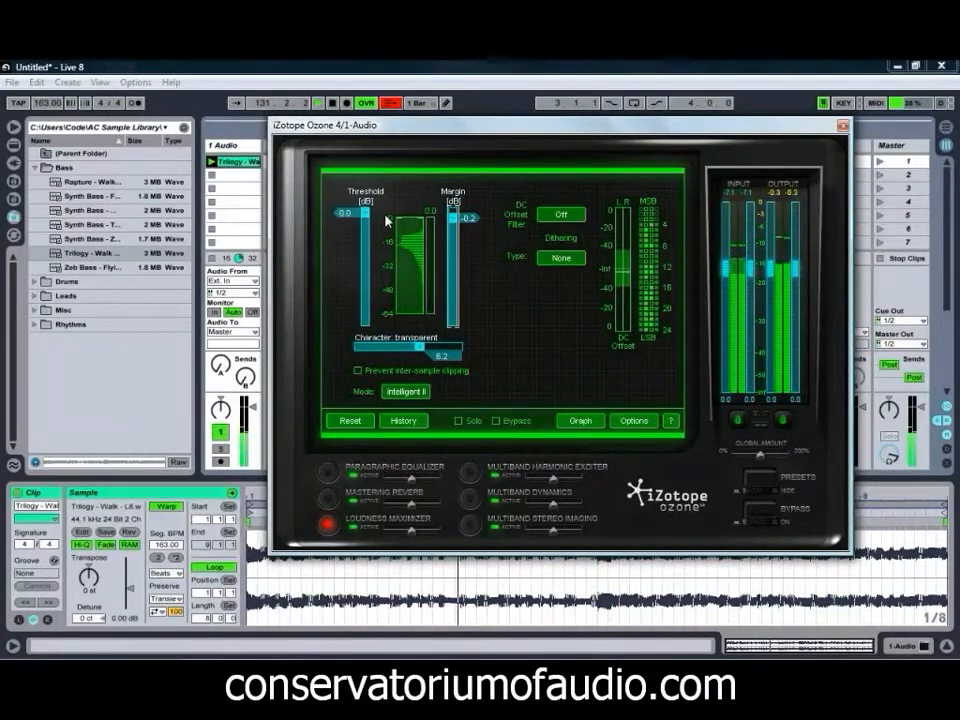
pyautogui.moveTo(352, 215); pyautogui.dragTo(357, 244)
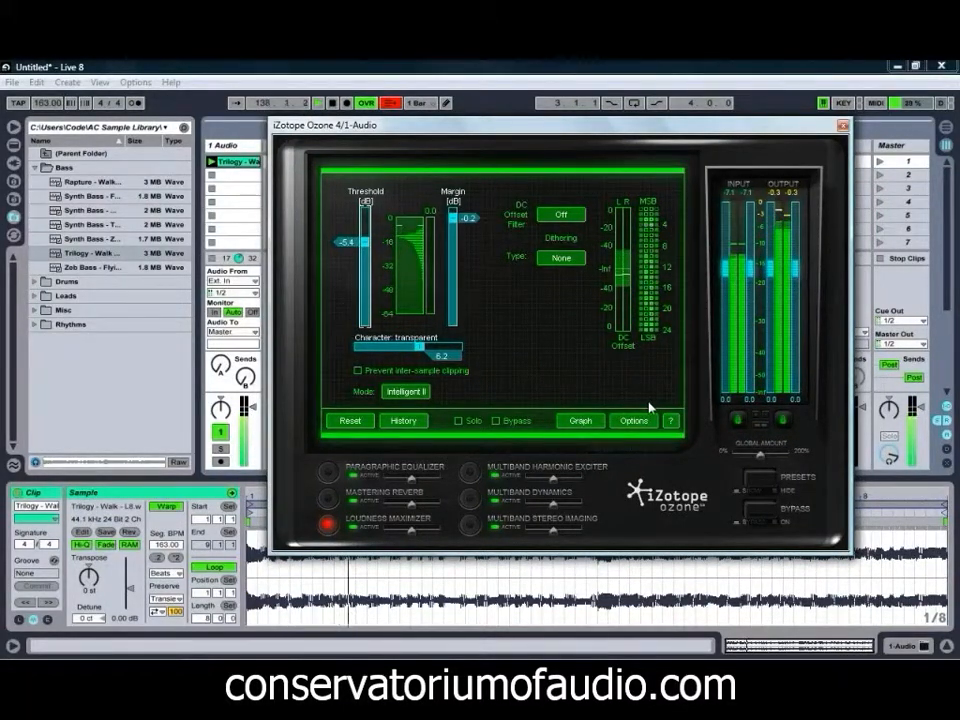
# Compare the bass with all Ozone processing bypassed and re-enabled, and stop playback.
pyautogui.click(762, 512)
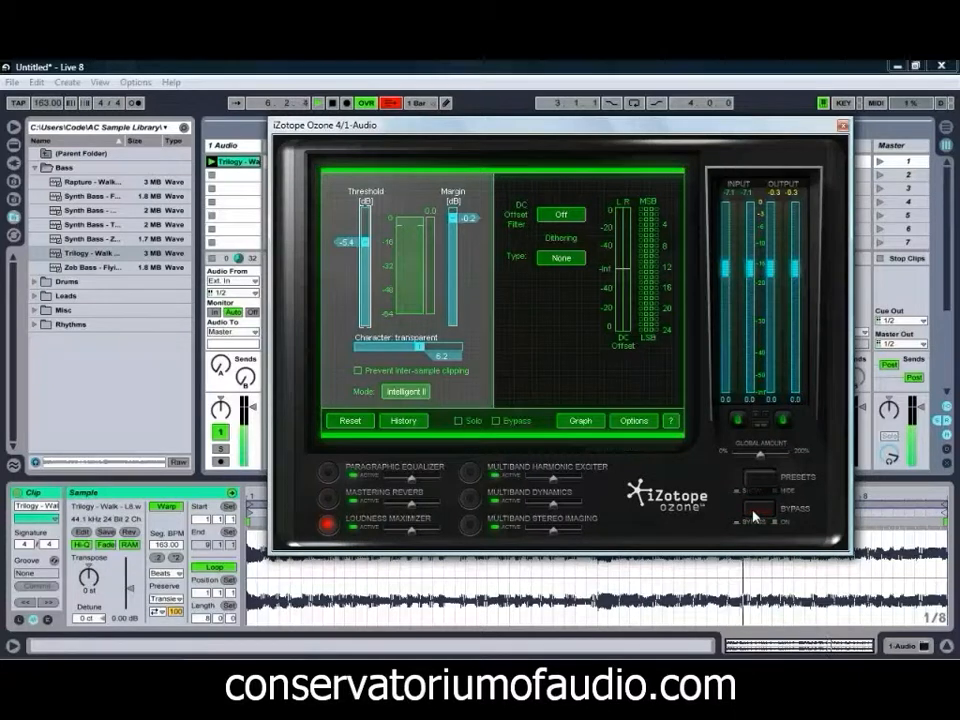
pyautogui.click(755, 512)
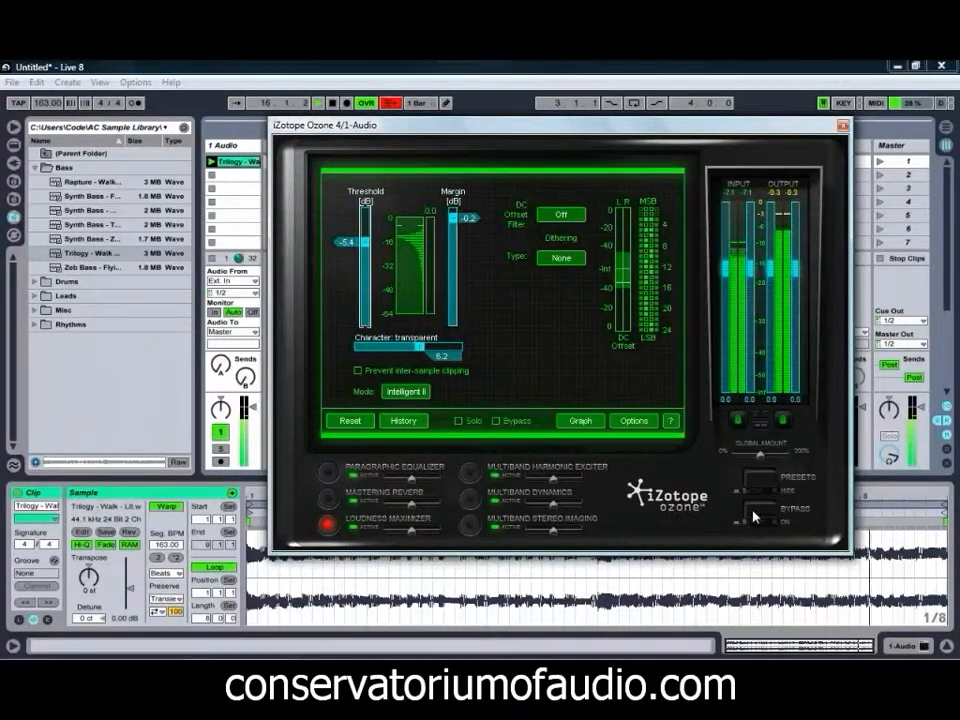
pyautogui.press('space')
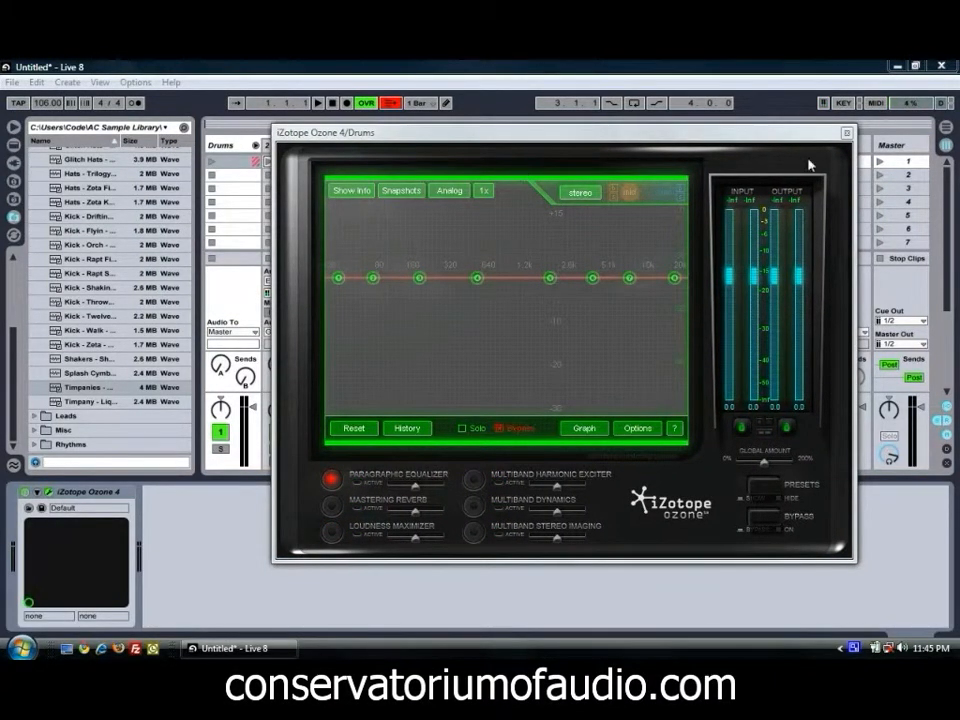
# Close the Drums group's Ozone window and audition the Chinas, Full and Timpanies clips individually and together.
pyautogui.click(846, 133)
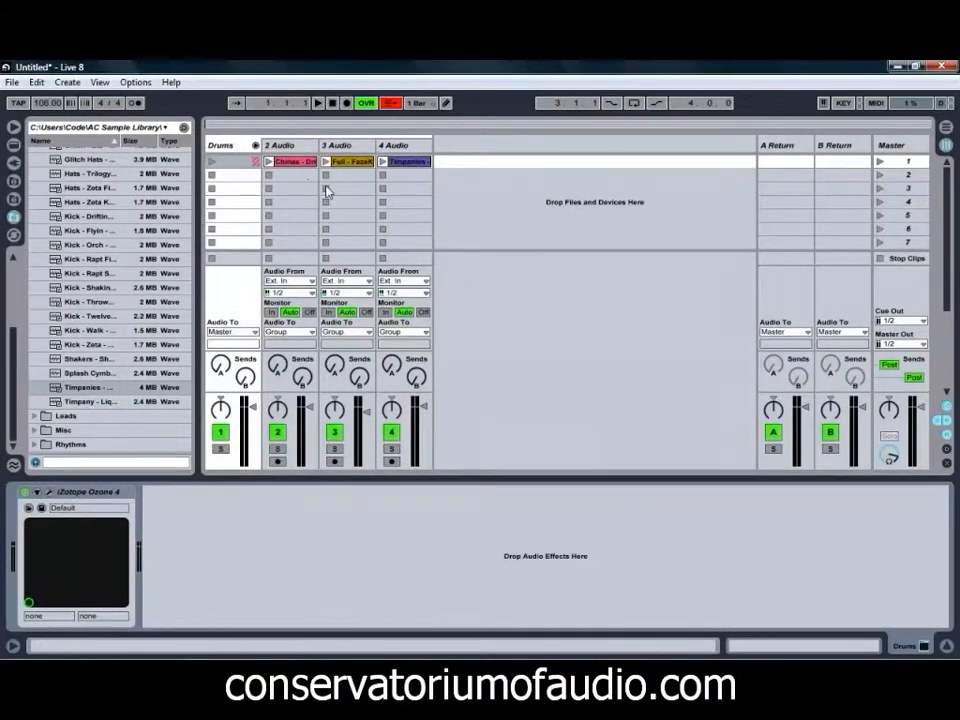
pyautogui.click(270, 164)
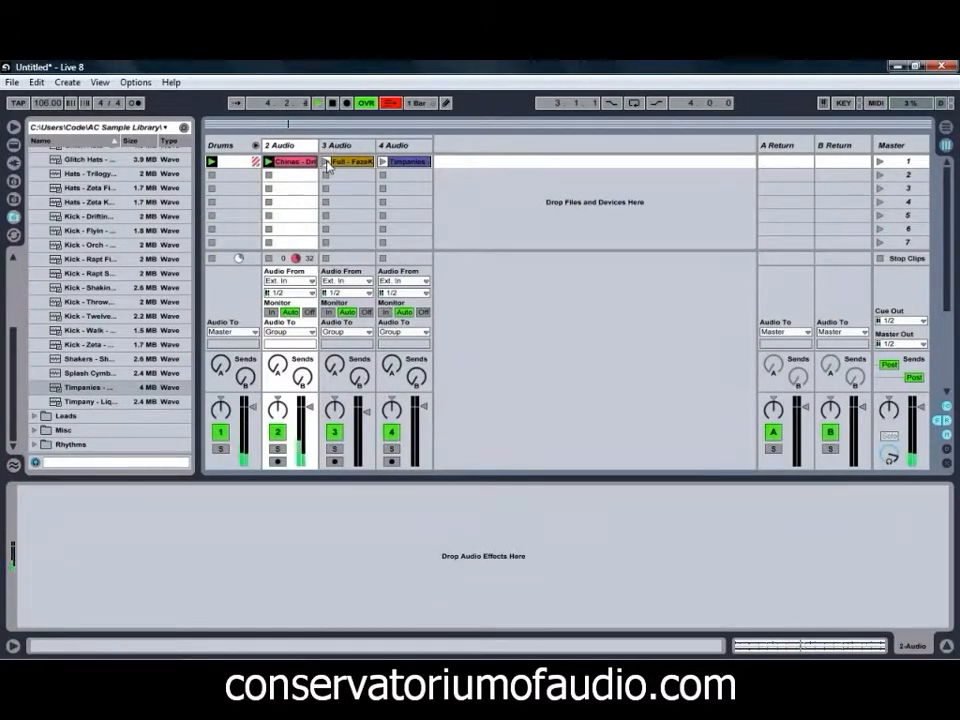
pyautogui.press('space')
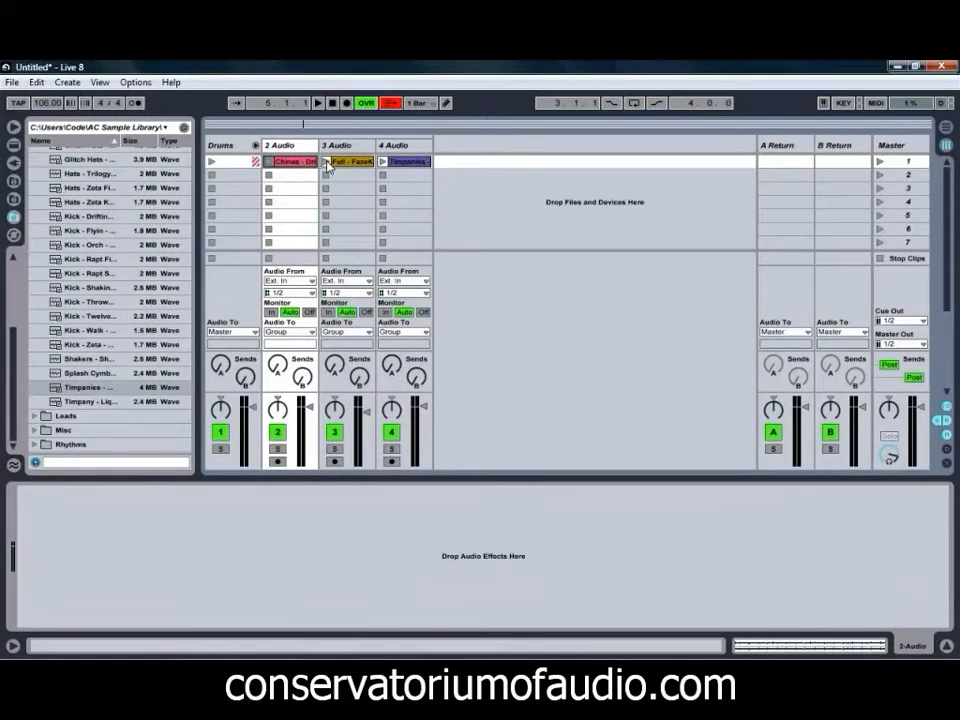
pyautogui.click(326, 162)
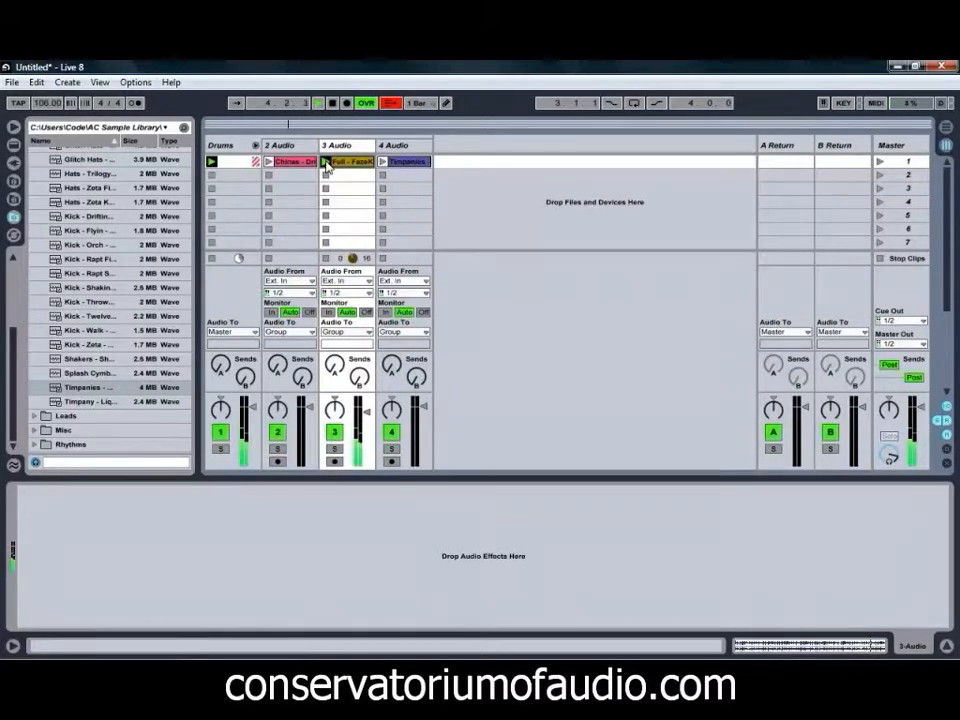
pyautogui.click(326, 176)
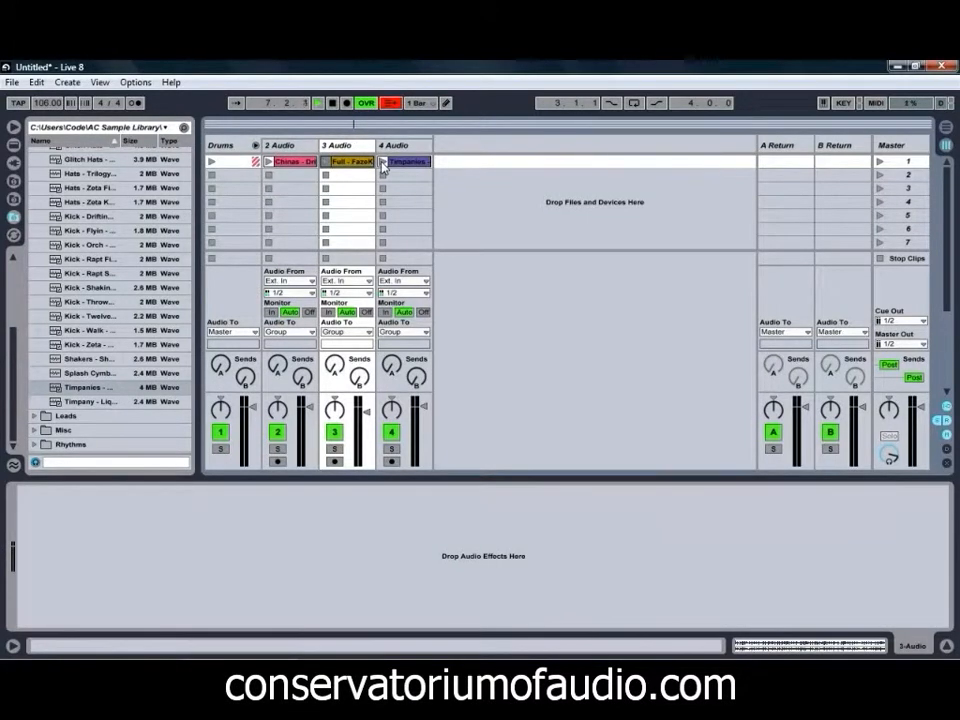
pyautogui.click(382, 163)
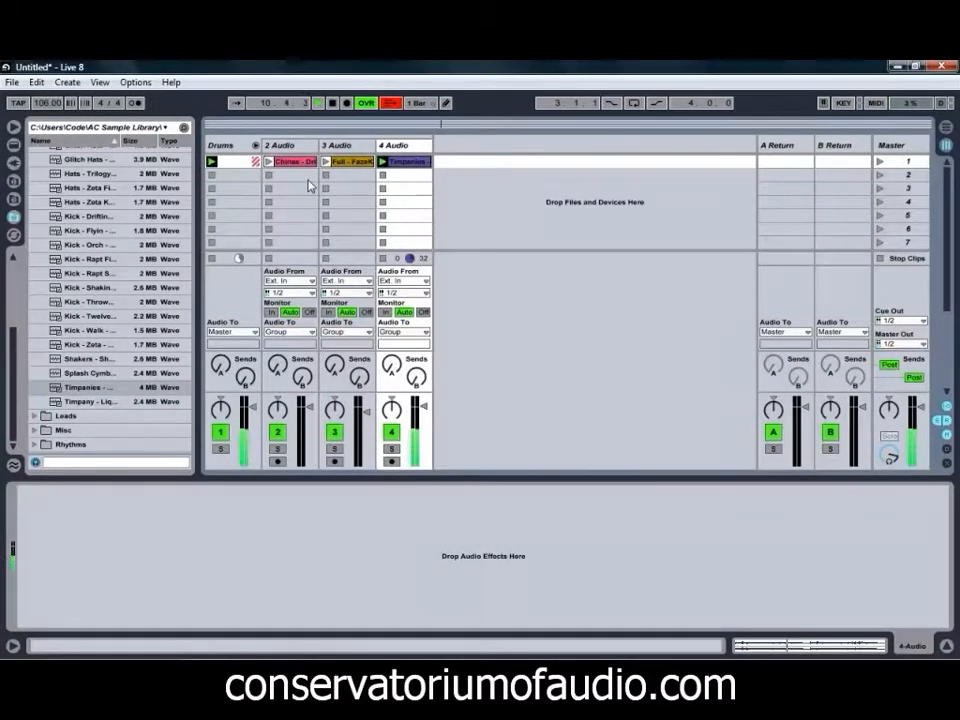
pyautogui.press('space')
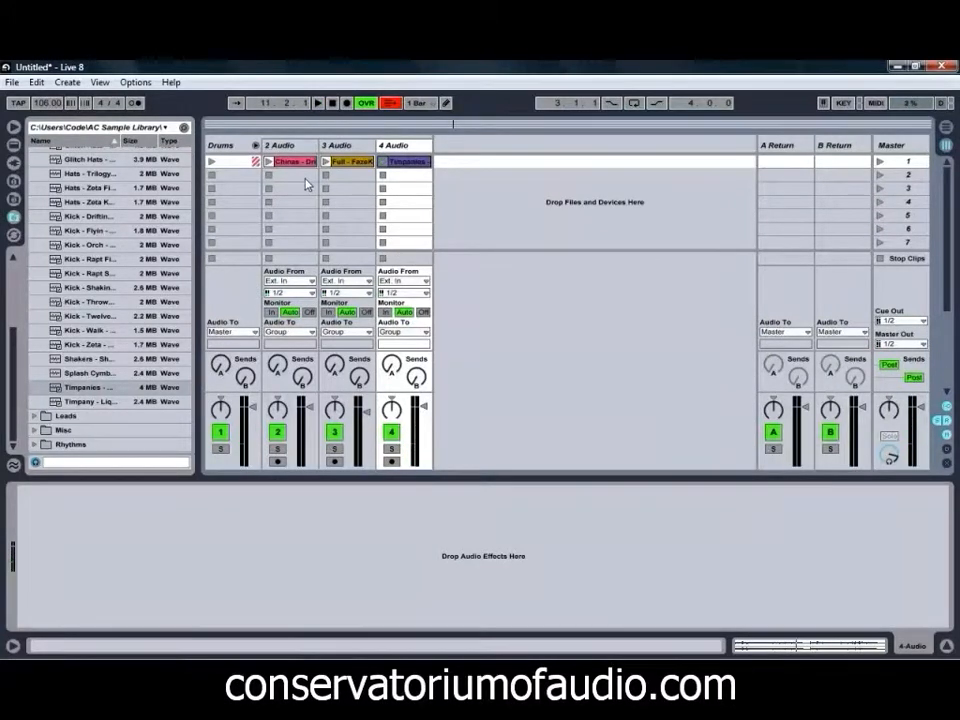
pyautogui.click(213, 163)
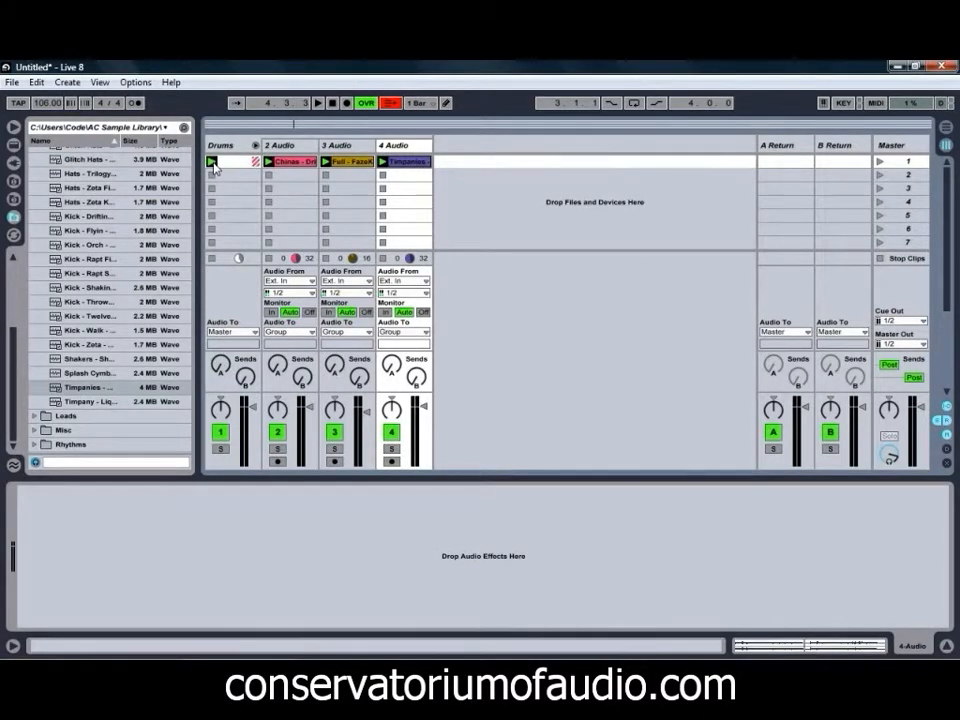
# Open iZotope Ozone 4 on the Drums group track and load the Default preset.
pyautogui.click(234, 150)
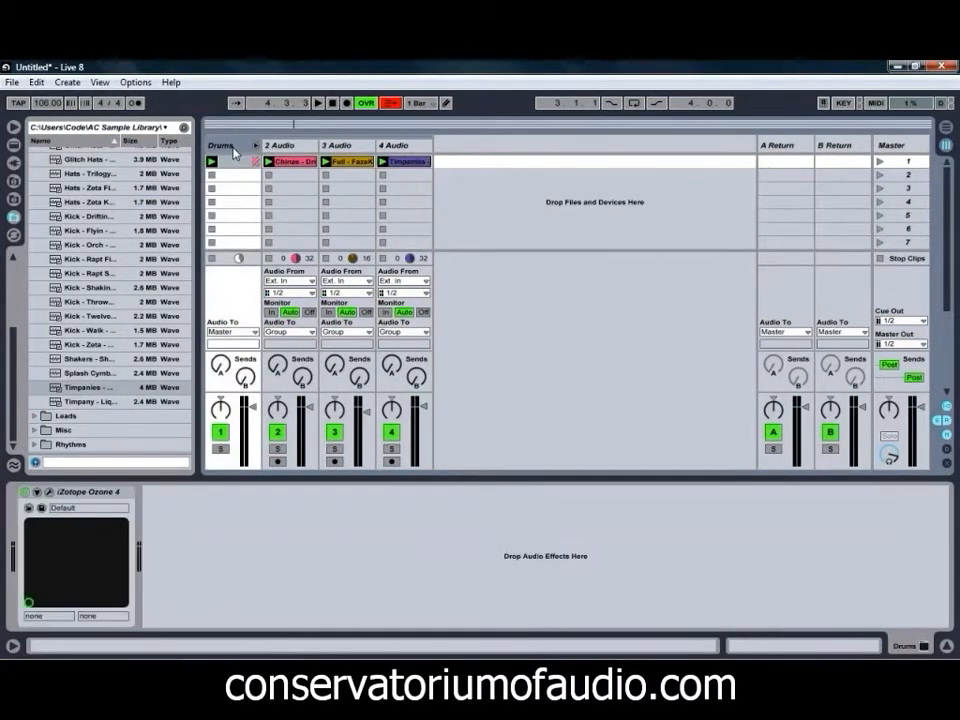
pyautogui.click(48, 493)
pyautogui.click(48, 493)
pyautogui.click(48, 493)
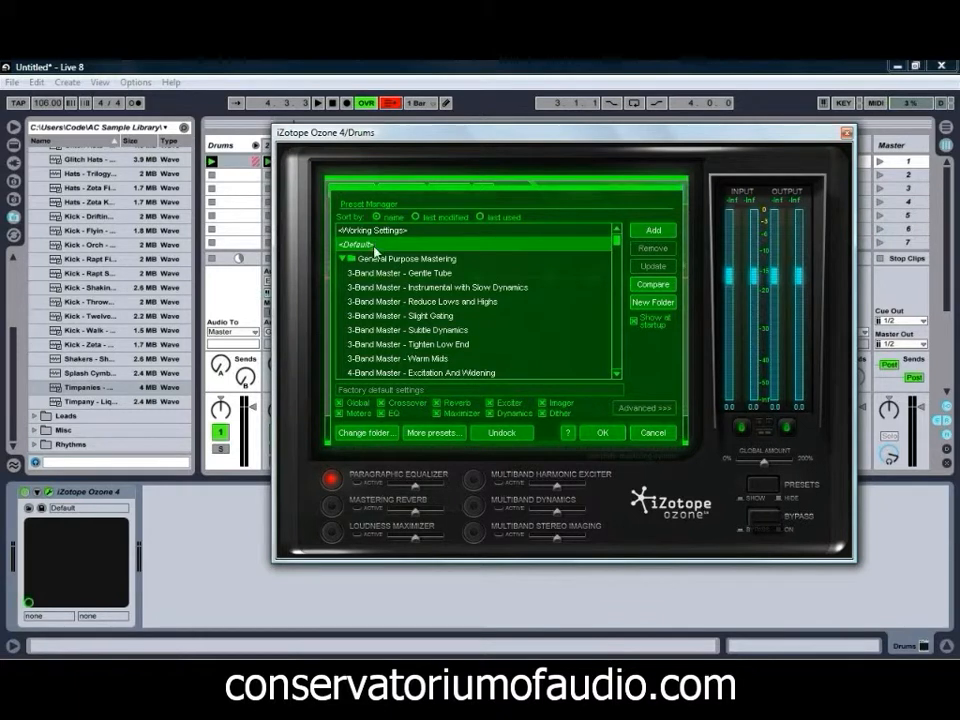
pyautogui.click(604, 434)
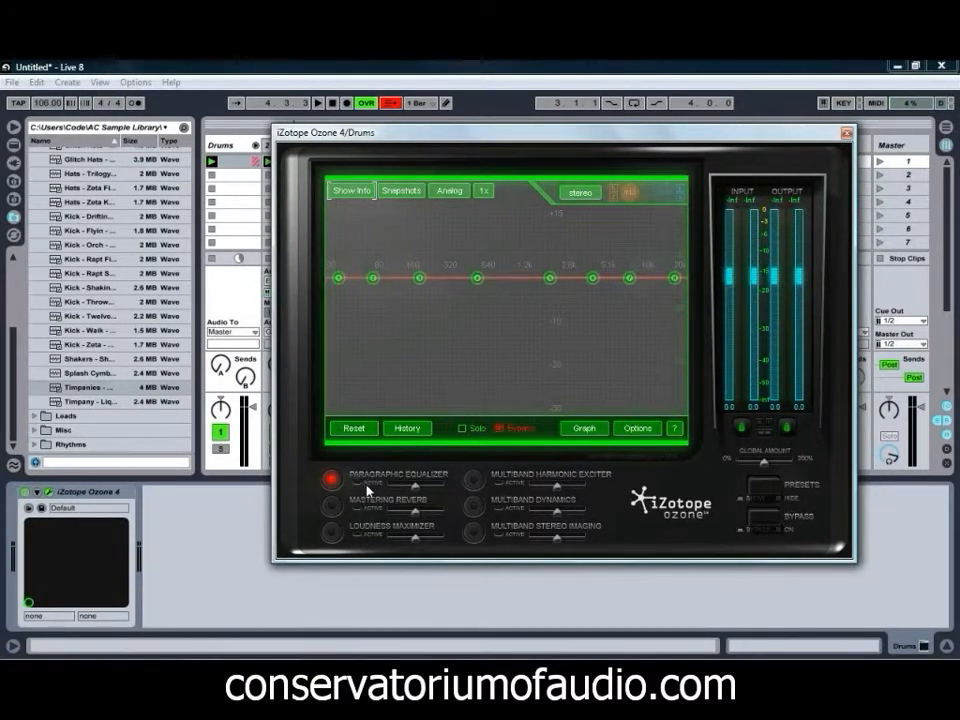
# Play the drums with the Paragraphic Equalizer active, boosting 7177 Hz and 88 Hz (Q 0.36) and cutting 450 Hz by 2.7 dB.
pyautogui.press('space')
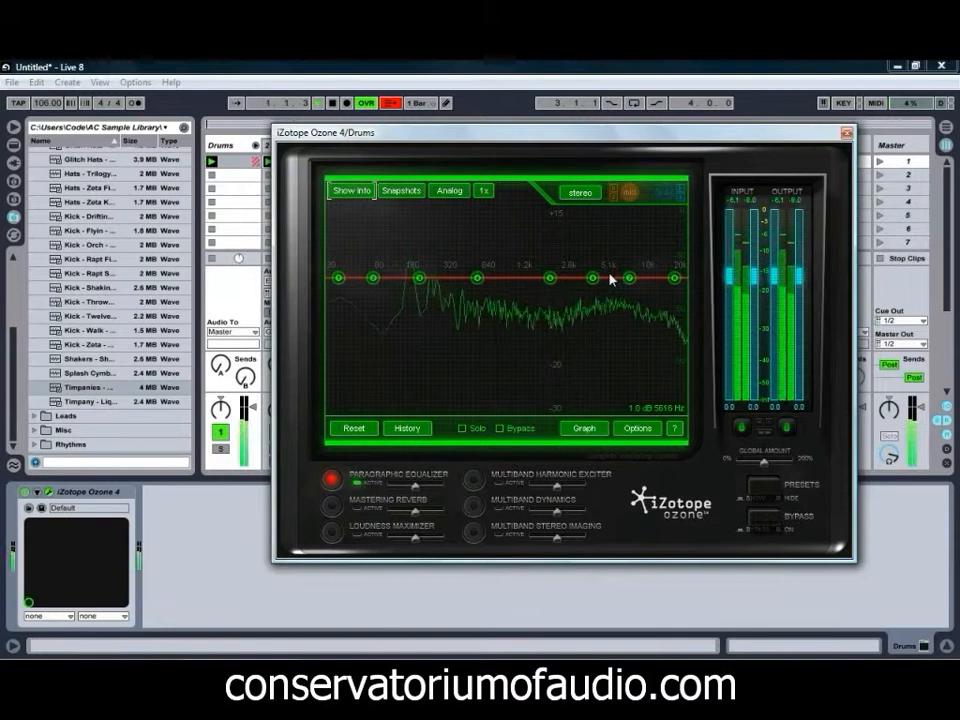
pyautogui.moveTo(593, 279); pyautogui.dragTo(652, 268)
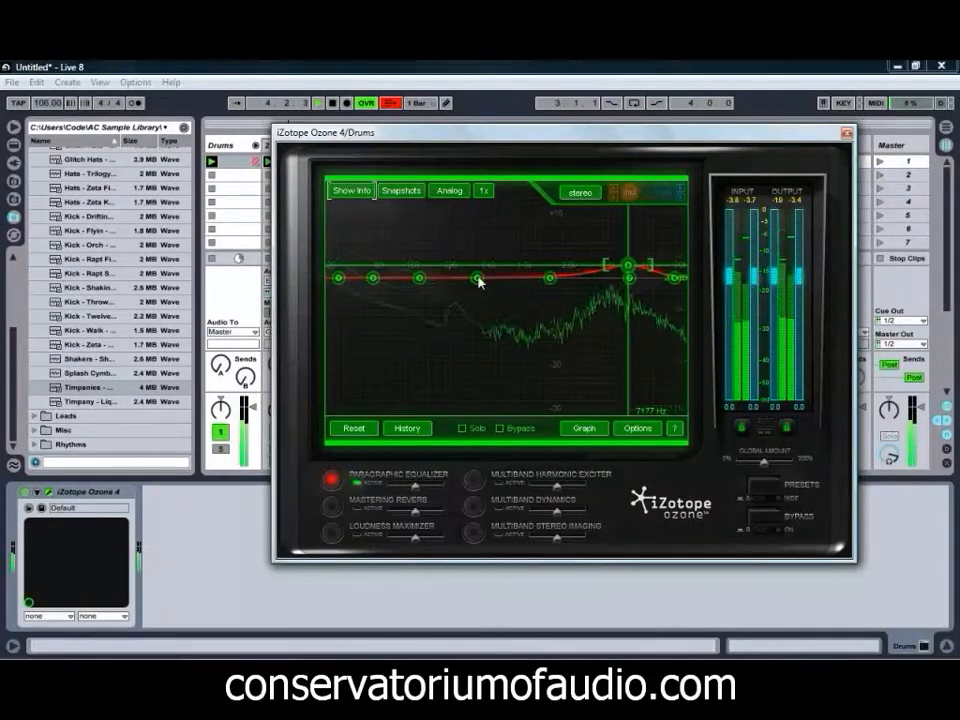
pyautogui.moveTo(373, 278); pyautogui.dragTo(418, 270)
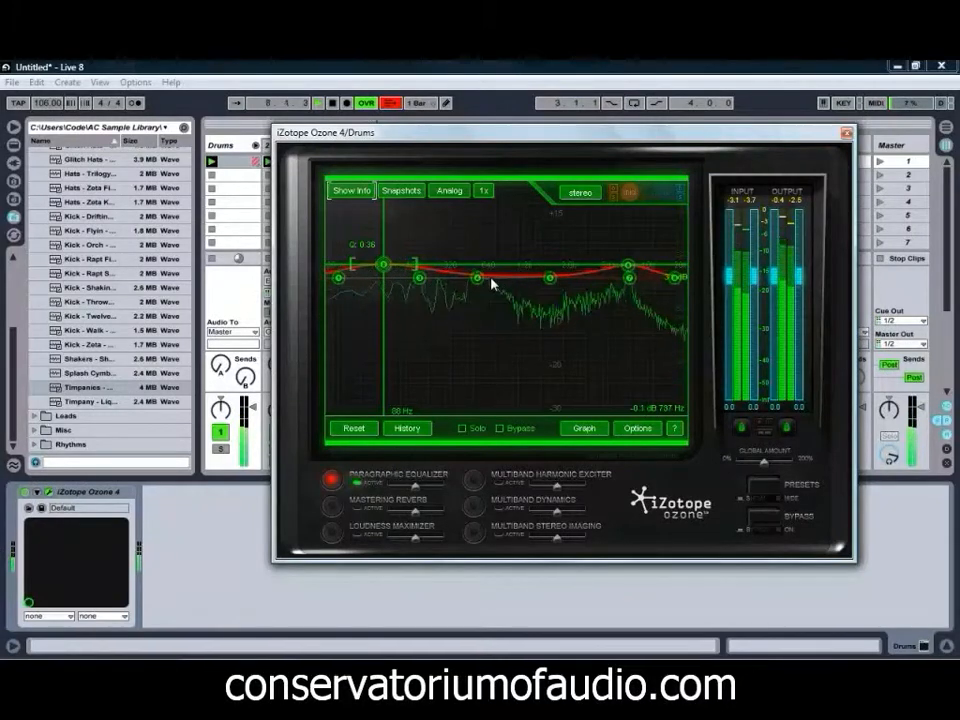
pyautogui.moveTo(478, 284)
pyautogui.mouseDown()
pyautogui.moveTo(474, 294)
pyautogui.moveTo(504, 294)
pyautogui.moveTo(469, 290)
pyautogui.mouseUp()
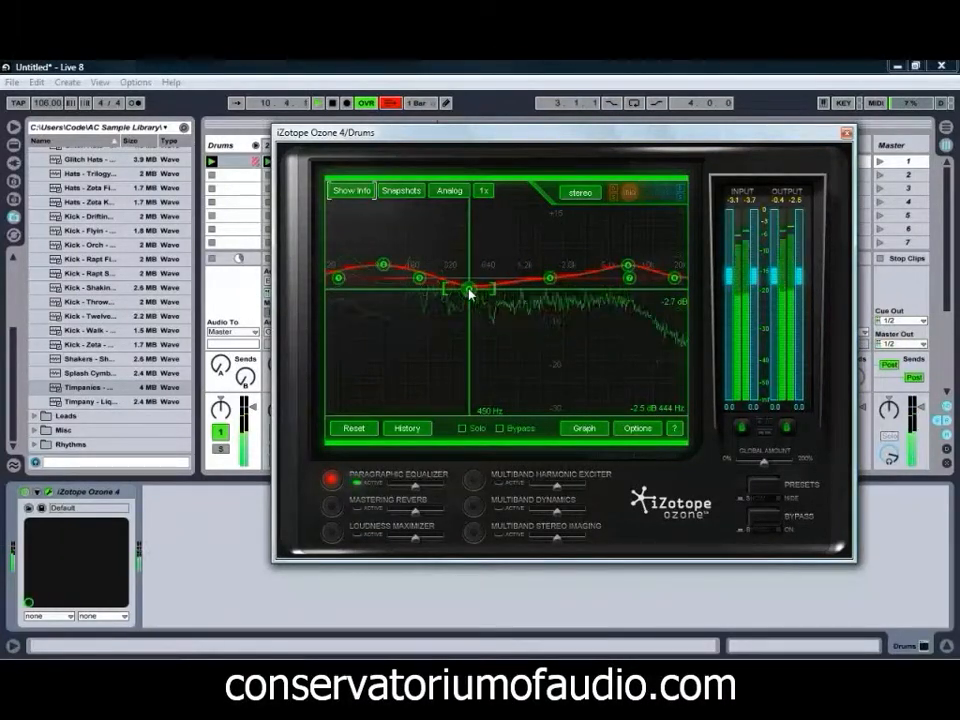
# Boost the drums at 1214 Hz in the Paragraphic Equalizer and activate the Mastering Reverb in mid/side mode.
pyautogui.moveTo(548, 278); pyautogui.dragTo(525, 271)
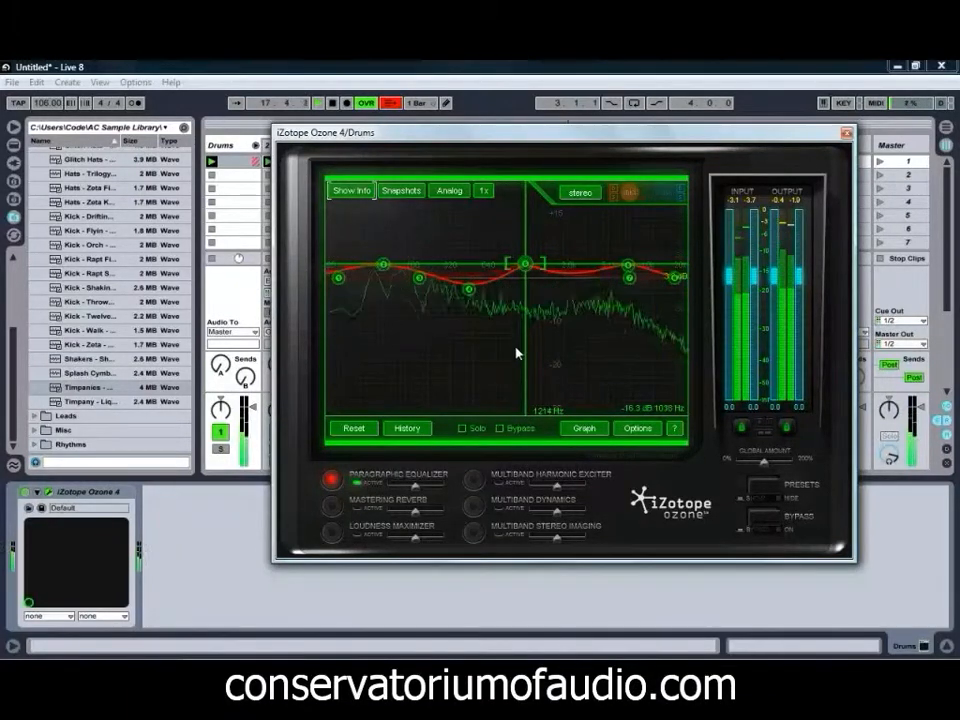
pyautogui.click(338, 512)
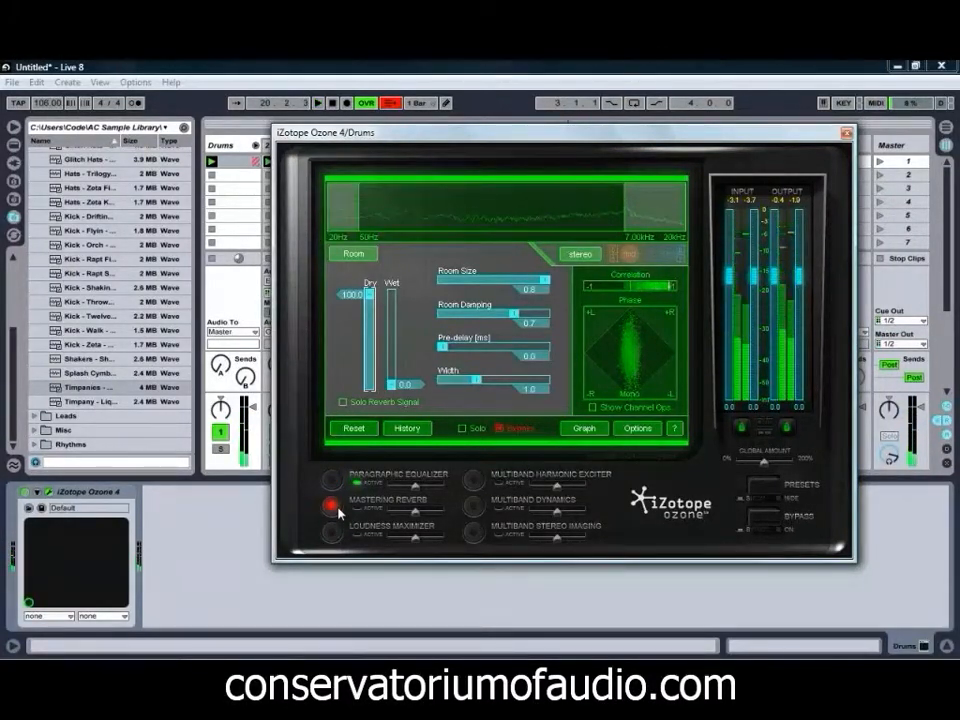
pyautogui.click(583, 255)
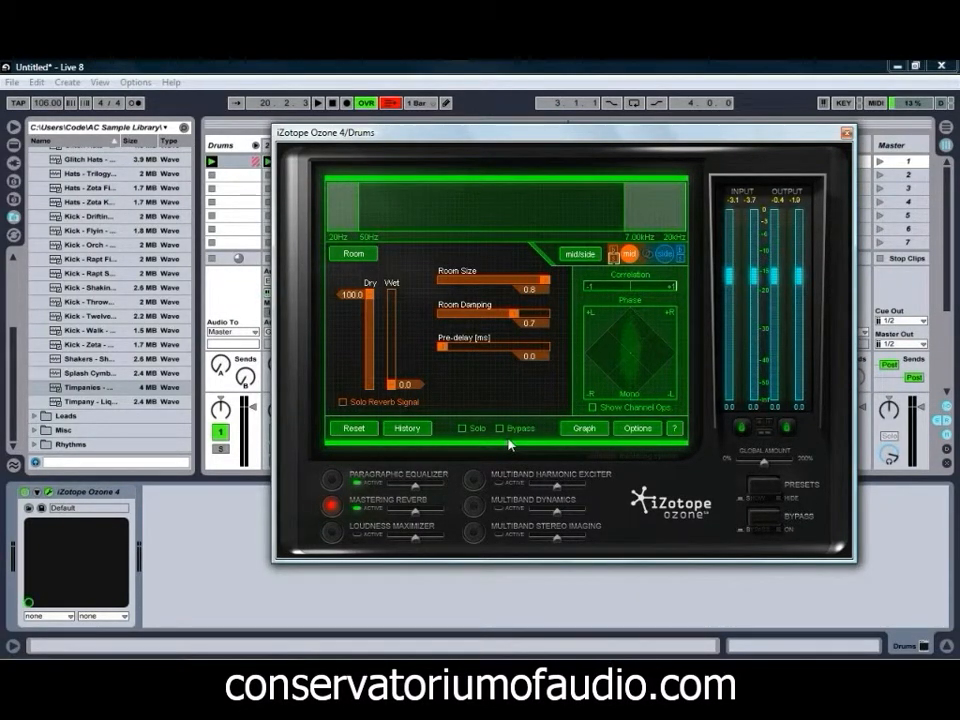
# Set the Mastering Reverb's wet level to 26.7 for the side channel and 10.0 for the mid channel.
pyautogui.moveTo(410, 387); pyautogui.dragTo(414, 381)
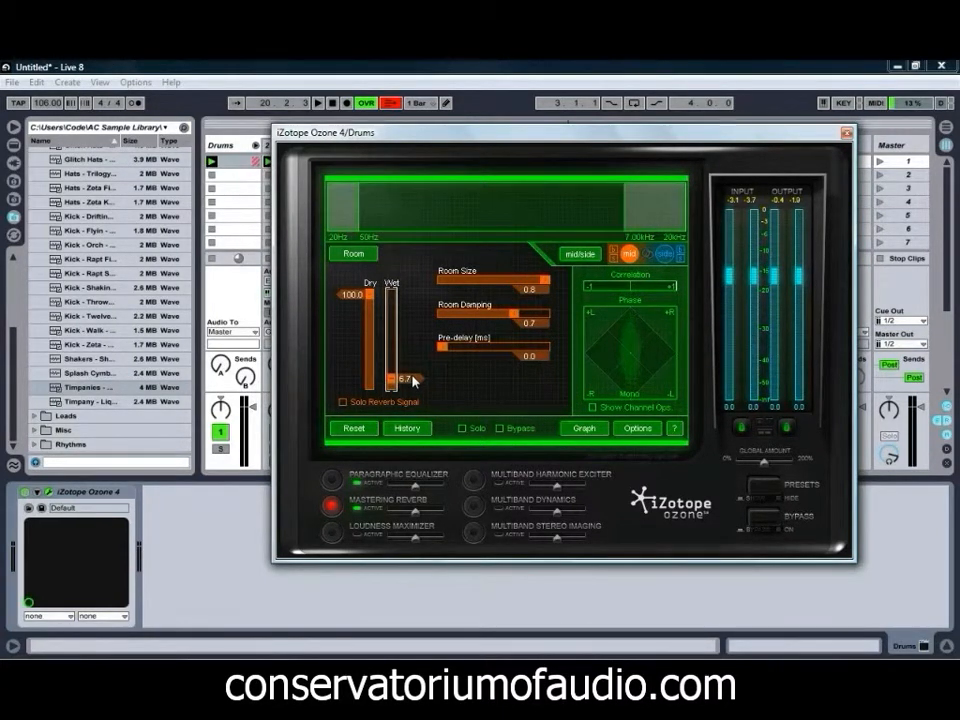
pyautogui.click(664, 253)
pyautogui.moveTo(410, 388); pyautogui.dragTo(416, 367)
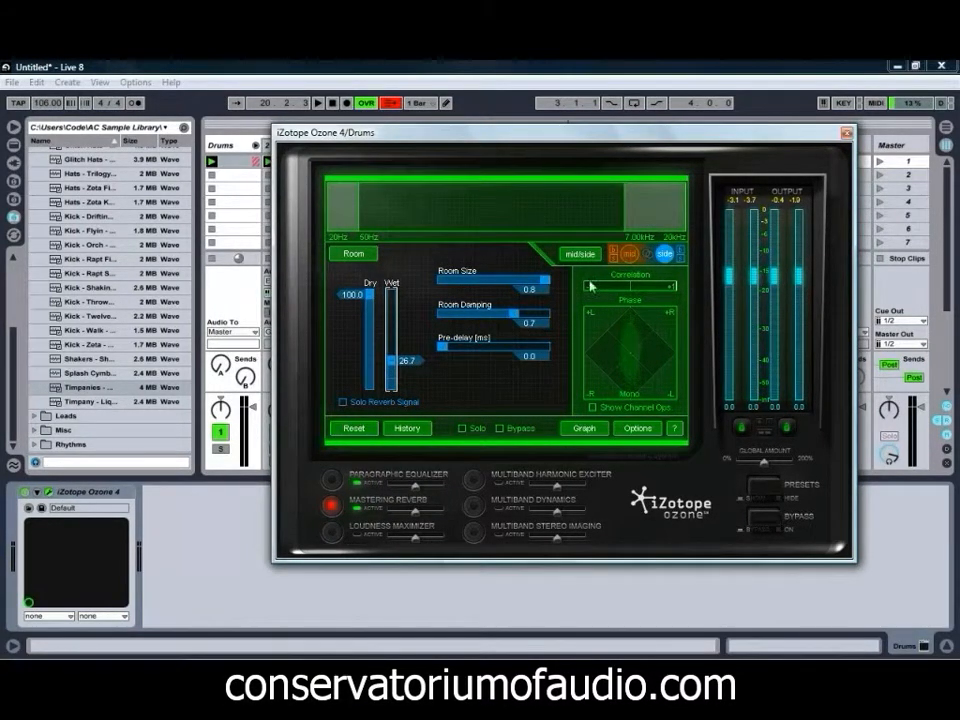
pyautogui.click(629, 255)
pyautogui.moveTo(397, 378); pyautogui.dragTo(397, 376)
# Play the drums with the mid channel soloed for listening and raise its wet reverb level to 35.8.
pyautogui.click(615, 258)
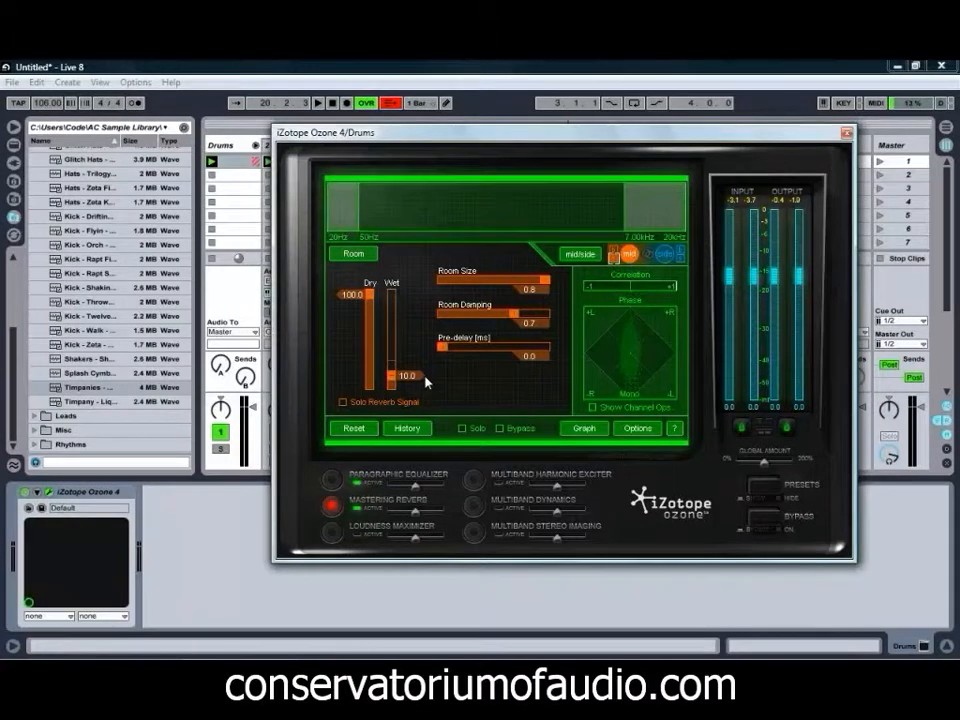
pyautogui.press('space')
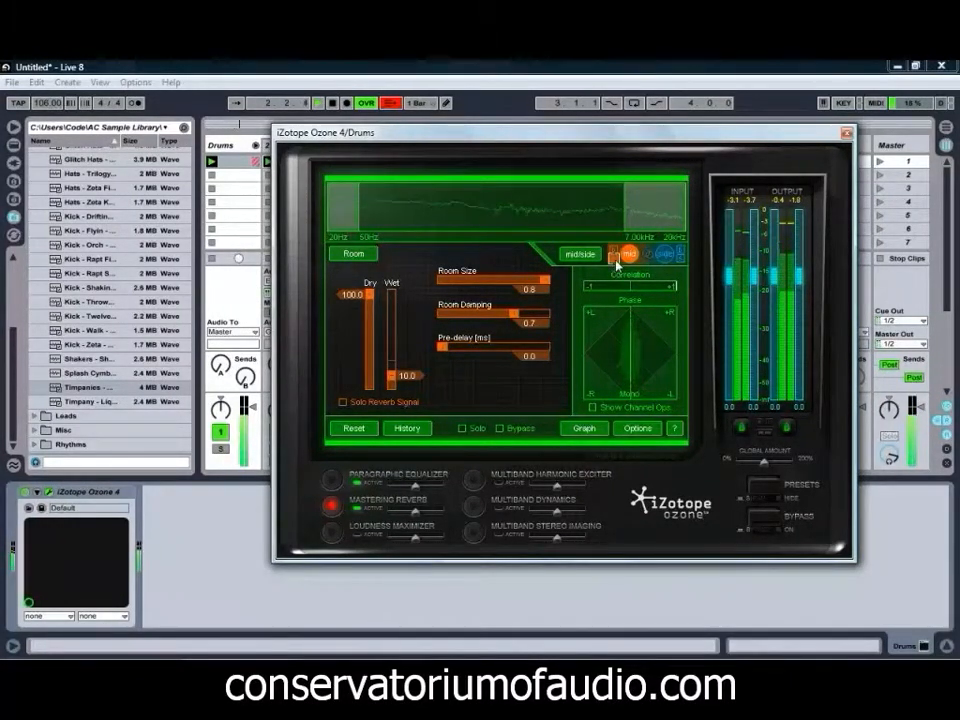
pyautogui.moveTo(408, 375)
pyautogui.mouseDown()
pyautogui.moveTo(424, 320)
pyautogui.moveTo(413, 375)
pyautogui.mouseUp()
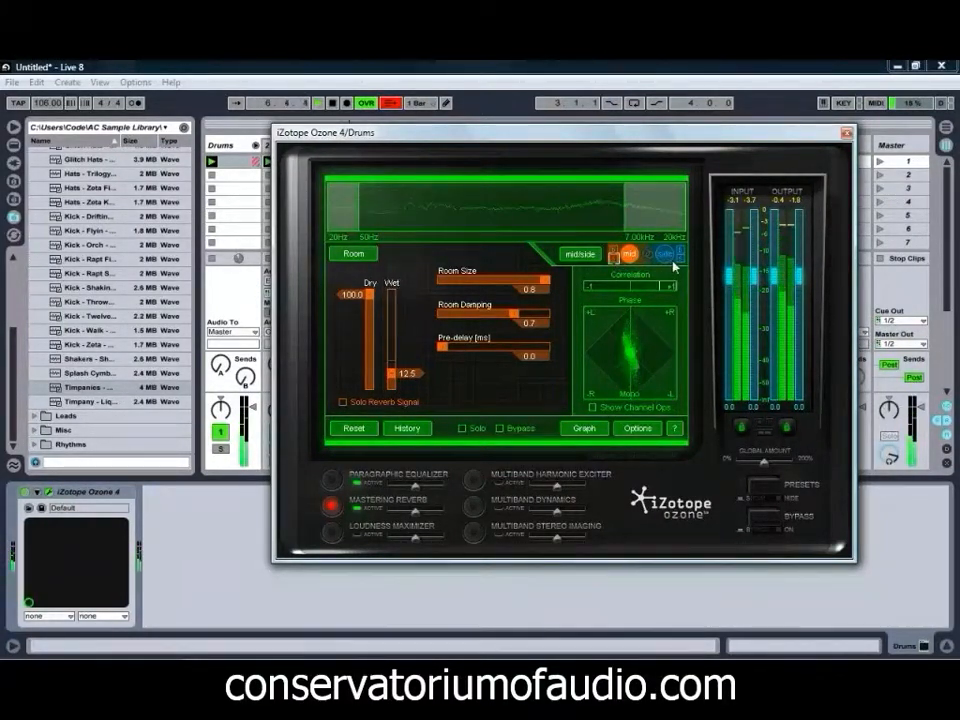
pyautogui.moveTo(420, 378)
pyautogui.mouseDown()
pyautogui.moveTo(432, 313)
pyautogui.moveTo(420, 359)
pyautogui.mouseUp()
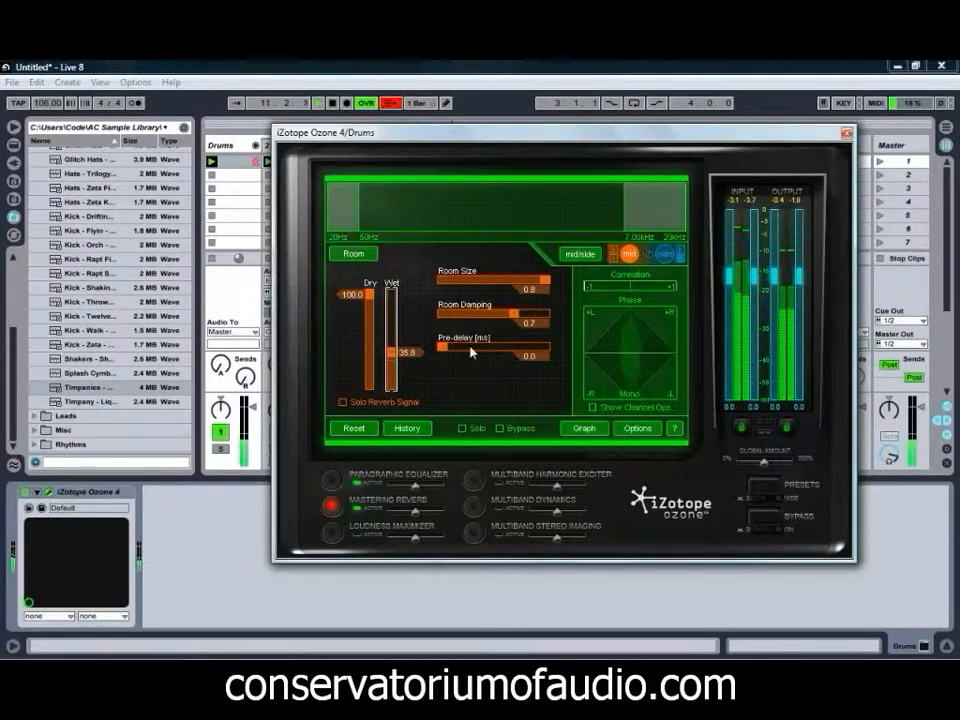
# Activate the Multiband Harmonic Exciter with amounts of 1.2, 2.8 and 4.9 for bands 2, 3 and 4, and reset the output peak readout.
pyautogui.click(473, 480)
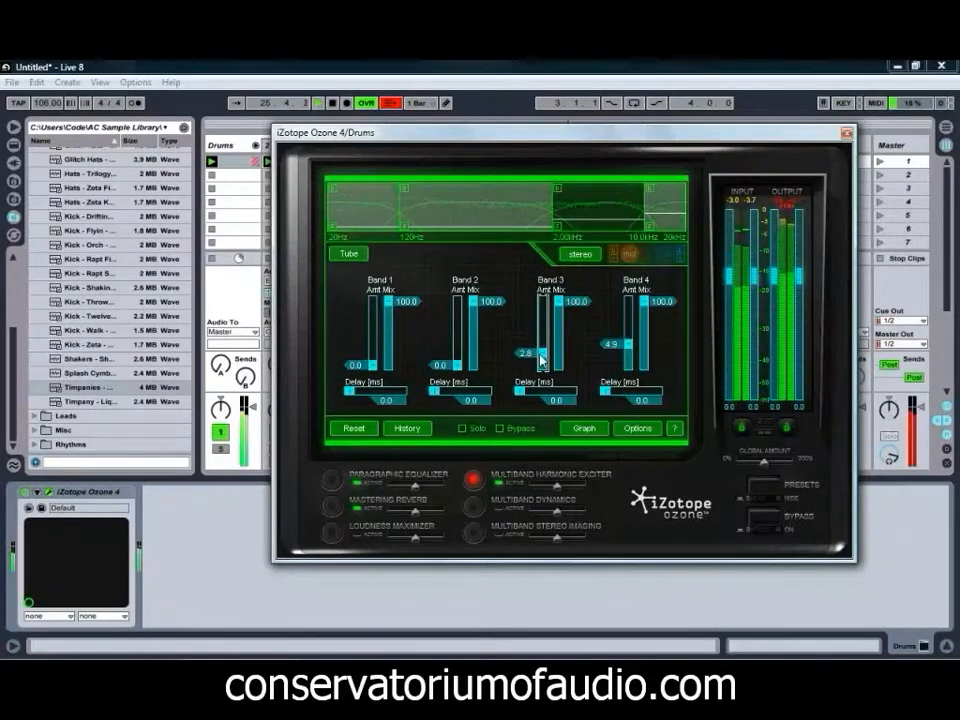
pyautogui.moveTo(456, 366); pyautogui.dragTo(441, 368)
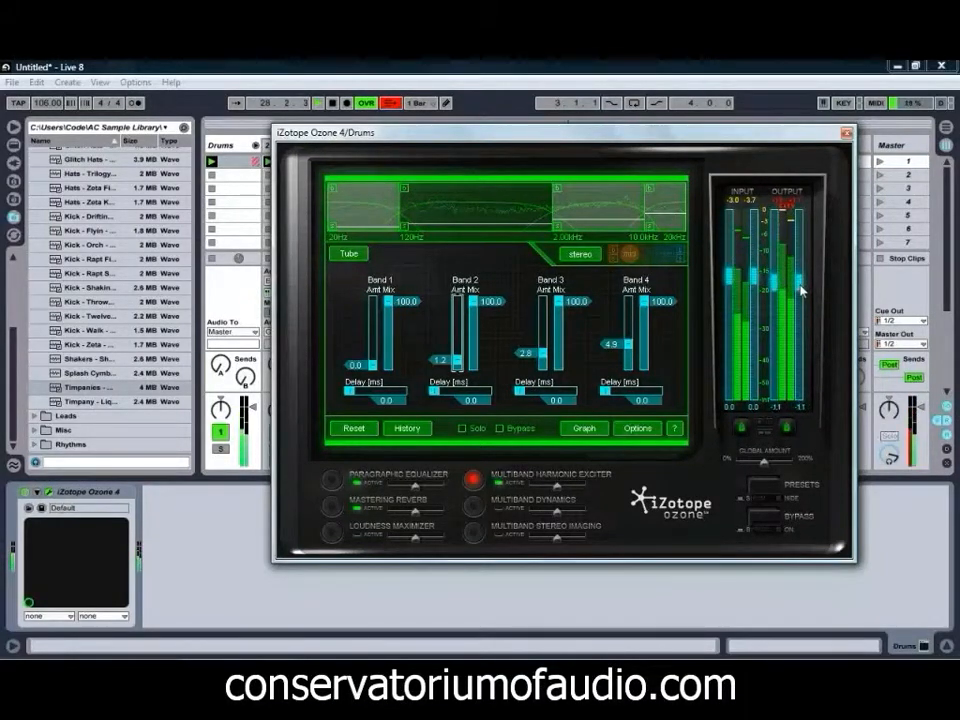
pyautogui.click(790, 203)
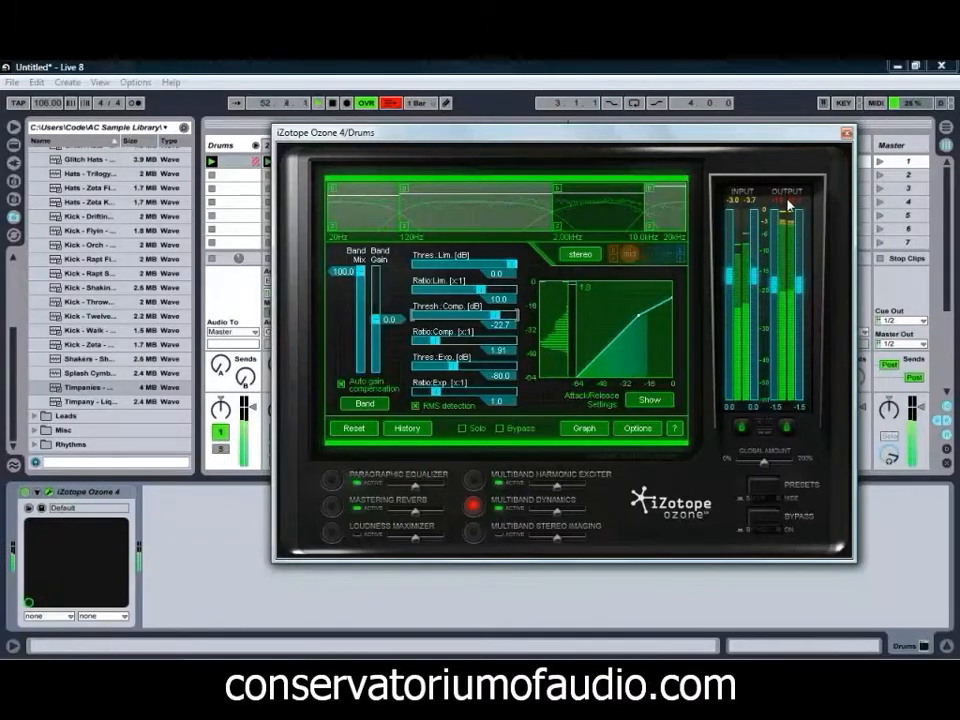
# Set band 4 of the Multiband Dynamics to compressor threshold -32.0 dB, ratio 1.76, expander threshold -54.7 dB and ratio 2.3.
pyautogui.click(789, 203)
pyautogui.click(669, 215)
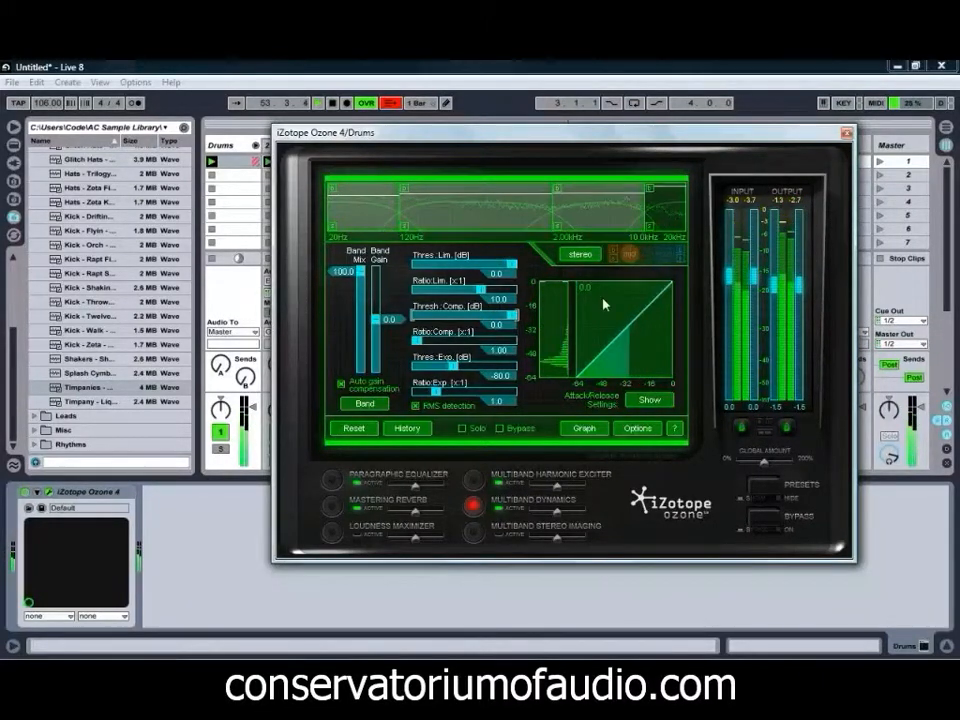
pyautogui.moveTo(430, 333)
pyautogui.mouseDown()
pyautogui.moveTo(456, 332)
pyautogui.moveTo(444, 330)
pyautogui.mouseUp()
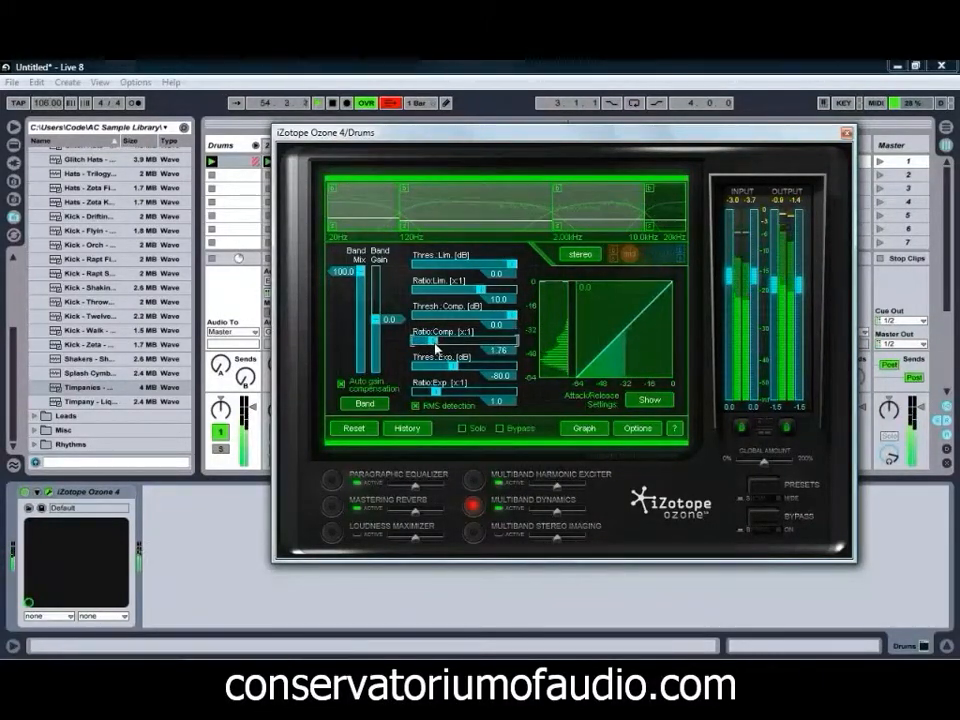
pyautogui.moveTo(513, 318); pyautogui.dragTo(494, 323)
pyautogui.moveTo(438, 391)
pyautogui.mouseDown()
pyautogui.moveTo(455, 394)
pyautogui.moveTo(460, 369)
pyautogui.moveTo(477, 371)
pyautogui.moveTo(456, 397)
pyautogui.mouseUp()
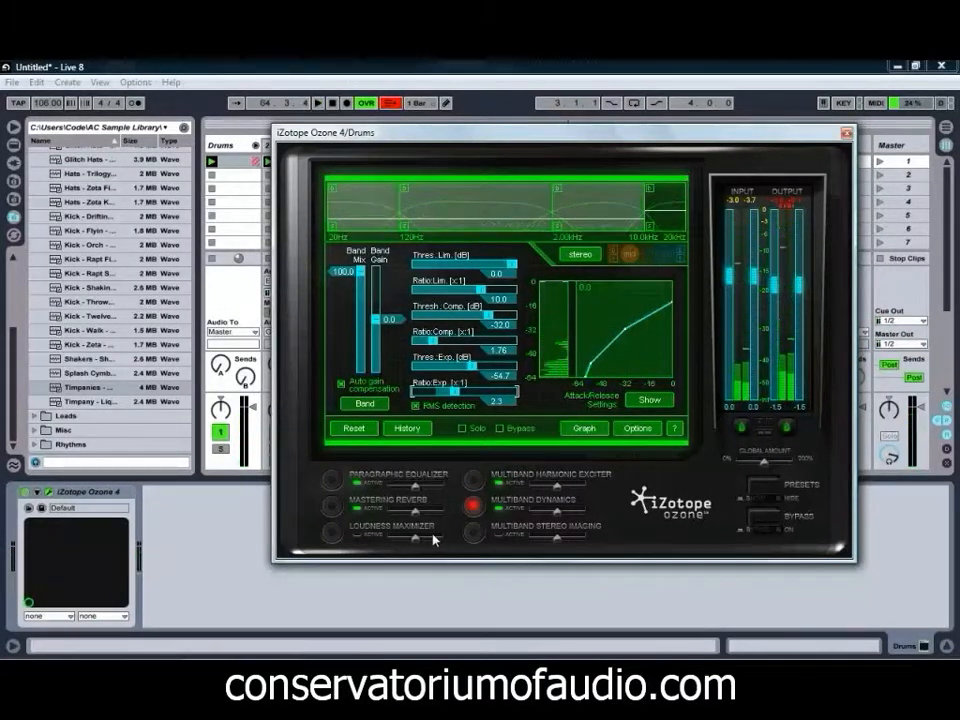
# Activate the Loudness Maximizer in Soft mode with release 35.7 ms, margin -0.1 dB and threshold -2.6 dB, and stop playback.
pyautogui.click(334, 534)
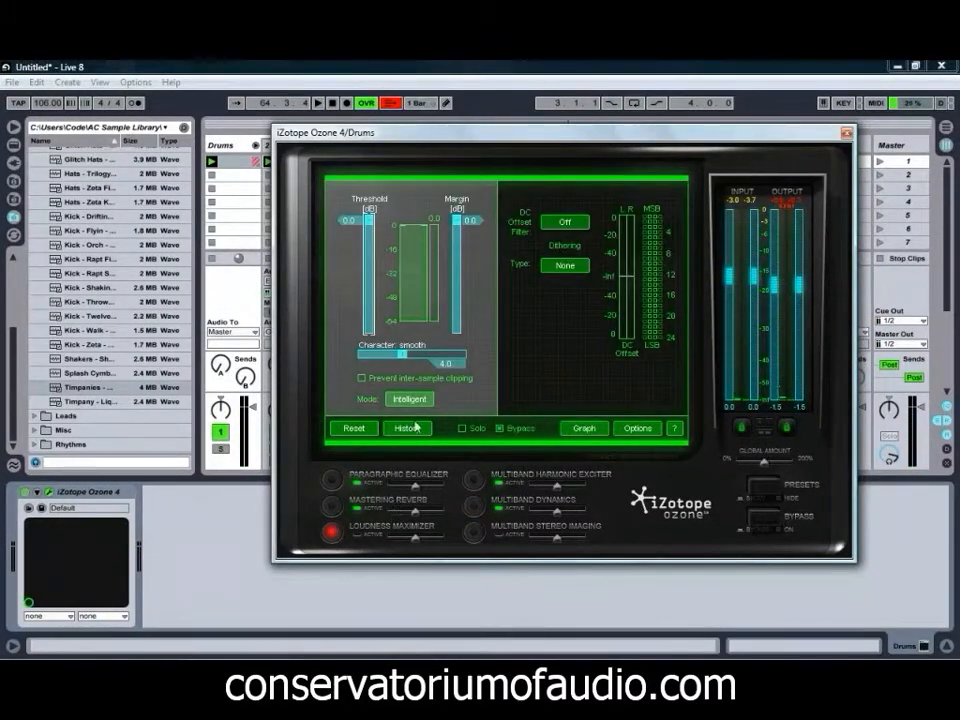
pyautogui.click(357, 535)
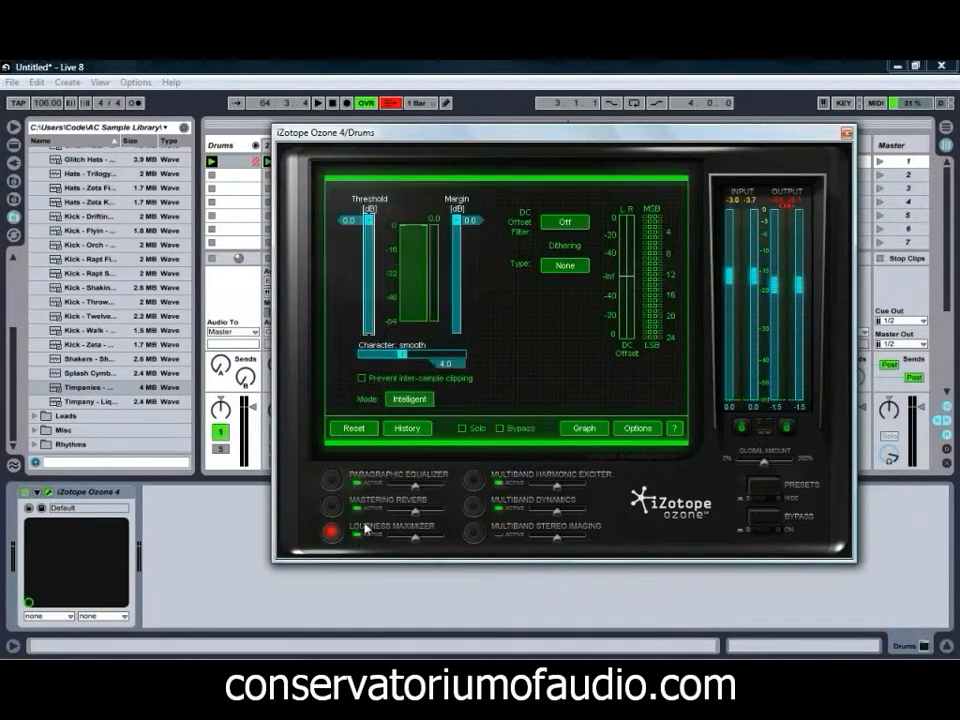
pyautogui.click(421, 405)
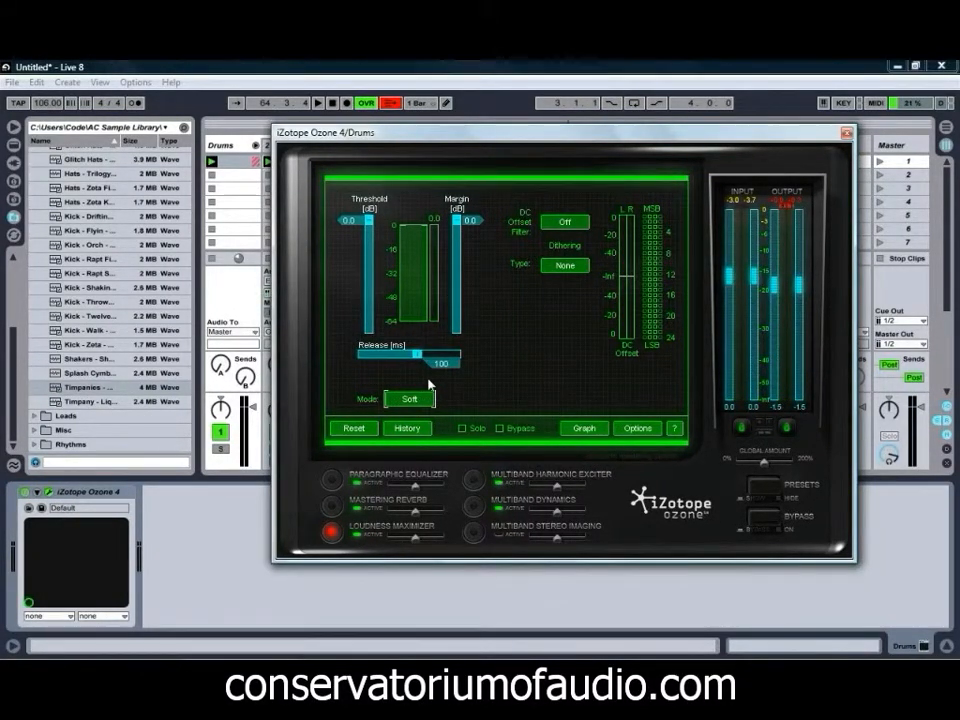
pyautogui.moveTo(421, 358); pyautogui.dragTo(397, 358)
pyautogui.moveTo(469, 221); pyautogui.dragTo(470, 228)
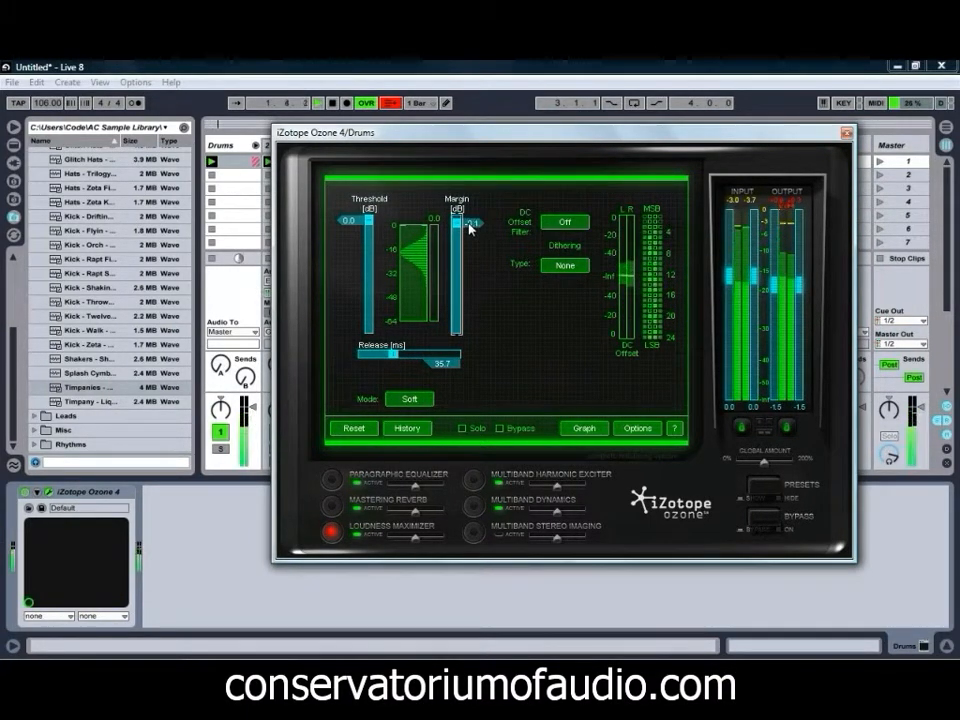
pyautogui.moveTo(349, 225); pyautogui.dragTo(349, 241)
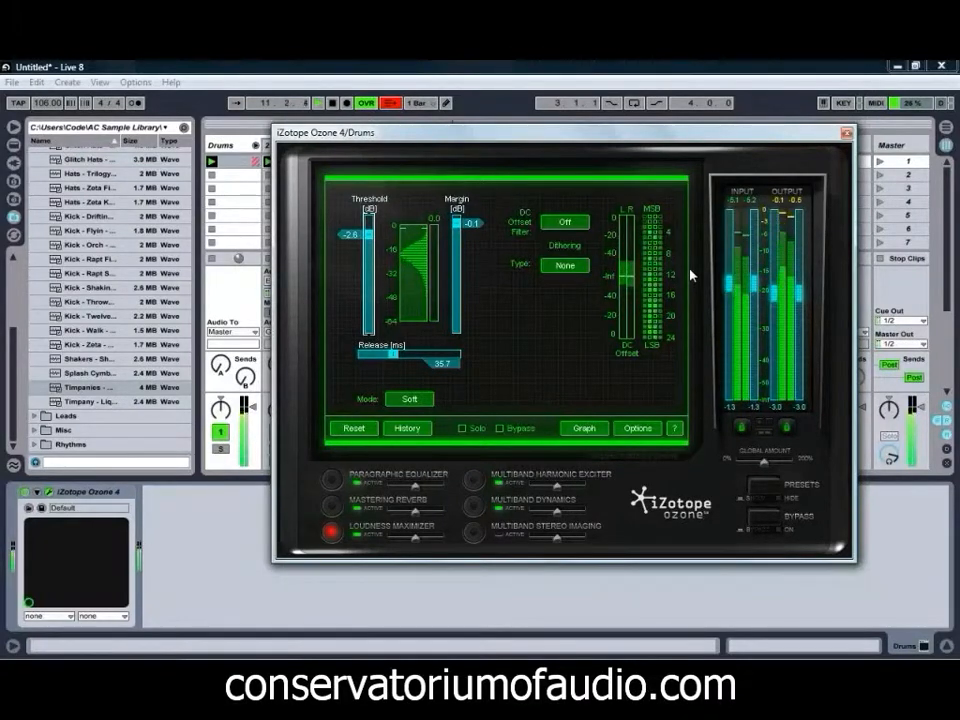
pyautogui.press('space')
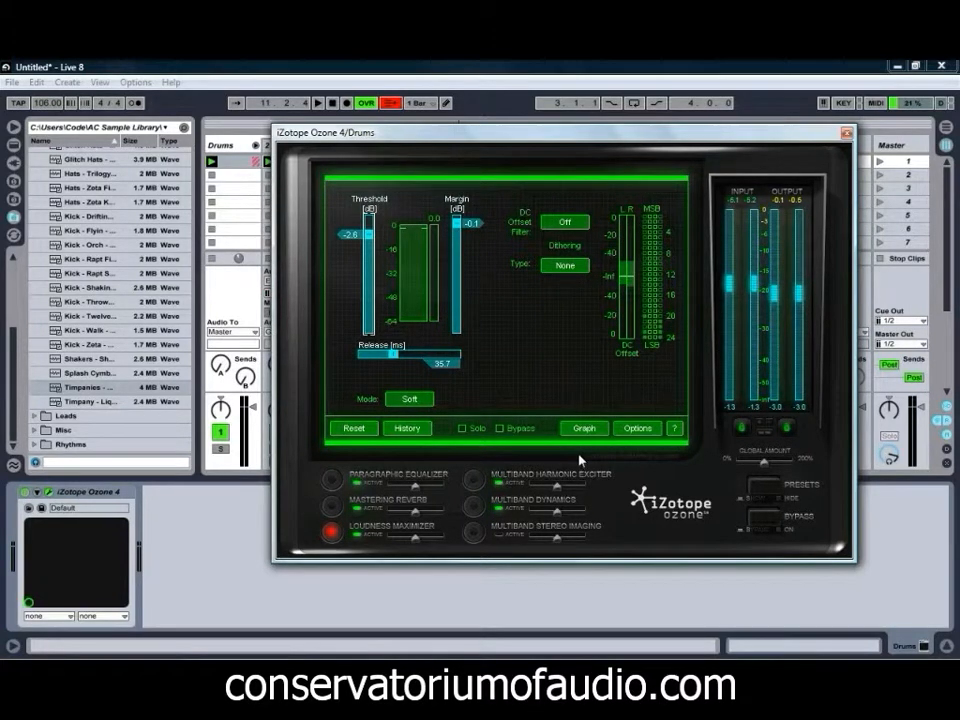
# Activate Multiband Stereo Imaging and set the widening to 0.4 for band 4, 0.2 for band 3 and -0.2 for band 1.
pyautogui.click(475, 532)
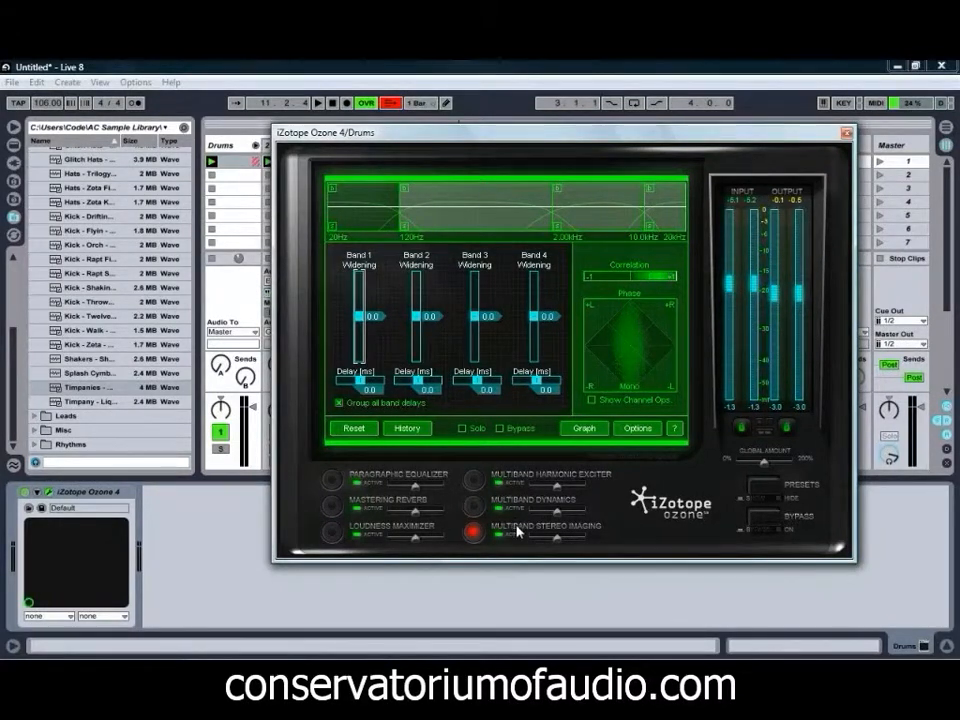
pyautogui.moveTo(548, 317); pyautogui.dragTo(499, 307)
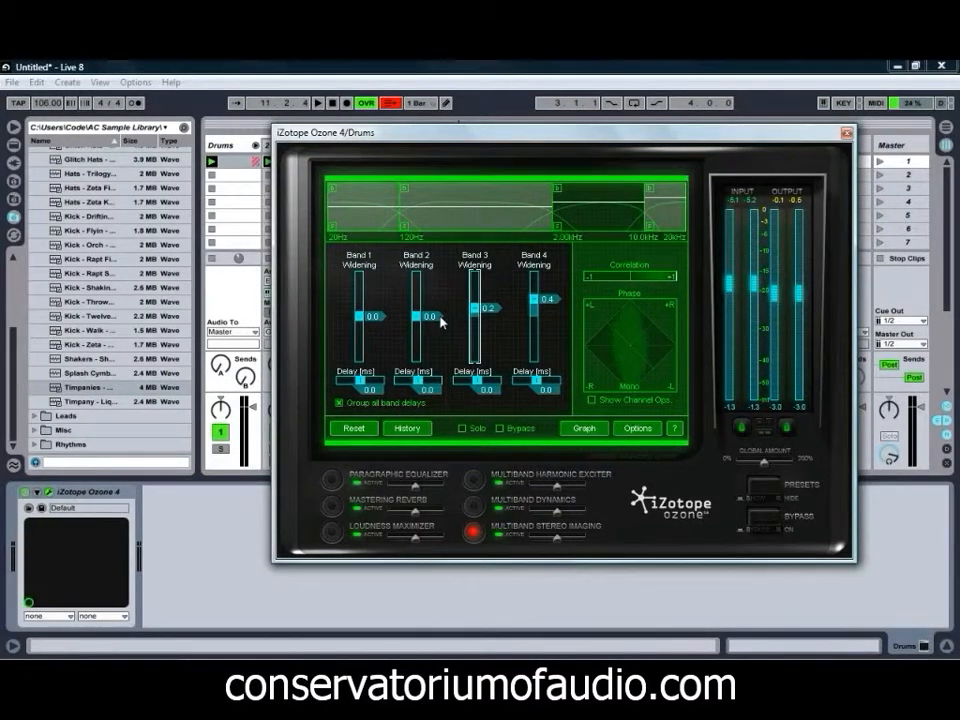
pyautogui.moveTo(373, 320); pyautogui.dragTo(372, 333)
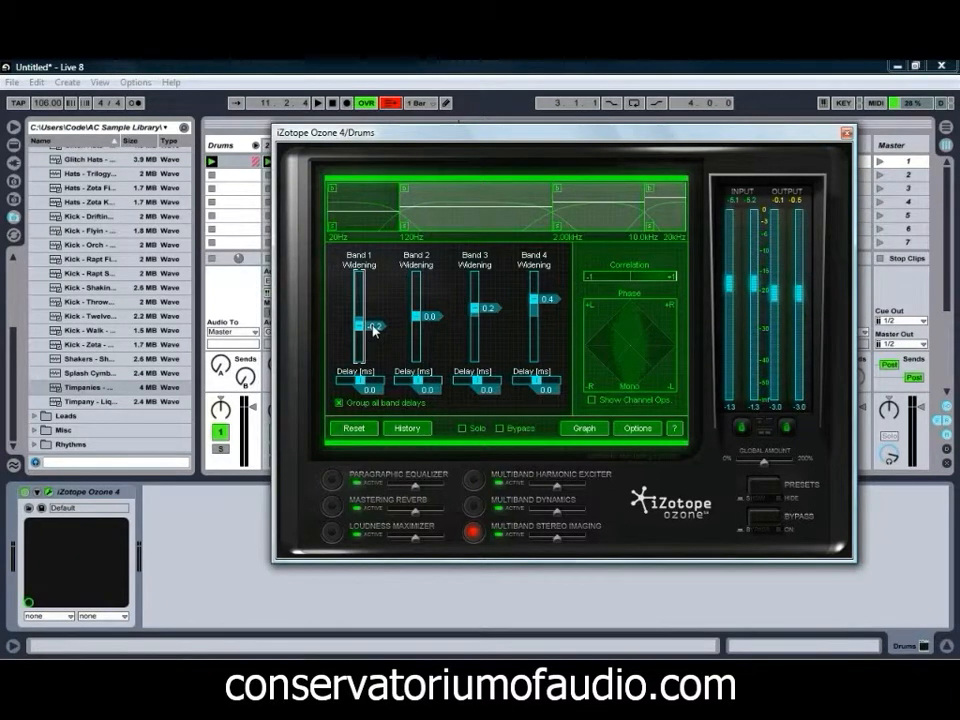
pyautogui.moveTo(379, 323); pyautogui.dragTo(380, 322)
# Play the drums, compare them with all Ozone processing bypassed and re-enabled, and stop playback.
pyautogui.press('space')
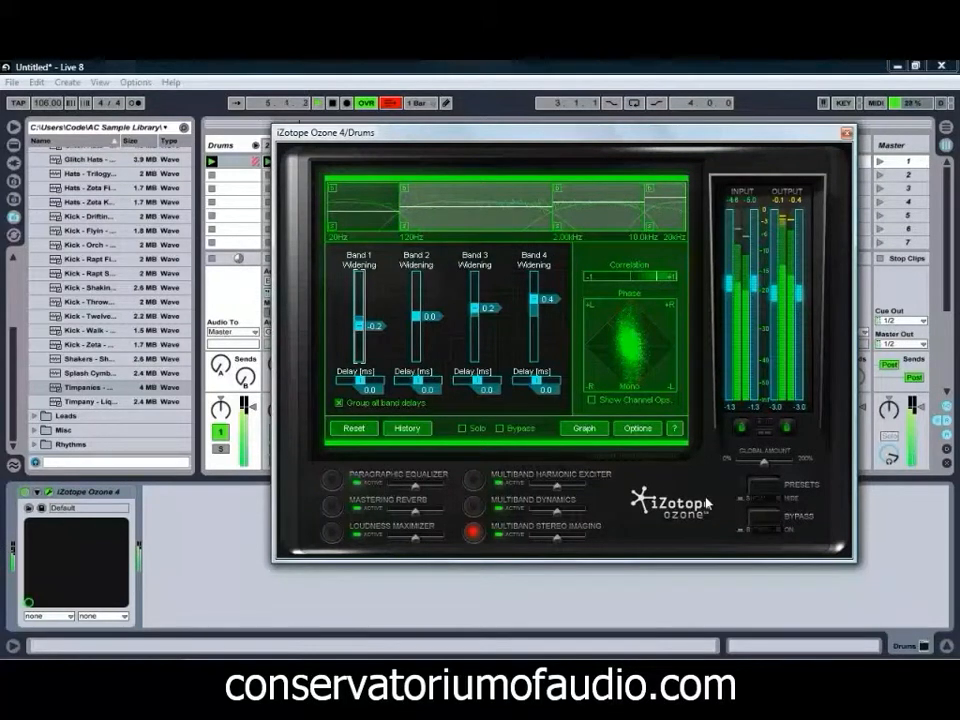
pyautogui.click(768, 520)
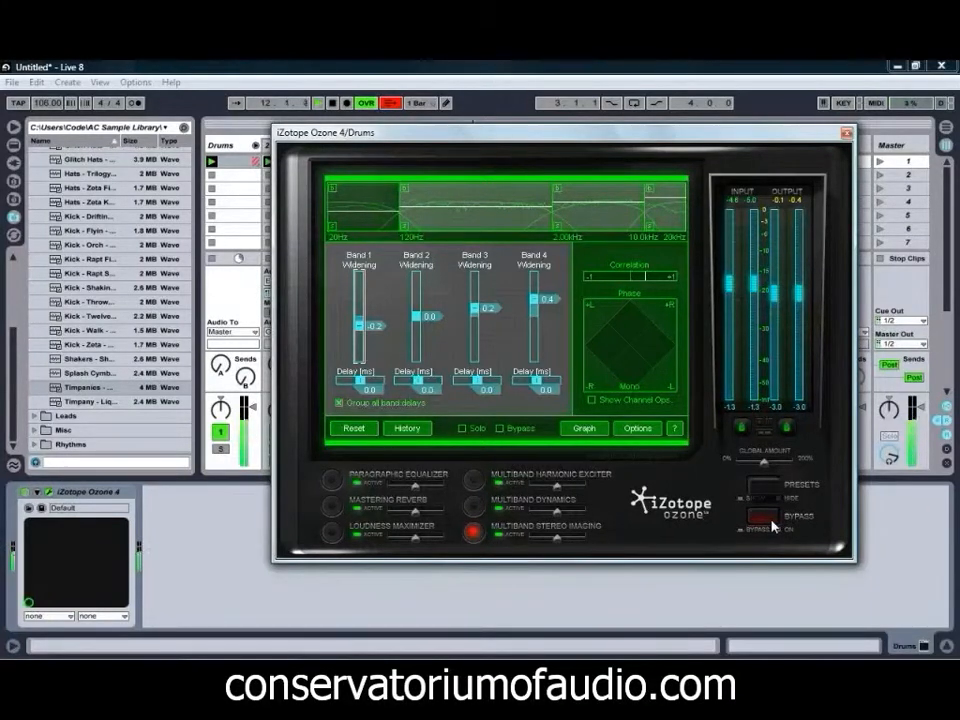
pyautogui.click(770, 522)
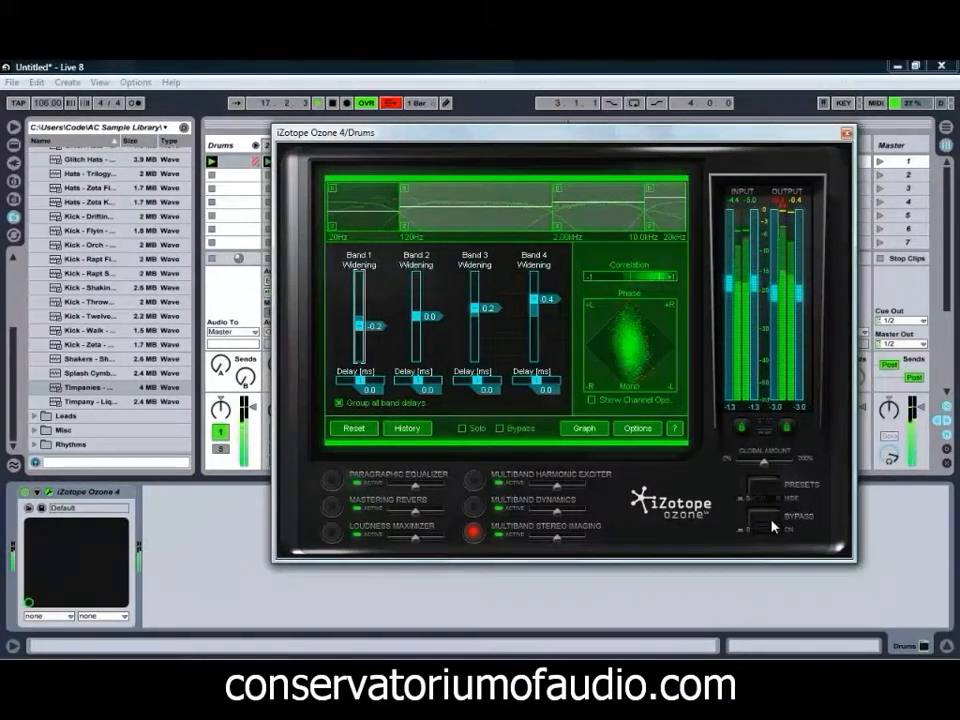
pyautogui.press('space')
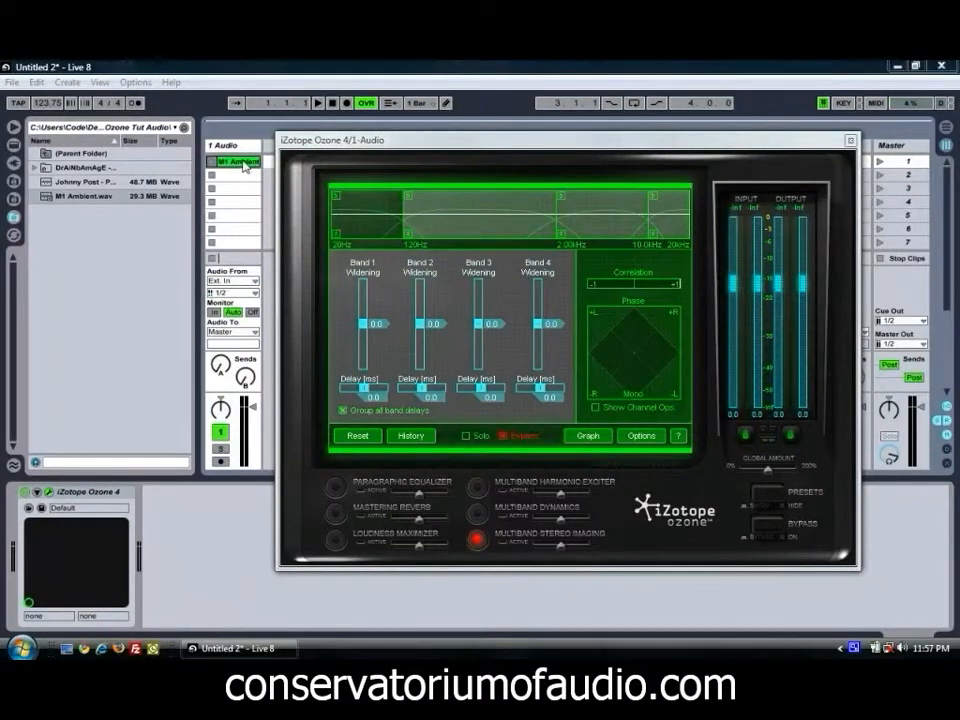
# Open the M1 Ambient clip's settings, enable RAM mode, turn off warping and lower the clip gain to -2.79 dB.
pyautogui.doubleClick(244, 164)
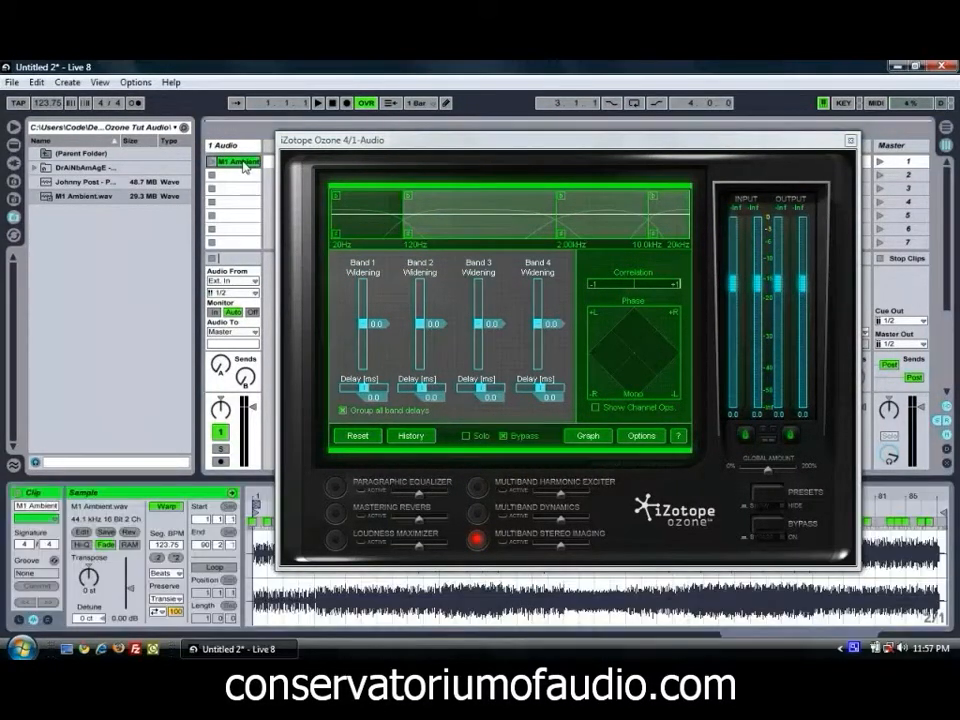
pyautogui.click(130, 545)
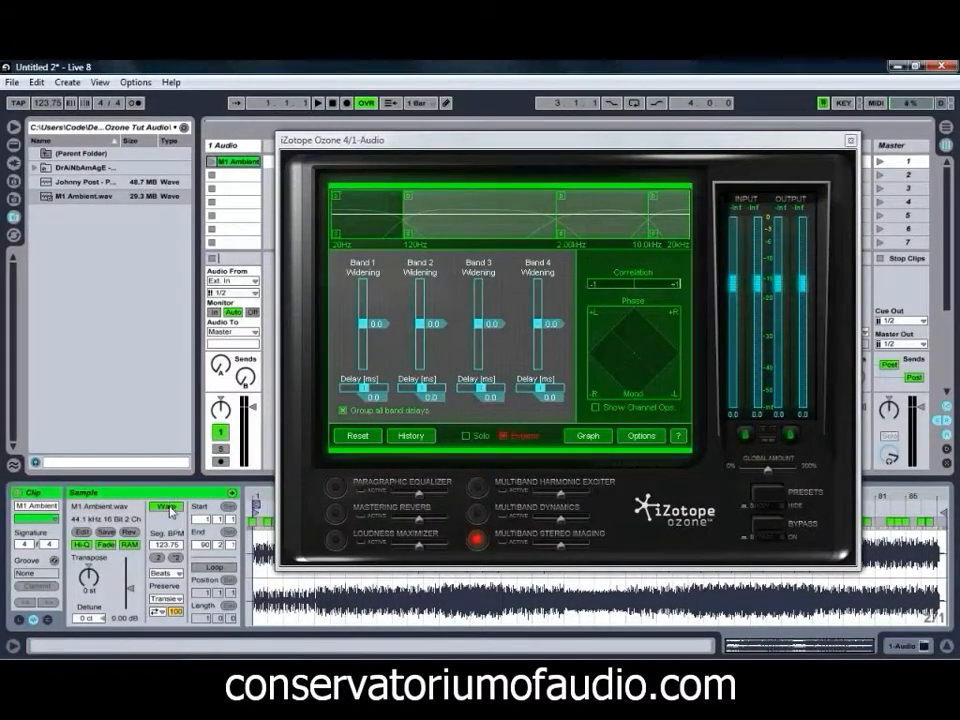
pyautogui.click(167, 507)
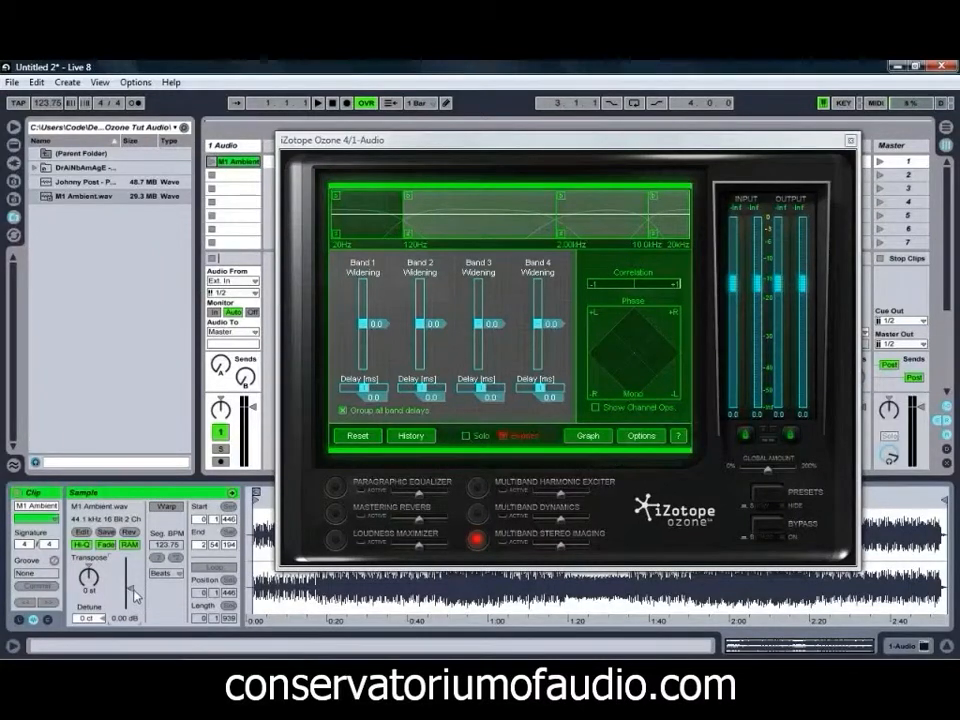
pyautogui.moveTo(134, 592)
pyautogui.mouseDown()
pyautogui.moveTo(118, 598)
pyautogui.moveTo(134, 598)
pyautogui.mouseUp()
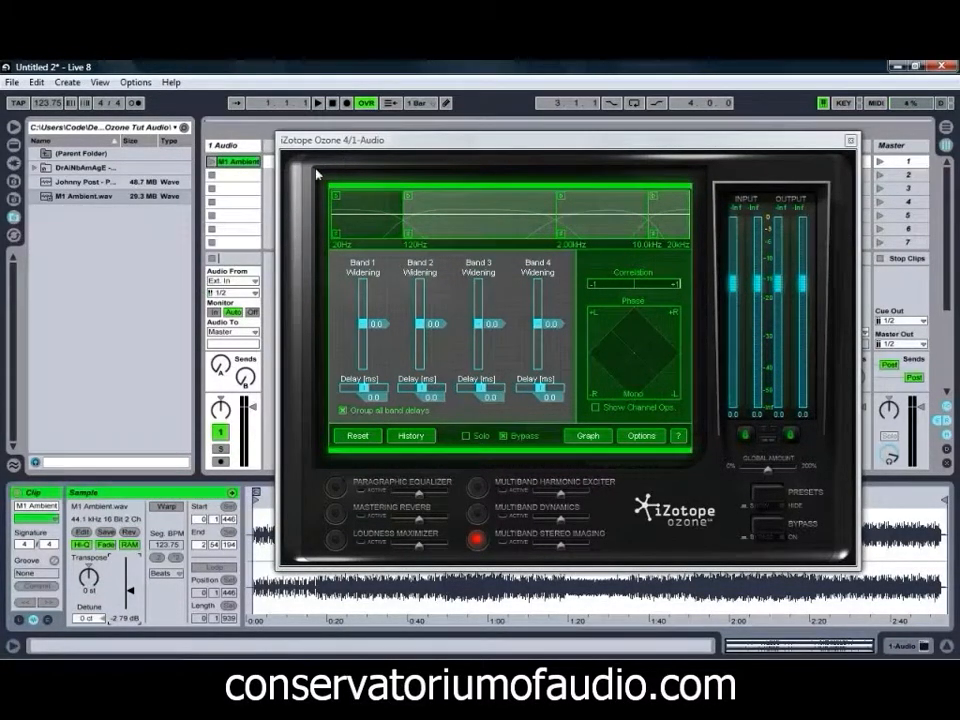
# Load the genre-specific mastering preset "Electro and Dance Rock Master - EQ and Exciter Boost" into Ozone for the M1 Ambient track.
pyautogui.click(239, 162)
pyautogui.click(763, 496)
pyautogui.click(346, 266)
pyautogui.click(346, 280)
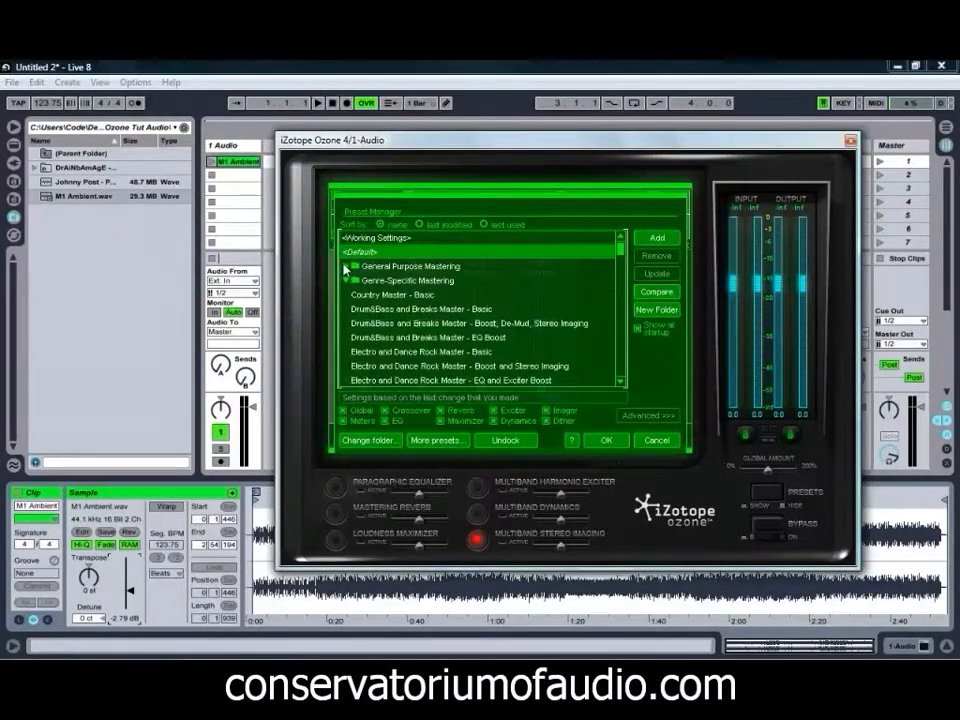
pyautogui.click(439, 323)
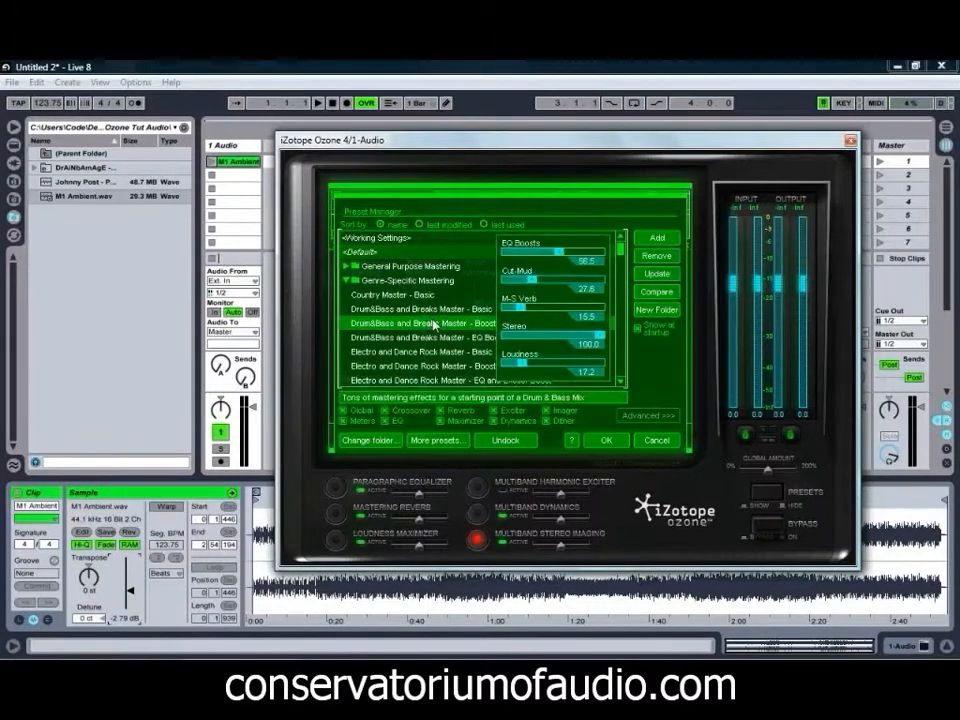
pyautogui.scroll(-1, 435, 325)
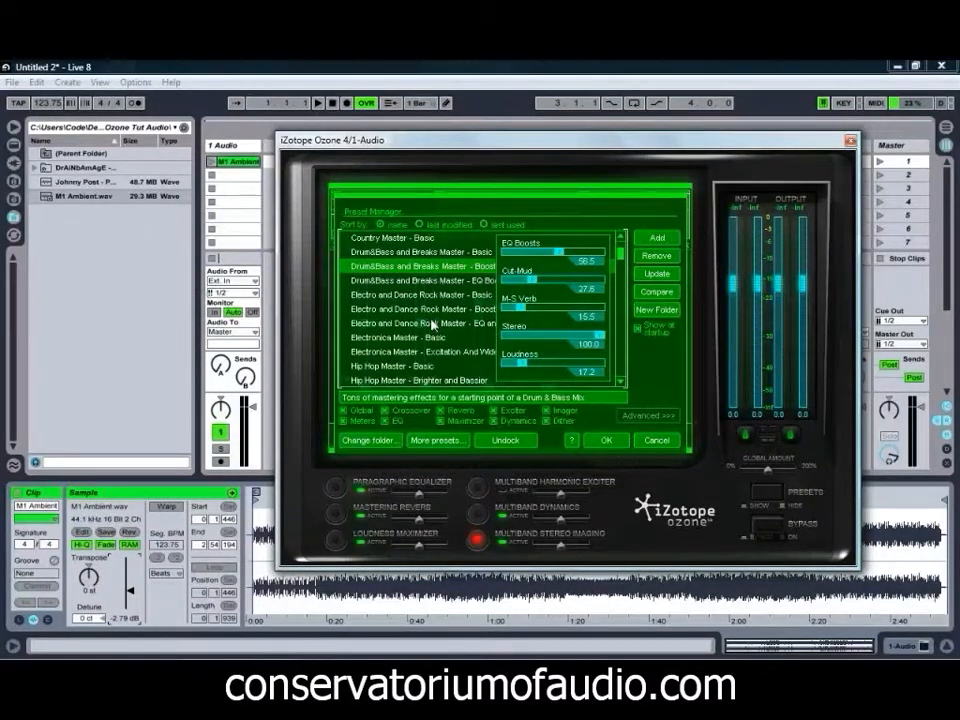
pyautogui.click(433, 323)
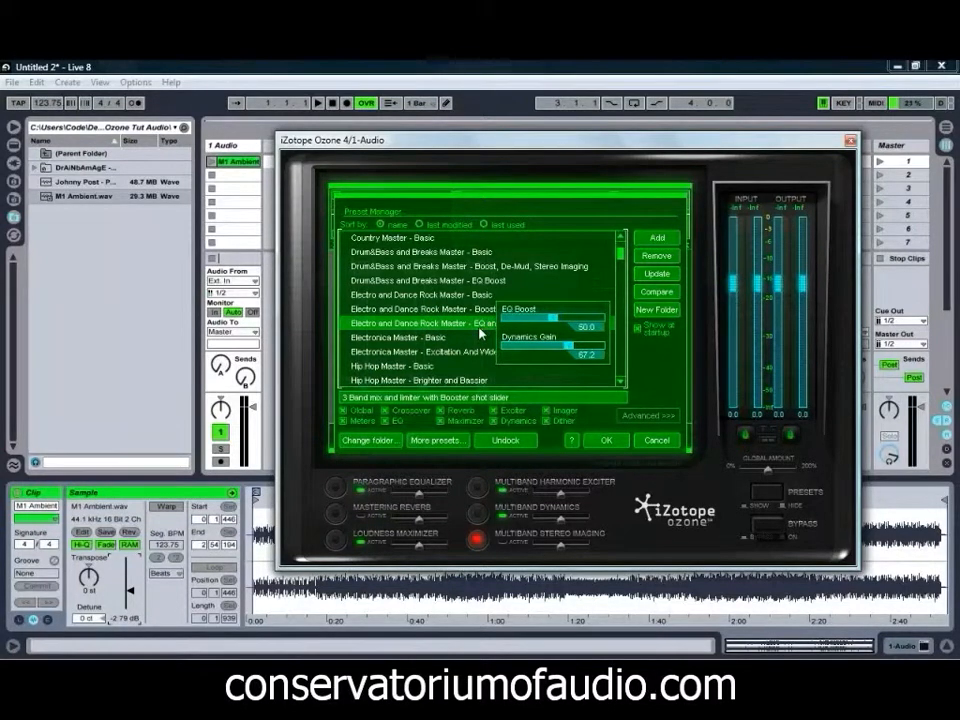
pyautogui.click(606, 440)
# Play the M1 Ambient clip with all Ozone processing bypassed, replay it with processing enabled to compare, and stop playback.
pyautogui.click(766, 533)
pyautogui.click(508, 435)
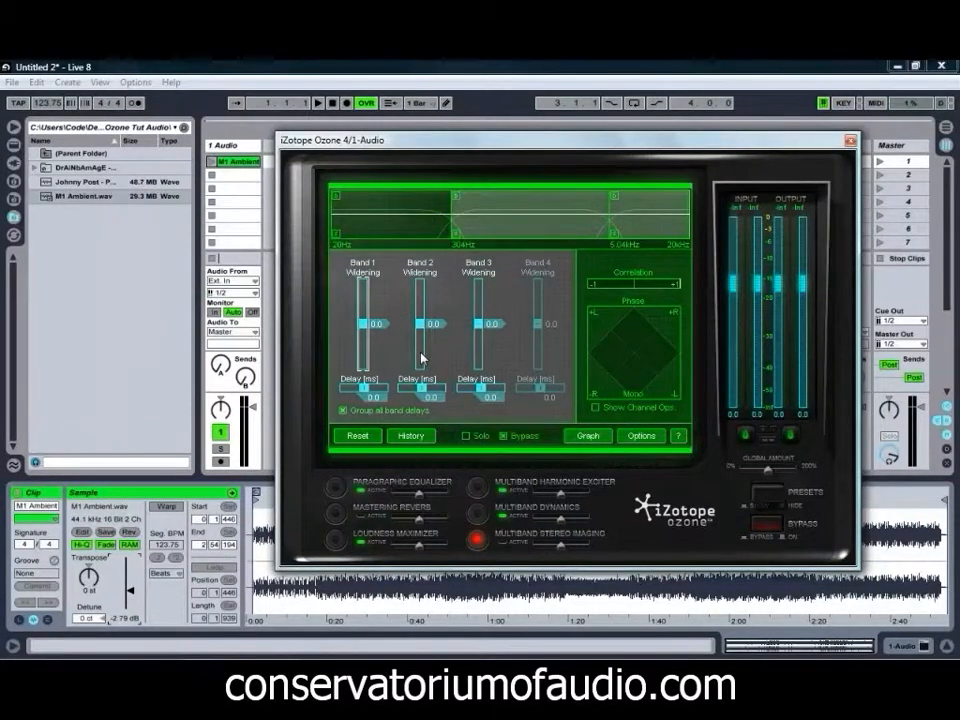
pyautogui.click(213, 163)
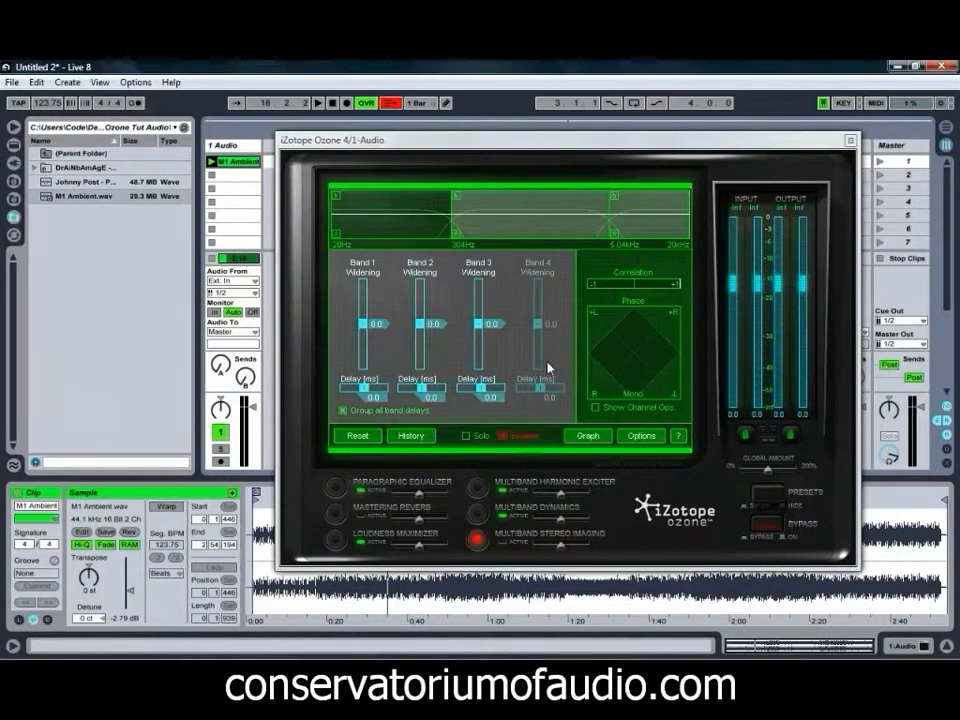
pyautogui.click(769, 526)
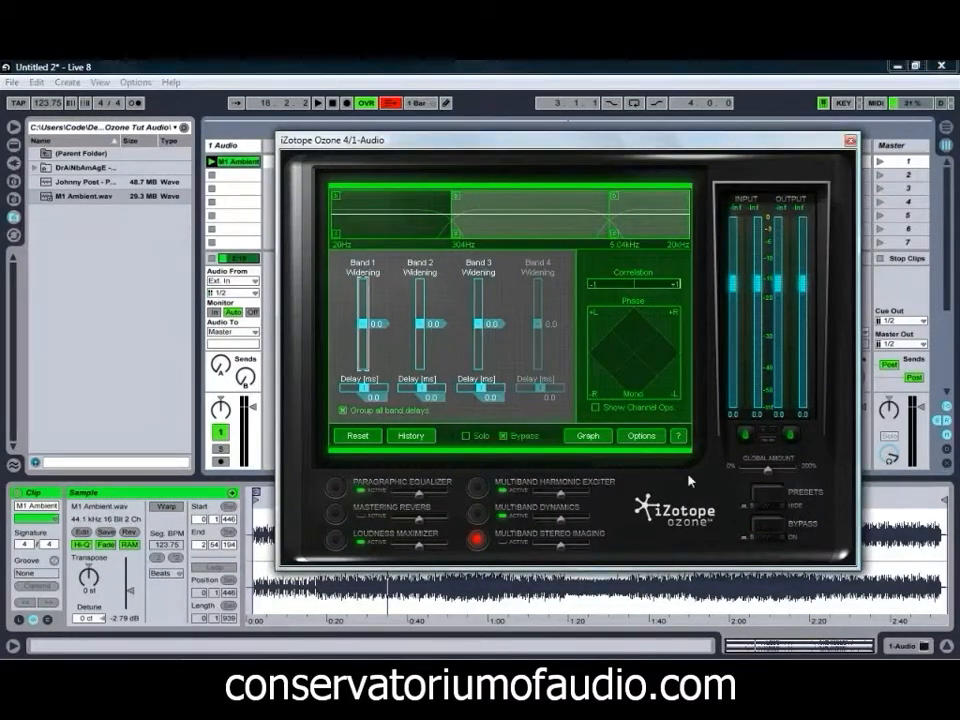
pyautogui.press('space')
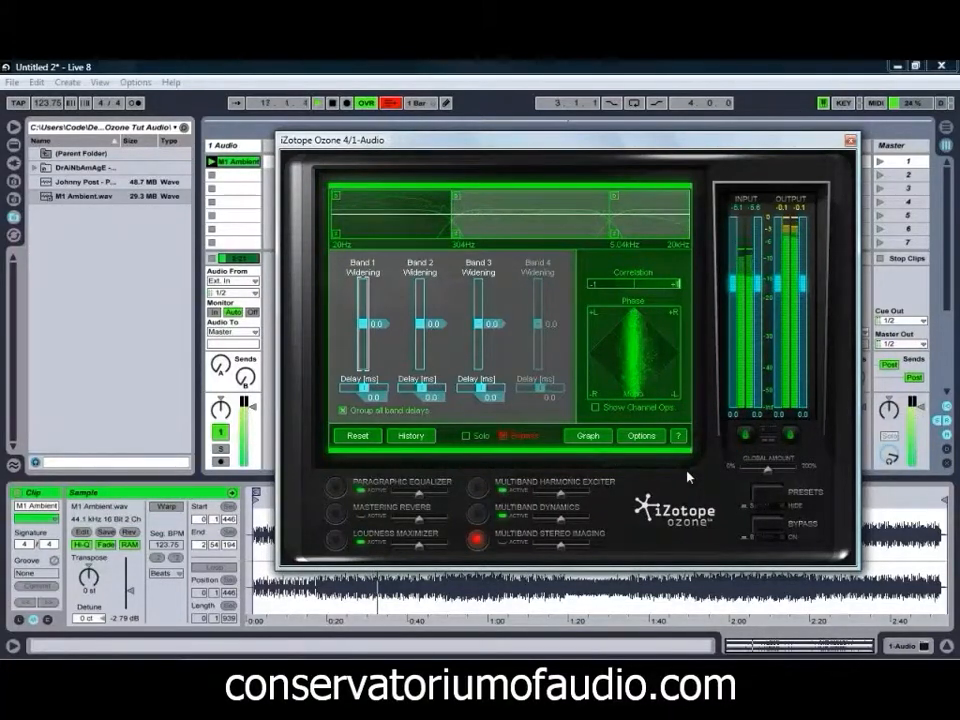
pyautogui.press('space')
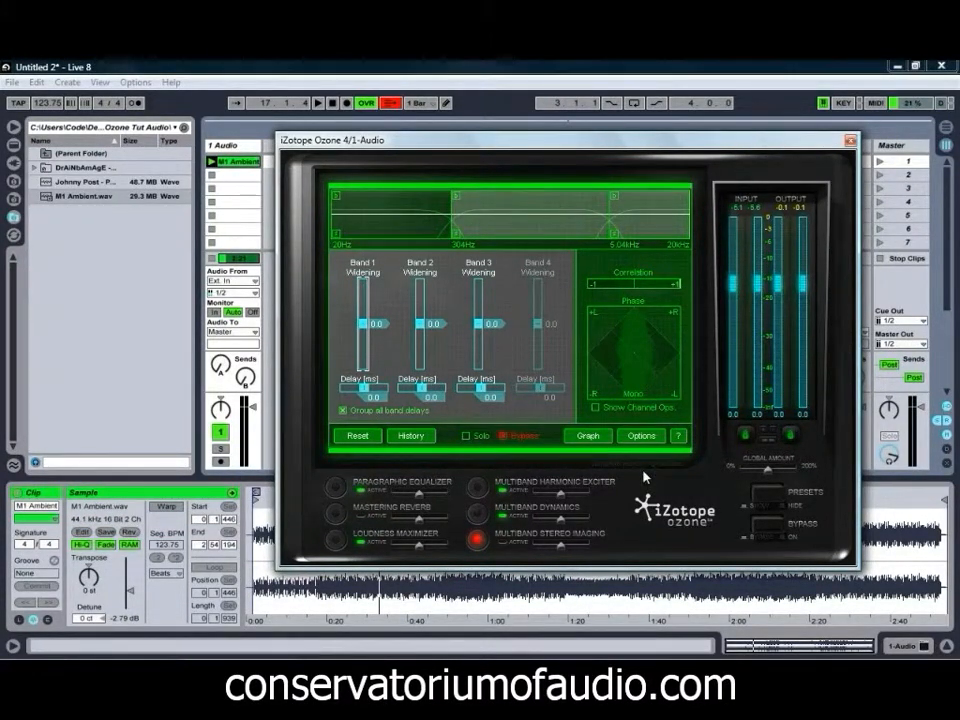
# In the Paragraphic Equalizer, move the nodes to about 2.2 dB at 9532 Hz, -3.2 dB at 481 Hz and 2.4 dB at 2618 Hz.
pyautogui.click(335, 488)
pyautogui.moveTo(634, 285); pyautogui.dragTo(654, 279)
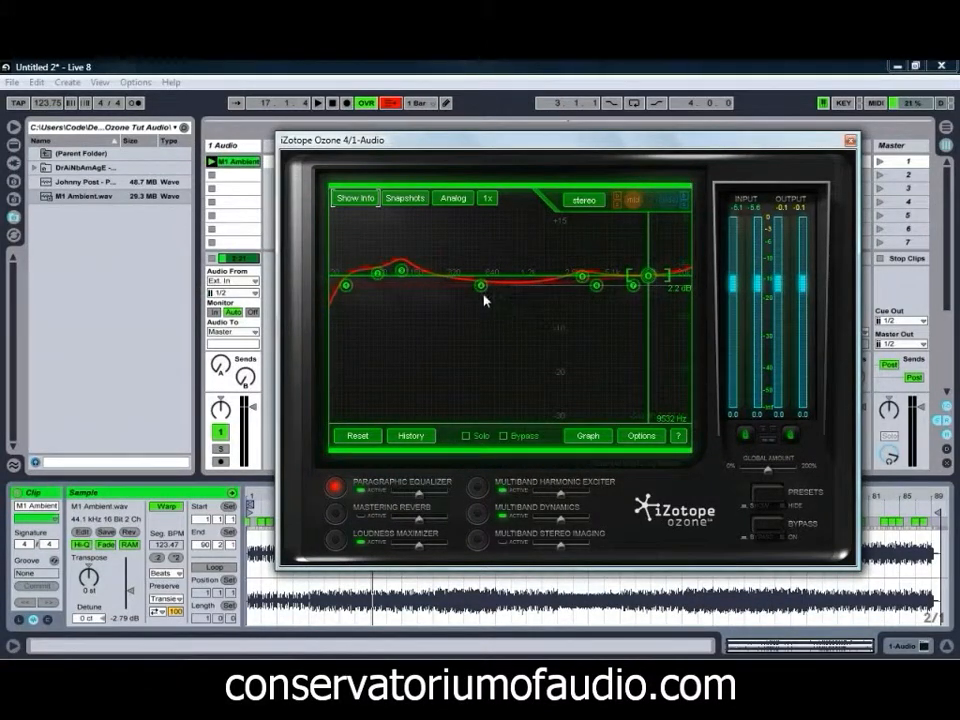
pyautogui.moveTo(483, 288)
pyautogui.mouseDown()
pyautogui.moveTo(484, 302)
pyautogui.moveTo(512, 298)
pyautogui.moveTo(479, 309)
pyautogui.moveTo(478, 300)
pyautogui.mouseUp()
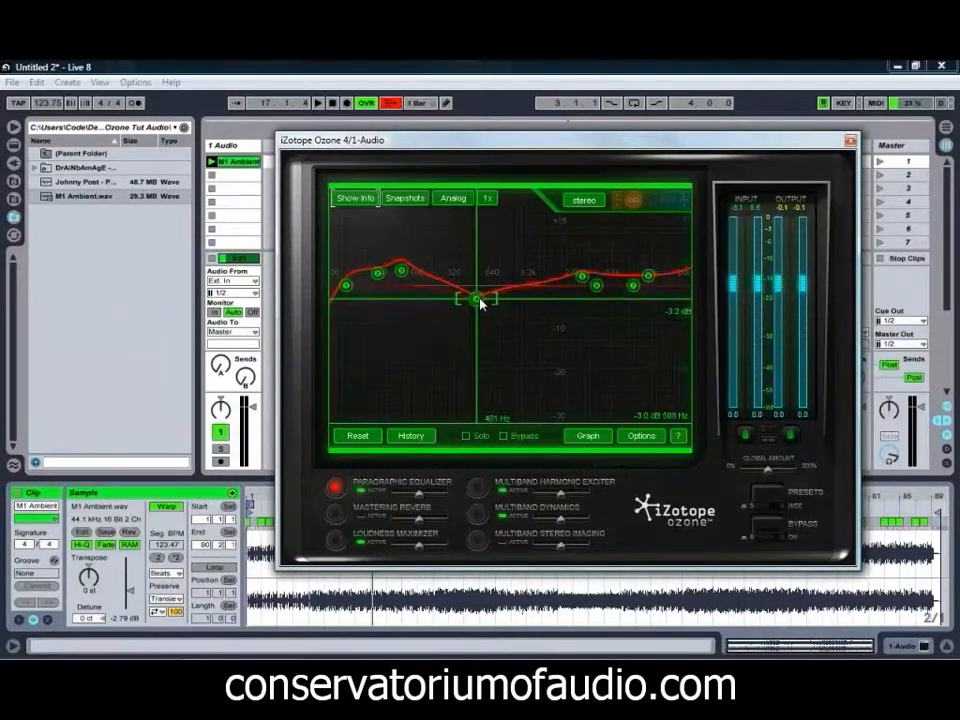
pyautogui.moveTo(581, 276)
pyautogui.mouseDown()
pyautogui.moveTo(573, 284)
pyautogui.moveTo(607, 281)
pyautogui.moveTo(574, 281)
pyautogui.mouseUp()
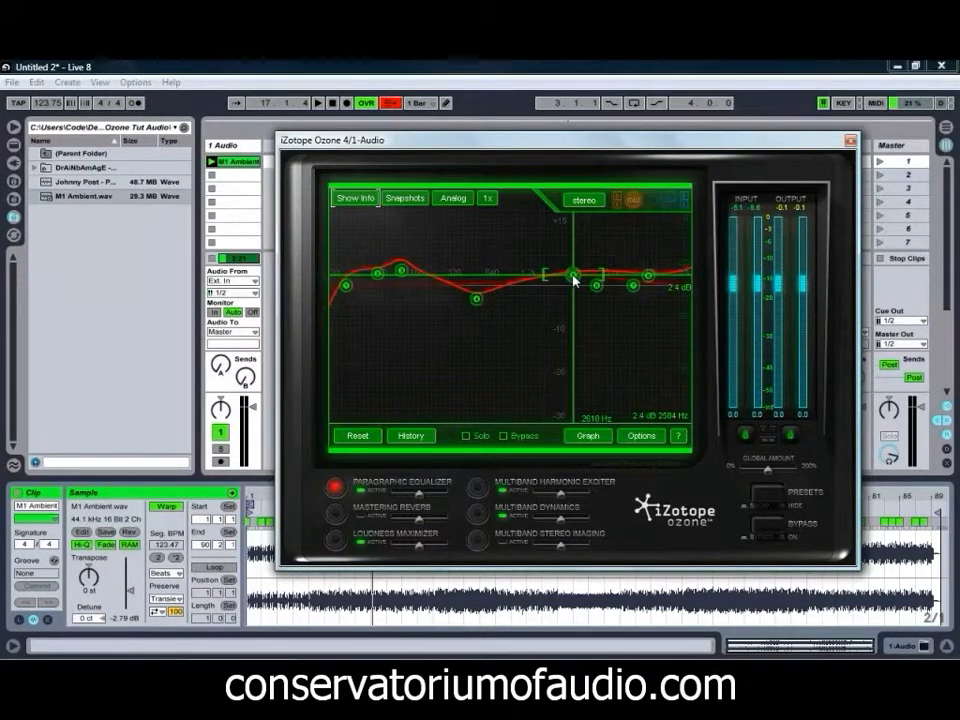
# Switch the Mastering Reverb to mid/side and set the wet level to about 15 for mid and 33.3 for side.
pyautogui.click(337, 515)
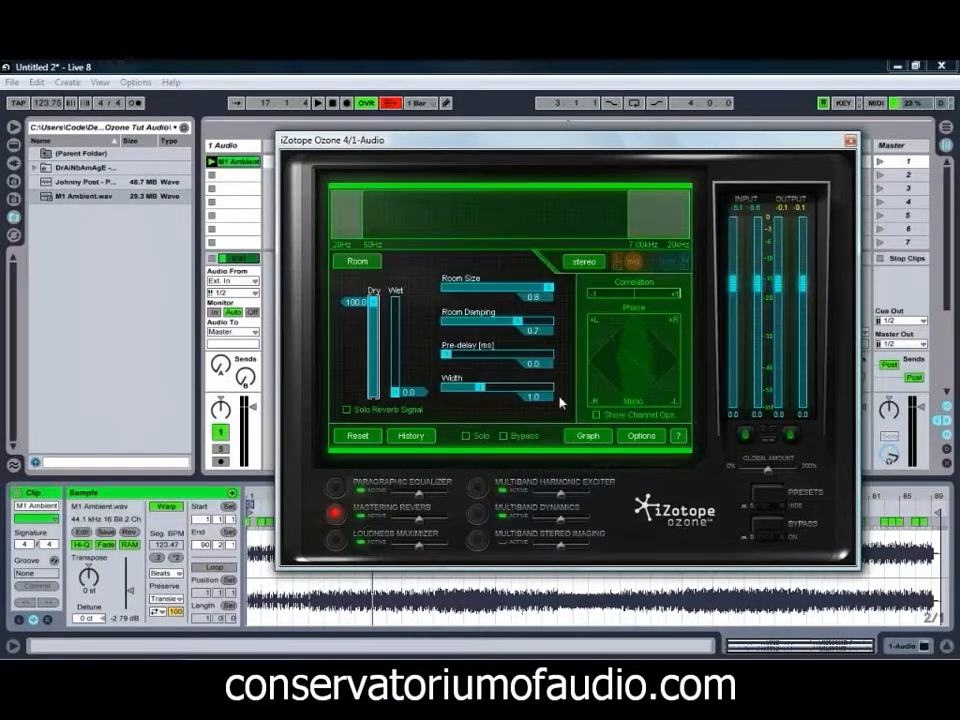
pyautogui.click(588, 263)
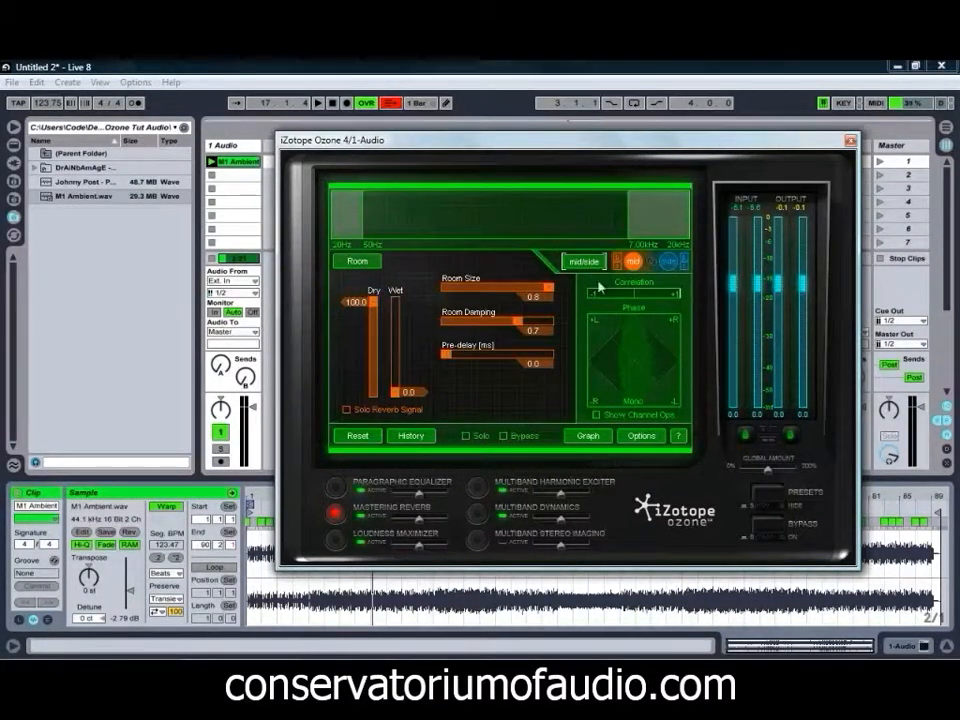
pyautogui.moveTo(403, 401); pyautogui.dragTo(418, 382)
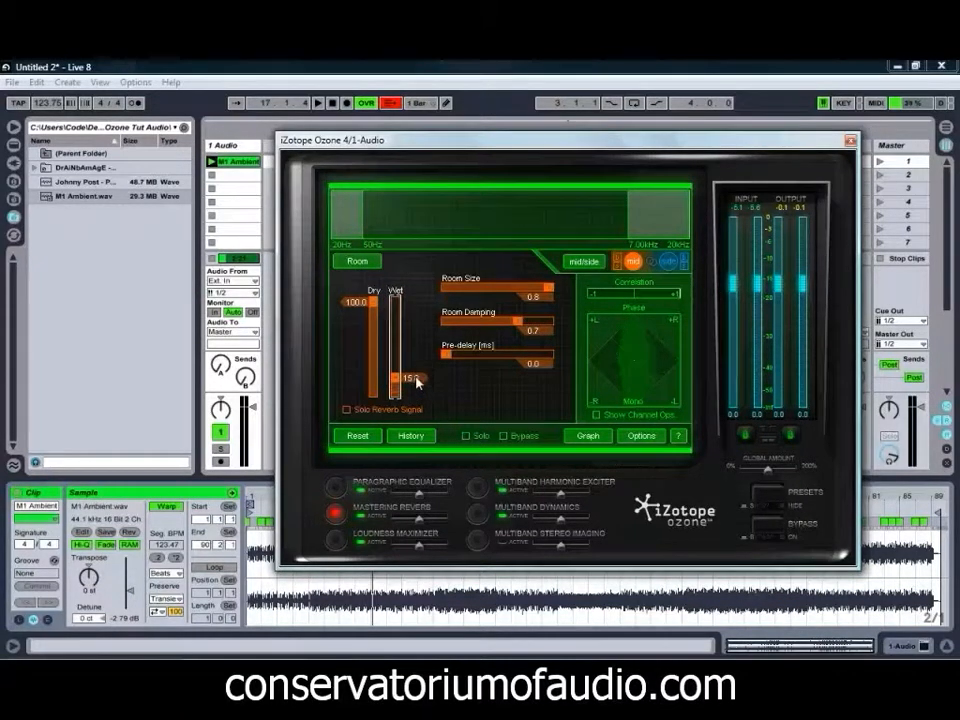
pyautogui.click(668, 264)
pyautogui.moveTo(412, 391); pyautogui.dragTo(420, 368)
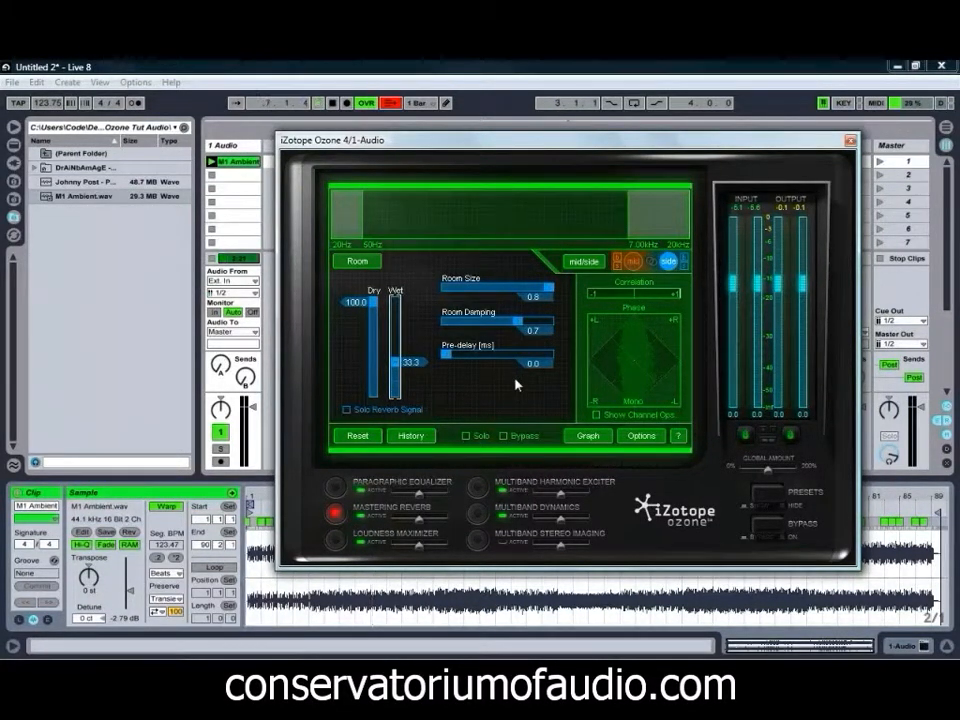
# Play the track, compare it with the Mastering Reverb bypassed and re-enabled, and stop playback.
pyautogui.press('space')
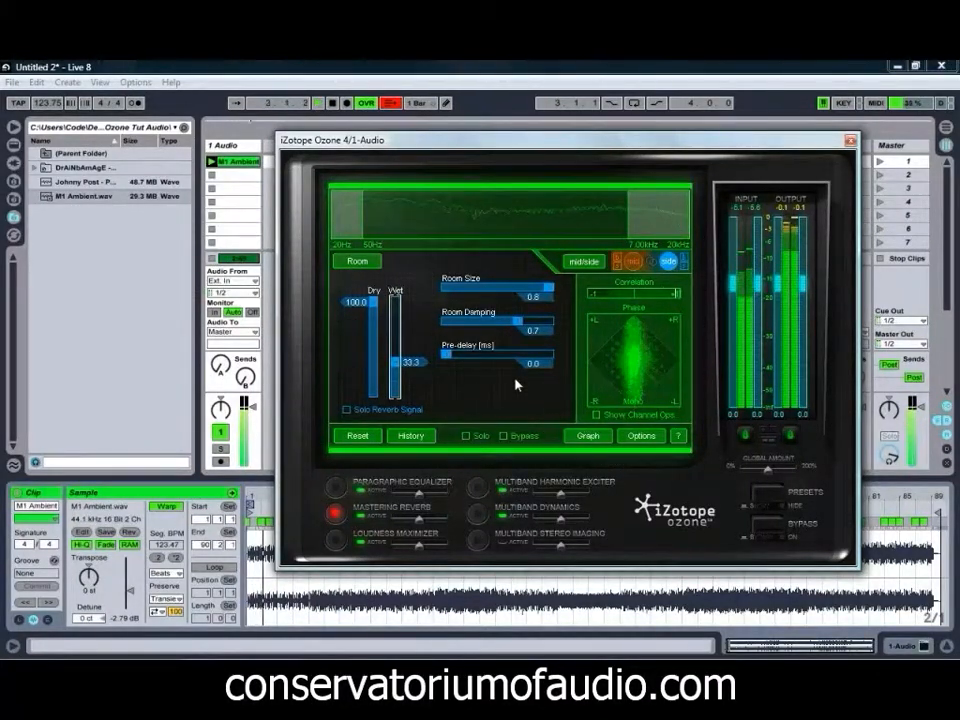
pyautogui.click(362, 519)
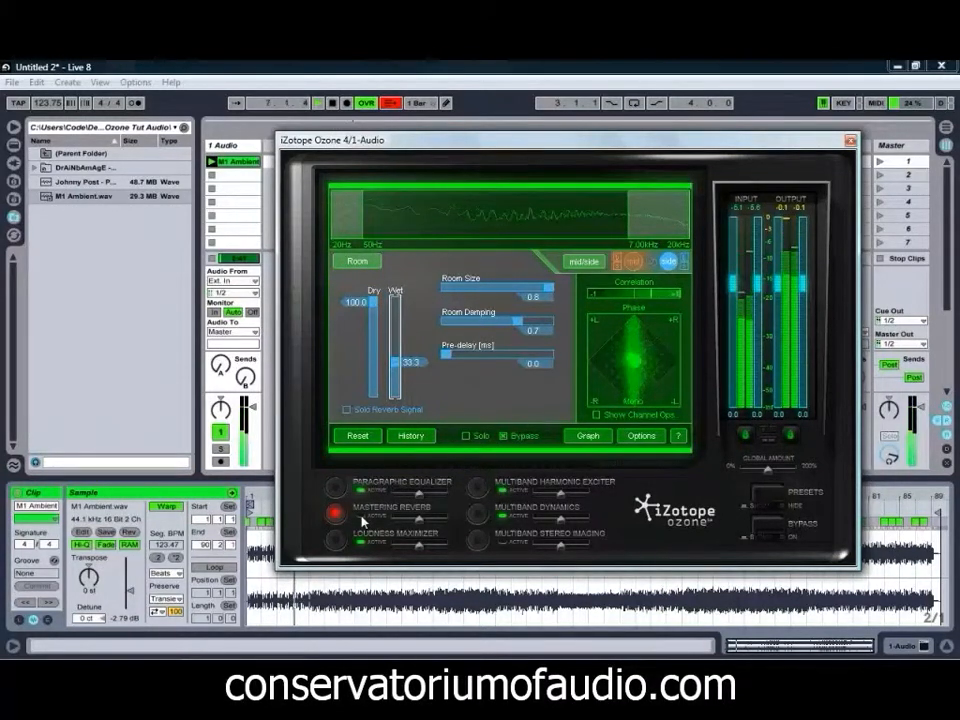
pyautogui.click(362, 519)
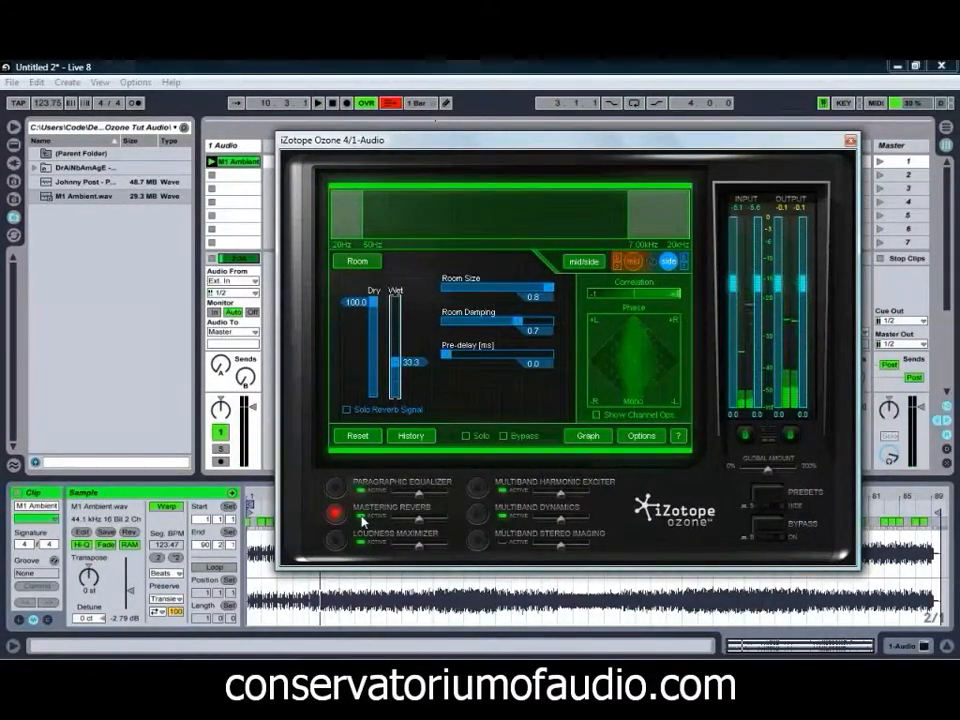
# Play the reverb's side signal alone and lower its wet level, then set the mid channel's wet level to 18.3.
pyautogui.click(684, 268)
pyautogui.press('space')
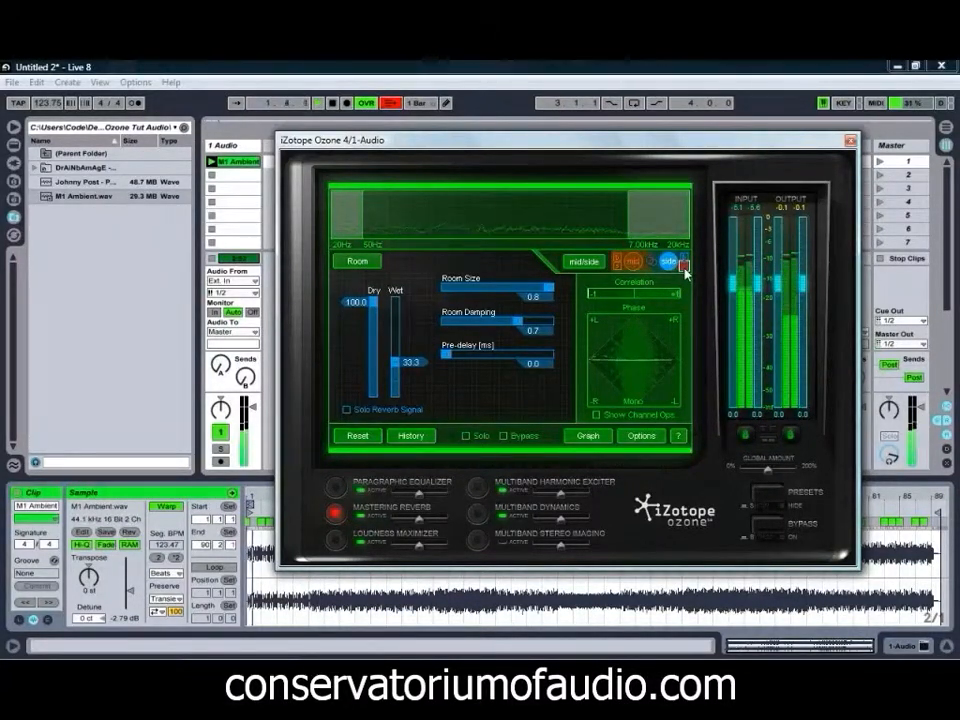
pyautogui.moveTo(407, 362)
pyautogui.mouseDown()
pyautogui.moveTo(424, 323)
pyautogui.moveTo(418, 378)
pyautogui.mouseUp()
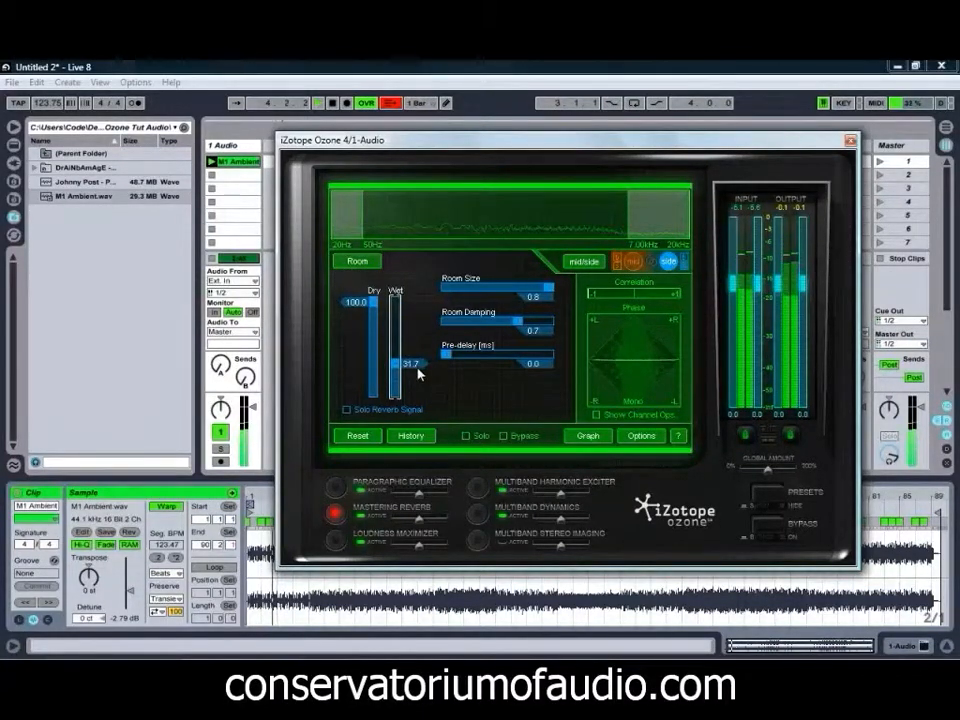
pyautogui.click(624, 268)
pyautogui.moveTo(410, 382)
pyautogui.mouseDown()
pyautogui.moveTo(420, 316)
pyautogui.moveTo(418, 380)
pyautogui.mouseUp()
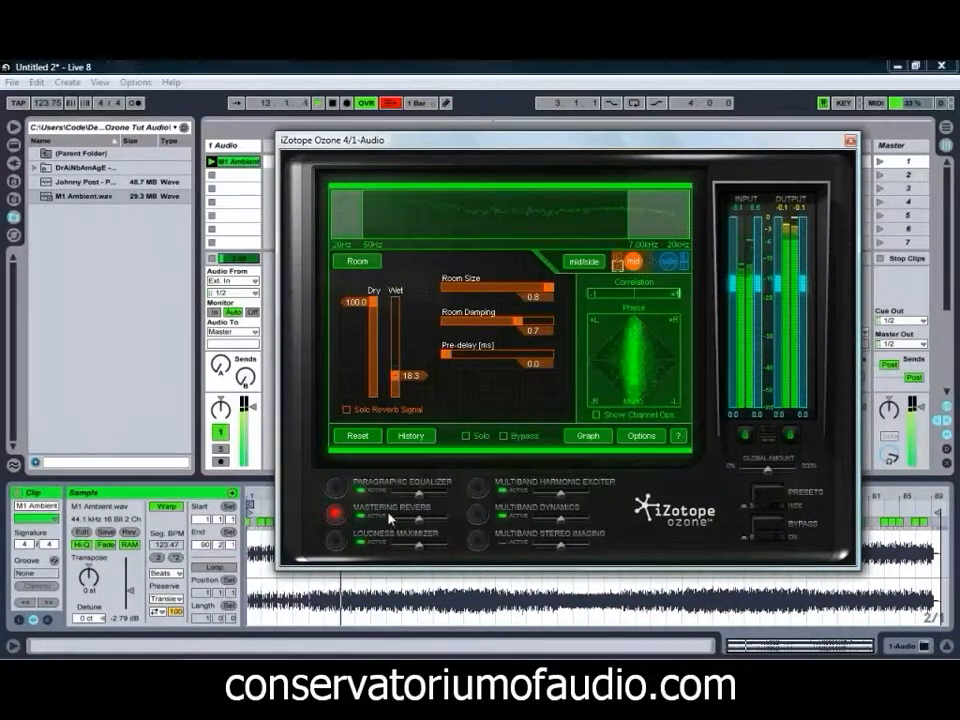
# Lower the Loudness Maximizer's threshold to -3.3 dB while auditioning the track.
pyautogui.click(336, 540)
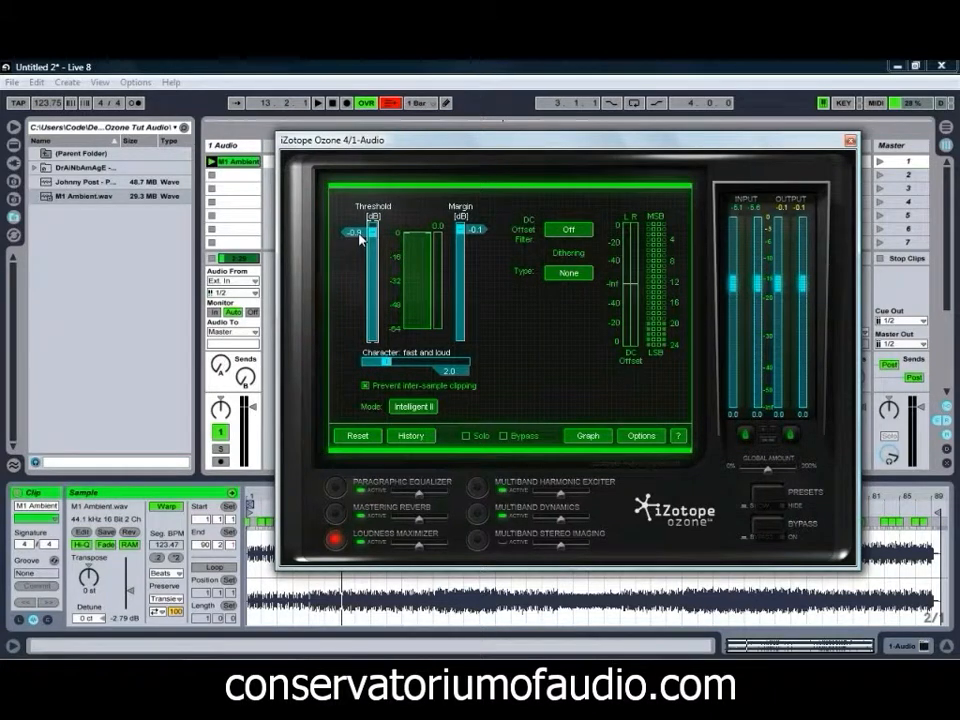
pyautogui.moveTo(361, 239)
pyautogui.mouseDown()
pyautogui.moveTo(361, 254)
pyautogui.moveTo(368, 249)
pyautogui.mouseUp()
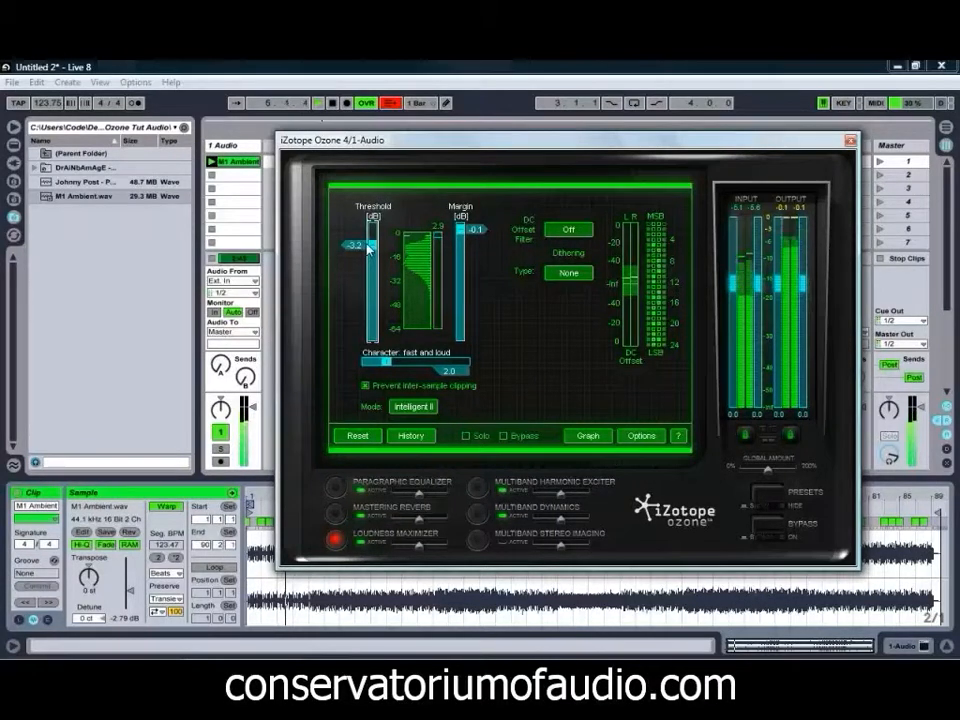
pyautogui.moveTo(360, 252)
pyautogui.mouseDown()
pyautogui.moveTo(355, 292)
pyautogui.moveTo(373, 252)
pyautogui.mouseUp()
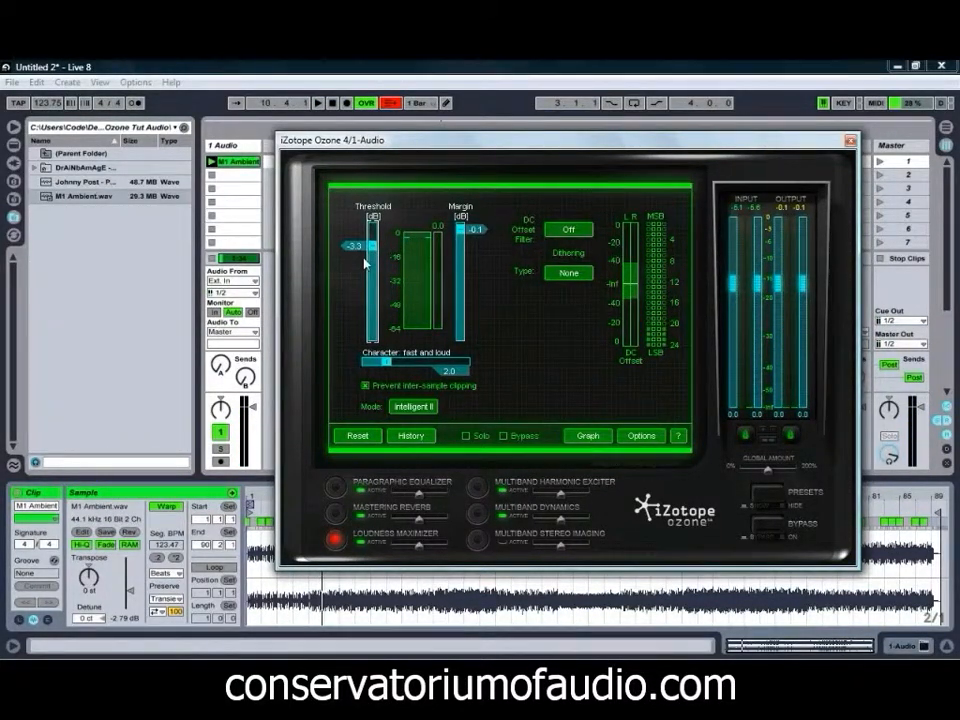
# Switch the Multiband Harmonic Exciter to mid/side and set the side amounts to 6.4 for band 3 and 3.4 for band 2.
pyautogui.click(479, 489)
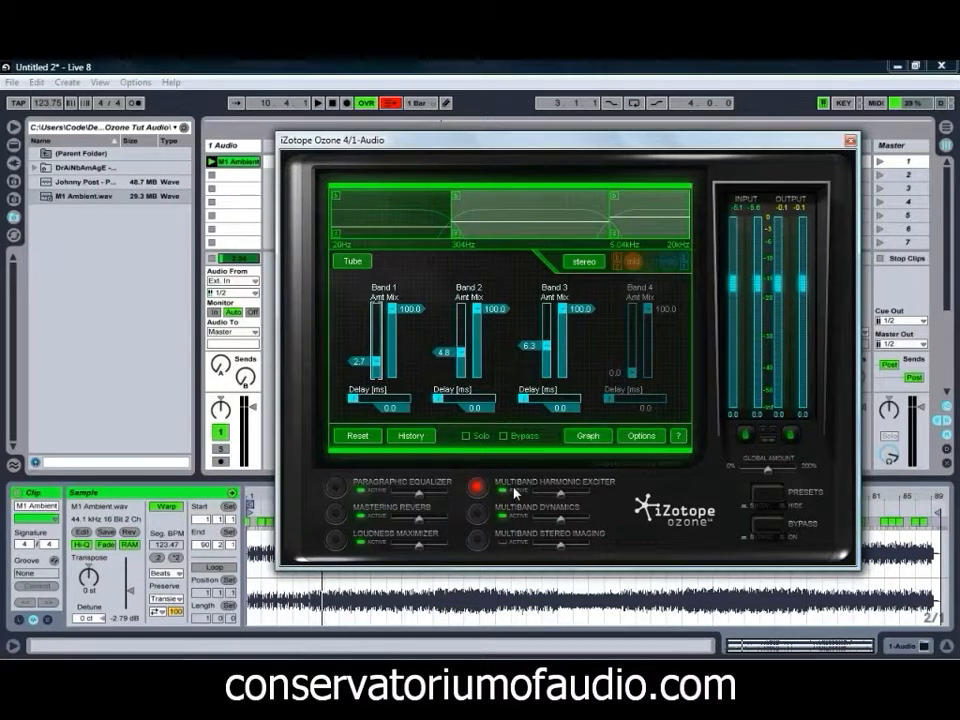
pyautogui.click(584, 264)
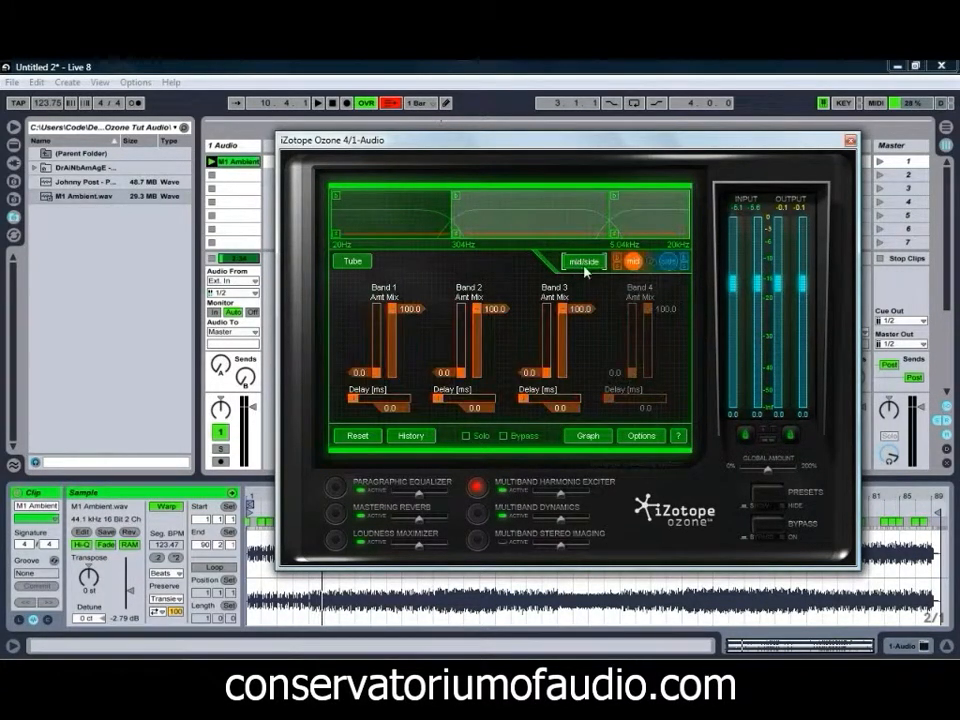
pyautogui.click(667, 264)
pyautogui.moveTo(530, 377); pyautogui.dragTo(537, 350)
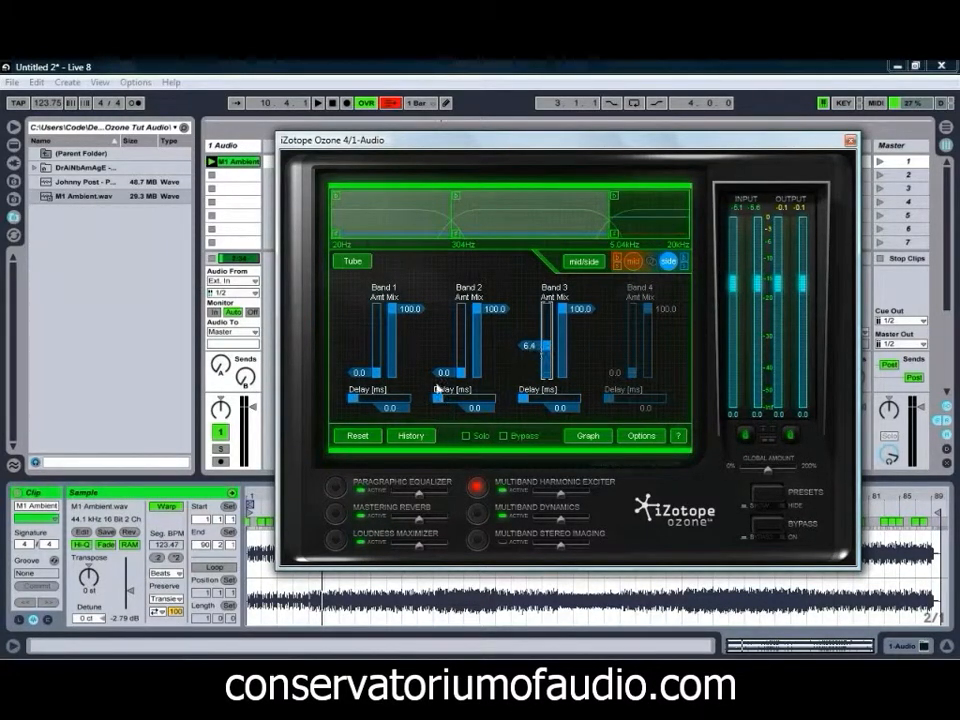
pyautogui.moveTo(443, 377); pyautogui.dragTo(452, 364)
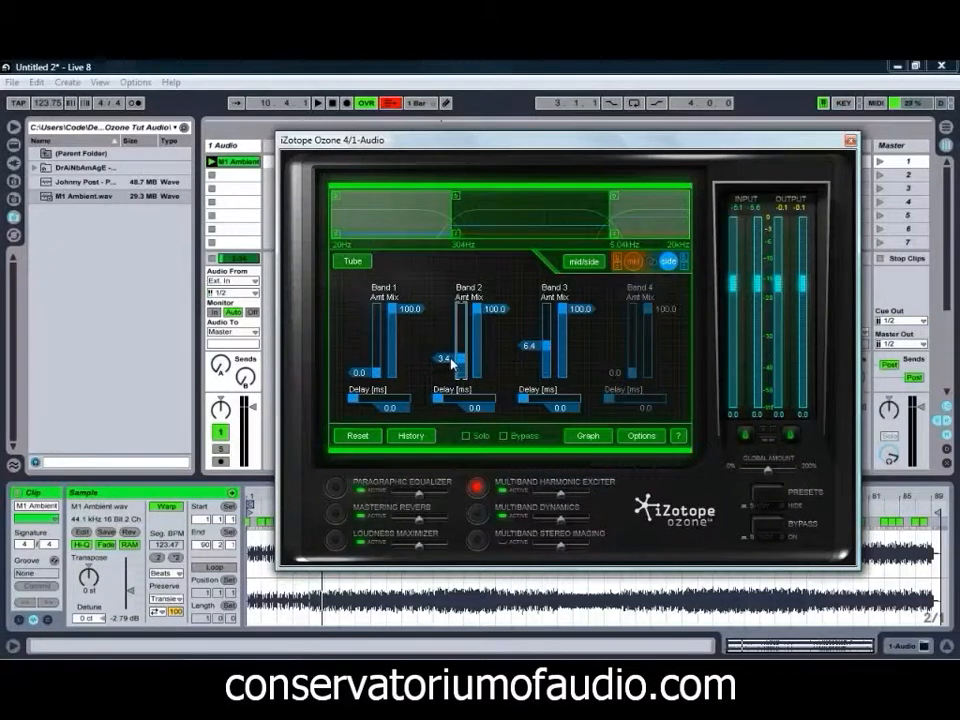
# Set the exciter's mid amounts to 2.6 for band 3 and 1.2 for band 2, and audition the track.
pyautogui.click(635, 263)
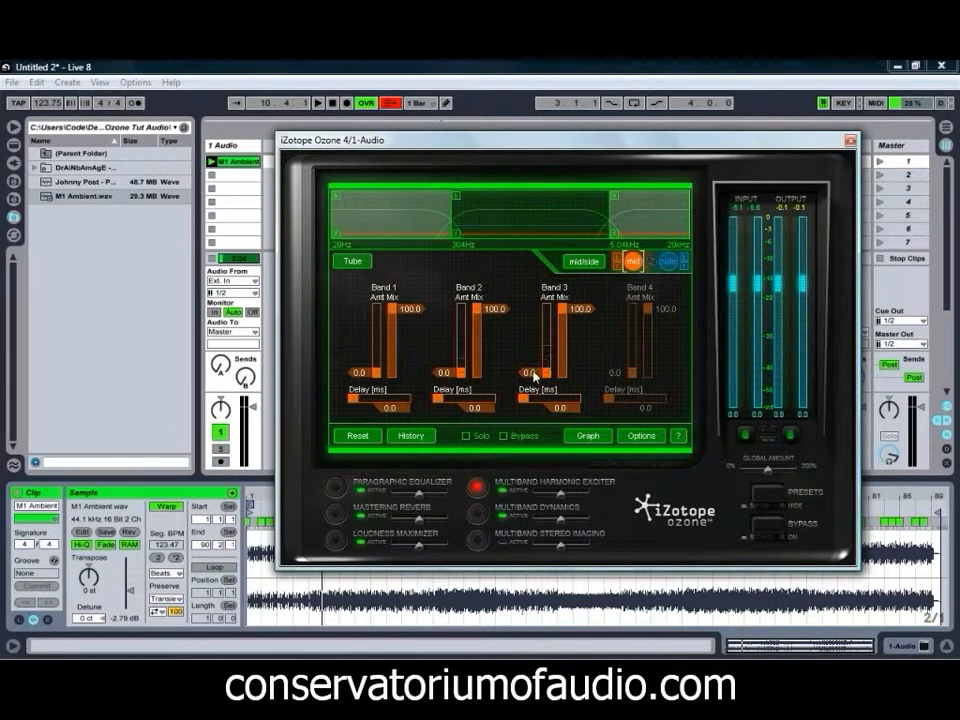
pyautogui.moveTo(535, 376); pyautogui.dragTo(537, 361)
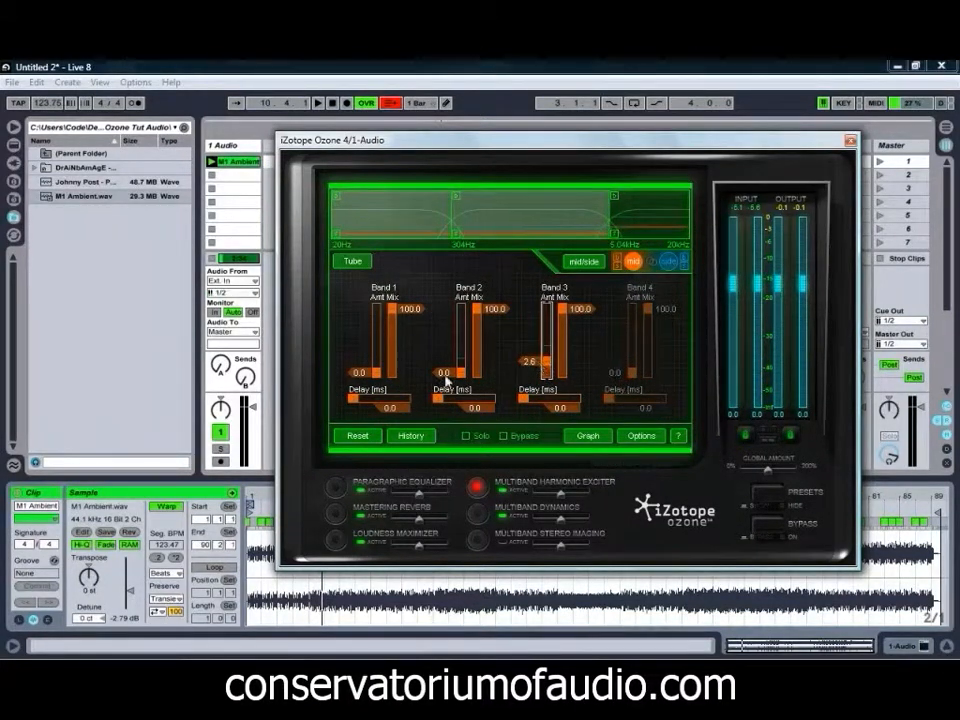
pyautogui.moveTo(446, 380); pyautogui.dragTo(455, 375)
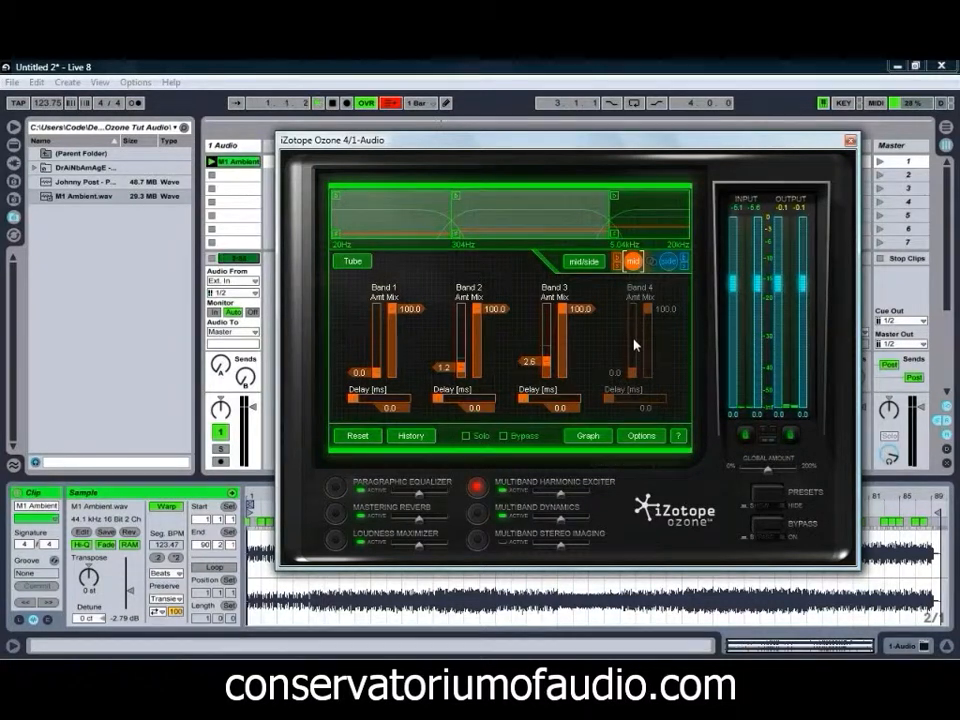
pyautogui.press('space')
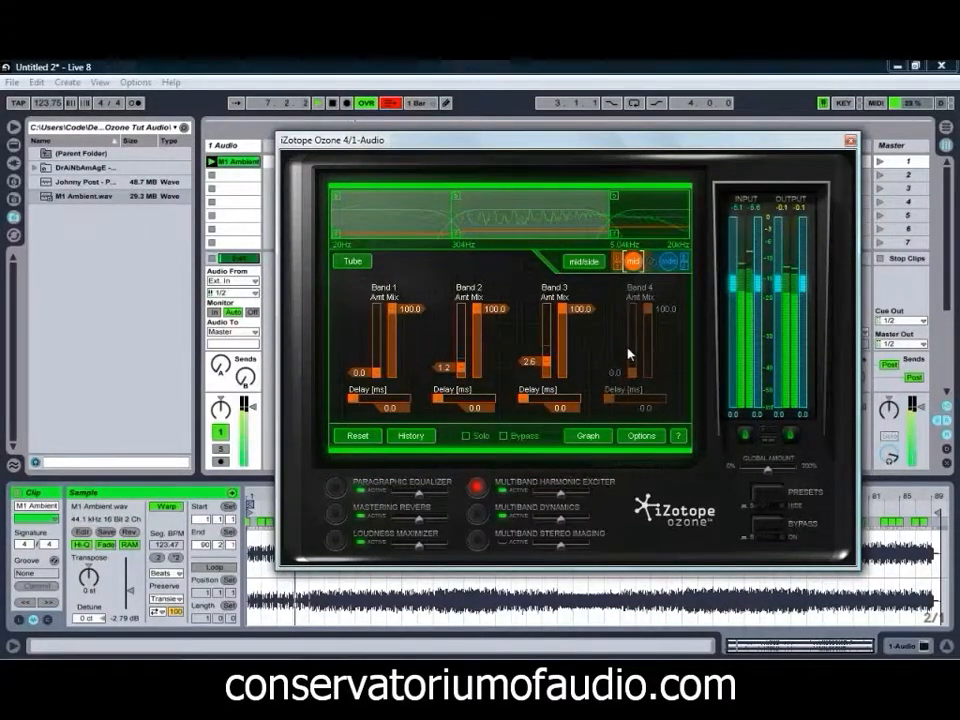
pyautogui.press('space')
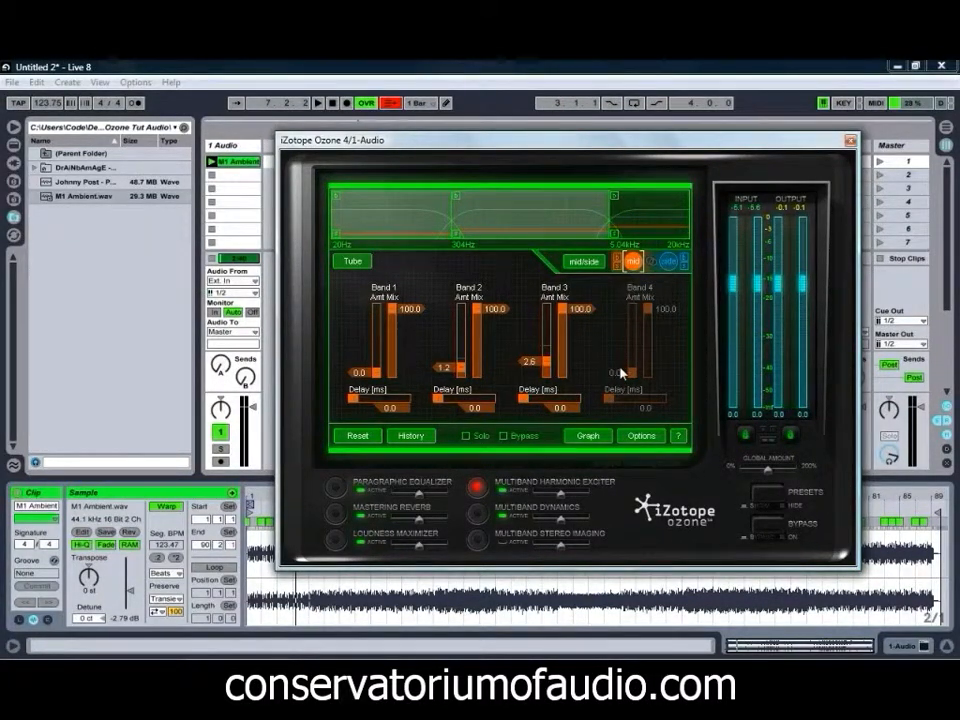
# Move the Reverb in the filter graph to just before the Loudness Maximizer, apply the new order and audition the track.
pyautogui.click(590, 436)
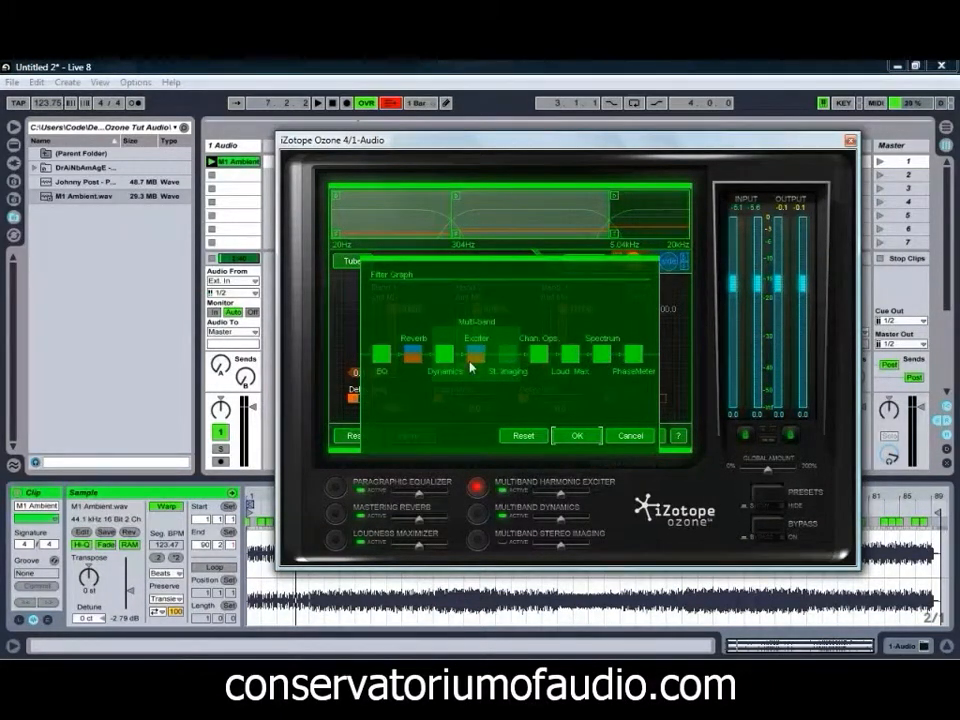
pyautogui.click(635, 437)
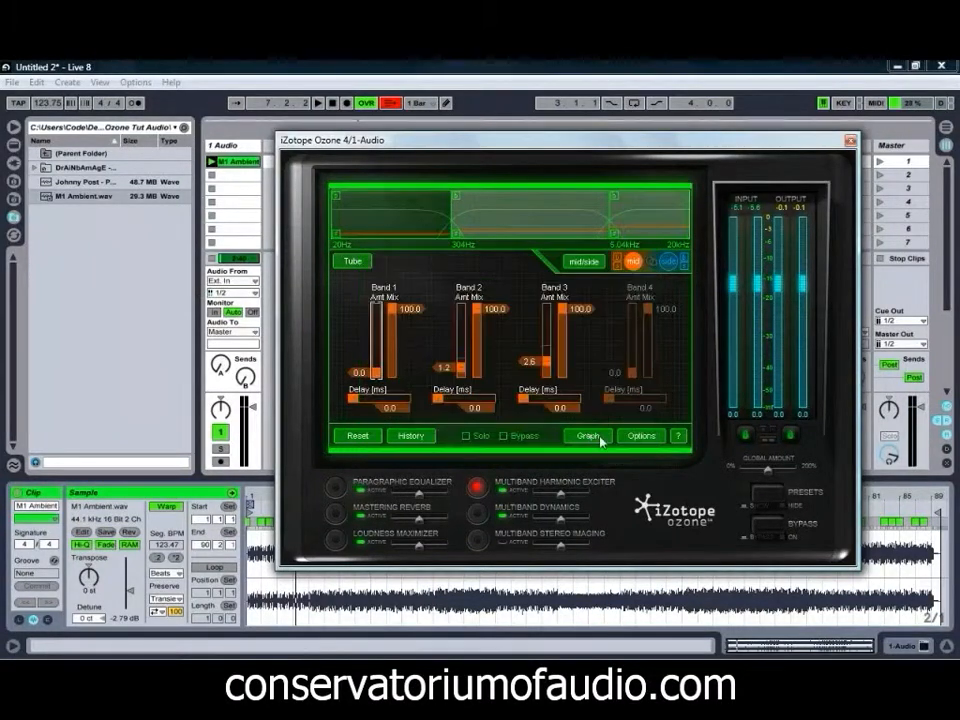
pyautogui.click(596, 439)
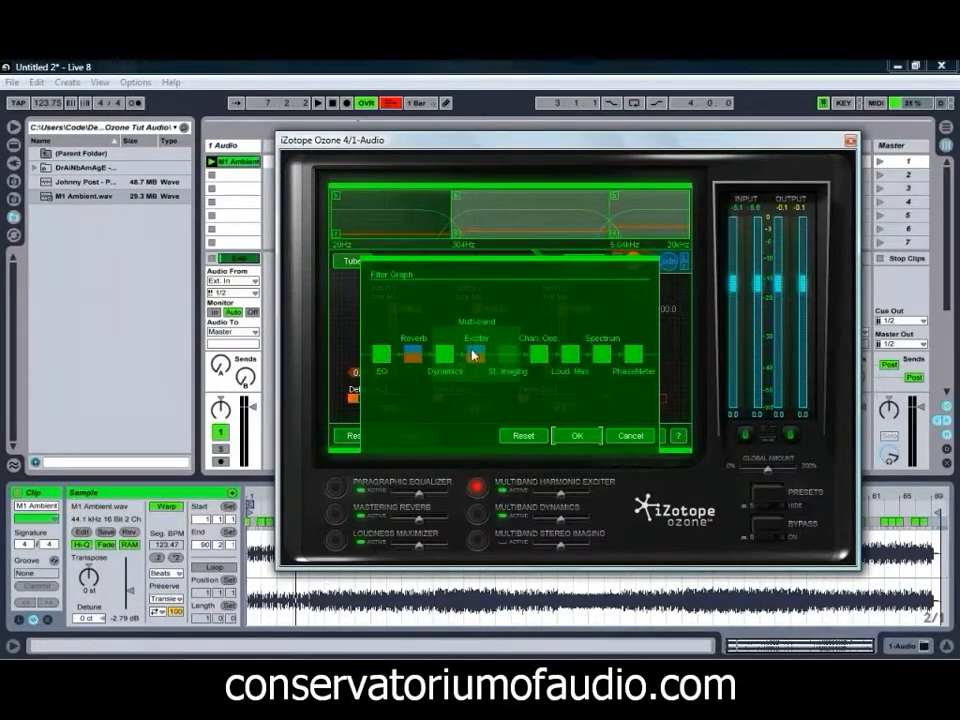
pyautogui.moveTo(474, 352)
pyautogui.mouseDown()
pyautogui.moveTo(450, 335)
pyautogui.moveTo(506, 351)
pyautogui.moveTo(476, 354)
pyautogui.mouseUp()
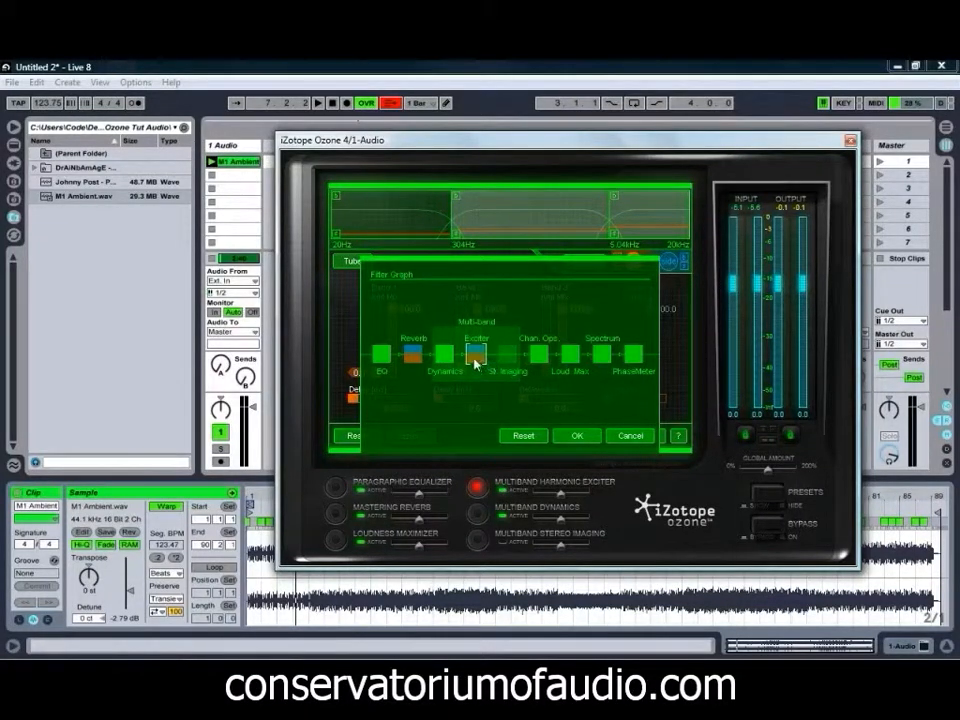
pyautogui.moveTo(418, 360); pyautogui.dragTo(543, 357)
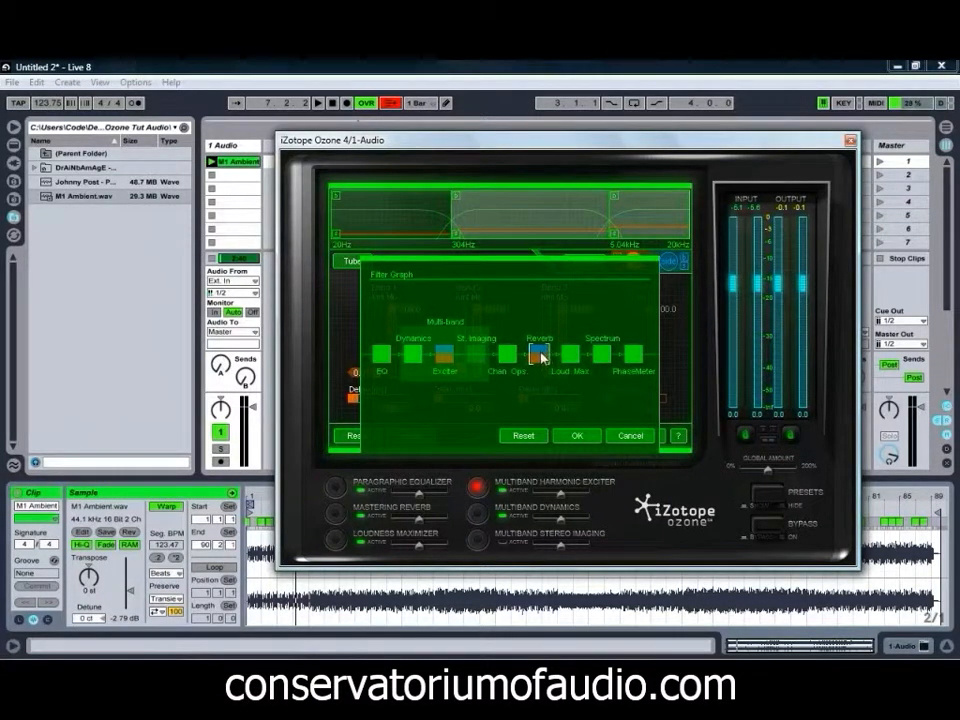
pyautogui.click(579, 436)
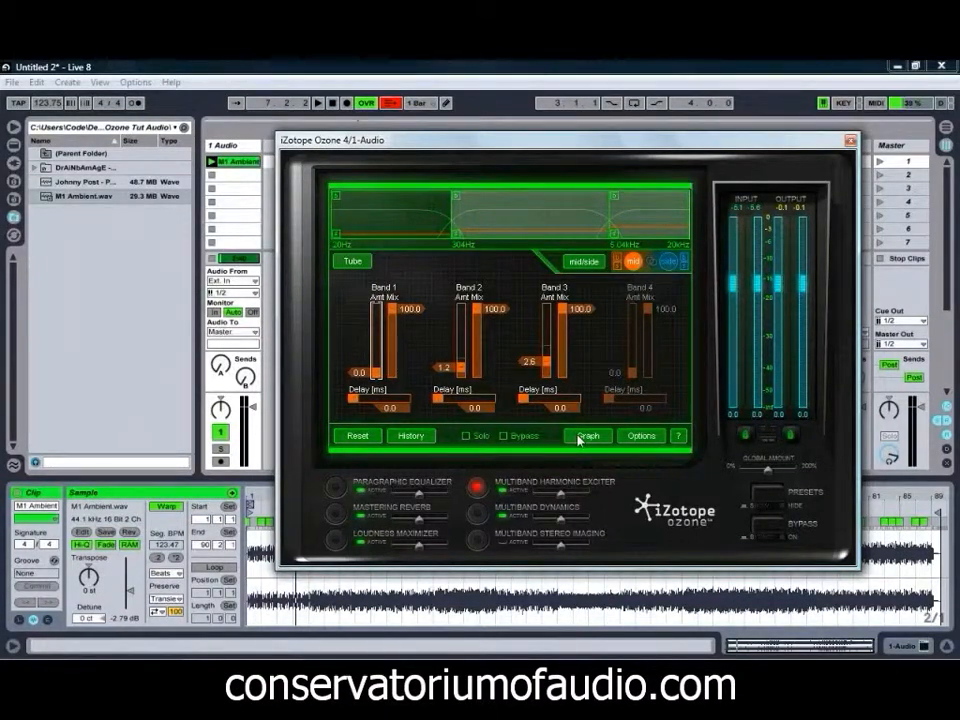
pyautogui.press('space')
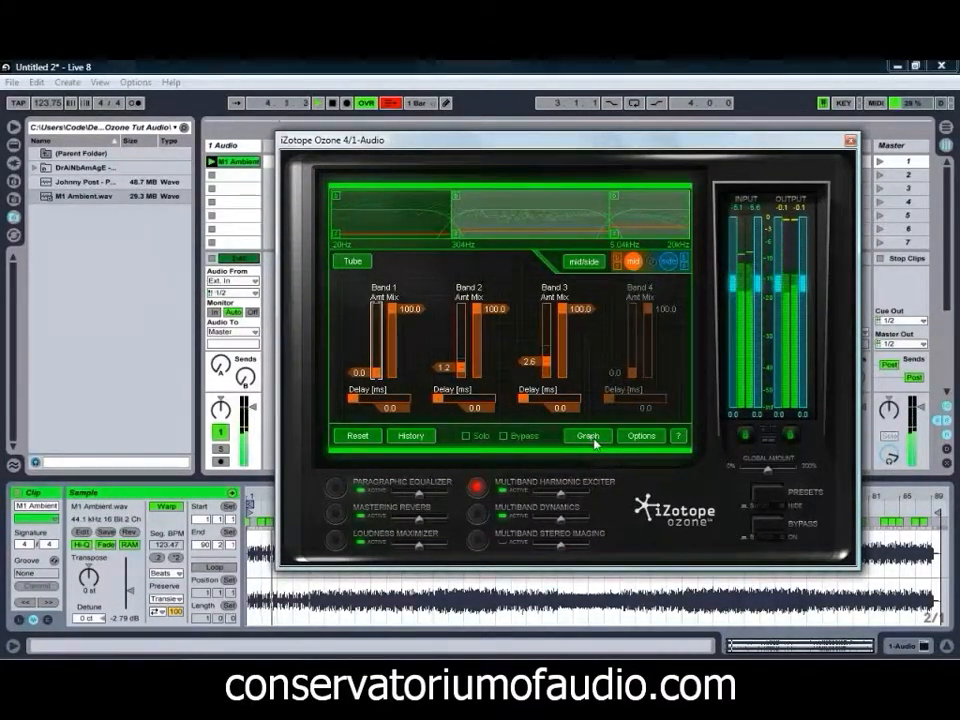
pyautogui.press('space')
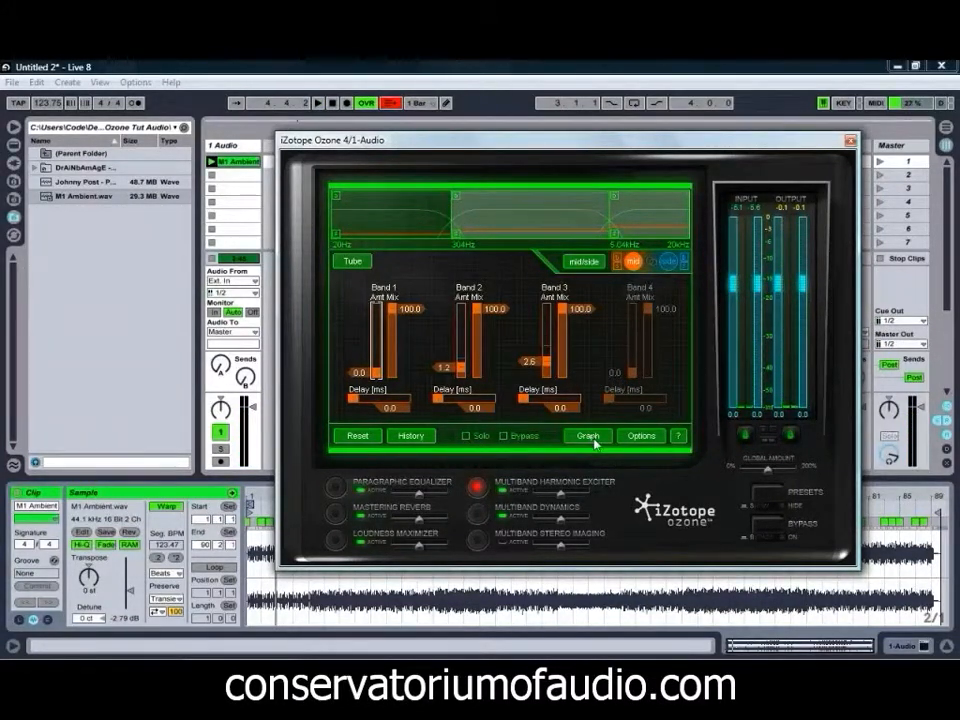
# Activate Multiband Stereo Imaging and set the widening to 0.3 for band 3, 0.1 for band 2 and -0.2 for band 1.
pyautogui.click(478, 543)
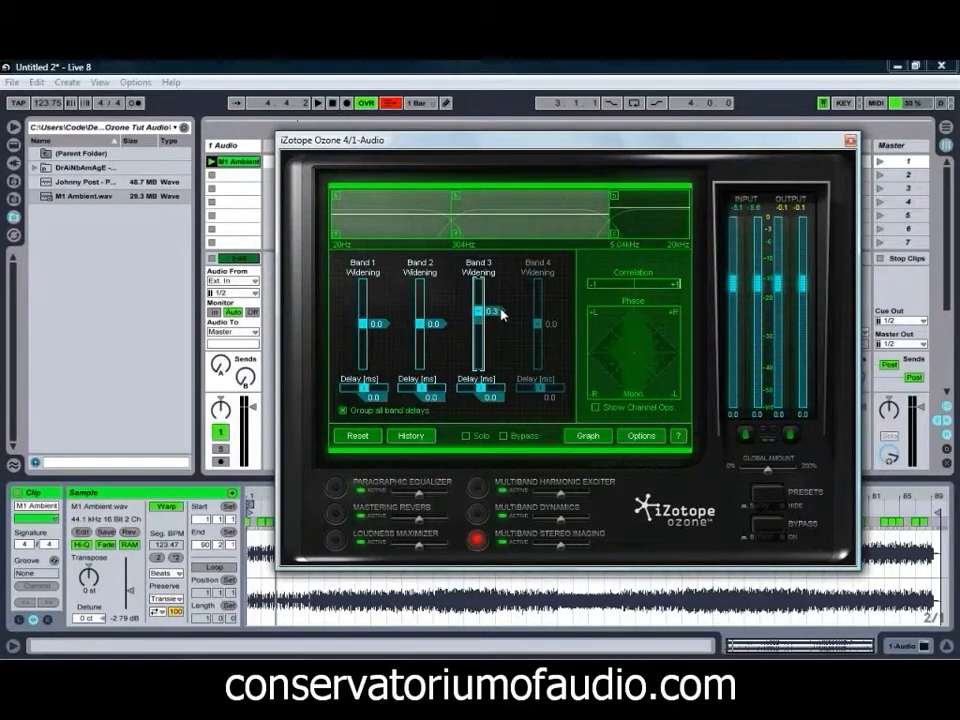
pyautogui.moveTo(435, 326); pyautogui.dragTo(440, 322)
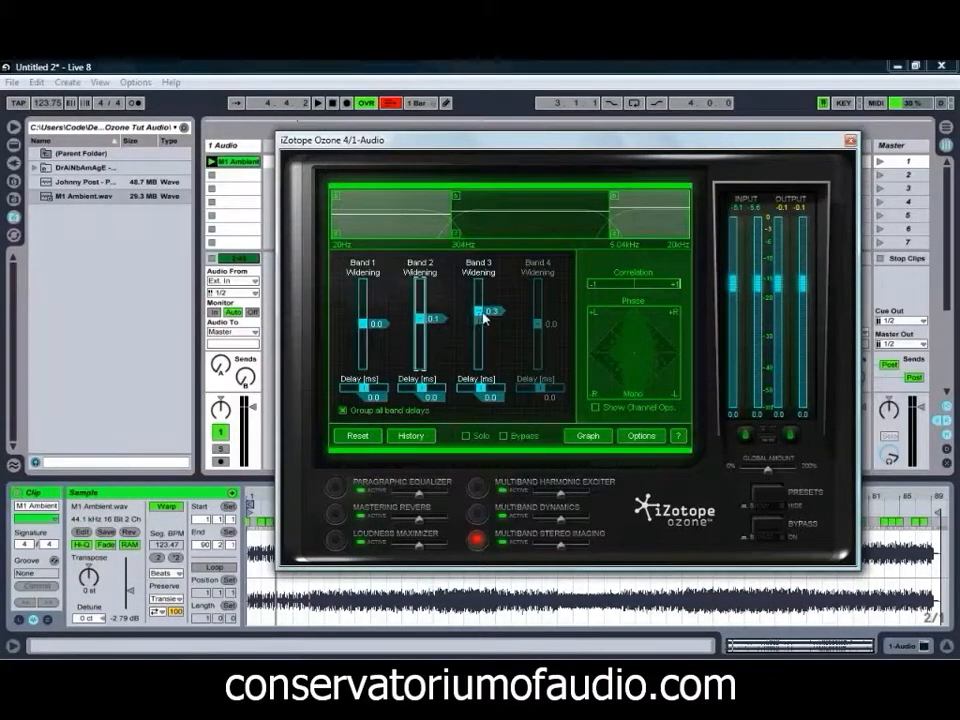
pyautogui.moveTo(368, 325); pyautogui.dragTo(370, 336)
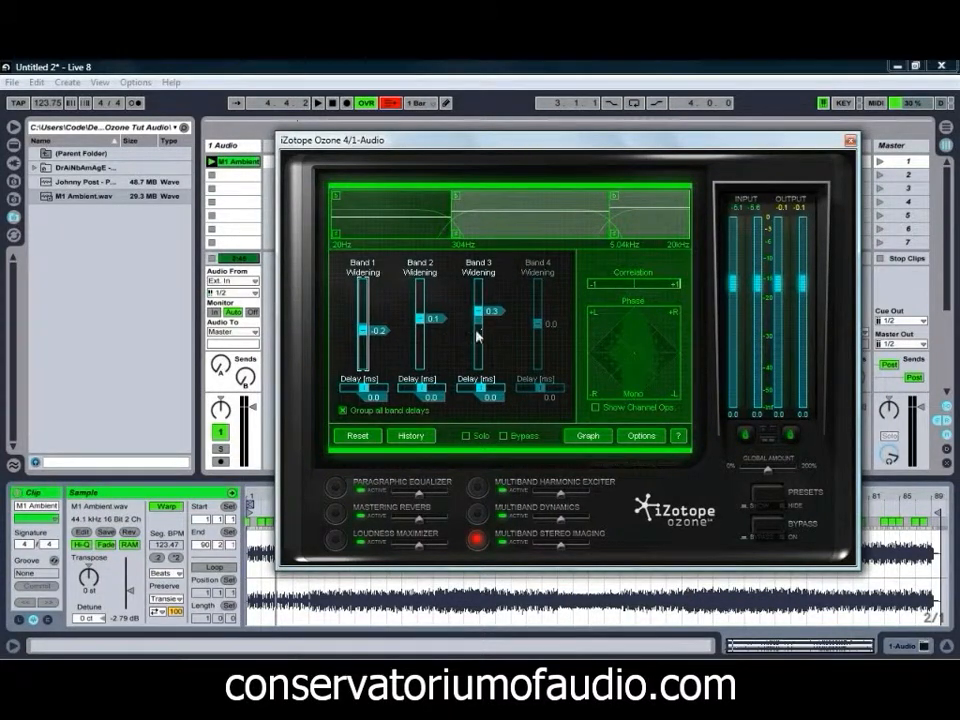
# Review the Multiband Dynamics bands and, during playback, set band 2's compressor threshold to -23.7 dB and ratio to 2.57.
pyautogui.click(479, 516)
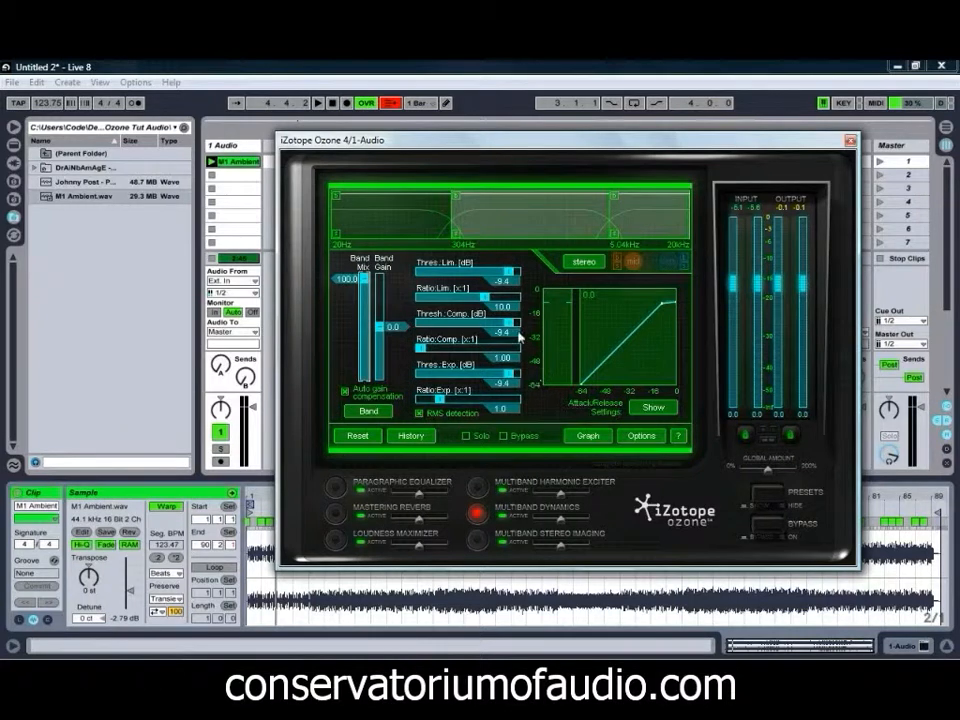
pyautogui.click(480, 223)
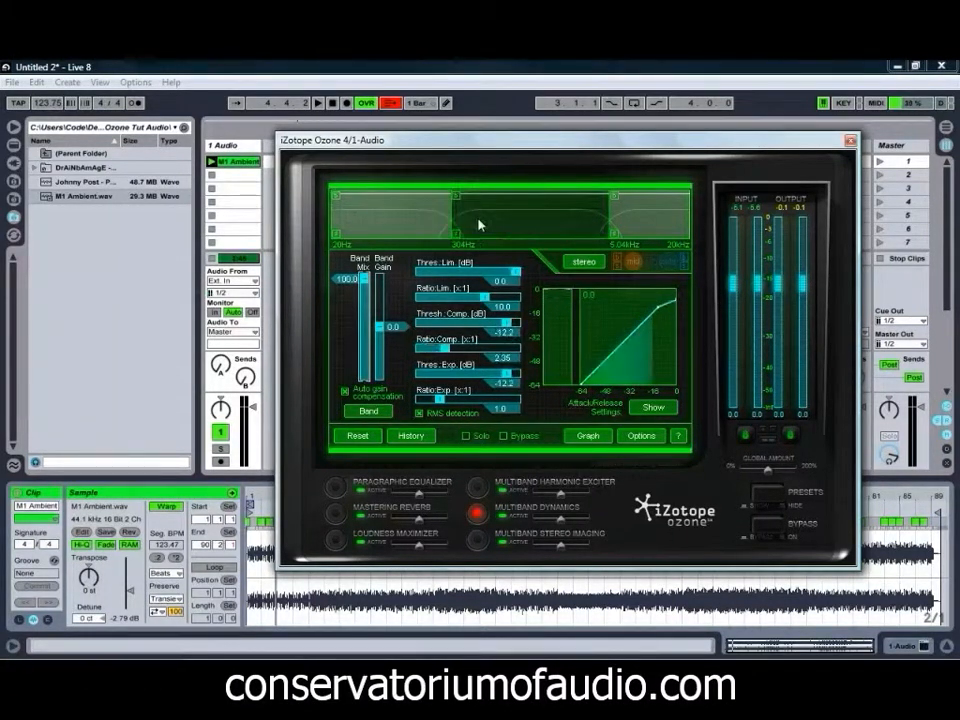
pyautogui.click(648, 215)
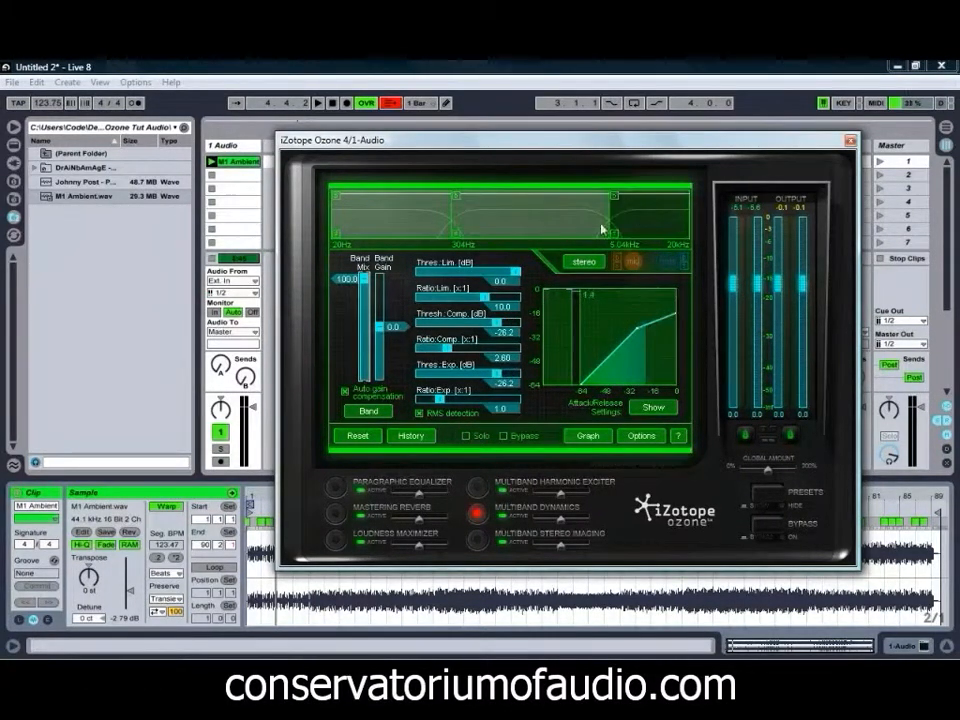
pyautogui.click(505, 213)
pyautogui.click(391, 221)
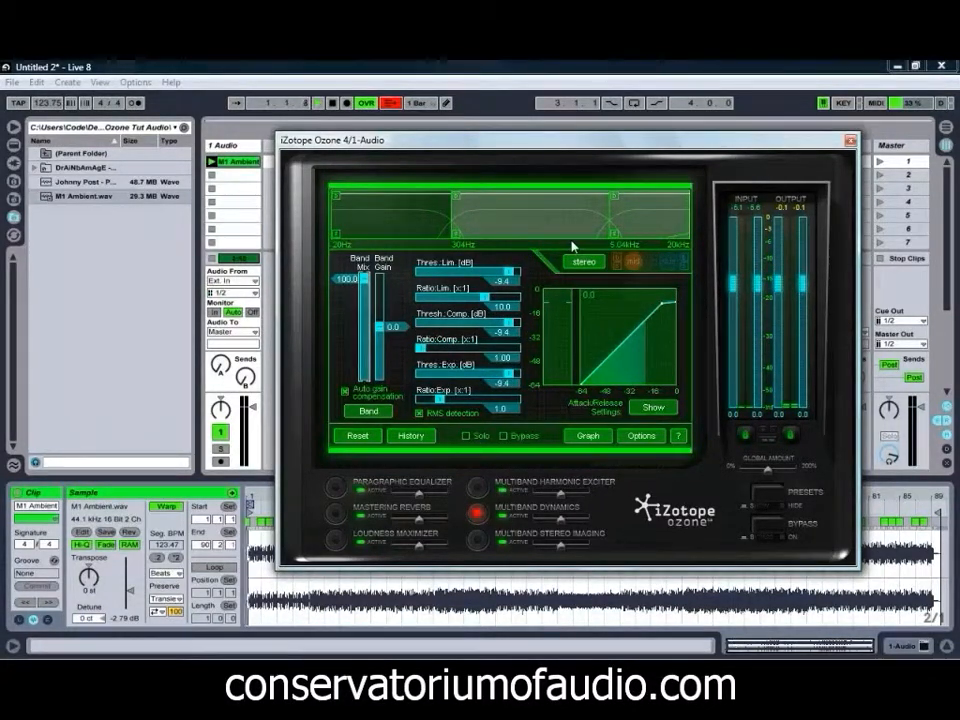
pyautogui.press('space')
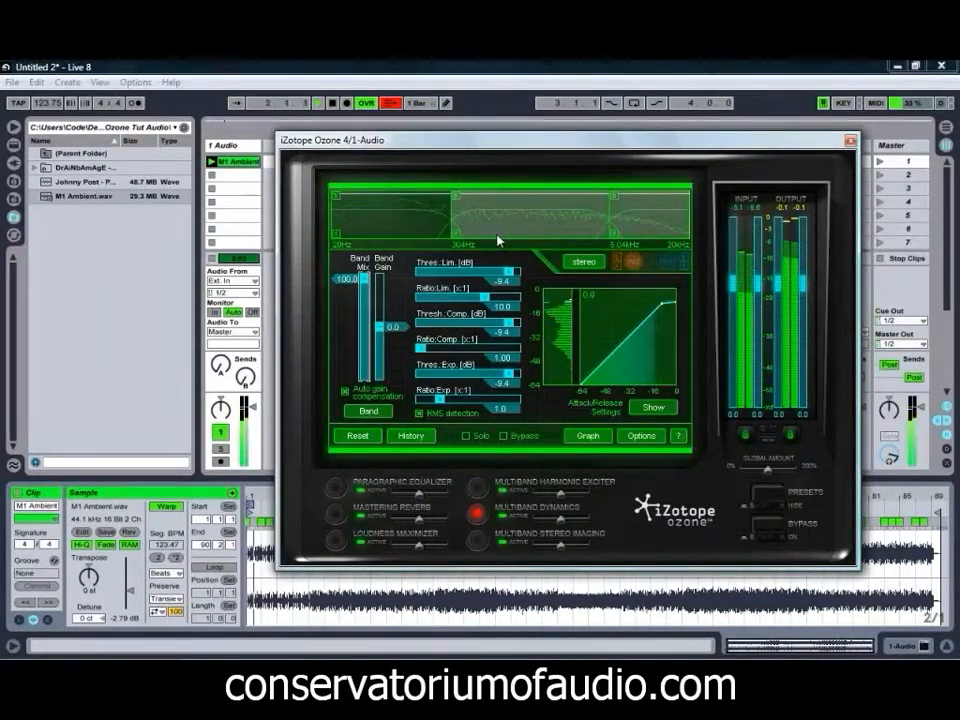
pyautogui.click(547, 222)
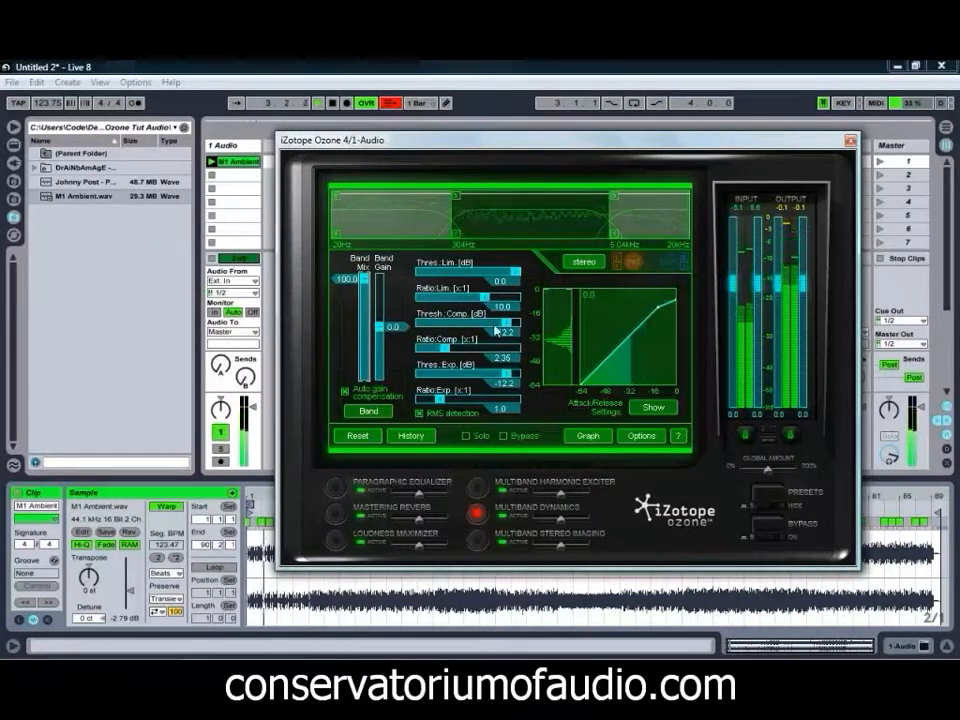
pyautogui.moveTo(510, 328); pyautogui.dragTo(500, 328)
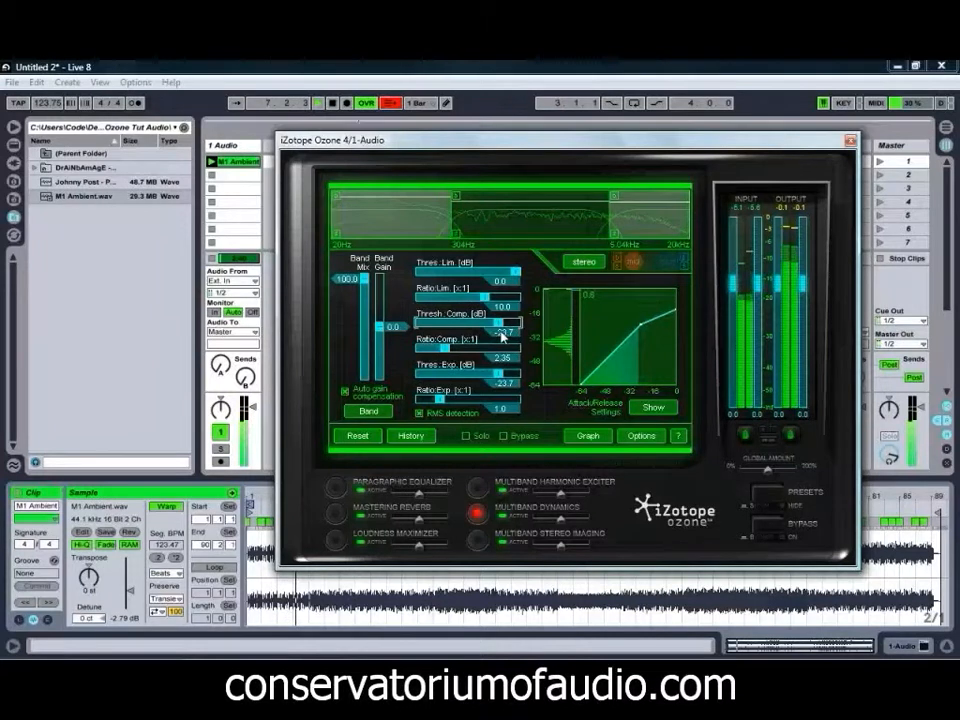
pyautogui.moveTo(447, 347); pyautogui.dragTo(450, 347)
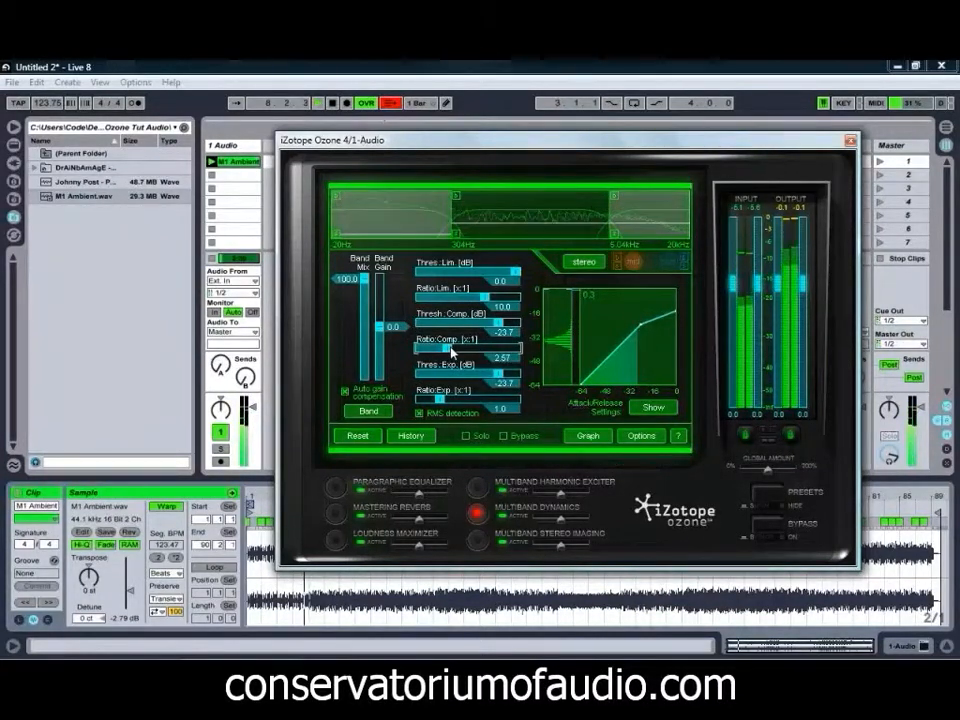
# Set the compressor ratio to 3.11 and threshold to -29.9 dB for the band above 5.04 kHz, and stop playback.
pyautogui.click(530, 215)
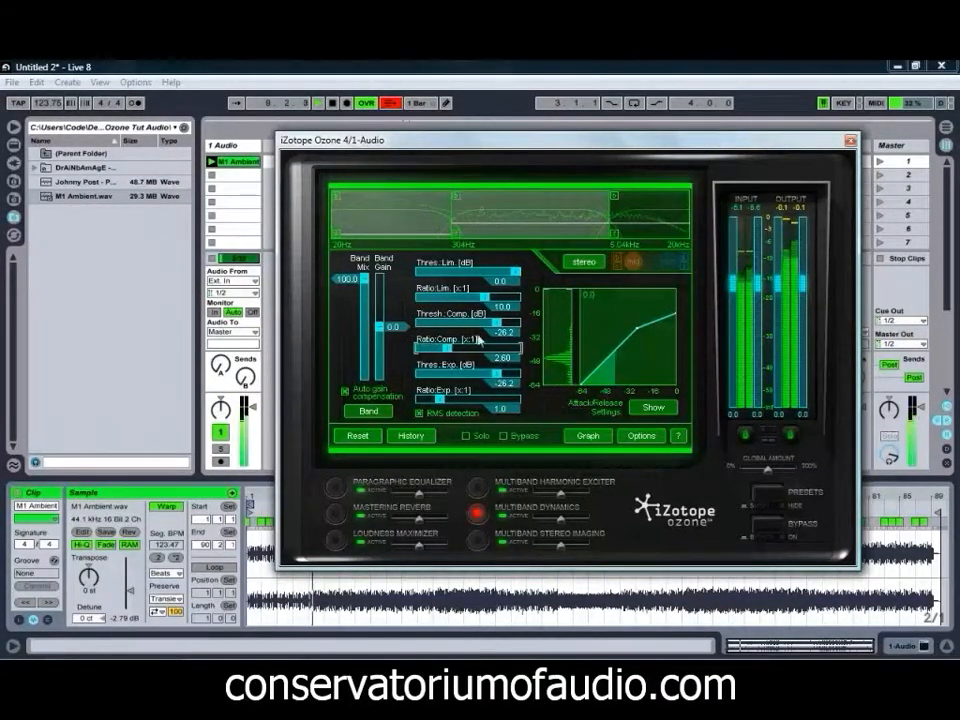
pyautogui.moveTo(449, 348); pyautogui.dragTo(498, 324)
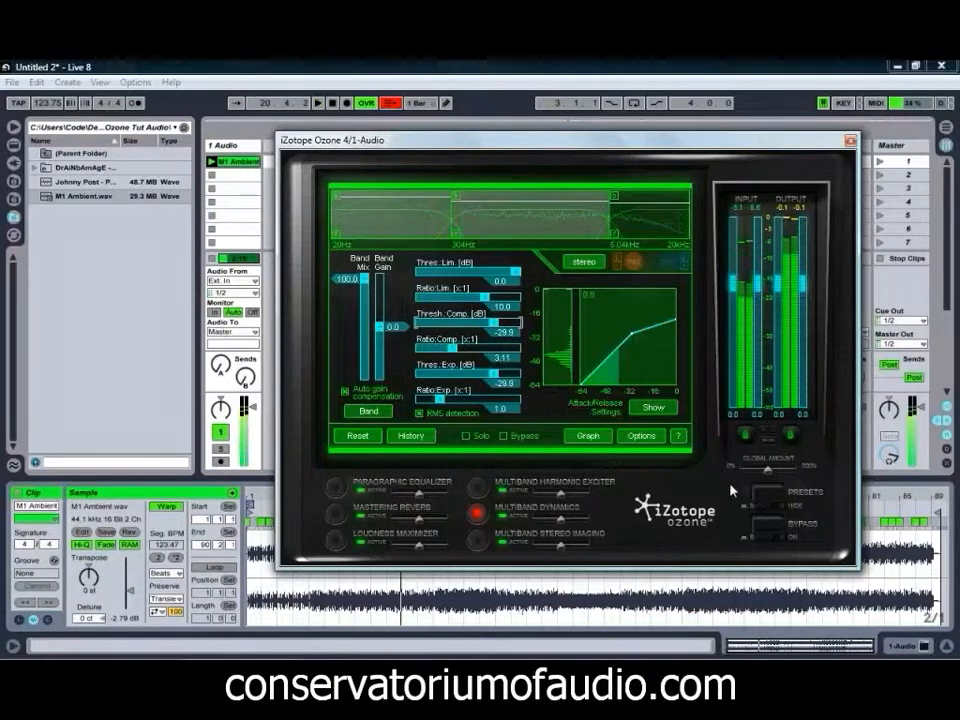
pyautogui.press('space')
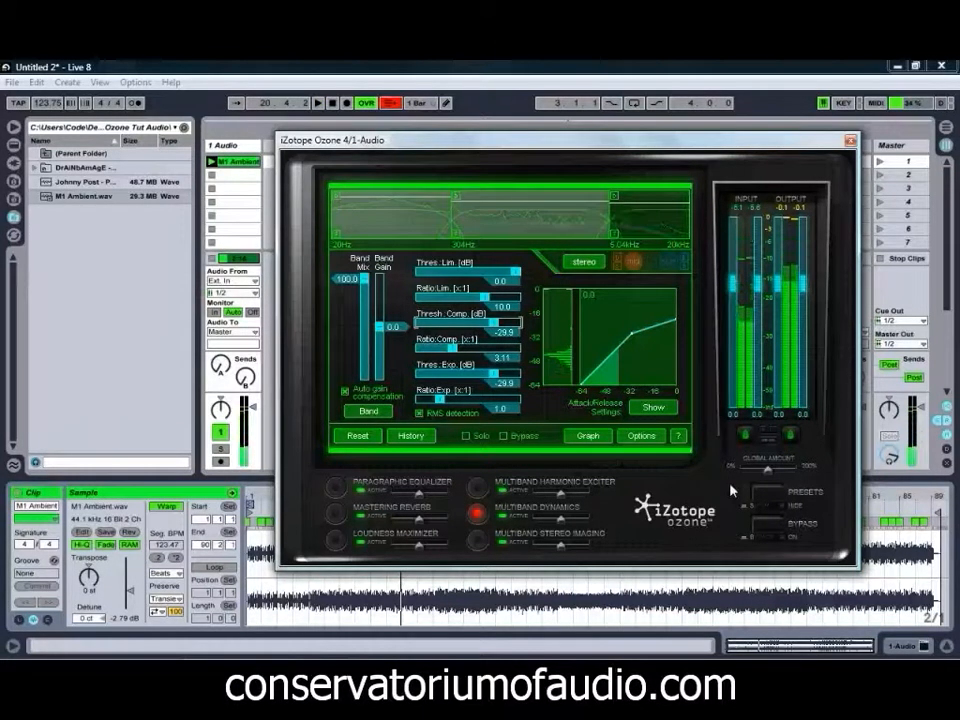
# Play the track with the whole plug-in bypassed and then active to compare the unprocessed and mastered sound.
pyautogui.press('space')
pyautogui.click(769, 526)
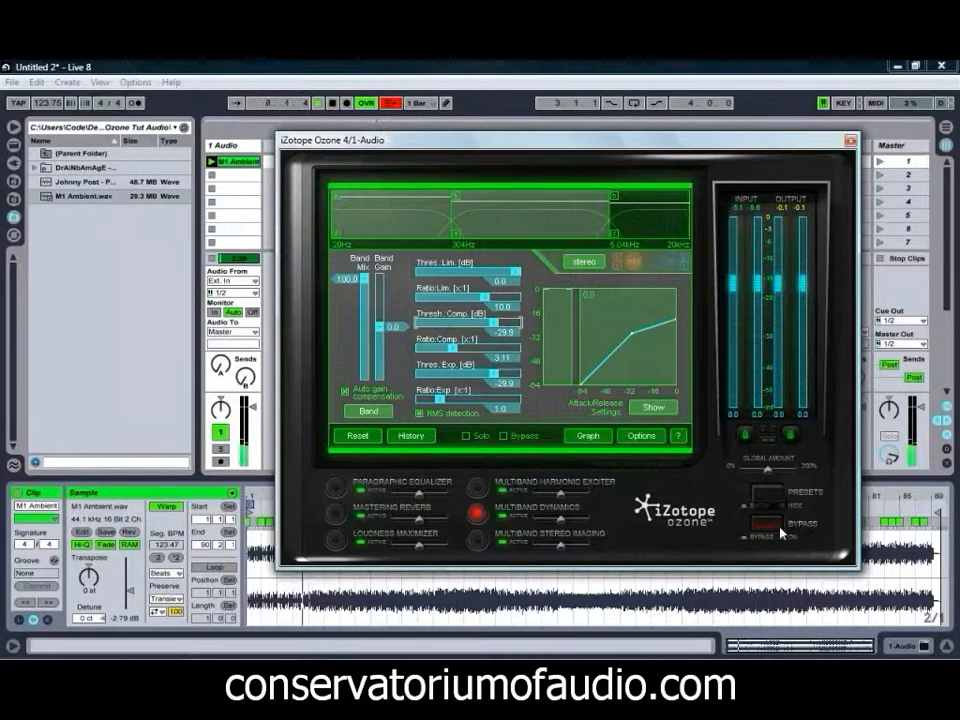
pyautogui.click(781, 531)
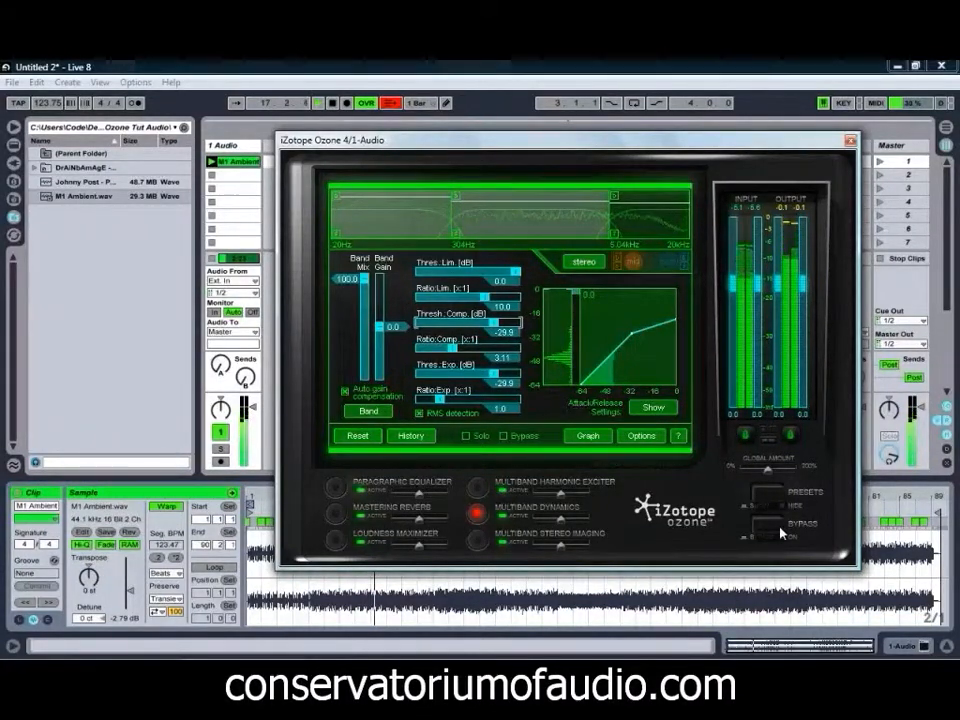
pyautogui.press('space')
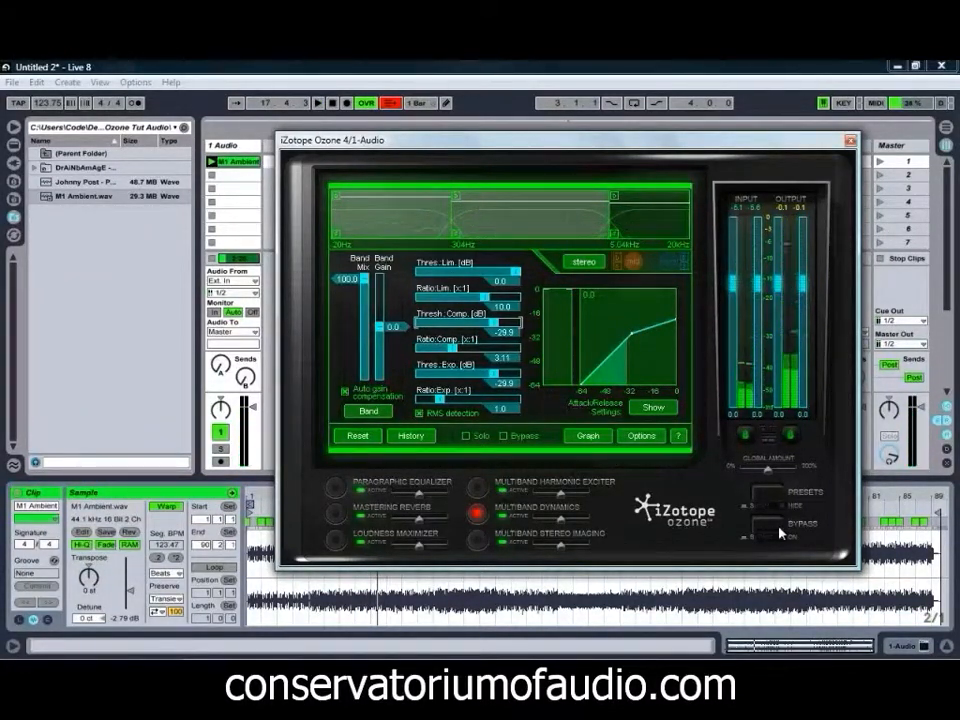
# Try other positions for the Reverb, PhaseMeter and Stereo Imaging modules in the filter graph, and cancel the reordering.
pyautogui.click(588, 435)
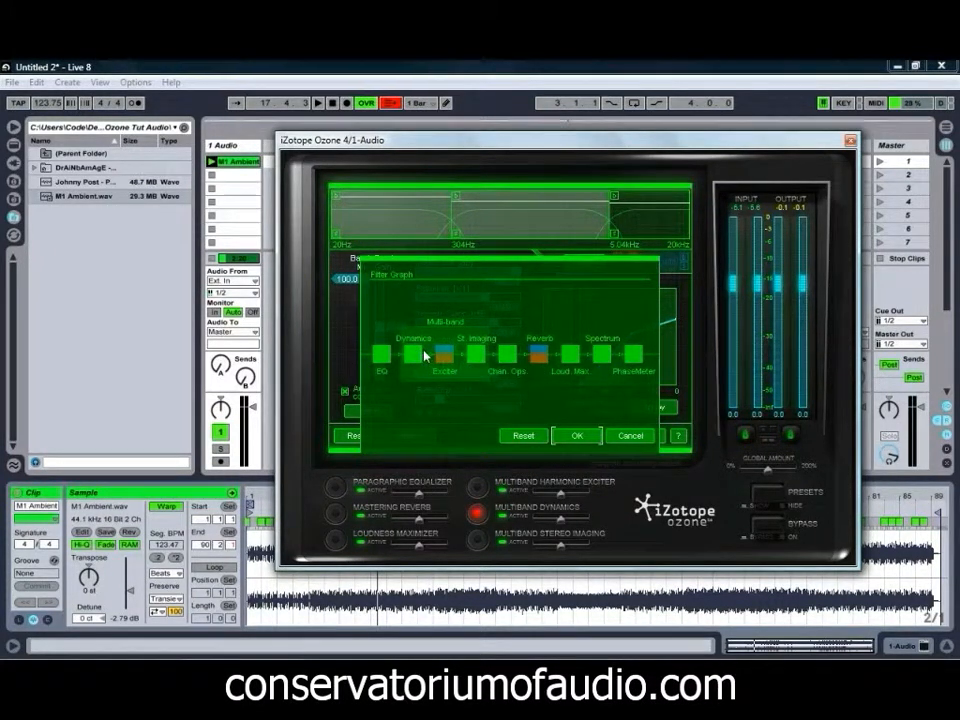
pyautogui.moveTo(539, 354); pyautogui.dragTo(415, 360)
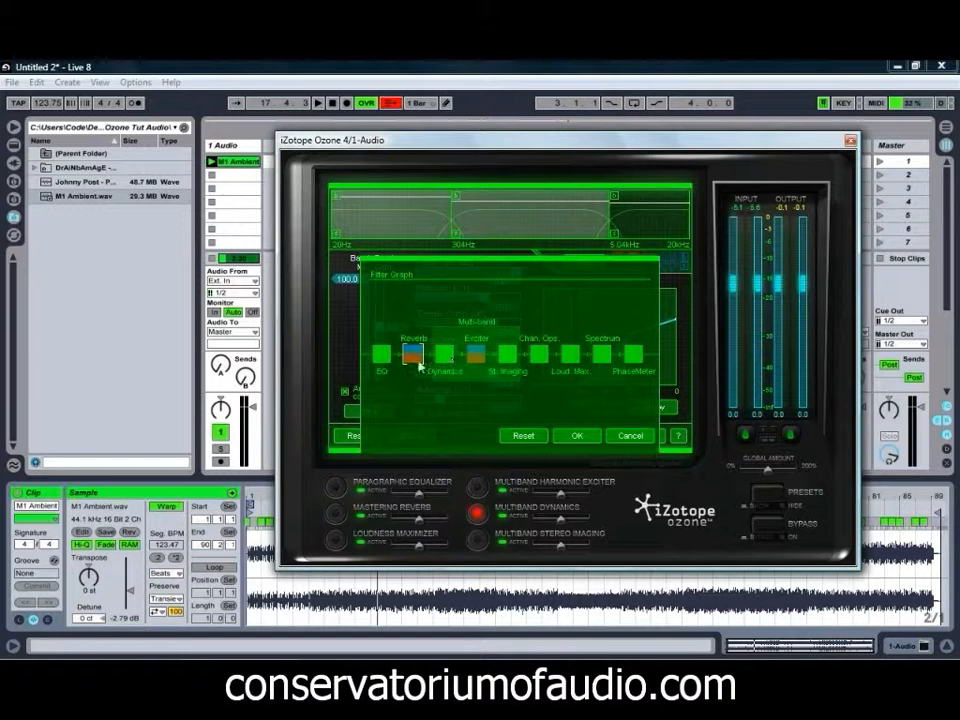
pyautogui.moveTo(414, 355); pyautogui.dragTo(549, 362)
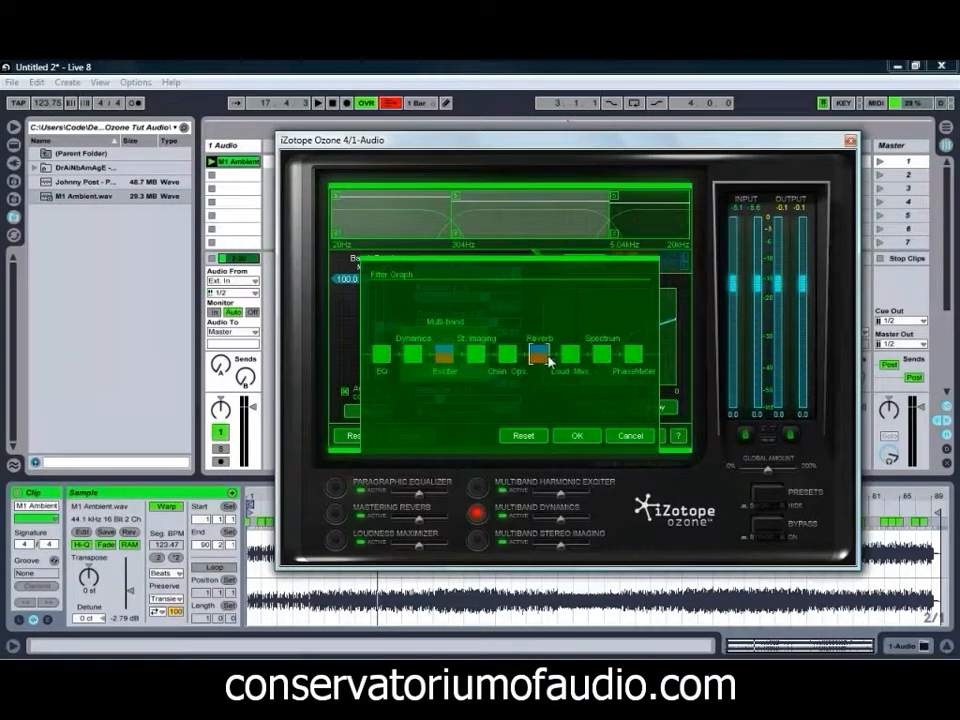
pyautogui.moveTo(634, 355)
pyautogui.mouseDown()
pyautogui.moveTo(566, 344)
pyautogui.moveTo(627, 345)
pyautogui.moveTo(617, 339)
pyautogui.moveTo(630, 352)
pyautogui.mouseUp()
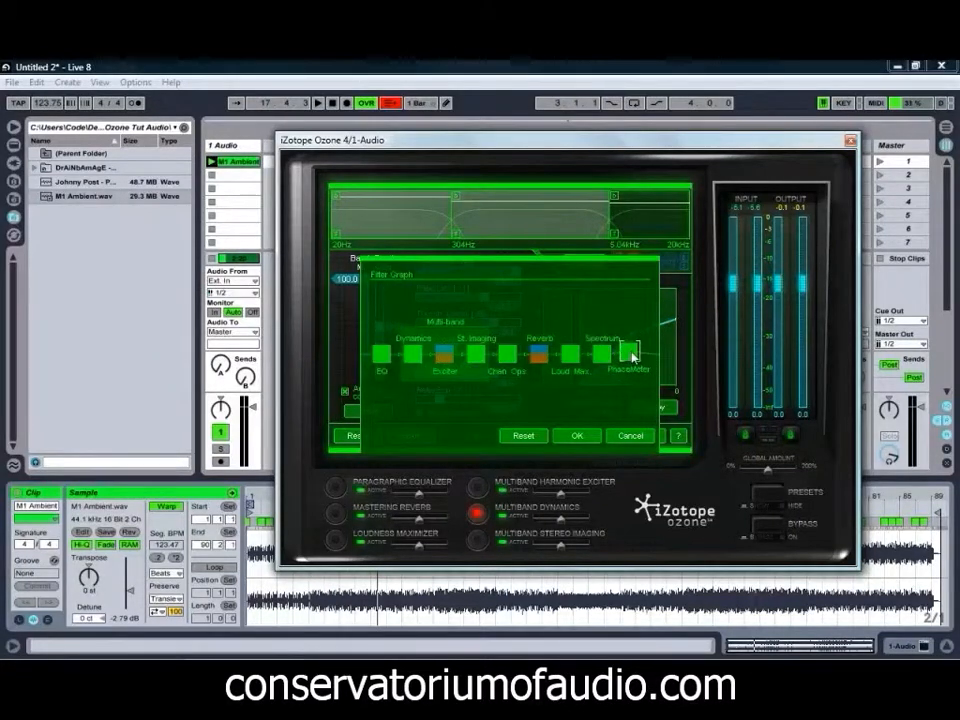
pyautogui.moveTo(476, 353); pyautogui.dragTo(425, 355)
pyautogui.click(630, 435)
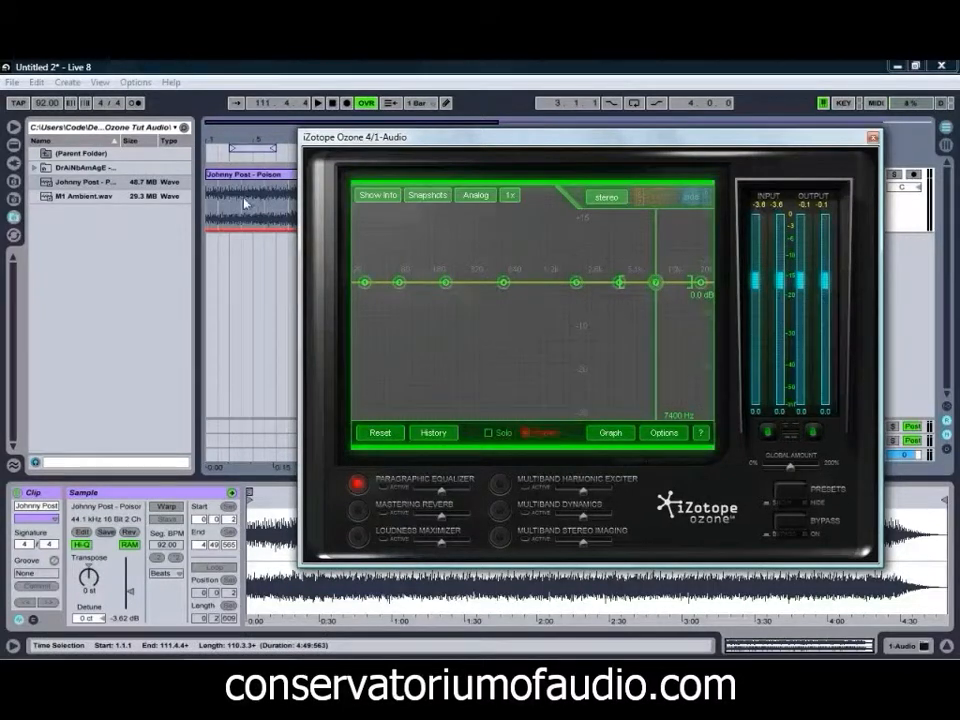
# Audition the Johnny Post - Poison track from its start, and switch the Paragraphic Equalizer to mid/side and activate it.
pyautogui.click(333, 103)
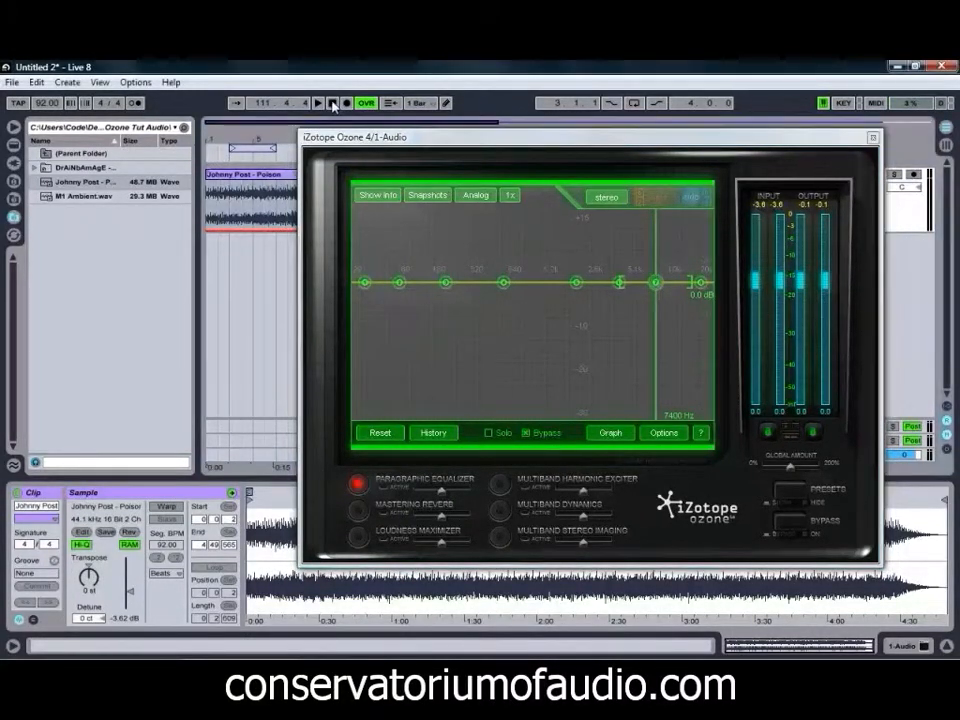
pyautogui.click(318, 104)
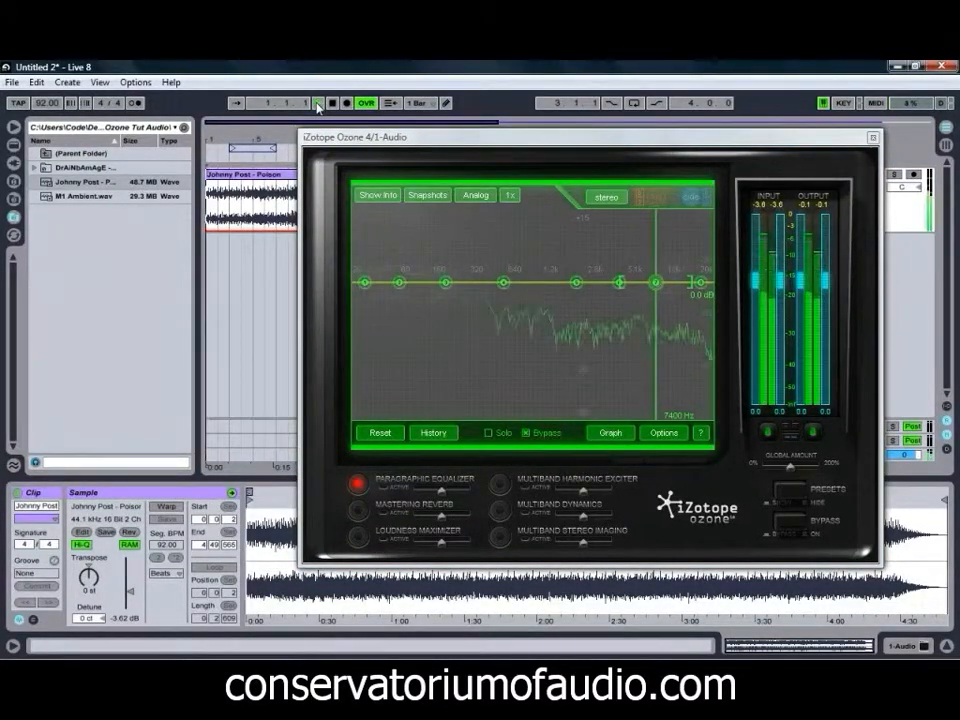
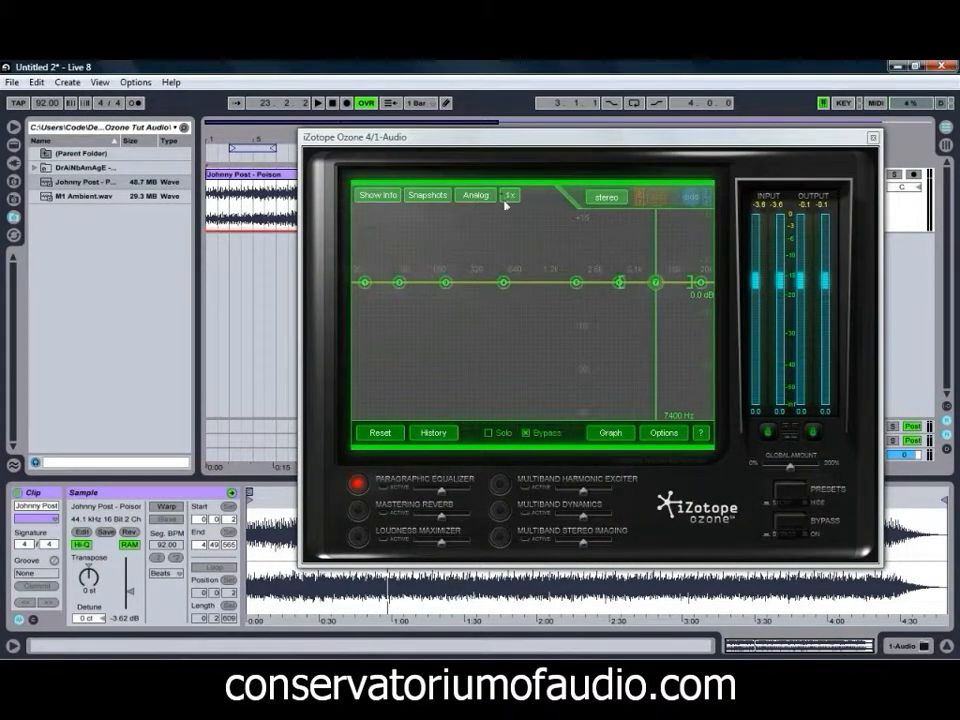
pyautogui.click(607, 198)
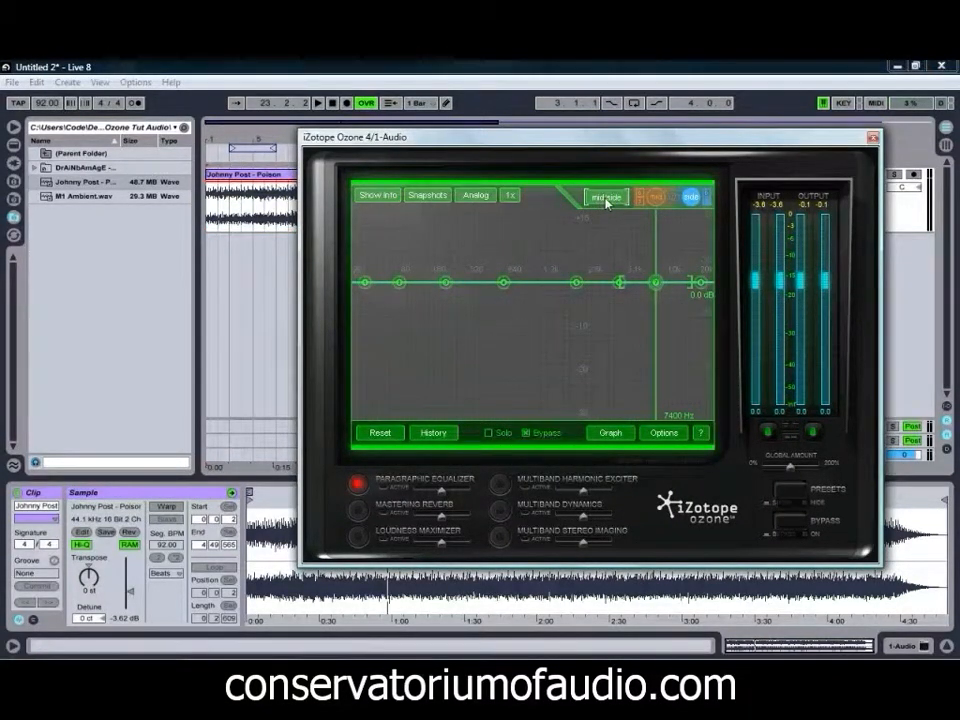
pyautogui.click(384, 486)
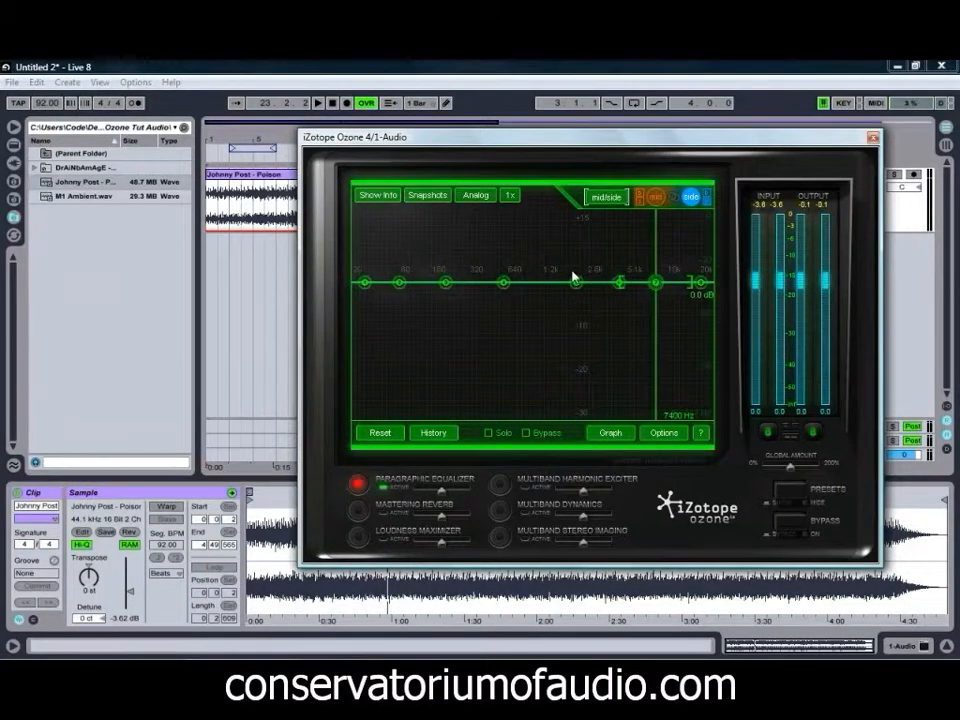
# During playback, boost the mid channel's high band near 13 kHz and raise a wide band at 4935 Hz by 1.5 dB.
pyautogui.click(655, 200)
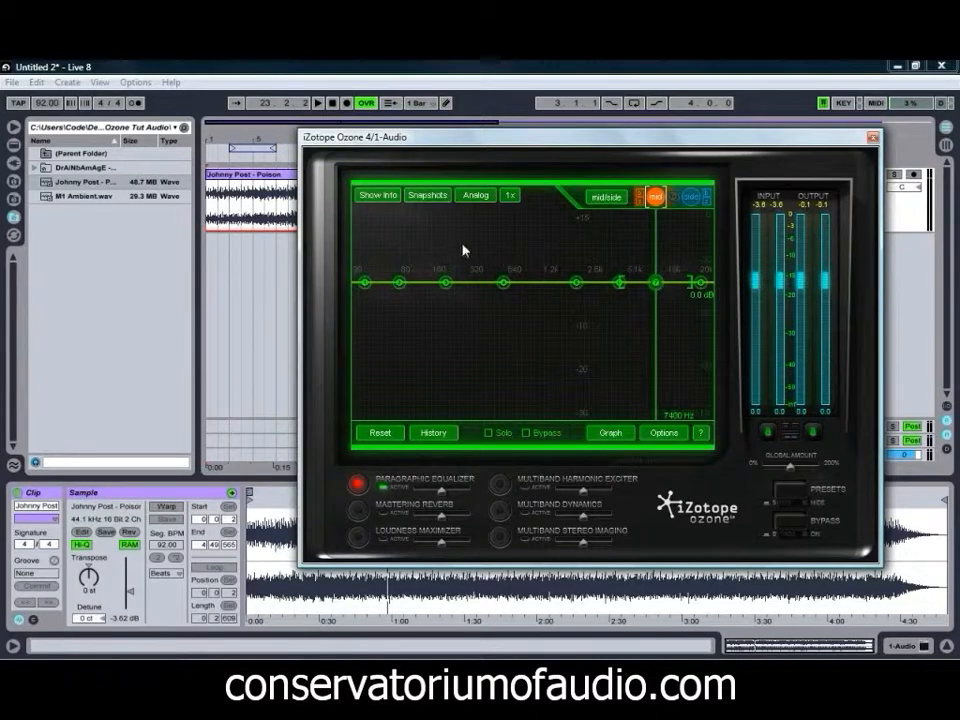
pyautogui.press('space')
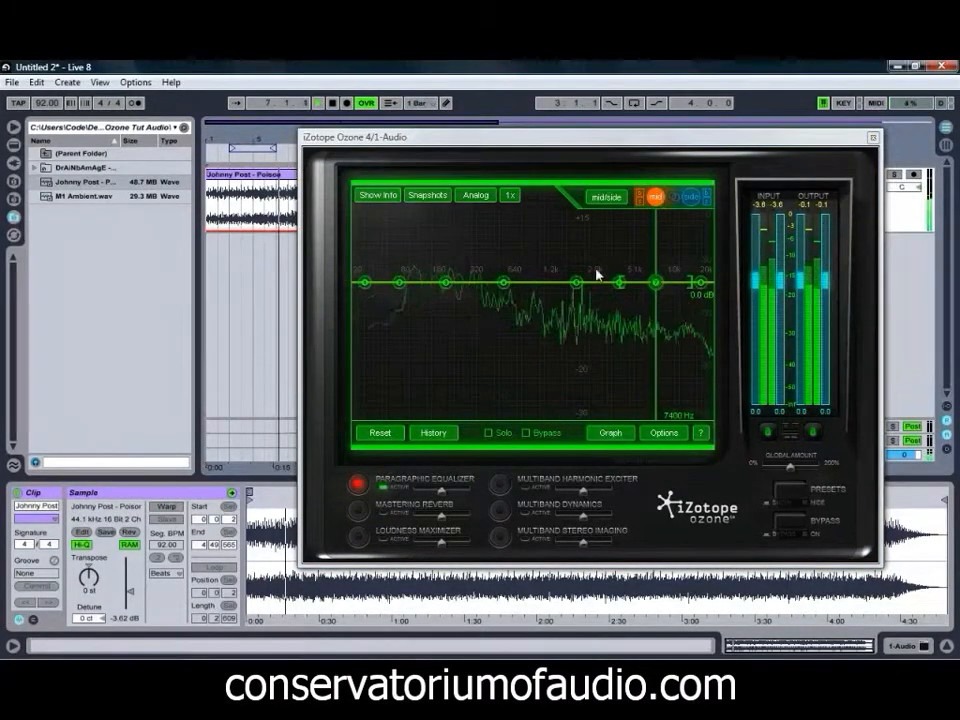
pyautogui.moveTo(655, 283); pyautogui.dragTo(690, 274)
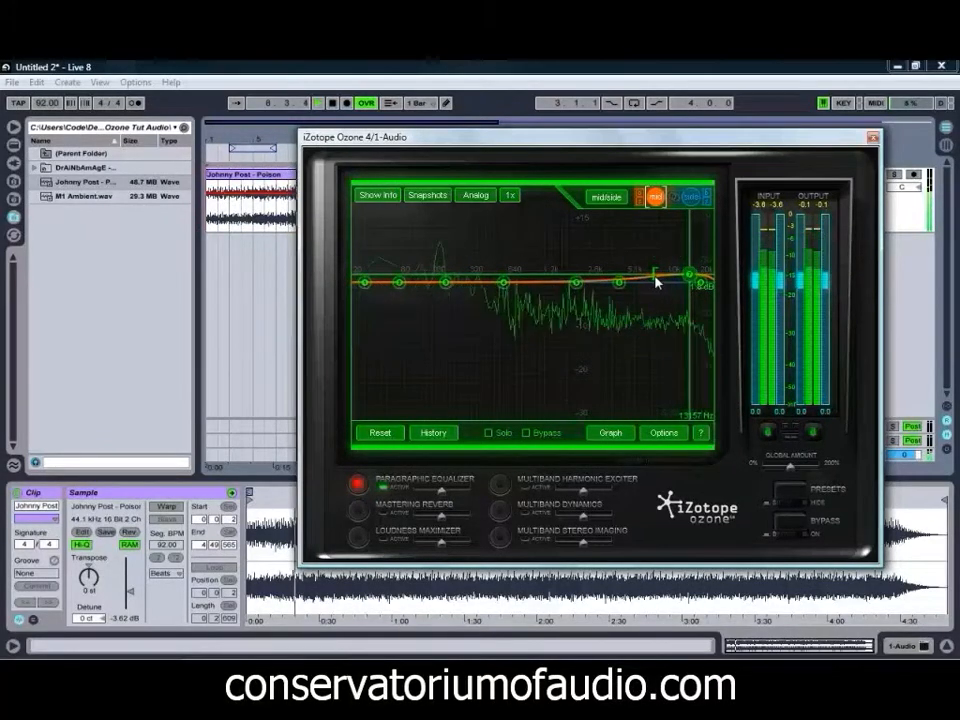
pyautogui.moveTo(691, 276); pyautogui.dragTo(689, 273)
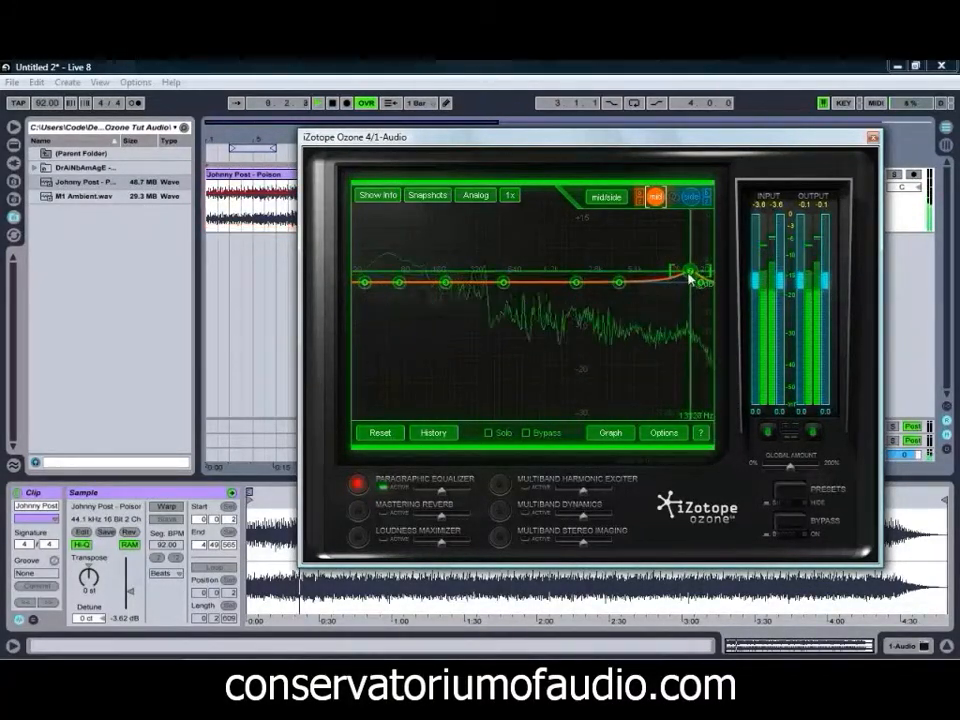
pyautogui.moveTo(620, 283); pyautogui.dragTo(663, 278)
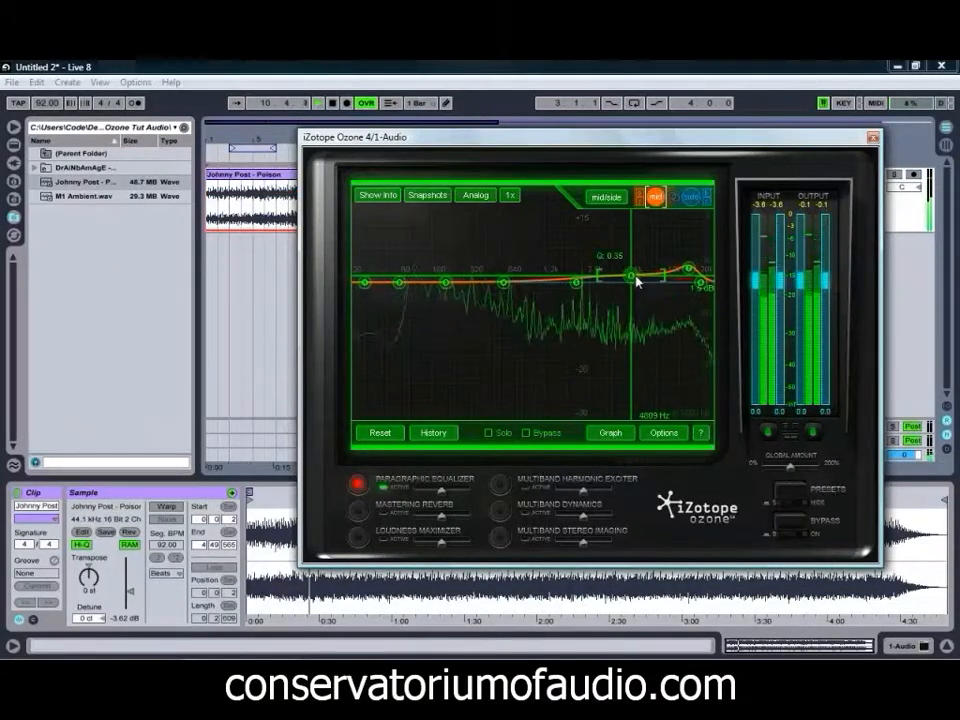
pyautogui.moveTo(634, 276); pyautogui.dragTo(635, 281)
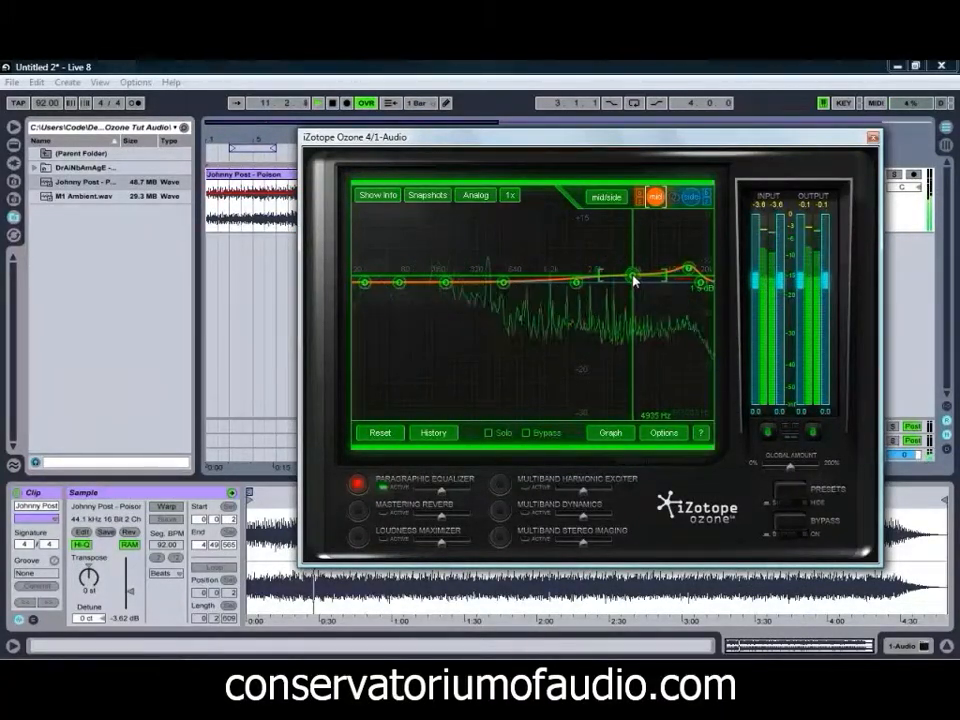
# Shape the mid channel's lower bands: boost near 1.2 kHz, cut 363 Hz by 1.3 dB, and boost 62 Hz by 2.0 dB with Q 0.35.
pyautogui.moveTo(577, 284); pyautogui.dragTo(484, 291)
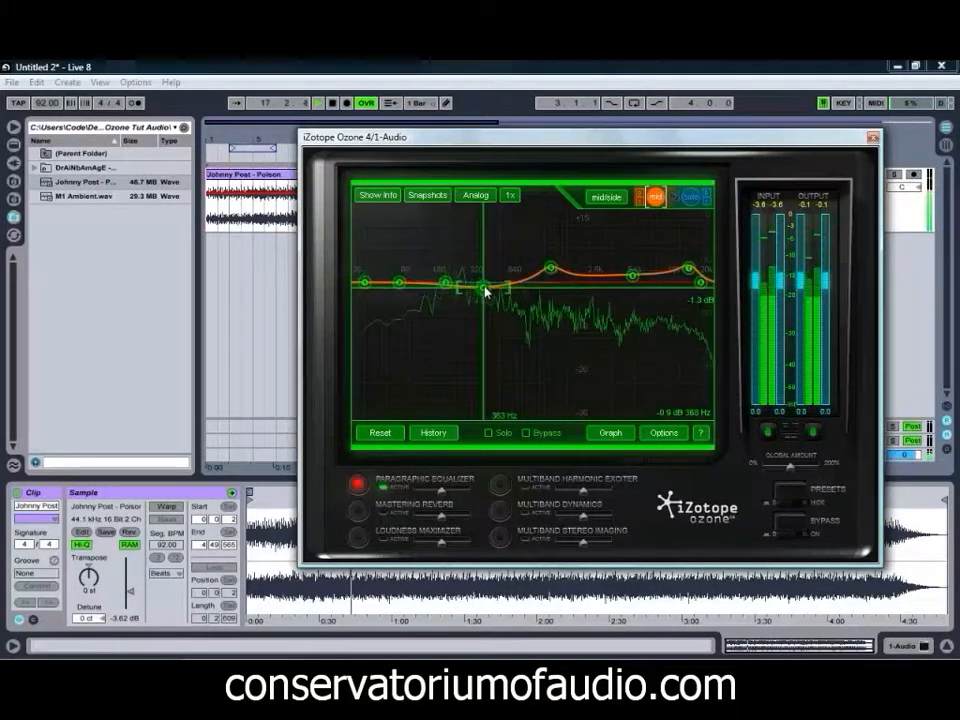
pyautogui.moveTo(399, 283); pyautogui.dragTo(405, 274)
pyautogui.moveTo(425, 274); pyautogui.dragTo(438, 275)
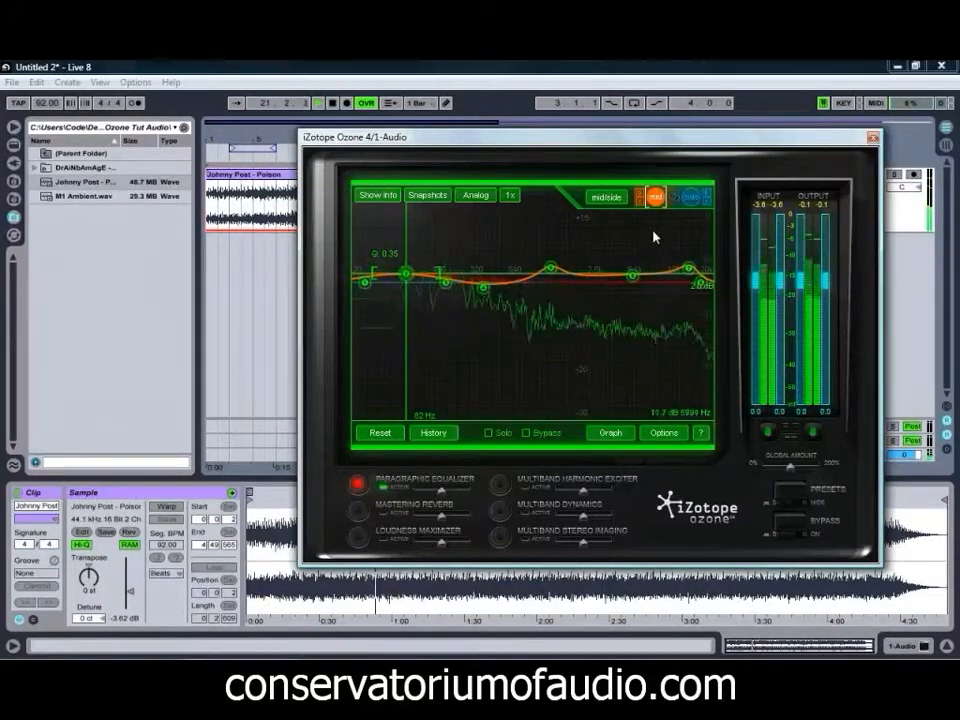
# Switch the equalizer to the side channel and boost the bands at 12170 Hz and 2046 Hz.
pyautogui.click(691, 197)
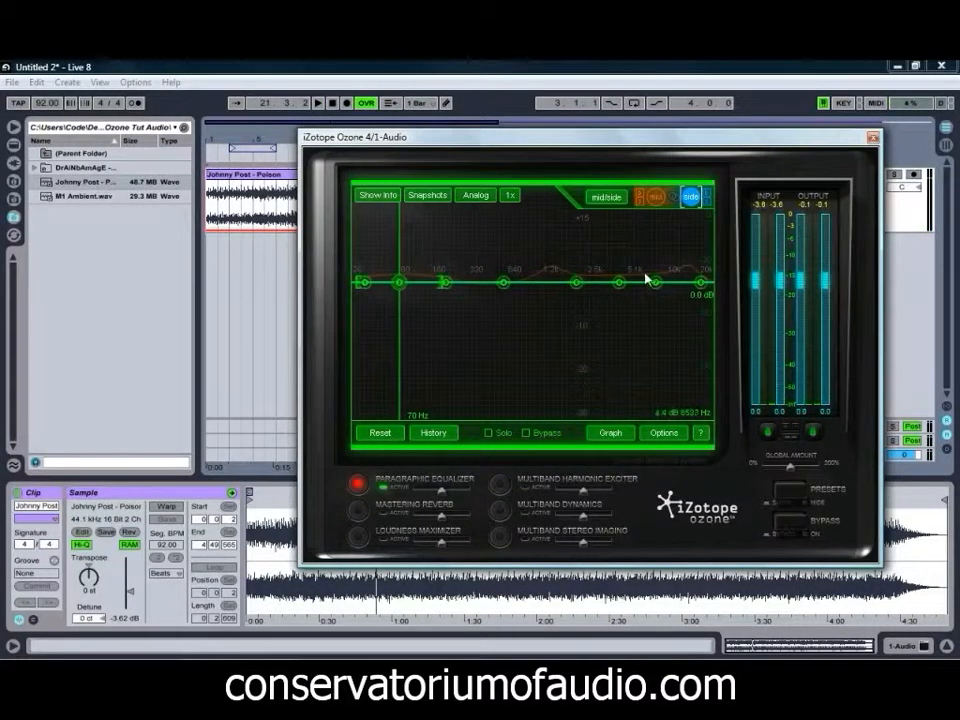
pyautogui.moveTo(657, 284); pyautogui.dragTo(686, 267)
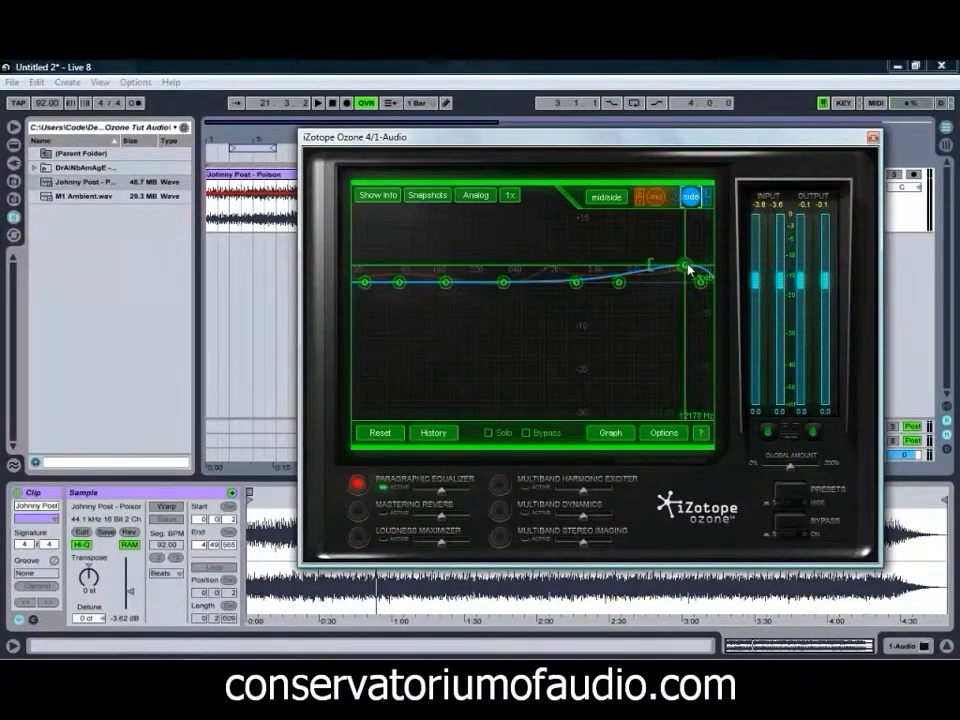
pyautogui.click(579, 285)
pyautogui.moveTo(579, 284); pyautogui.dragTo(581, 269)
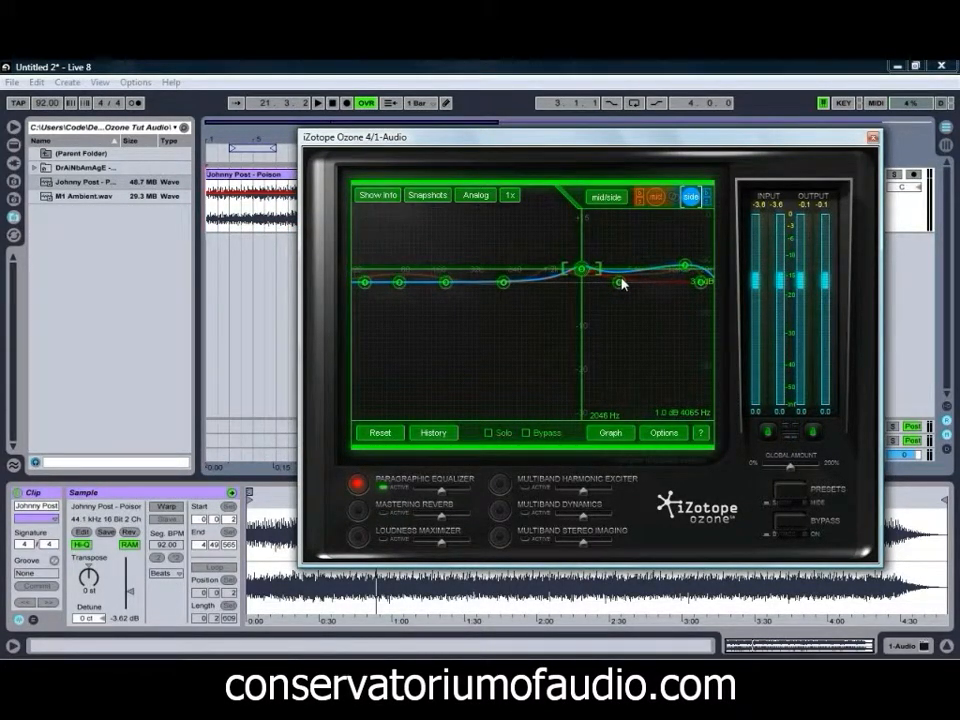
# On the side channel, cut 4065 Hz by 1.8 dB and 73 Hz by 2.3 dB, and boost 376 Hz by 1.0 dB.
pyautogui.click(621, 284)
pyautogui.moveTo(625, 289)
pyautogui.mouseDown()
pyautogui.moveTo(649, 288)
pyautogui.moveTo(623, 291)
pyautogui.mouseUp()
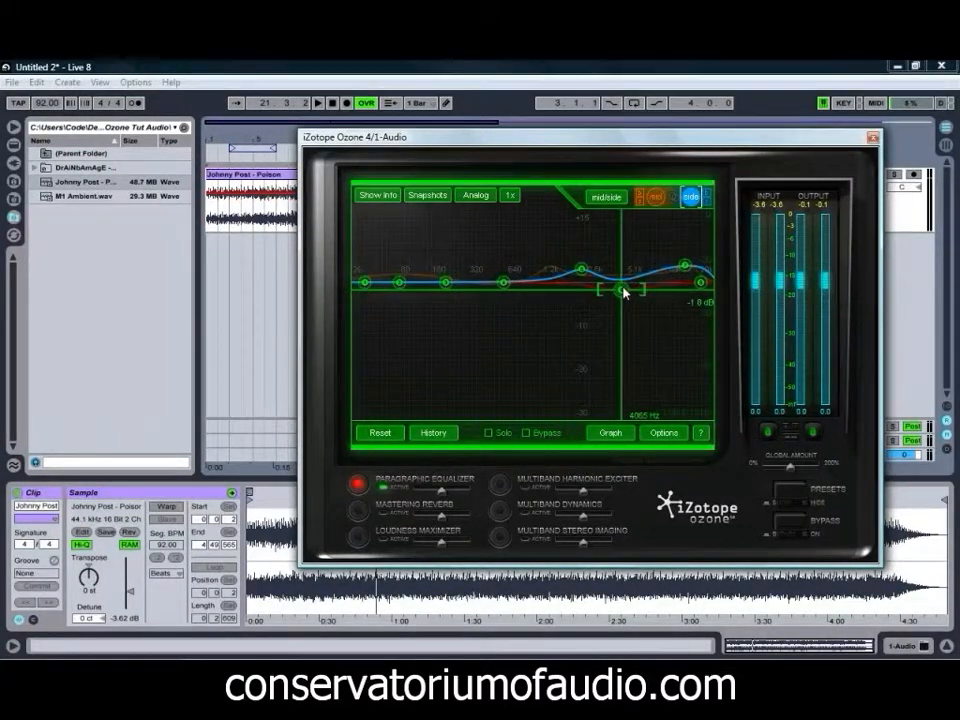
pyautogui.moveTo(399, 283); pyautogui.dragTo(428, 298)
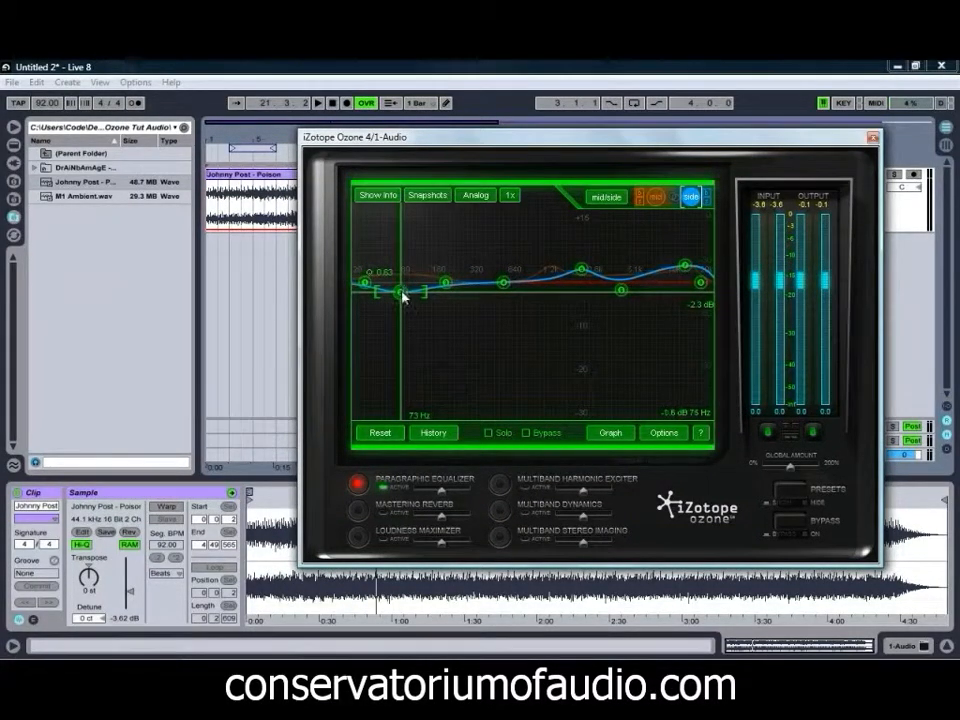
pyautogui.moveTo(401, 291); pyautogui.dragTo(491, 282)
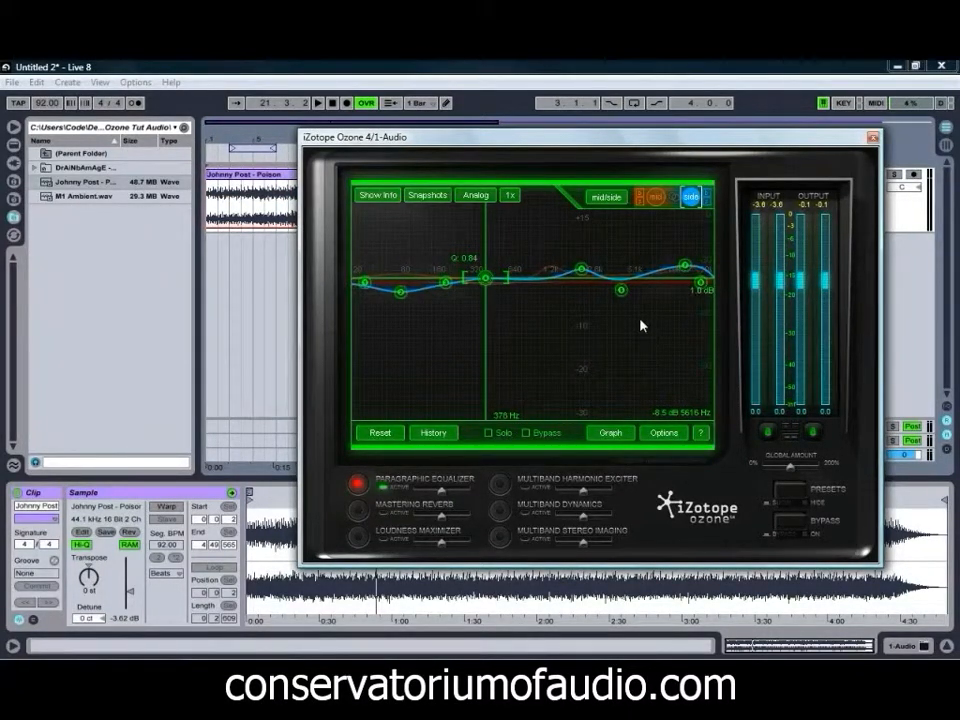
# Play the track with the plug-in bypassed and then active to compare the equalized sound with the original.
pyautogui.press('space')
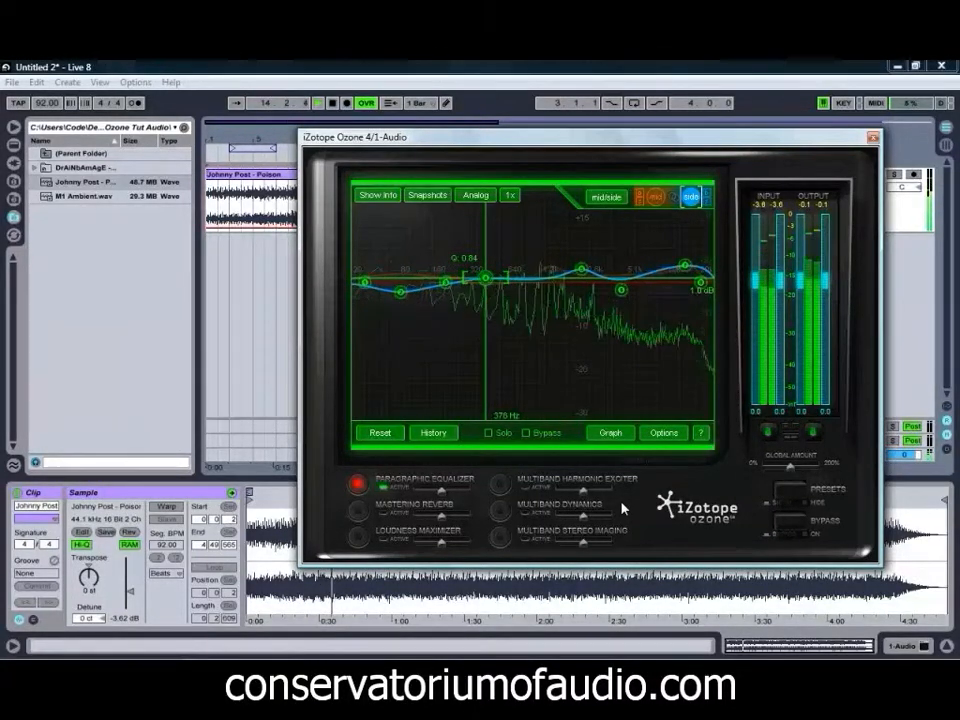
pyautogui.click(797, 529)
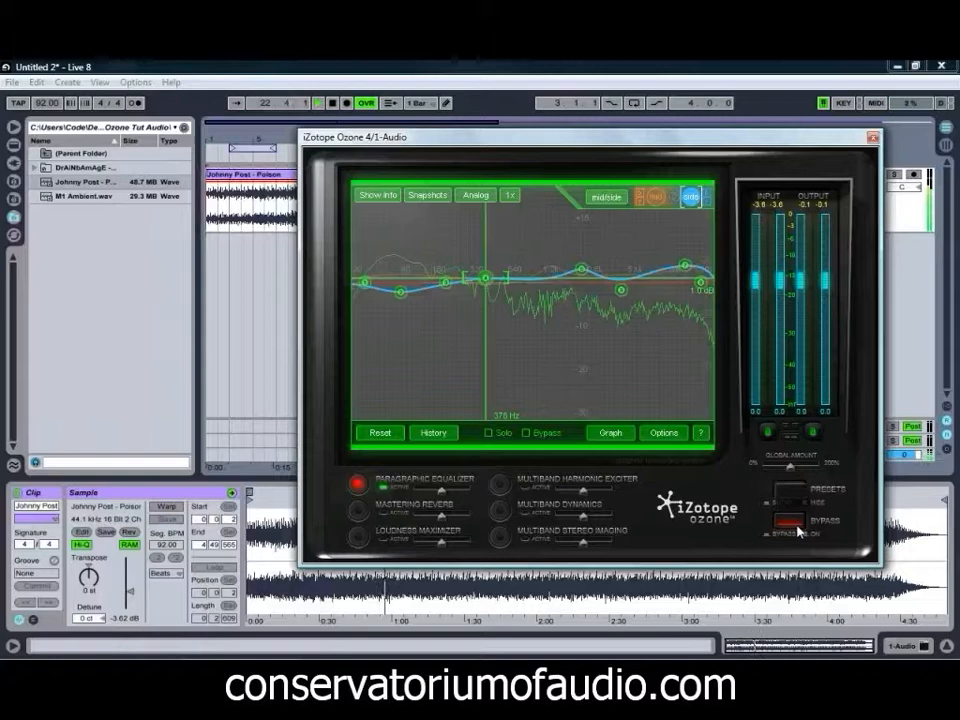
pyautogui.click(797, 529)
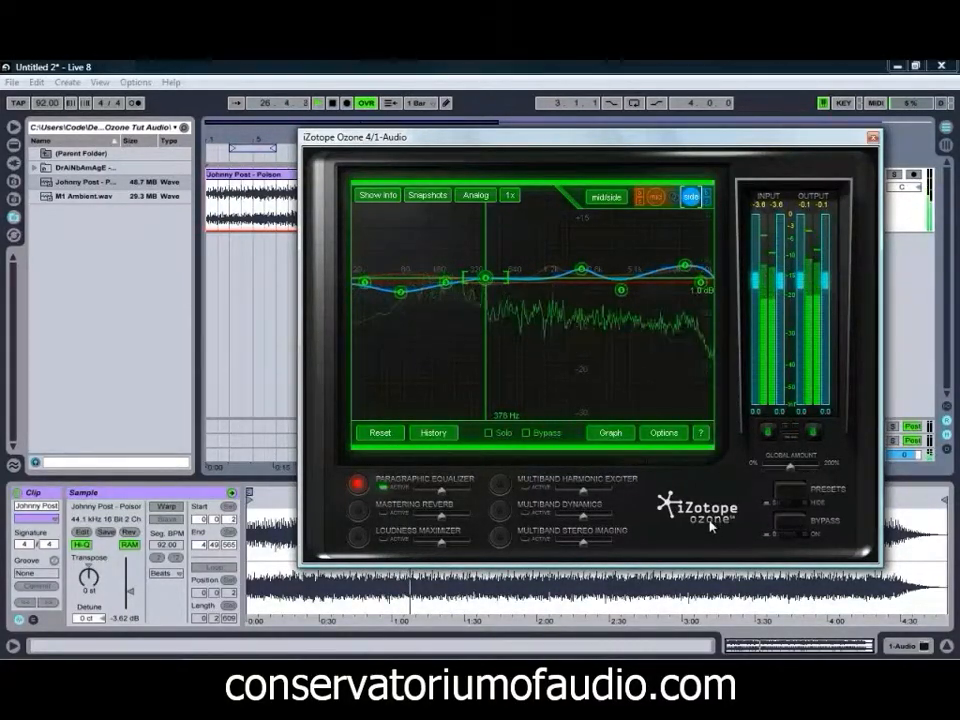
# Activate the Mastering Reverb in mid/side mode and set the mid channel's wet level to 26.7 and pre-delay to 13.2 ms.
pyautogui.click(357, 510)
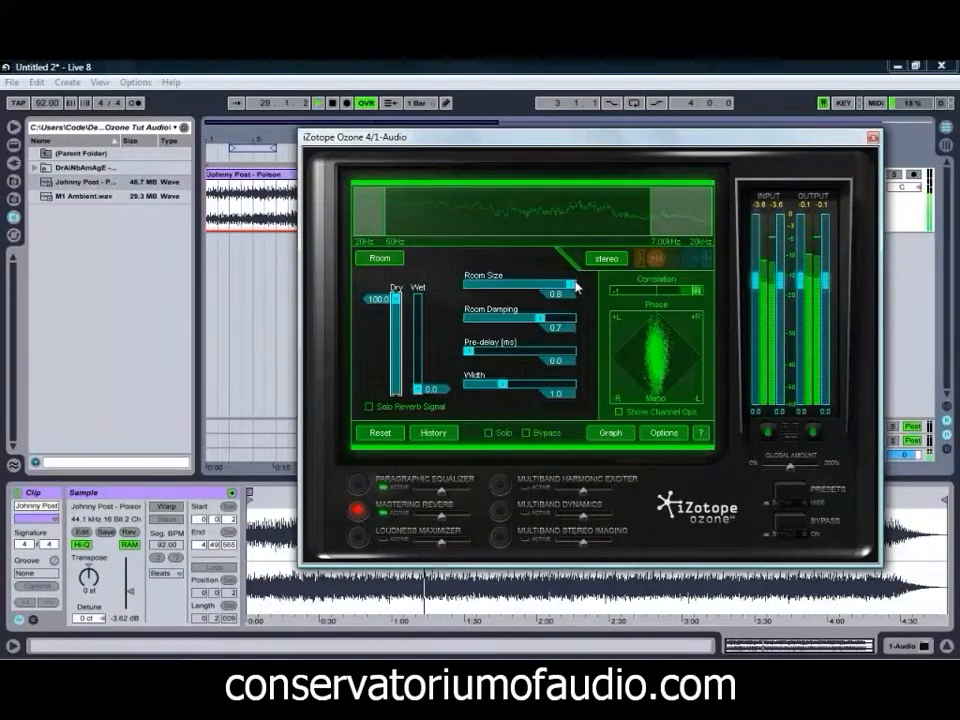
pyautogui.click(605, 258)
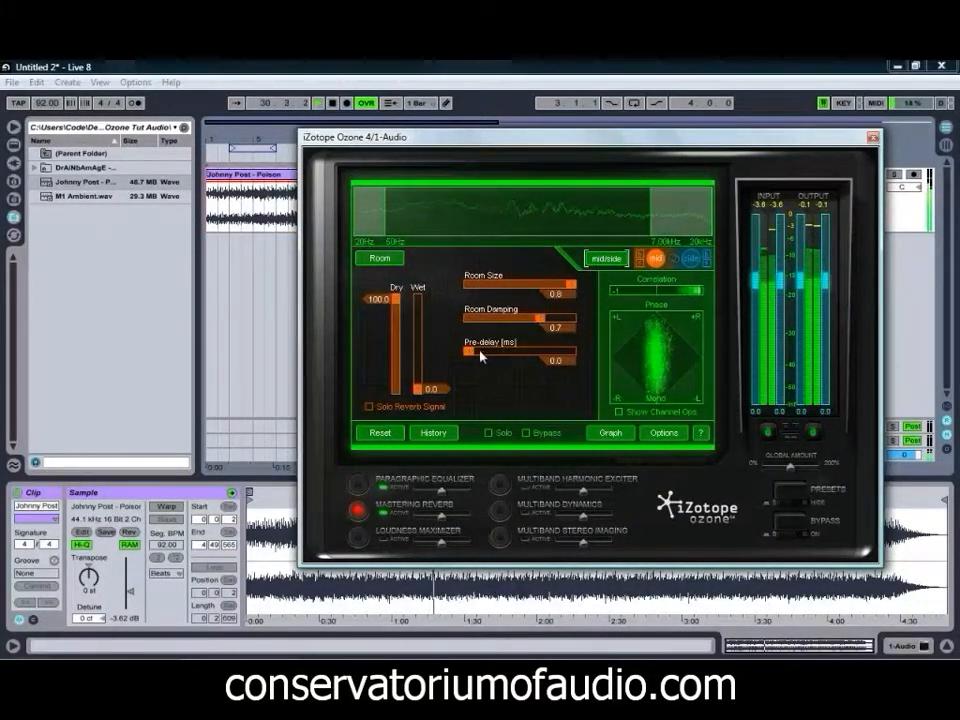
pyautogui.moveTo(432, 400); pyautogui.dragTo(438, 381)
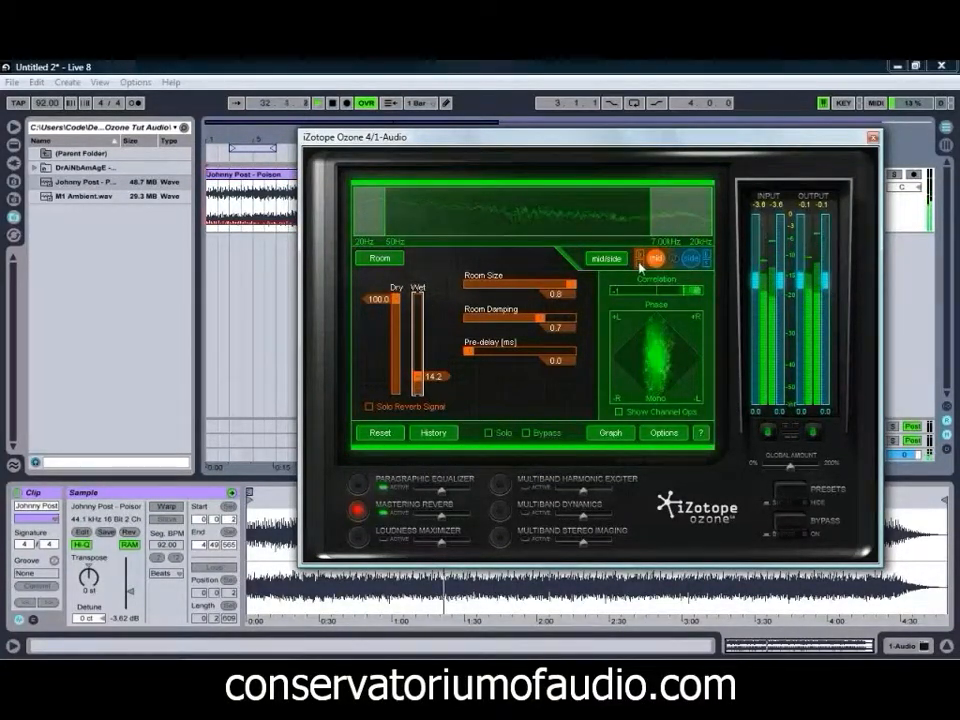
pyautogui.moveTo(438, 382); pyautogui.dragTo(480, 353)
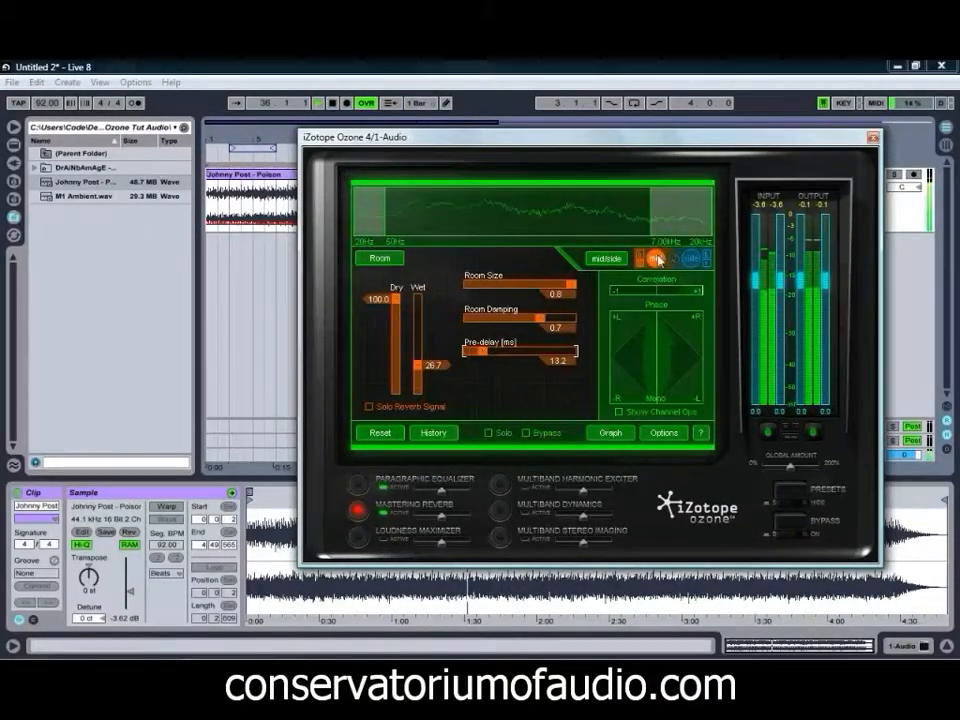
# Set the reverb's wet level to 62.5 for the side channel and 27.5 for the mid channel.
pyautogui.click(690, 258)
pyautogui.moveTo(437, 384); pyautogui.dragTo(445, 333)
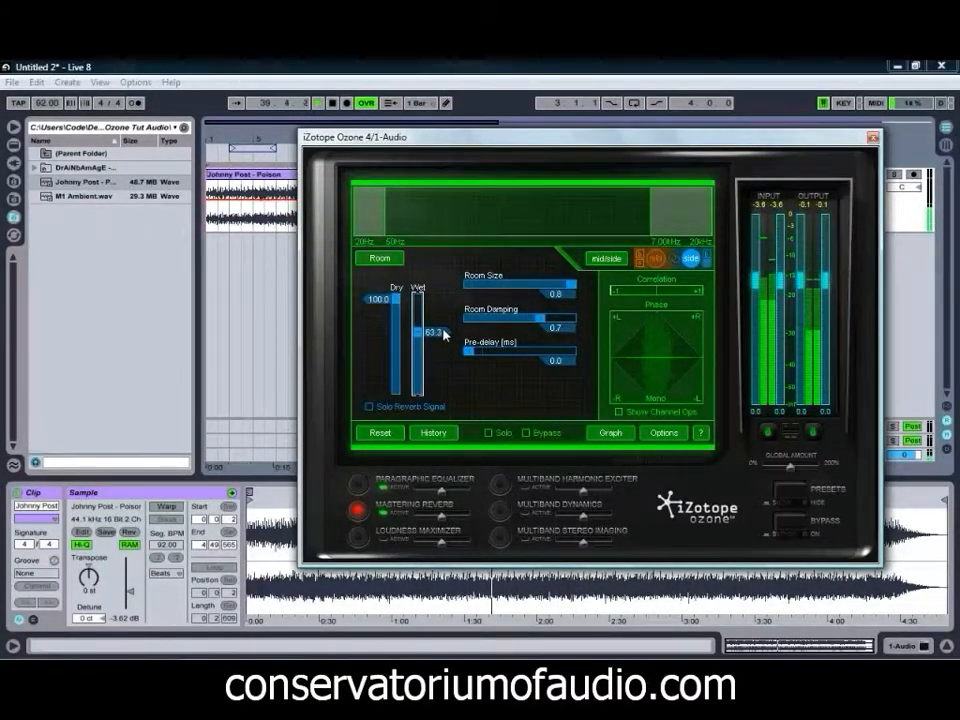
pyautogui.click(656, 258)
pyautogui.moveTo(445, 339); pyautogui.dragTo(433, 364)
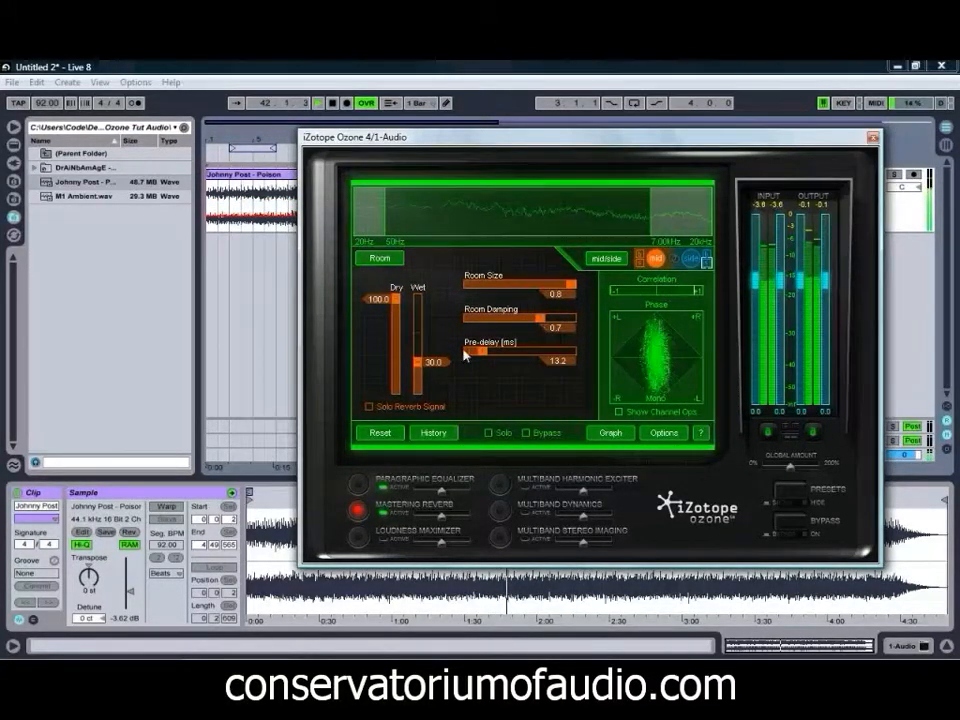
pyautogui.moveTo(437, 368); pyautogui.dragTo(436, 372)
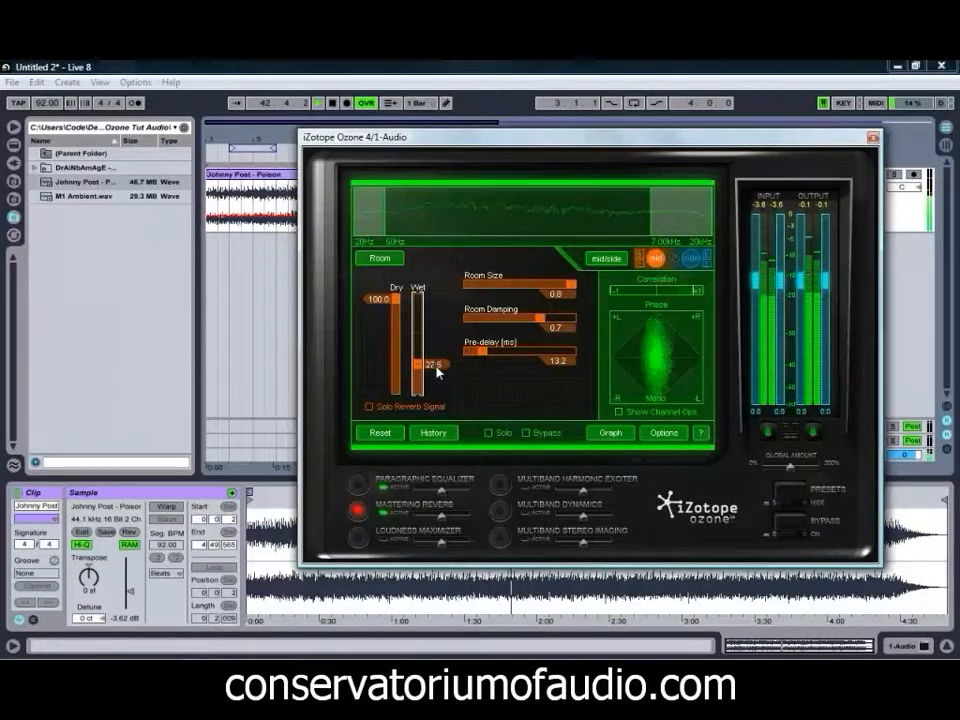
# Set the side reverb's pre-delay to 28.7 ms, raise the reverb's low-frequency cutoff to 202 Hz, and stop playback.
pyautogui.click(690, 258)
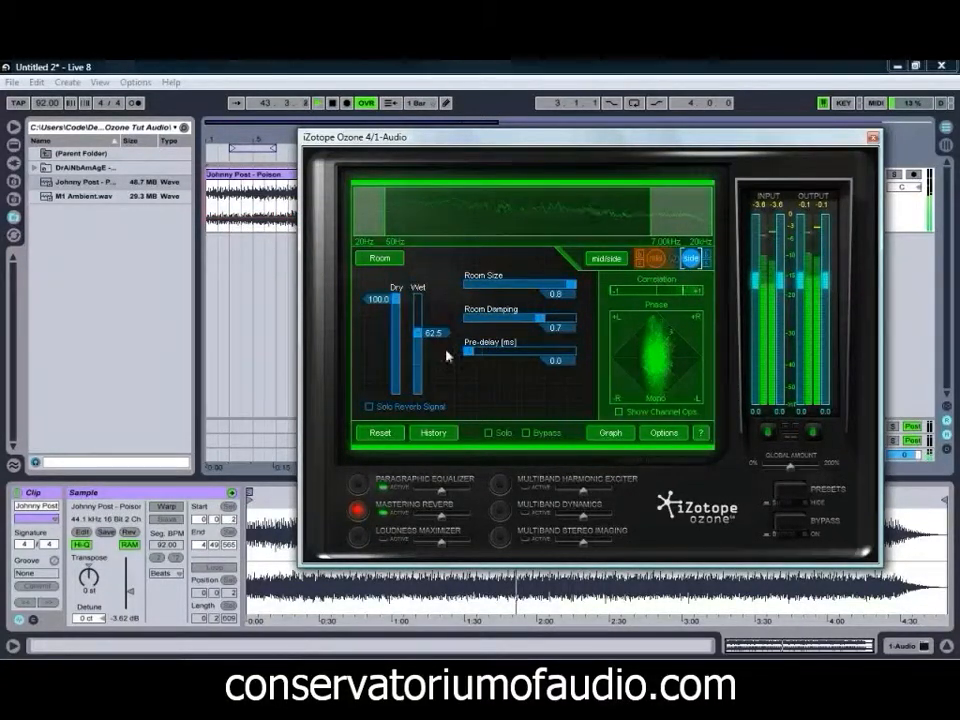
pyautogui.moveTo(468, 352); pyautogui.dragTo(501, 358)
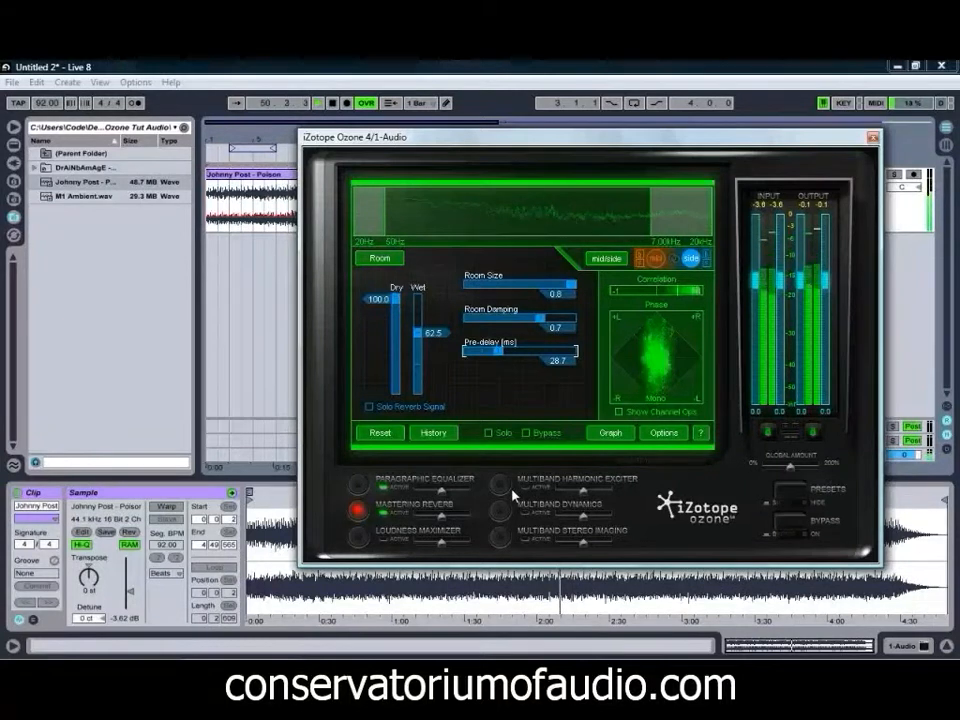
pyautogui.moveTo(388, 223); pyautogui.dragTo(454, 229)
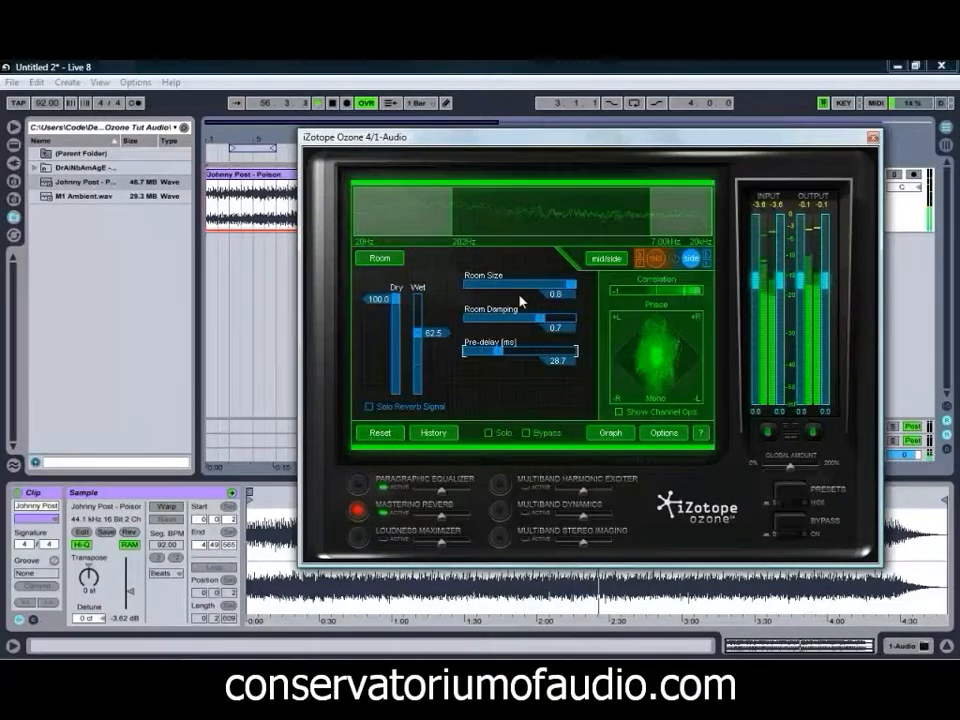
pyautogui.press('space')
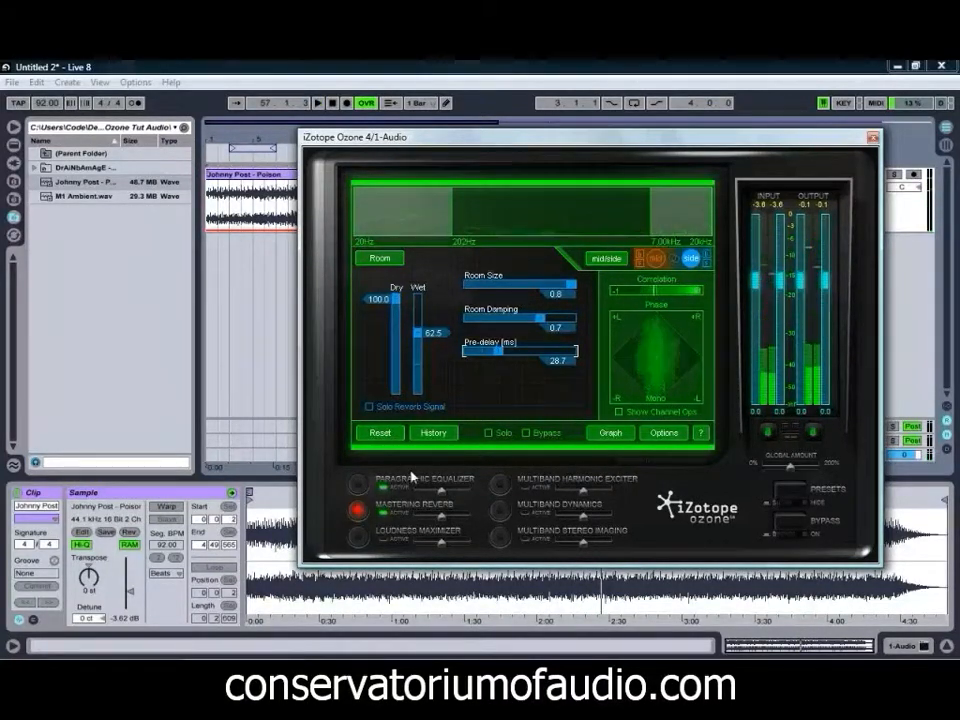
# Activate the Loudness Maximizer and set its character to 5.7 (transparent) and its margin to -0.1 dB.
pyautogui.click(358, 538)
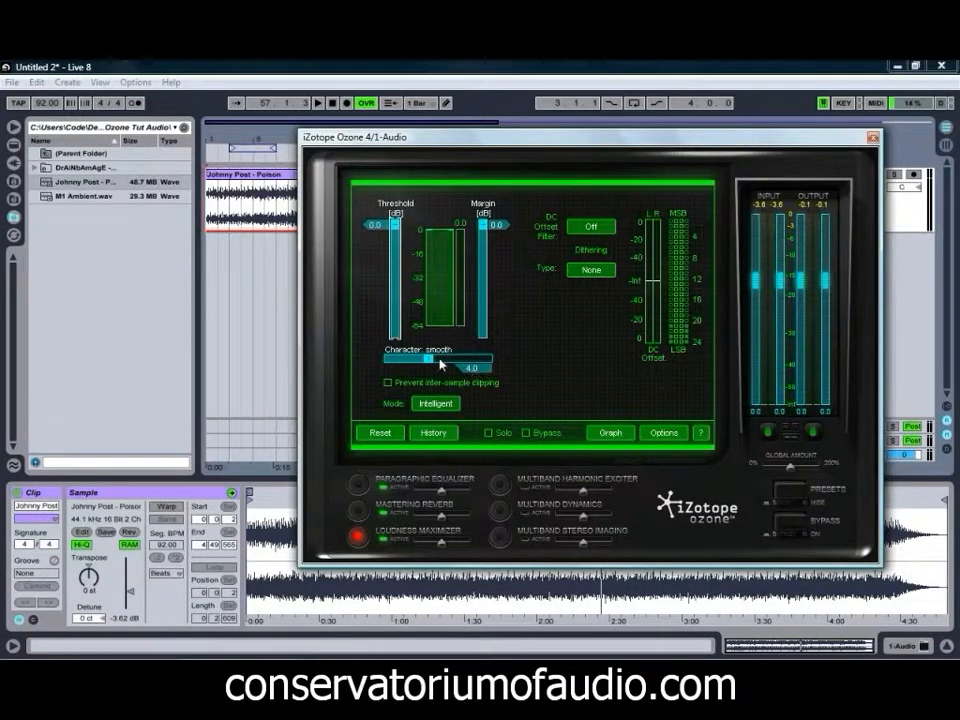
pyautogui.moveTo(432, 365); pyautogui.dragTo(449, 367)
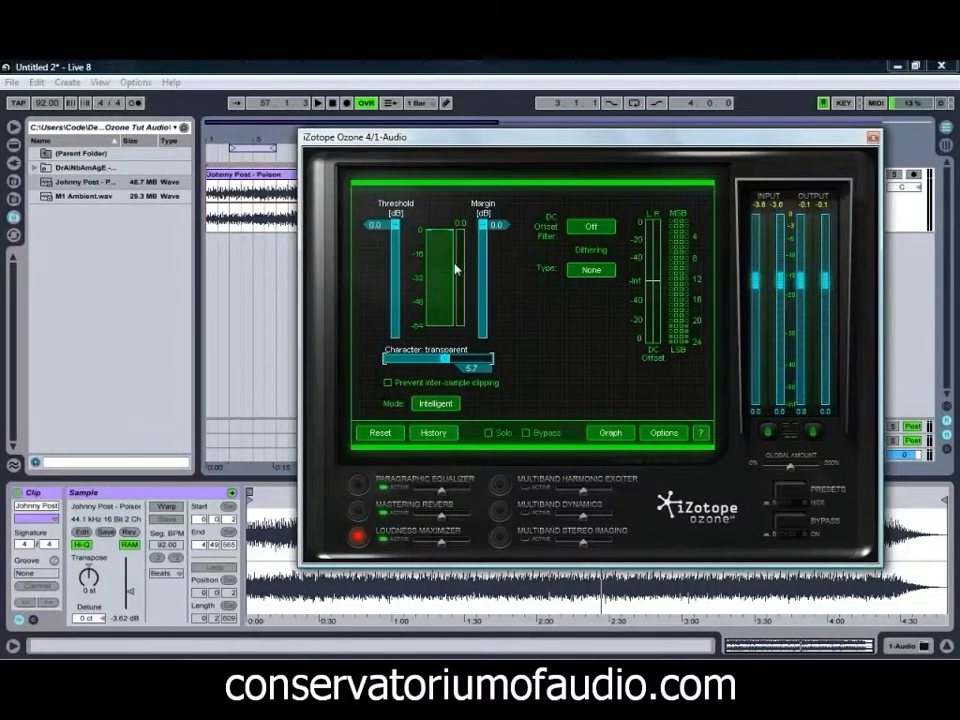
pyautogui.moveTo(495, 225); pyautogui.dragTo(499, 232)
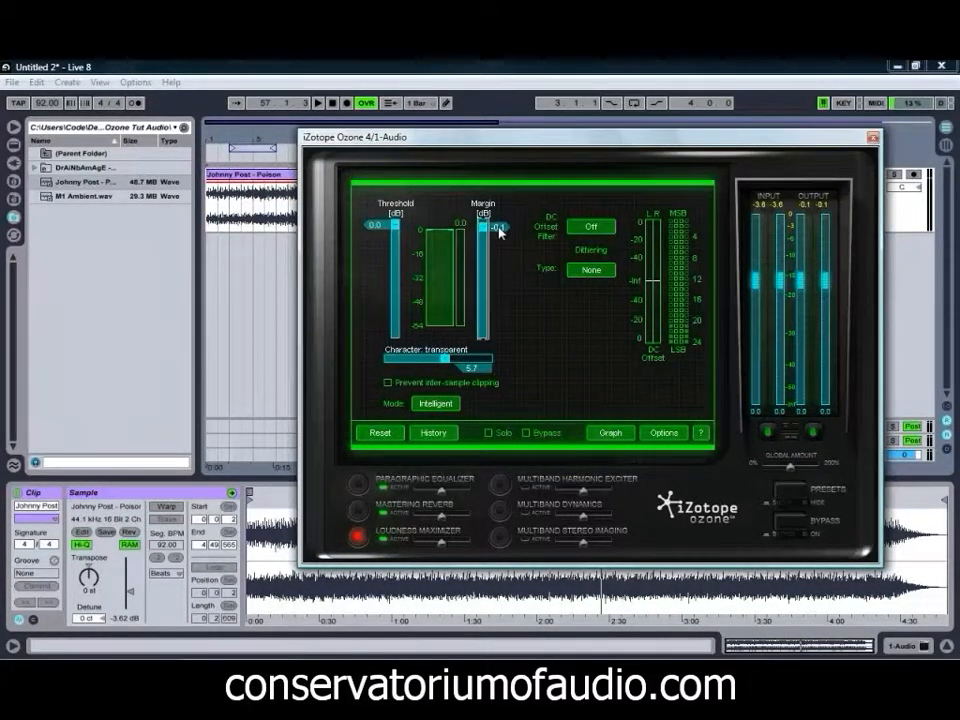
# Play the track while trying Loudness Maximizer thresholds down to -4.3 dB, and bring the threshold back up to -1.0 dB.
pyautogui.press('space')
pyautogui.moveTo(404, 233); pyautogui.dragTo(391, 246)
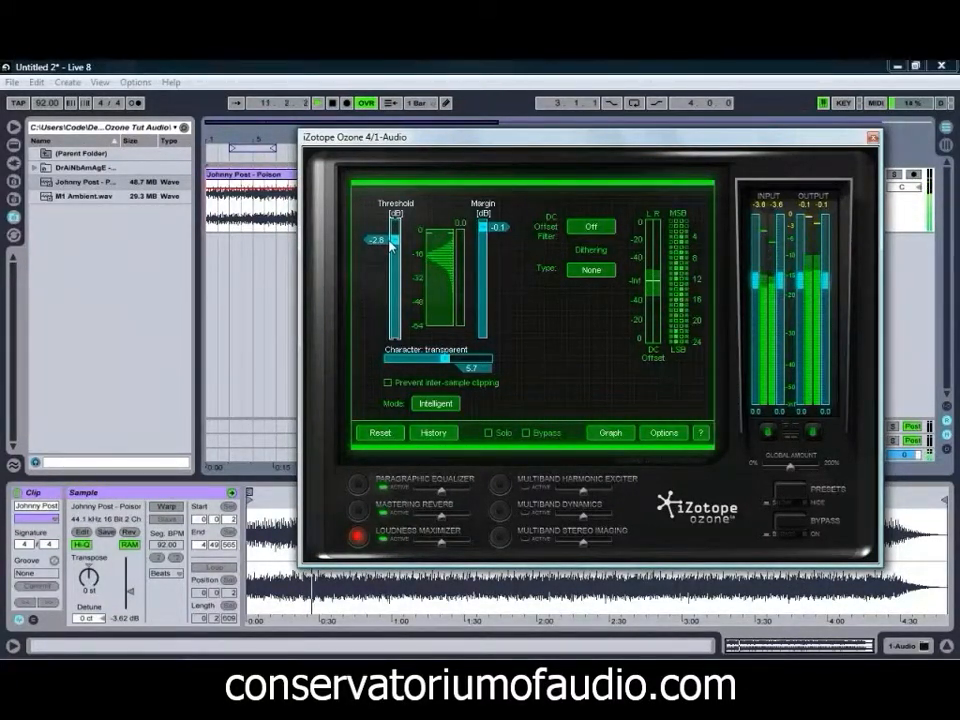
pyautogui.moveTo(390, 246); pyautogui.dragTo(390, 249)
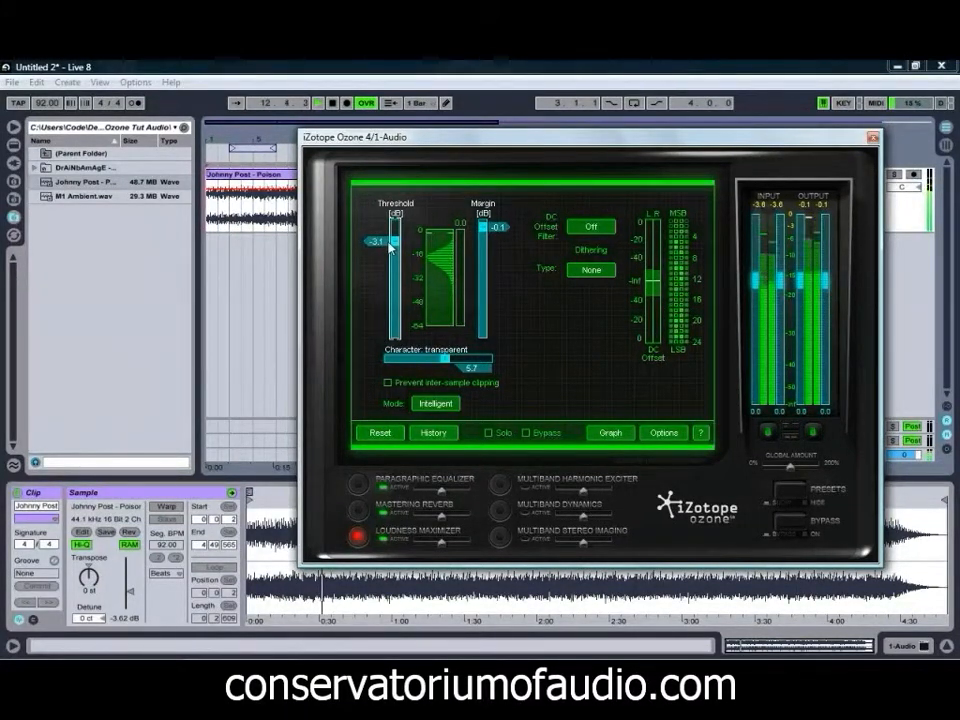
pyautogui.moveTo(390, 248)
pyautogui.mouseDown()
pyautogui.moveTo(385, 262)
pyautogui.moveTo(388, 253)
pyautogui.mouseUp()
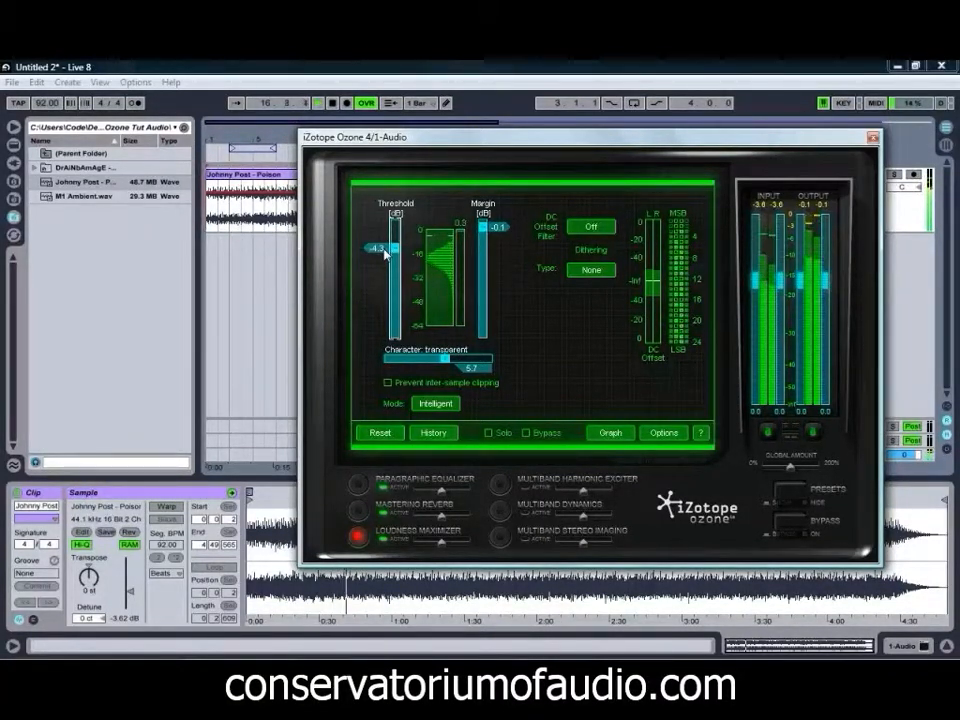
pyautogui.moveTo(387, 254); pyautogui.dragTo(392, 232)
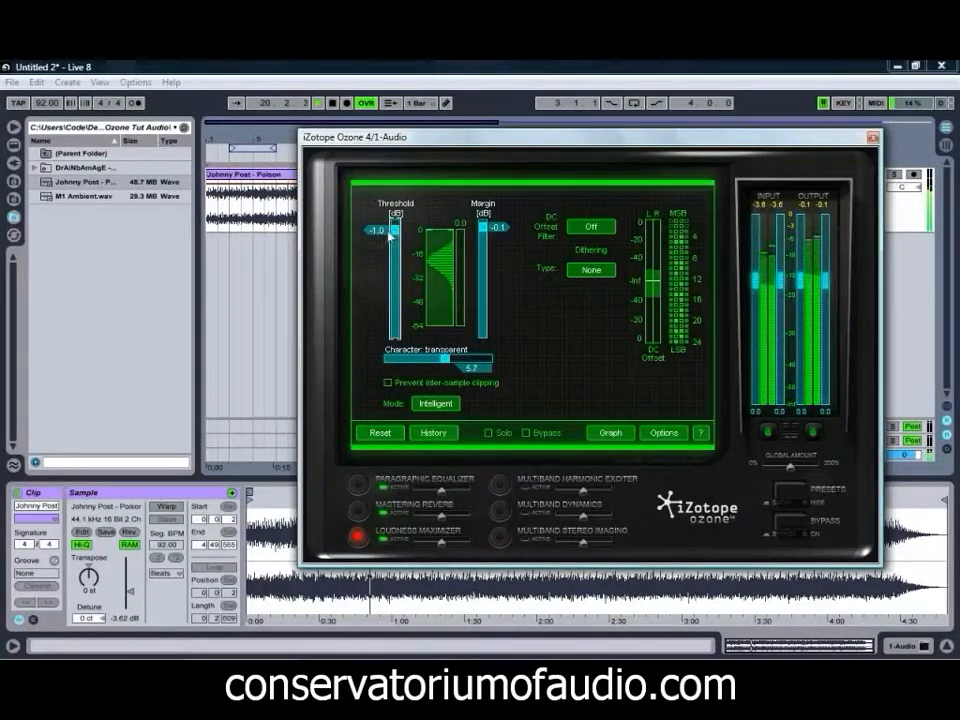
# Lower the Loudness Maximizer threshold to -4.6 dB and activate the Multiband Harmonic Exciter in mid/side mode.
pyautogui.moveTo(387, 234)
pyautogui.mouseDown()
pyautogui.moveTo(381, 287)
pyautogui.moveTo(392, 248)
pyautogui.mouseUp()
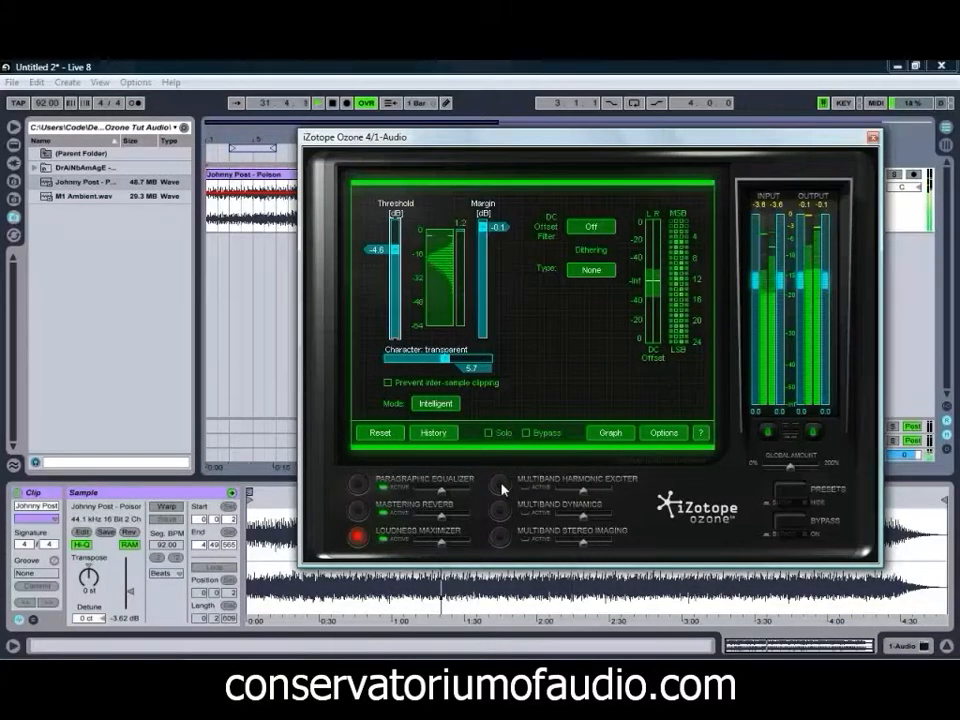
pyautogui.click(500, 484)
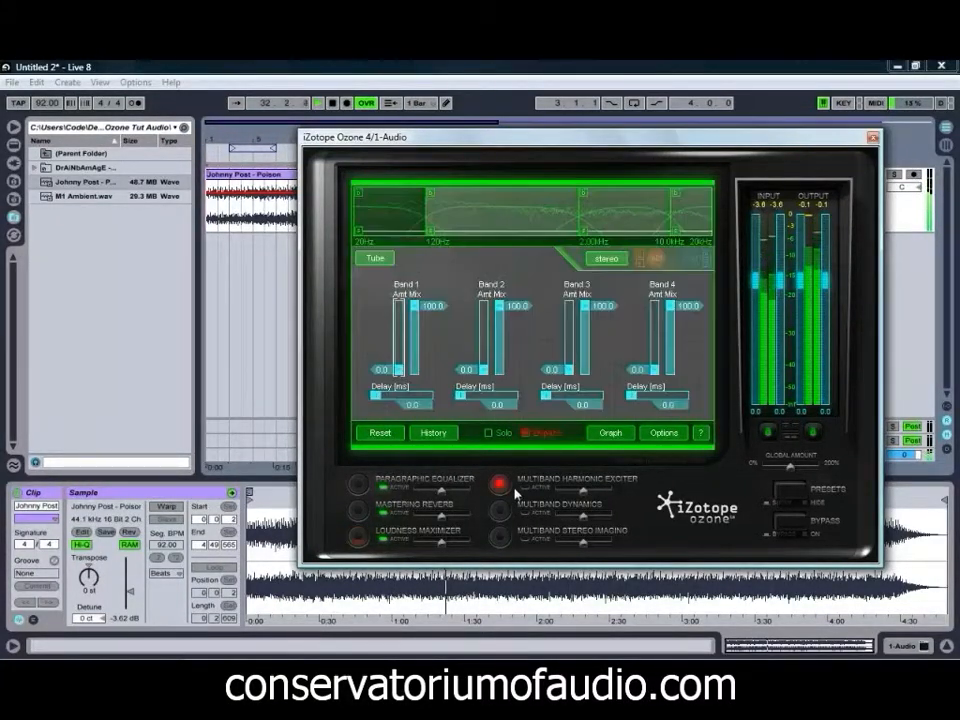
pyautogui.click(526, 432)
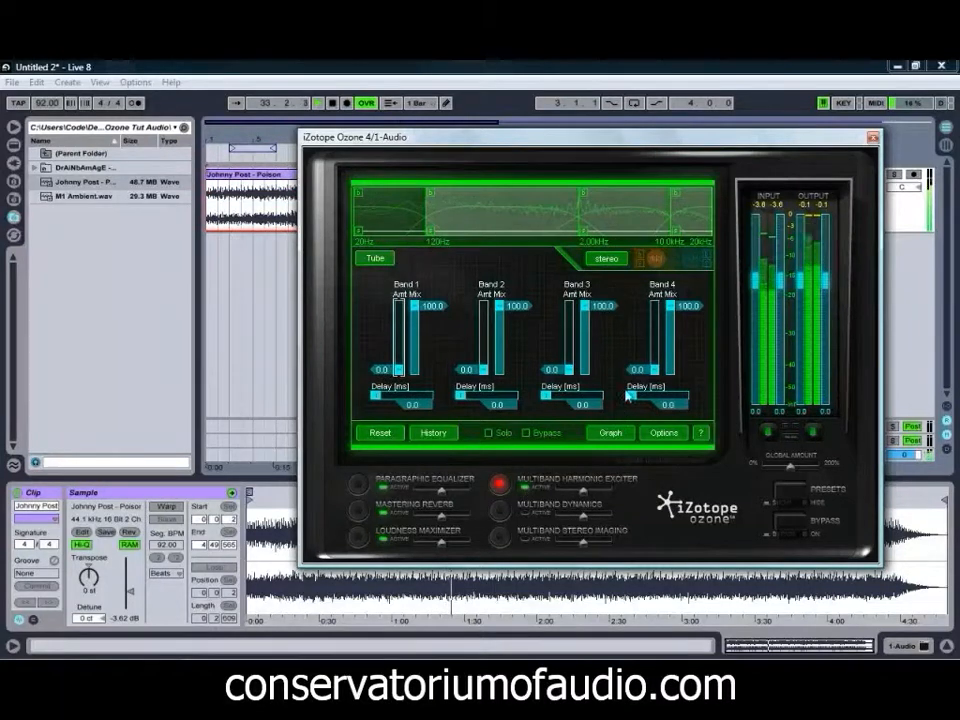
pyautogui.click(610, 262)
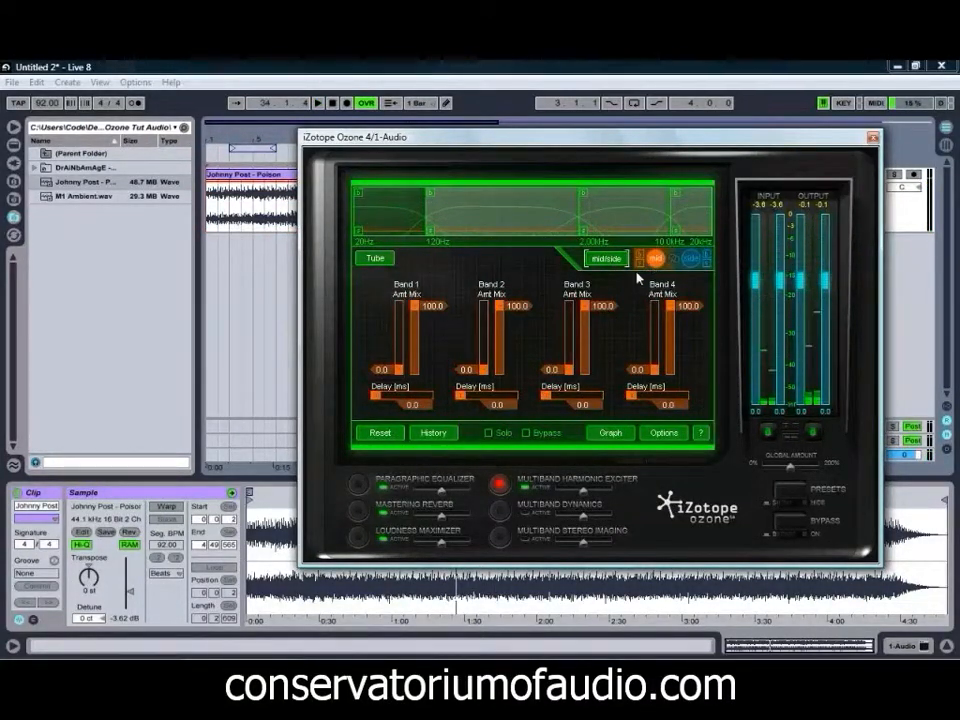
# Set the mid channel's exciter amounts to 7.4 for band 4, 4.2 for band 3 and 1.9 for band 2.
pyautogui.moveTo(640, 372); pyautogui.dragTo(640, 340)
pyautogui.moveTo(553, 371); pyautogui.dragTo(553, 353)
pyautogui.moveTo(467, 371); pyautogui.dragTo(470, 363)
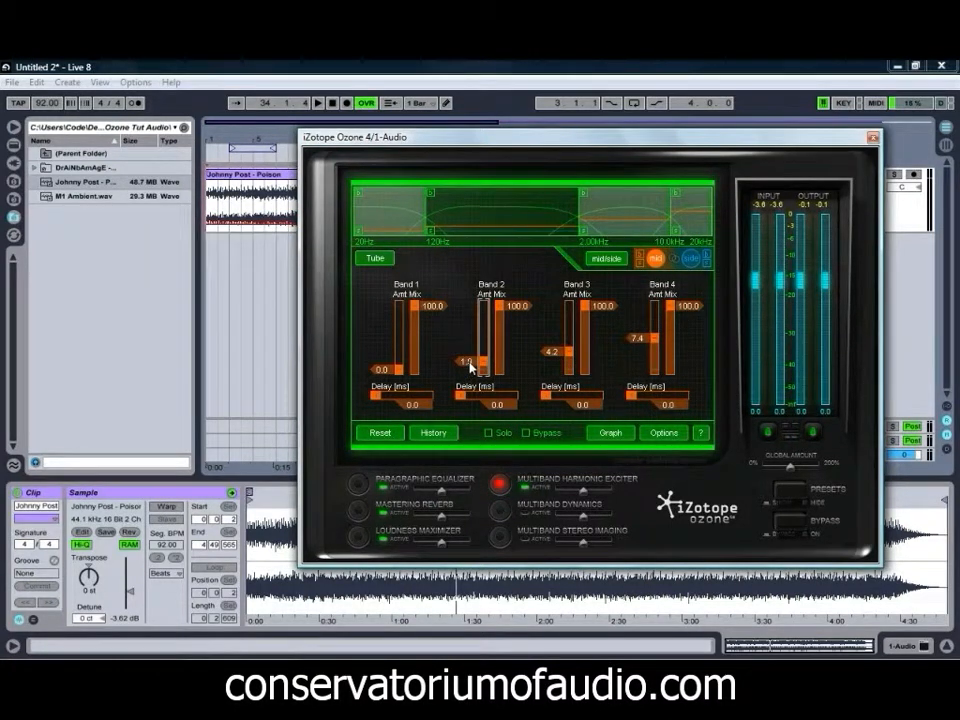
# Switch the exciter to the side channel and set its amounts to 4.8 for band 4, 1.9 for band 3 and 1.2 for band 2.
pyautogui.click(691, 258)
pyautogui.moveTo(643, 369); pyautogui.dragTo(648, 349)
pyautogui.moveTo(548, 375); pyautogui.dragTo(558, 366)
pyautogui.moveTo(483, 378); pyautogui.dragTo(480, 366)
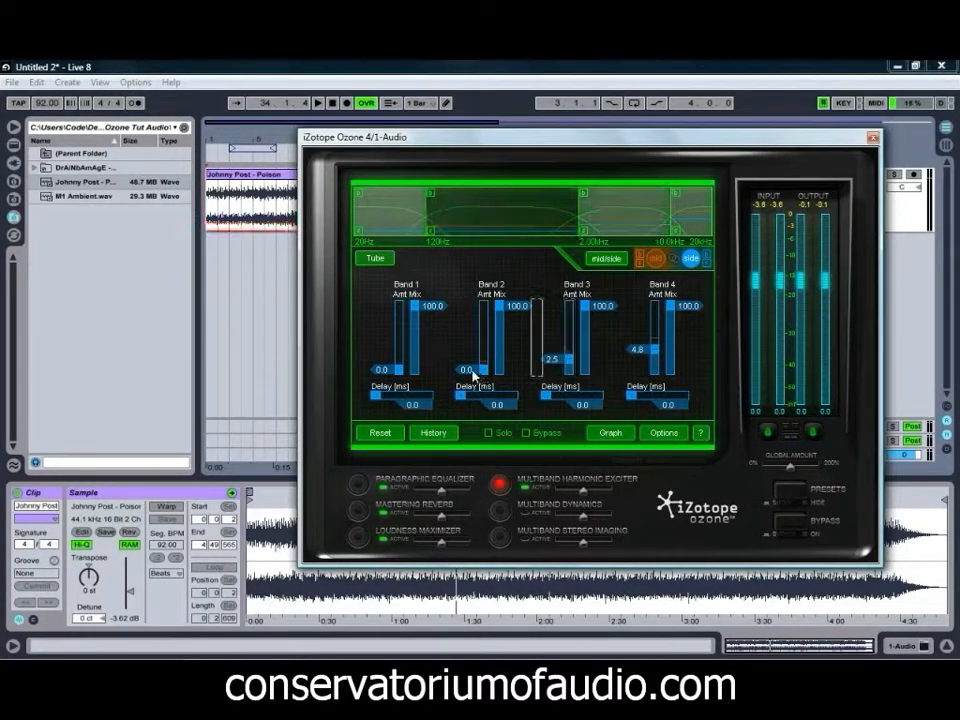
pyautogui.moveTo(568, 358); pyautogui.dragTo(561, 364)
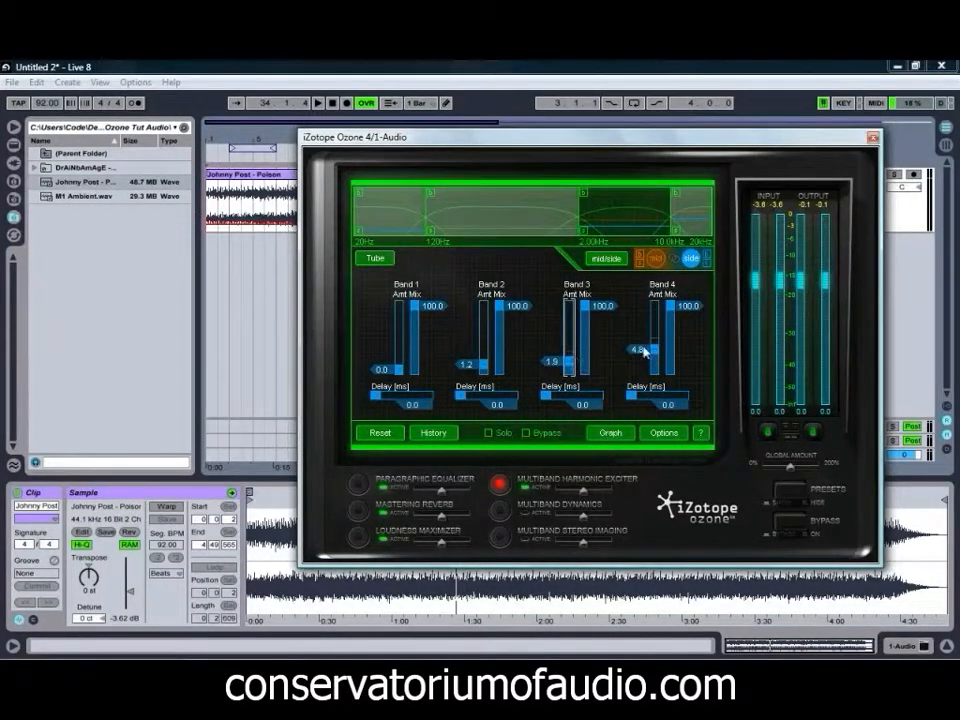
# Raise the side exciter amounts to 10.1 for band 4, 5.8 for band 3, 2.6 for band 2 and 1.2 for band 1.
pyautogui.moveTo(642, 352); pyautogui.dragTo(642, 328)
pyautogui.moveTo(556, 362); pyautogui.dragTo(556, 345)
pyautogui.moveTo(470, 367); pyautogui.dragTo(470, 359)
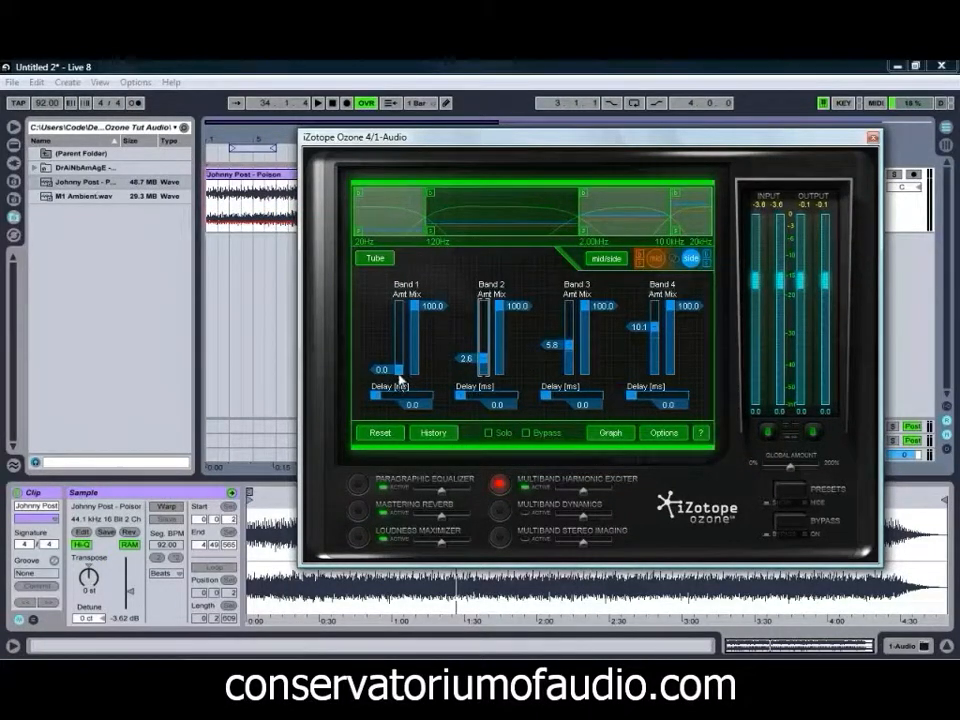
pyautogui.moveTo(387, 371); pyautogui.dragTo(388, 370)
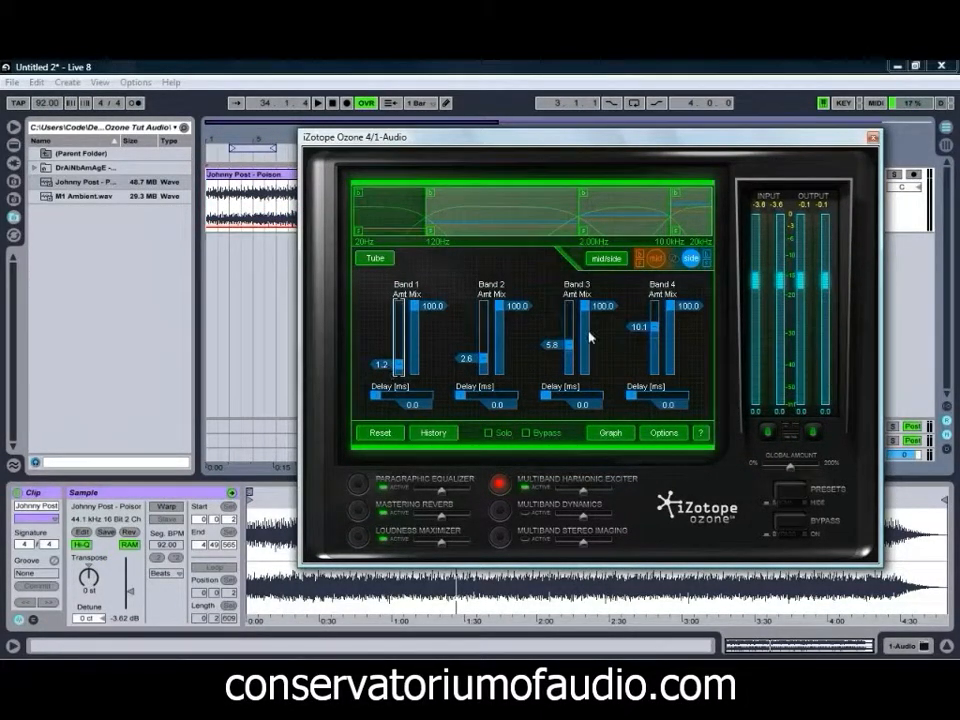
# Play the track and reduce the side exciter amounts to 8.3, 4.9, 1.9 and 0.7 for bands 4, 3, 2 and 1.
pyautogui.press('space')
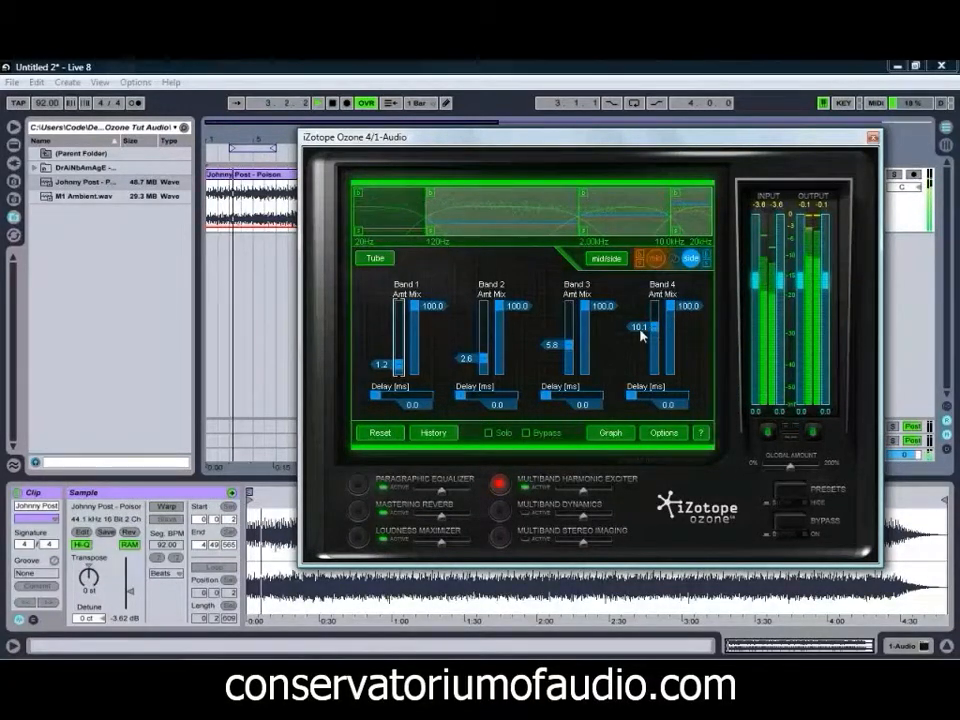
pyautogui.moveTo(650, 330); pyautogui.dragTo(650, 337)
pyautogui.moveTo(551, 343); pyautogui.dragTo(553, 350)
pyautogui.moveTo(463, 362); pyautogui.dragTo(467, 371)
pyautogui.moveTo(398, 366); pyautogui.dragTo(384, 374)
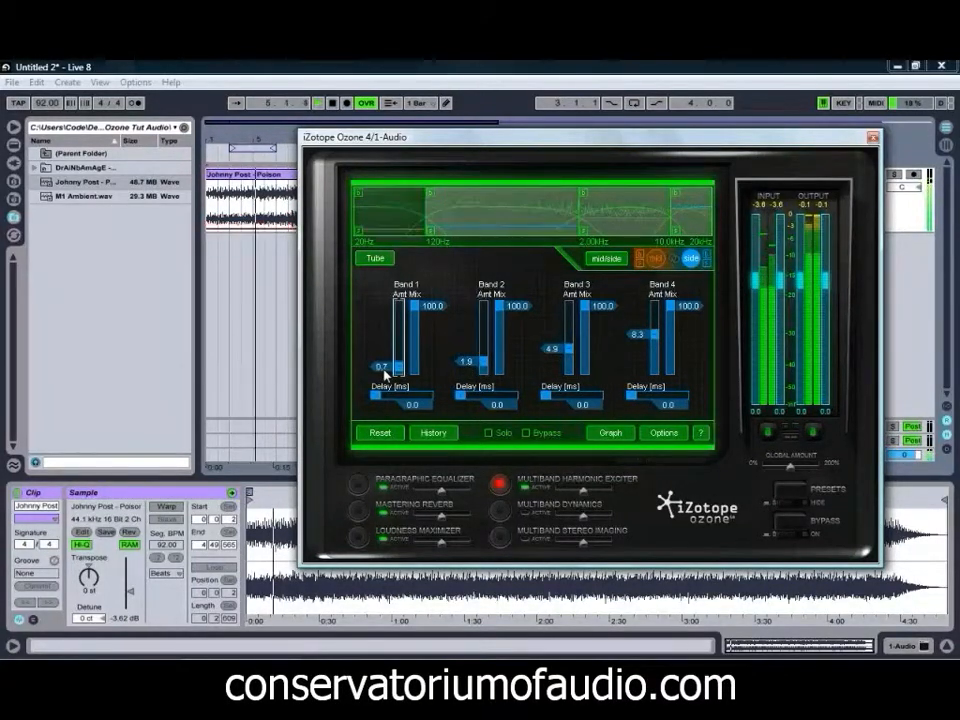
# Lower the mid channel's exciter amounts to 4.9 for band 4, 2.3 for band 3 and 1.1 for band 2, and stop playback.
pyautogui.click(655, 258)
pyautogui.moveTo(553, 356); pyautogui.dragTo(545, 368)
pyautogui.moveTo(465, 368); pyautogui.dragTo(467, 369)
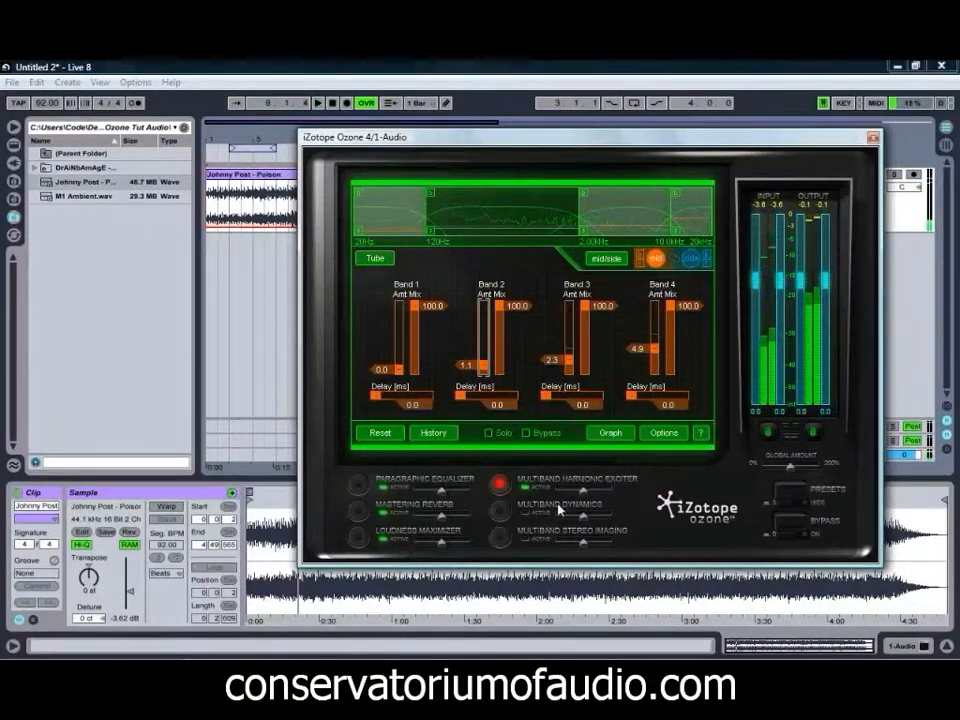
# Activate Multiband Dynamics and, during playback, set band 1's compressor ratio to 2.37 and threshold to -27.9 dB with auto gain compensation on.
pyautogui.click(499, 511)
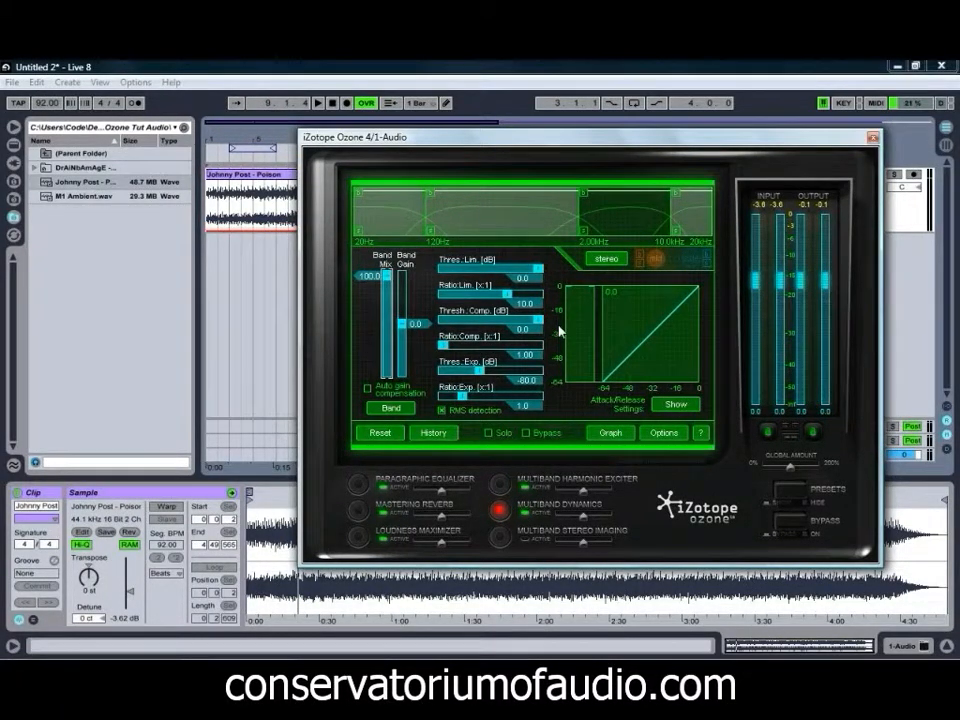
pyautogui.press('space')
pyautogui.click(402, 214)
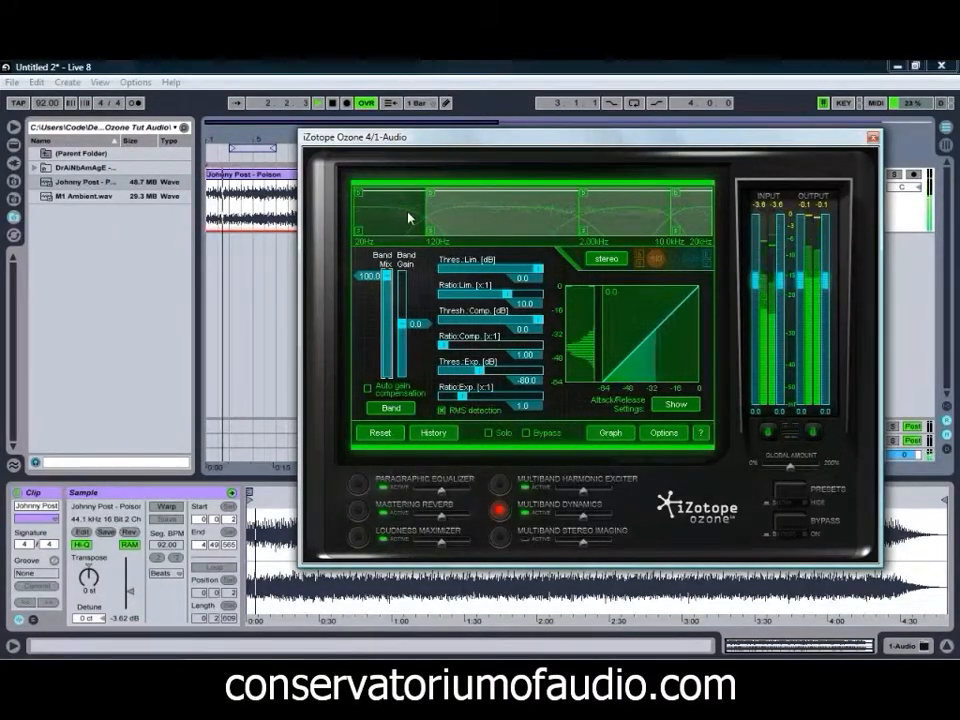
pyautogui.moveTo(464, 346); pyautogui.dragTo(519, 332)
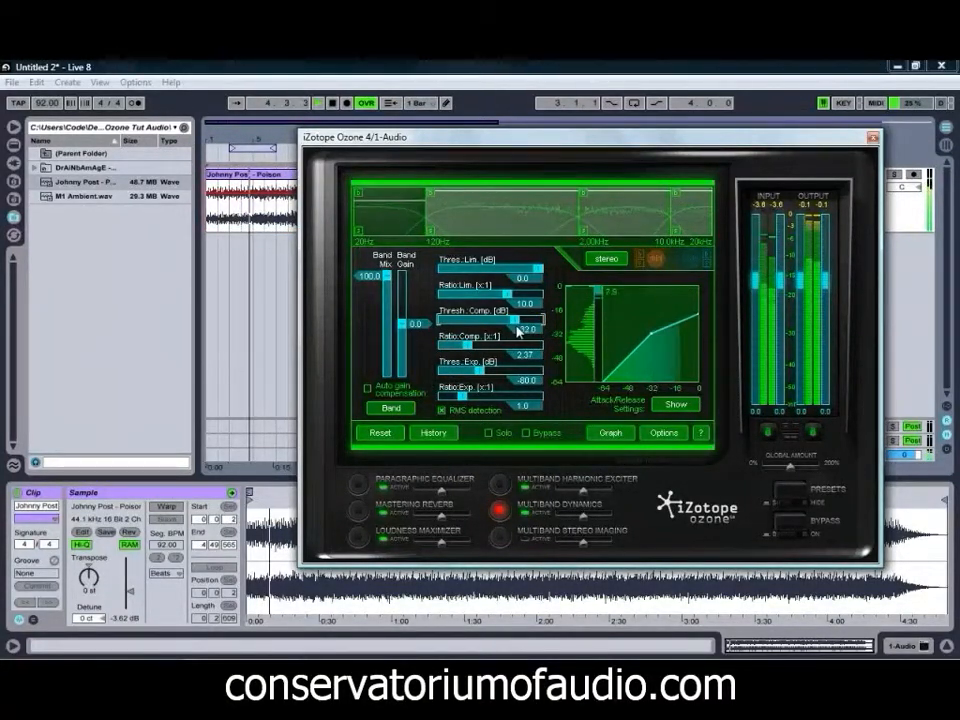
pyautogui.click(368, 388)
pyautogui.moveTo(512, 323); pyautogui.dragTo(519, 326)
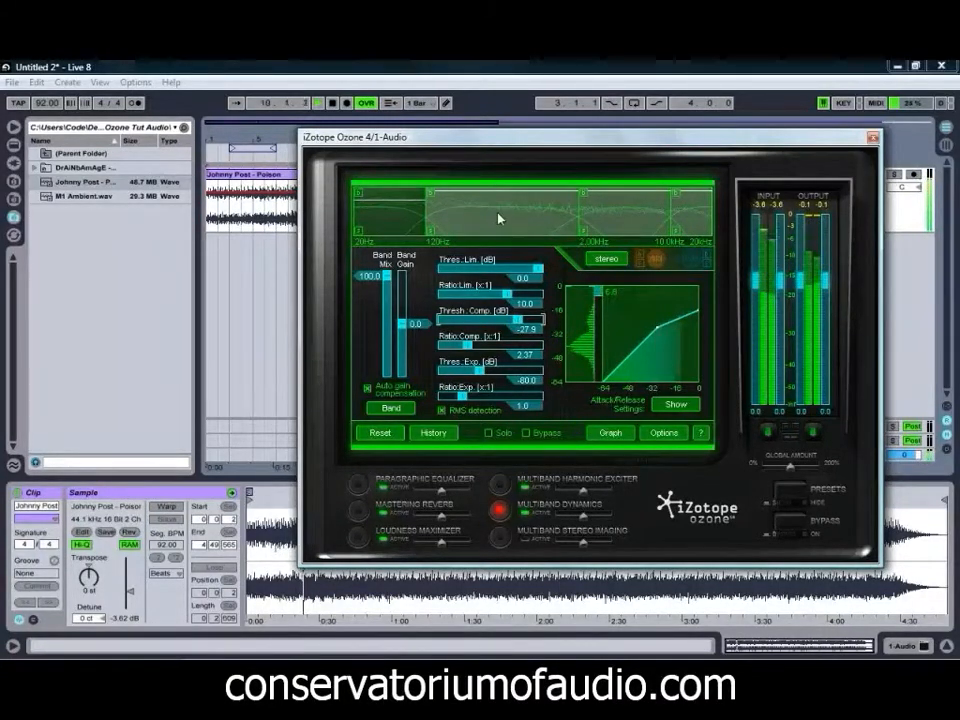
# Set band 2's compressor ratio to 2.07 and its compressor threshold to -17.5 dB.
pyautogui.click(499, 221)
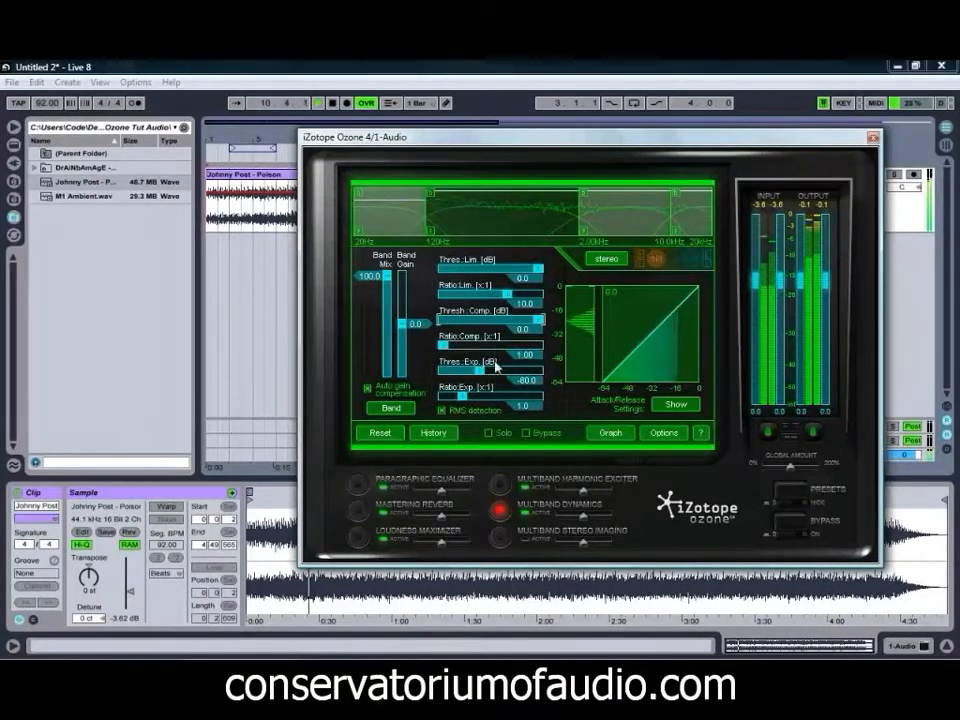
pyautogui.moveTo(443, 345); pyautogui.dragTo(463, 345)
pyautogui.moveTo(540, 321); pyautogui.dragTo(522, 325)
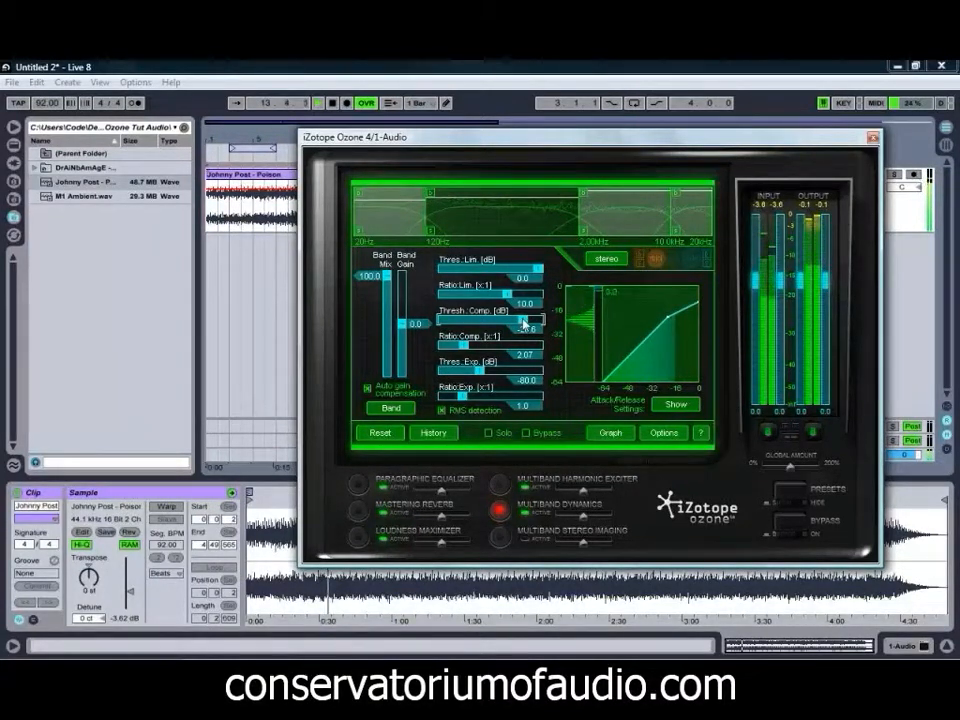
pyautogui.moveTo(522, 325); pyautogui.dragTo(535, 324)
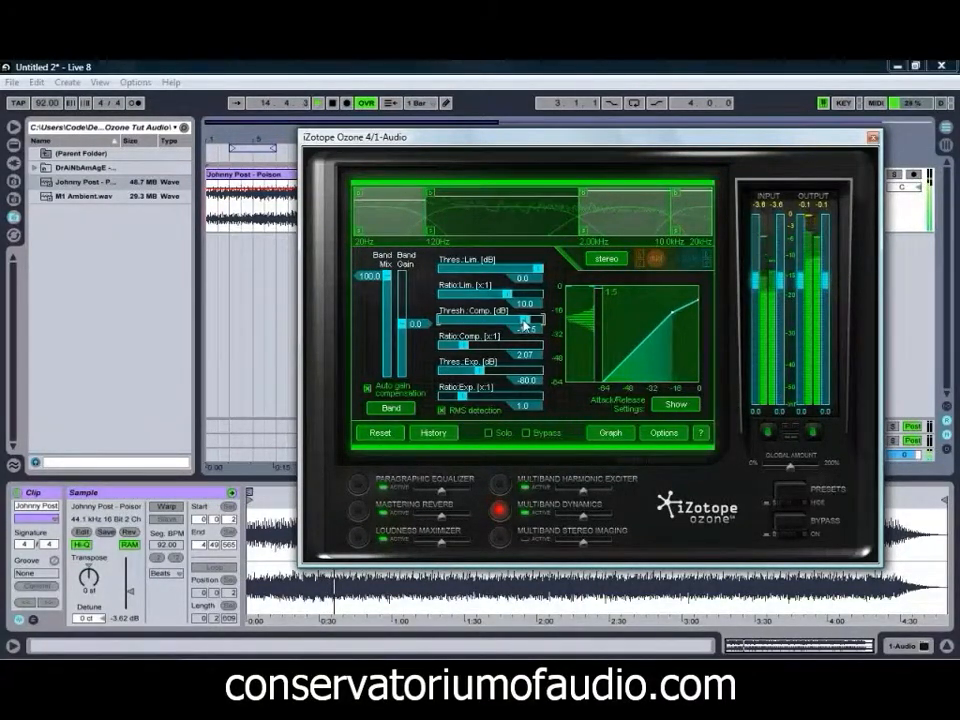
# Set band 3's compressor ratio to 2.25 and its compressor threshold to -31.0 dB.
pyautogui.click(612, 230)
pyautogui.moveTo(447, 347); pyautogui.dragTo(465, 345)
pyautogui.moveTo(538, 323); pyautogui.dragTo(520, 324)
pyautogui.moveTo(463, 346); pyautogui.dragTo(466, 346)
pyautogui.moveTo(520, 324); pyautogui.dragTo(515, 327)
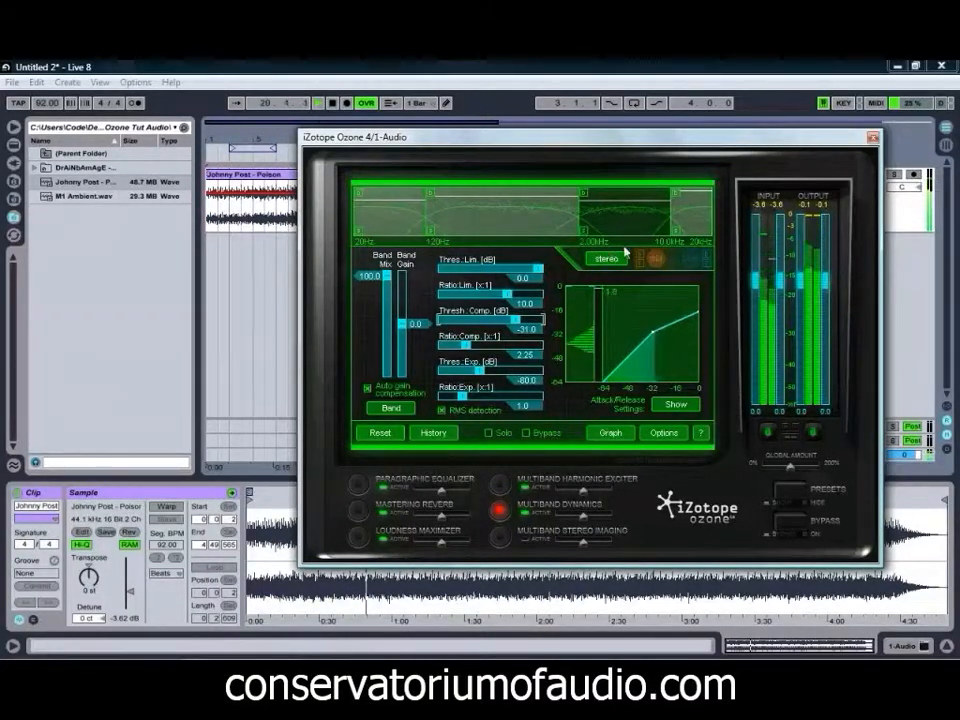
# Set band 4's compressor ratio to 3.02 and its compressor threshold to -35.1 dB, and stop playback.
pyautogui.click(696, 224)
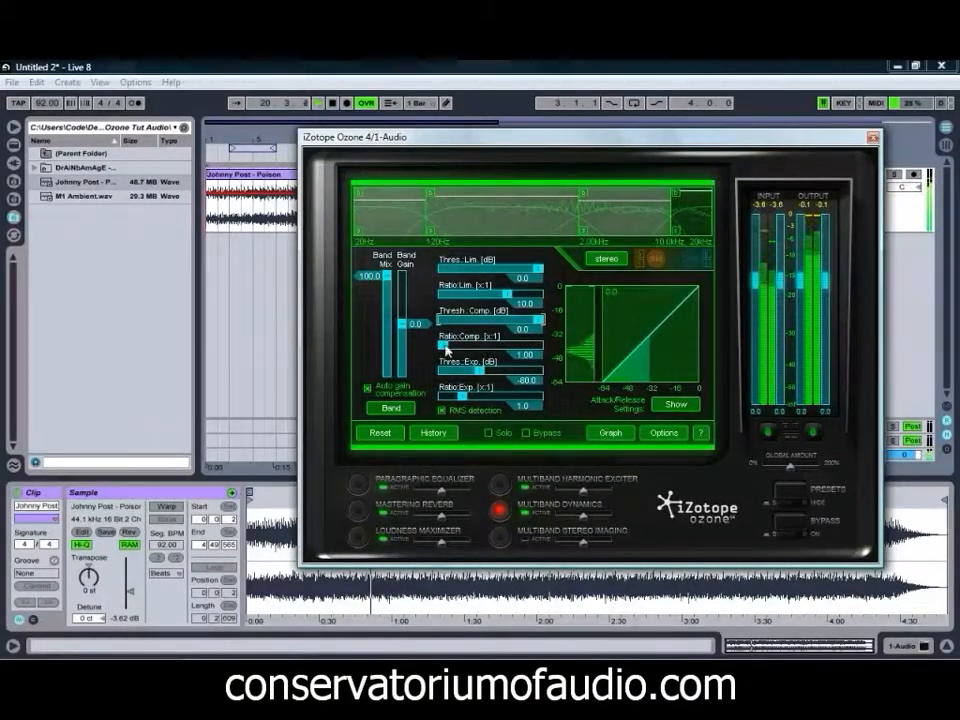
pyautogui.click(470, 346)
pyautogui.moveTo(532, 321); pyautogui.dragTo(510, 322)
pyautogui.click(480, 348)
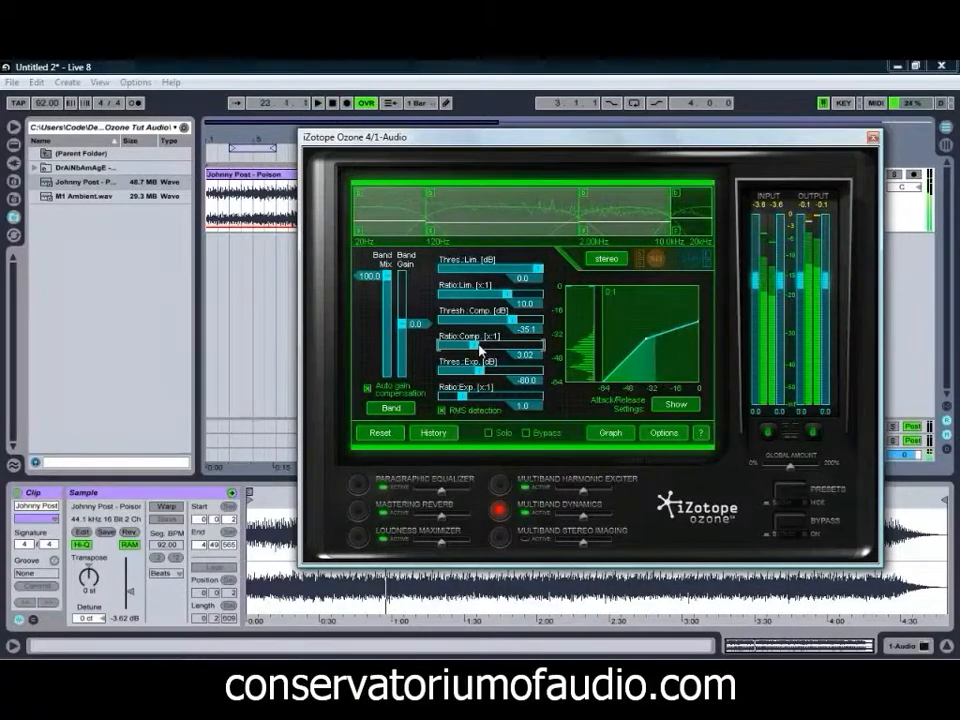
# Review the compression curves of bands 3 and 2, and set band 1's limiter attack to 25 ms and release to 178 ms.
pyautogui.click(636, 210)
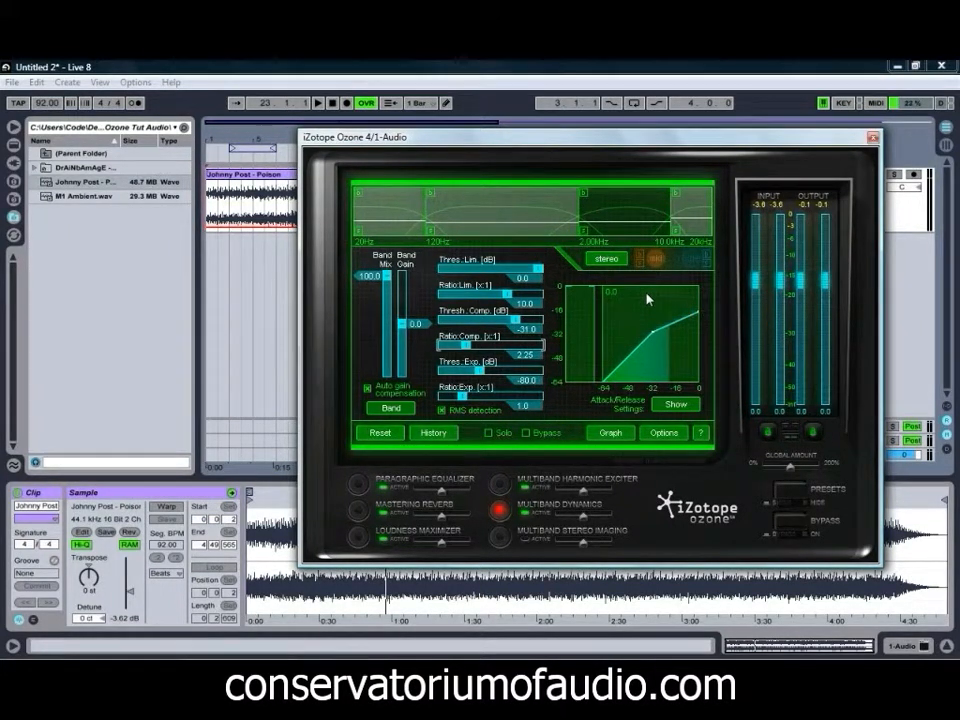
pyautogui.click(478, 207)
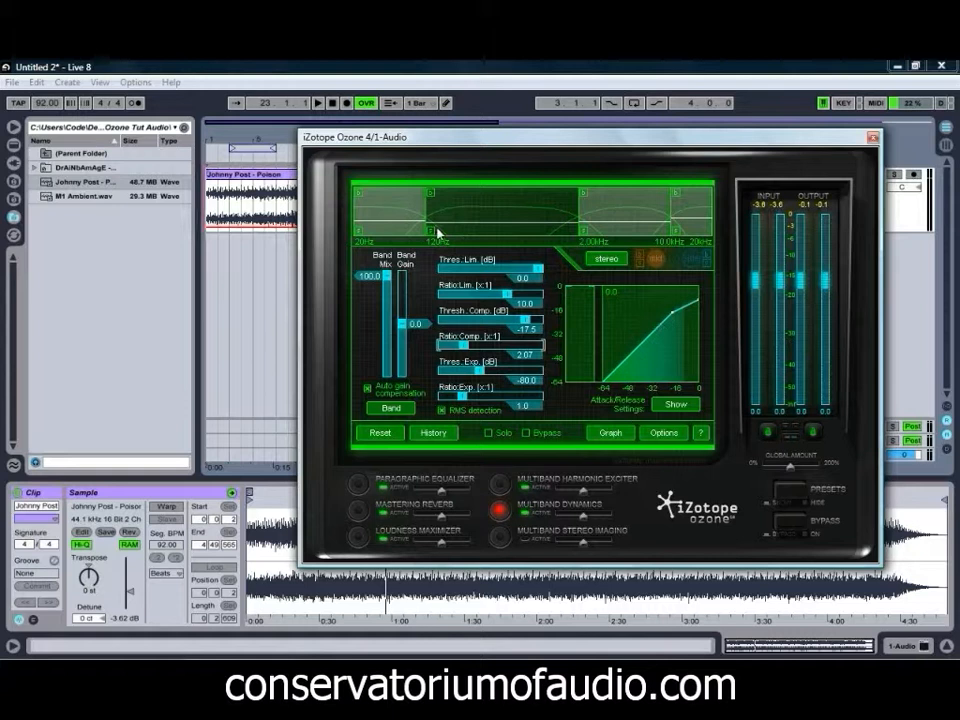
pyautogui.click(395, 211)
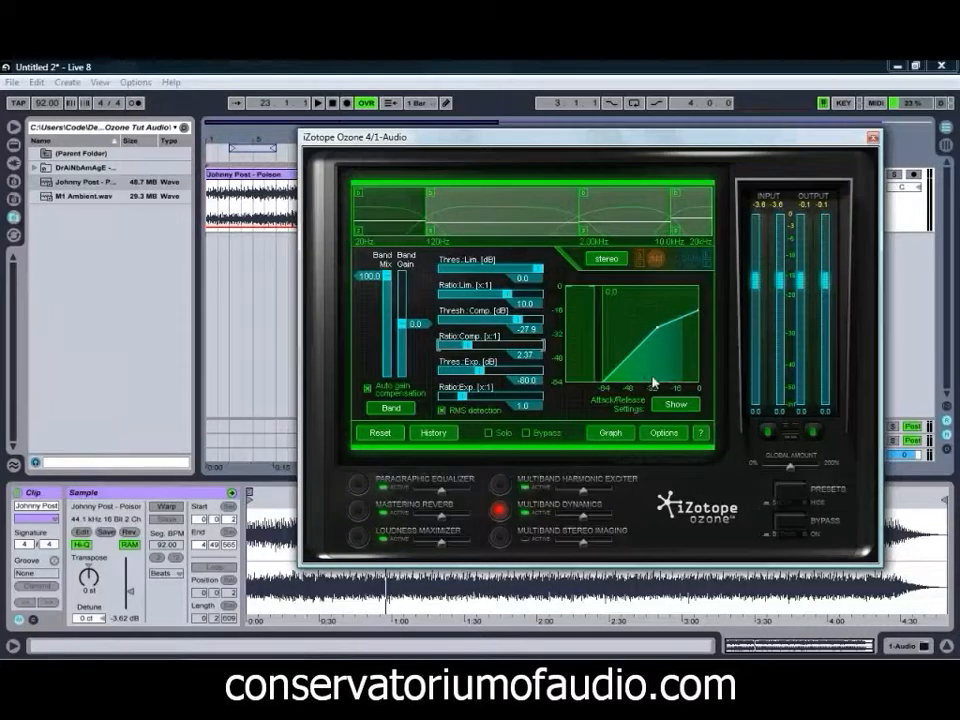
pyautogui.click(668, 406)
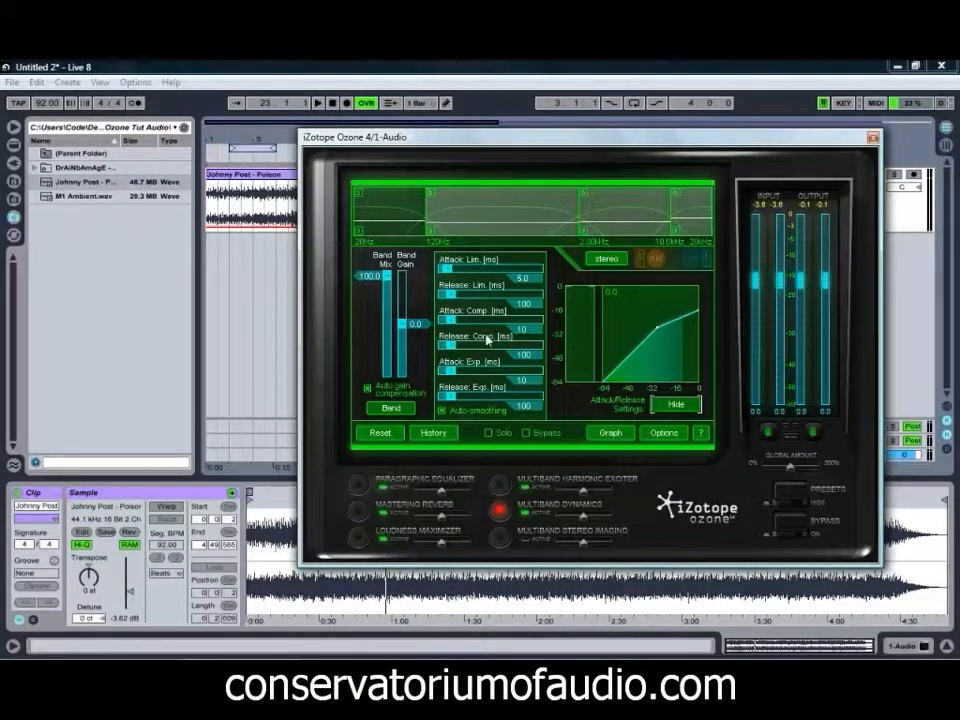
pyautogui.moveTo(447, 269); pyautogui.dragTo(459, 297)
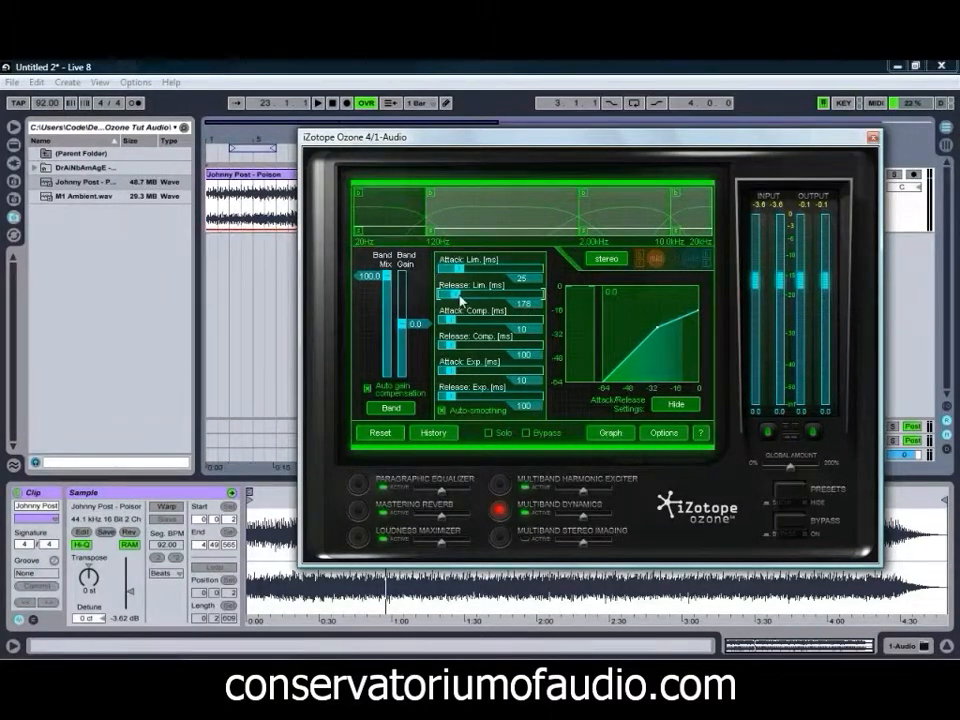
# Lengthen band 2's limiter attack, and set band 1's compressor attack to 23 ms and its compressor release to 260 ms.
pyautogui.click(490, 226)
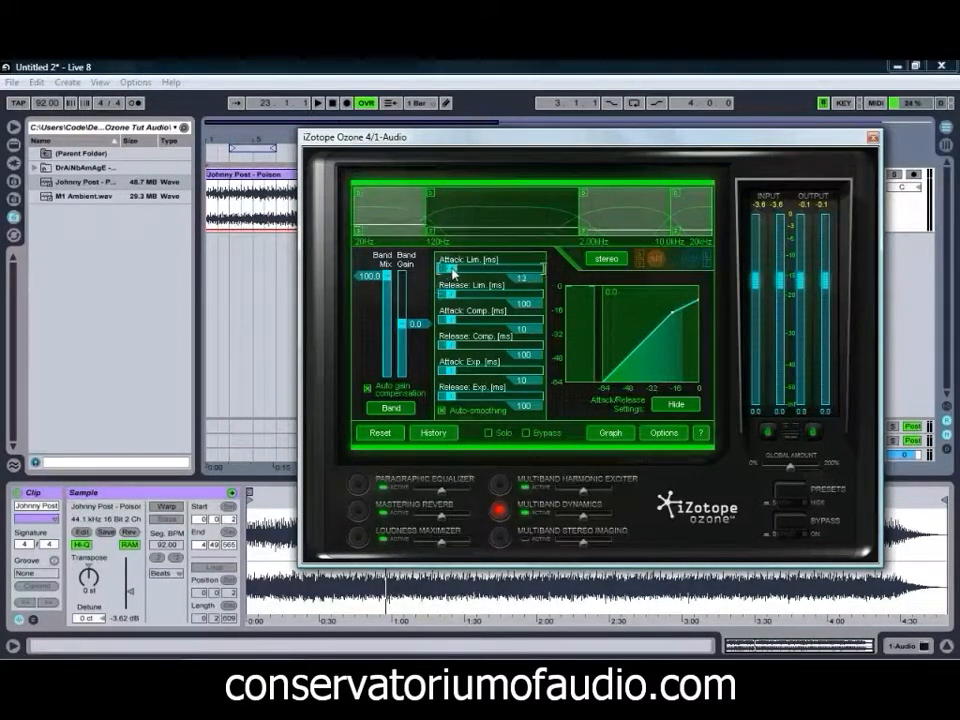
pyautogui.click(393, 216)
pyautogui.moveTo(454, 322); pyautogui.dragTo(511, 364)
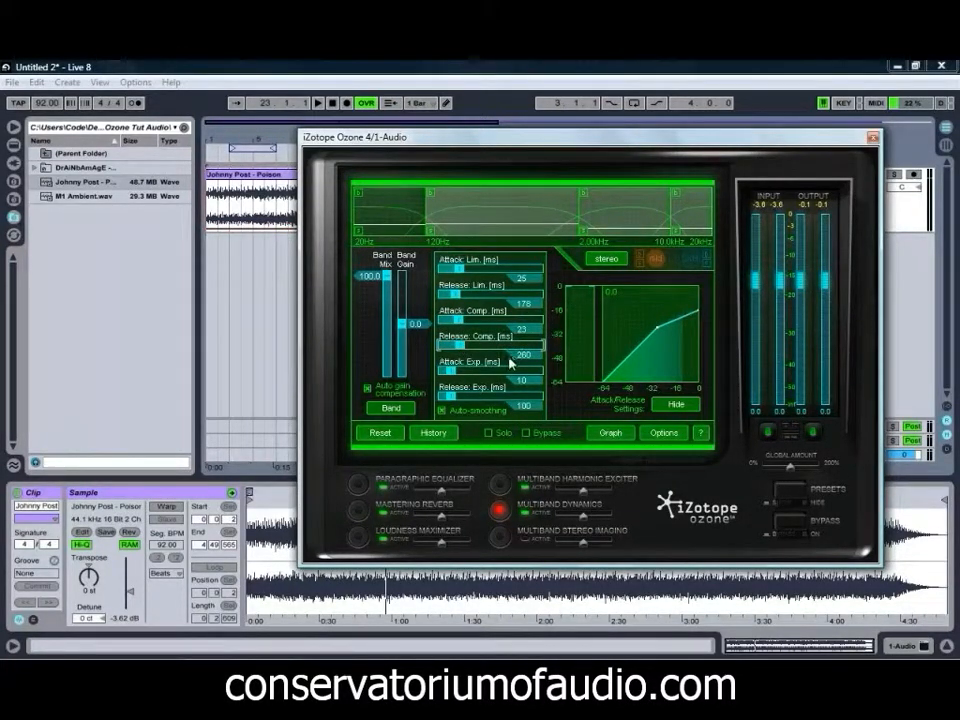
pyautogui.click(676, 404)
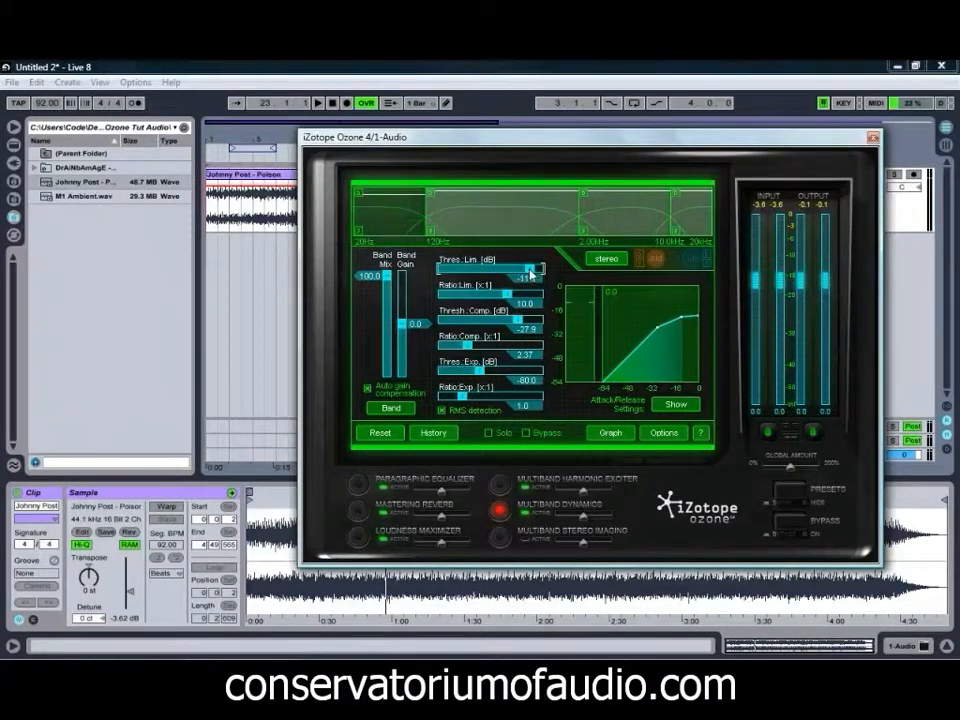
# Set the limiter threshold to about -10 dB for band 1 and -9.3 dB for band 2, and play the track briefly.
pyautogui.moveTo(531, 271); pyautogui.dragTo(532, 271)
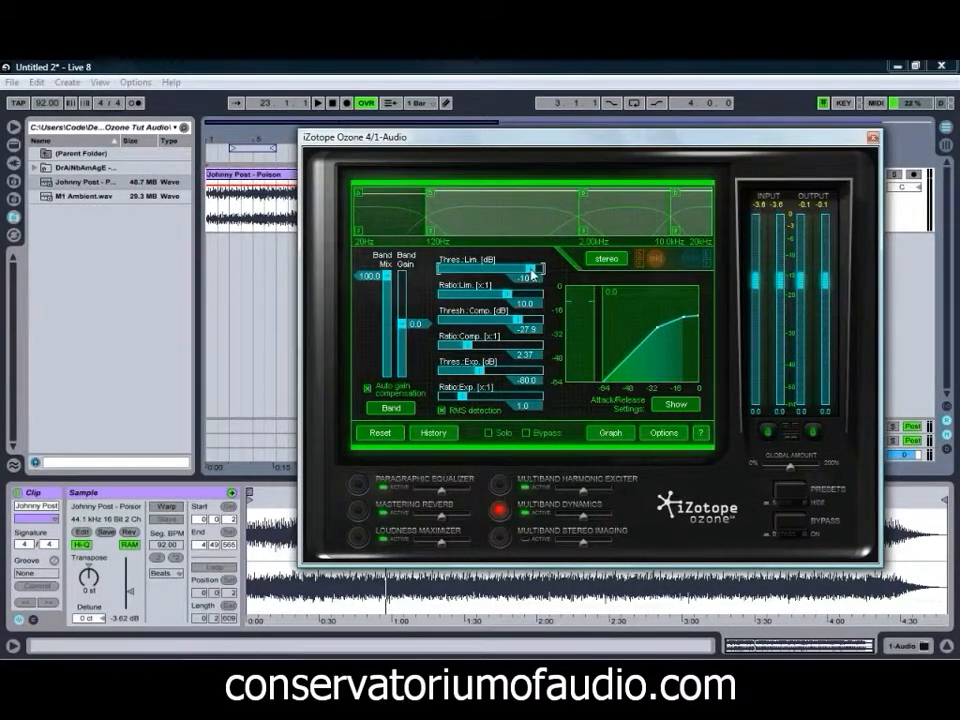
pyautogui.click(525, 214)
pyautogui.moveTo(541, 270); pyautogui.dragTo(533, 270)
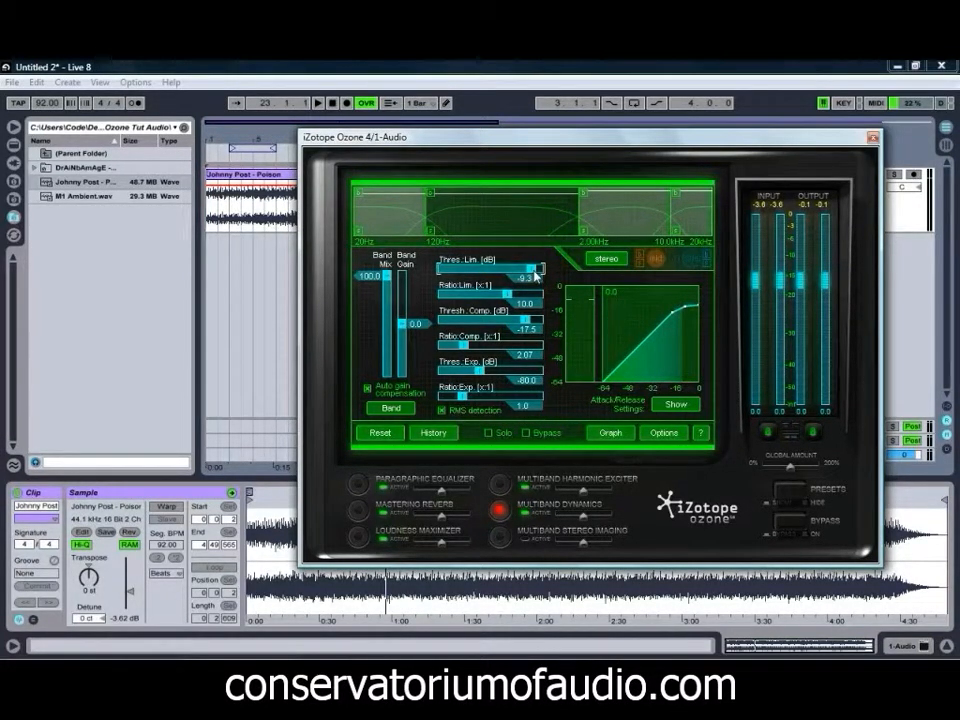
pyautogui.press('space')
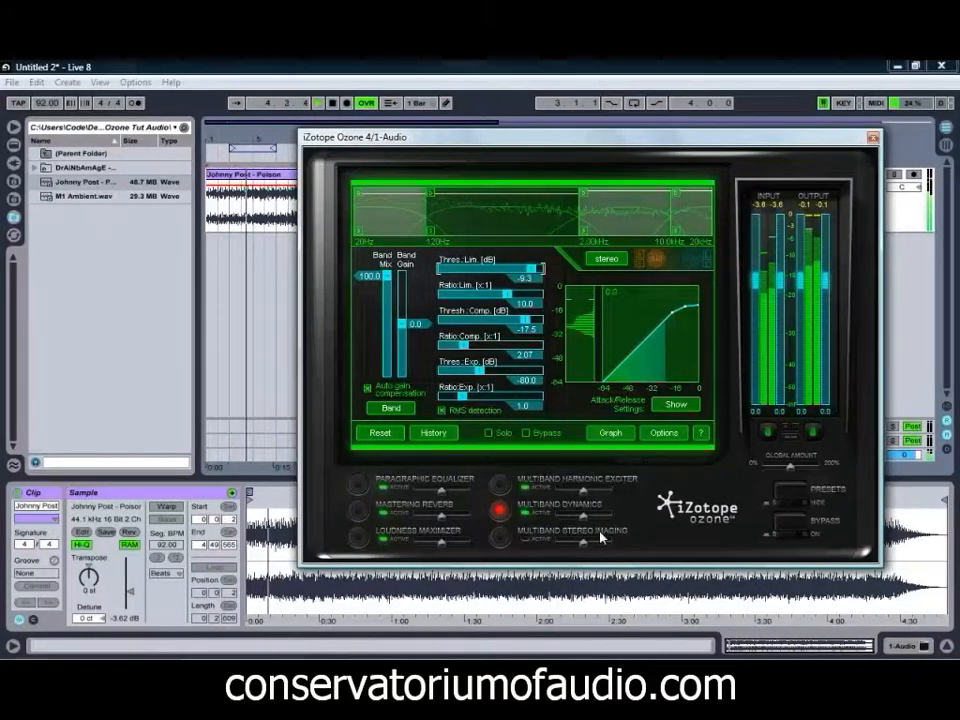
pyautogui.press('space')
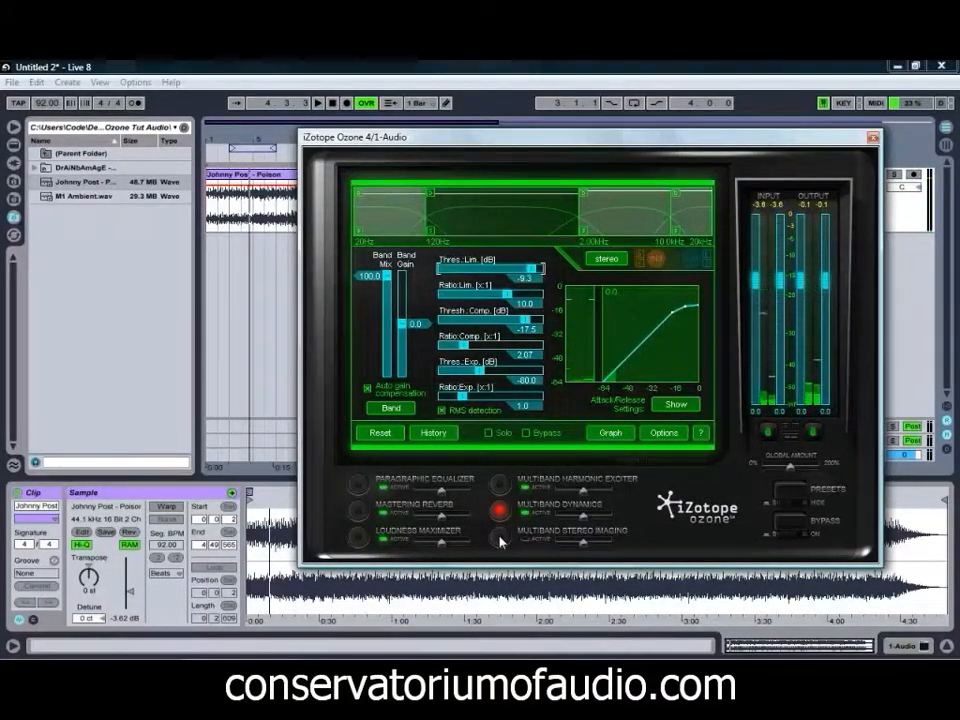
# Enable multiband stereo imaging and set the widening to -0.1 for bands 1, 3 and 4 and to 0.3 for band 2.
pyautogui.click(499, 539)
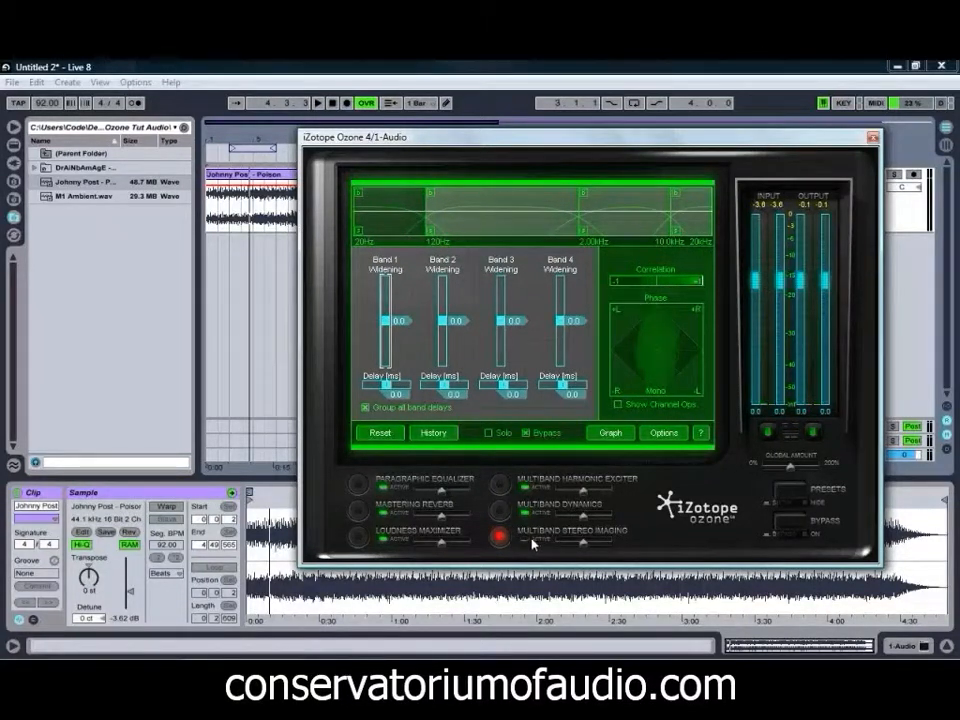
pyautogui.moveTo(574, 321)
pyautogui.mouseDown()
pyautogui.moveTo(580, 316)
pyautogui.moveTo(578, 331)
pyautogui.mouseUp()
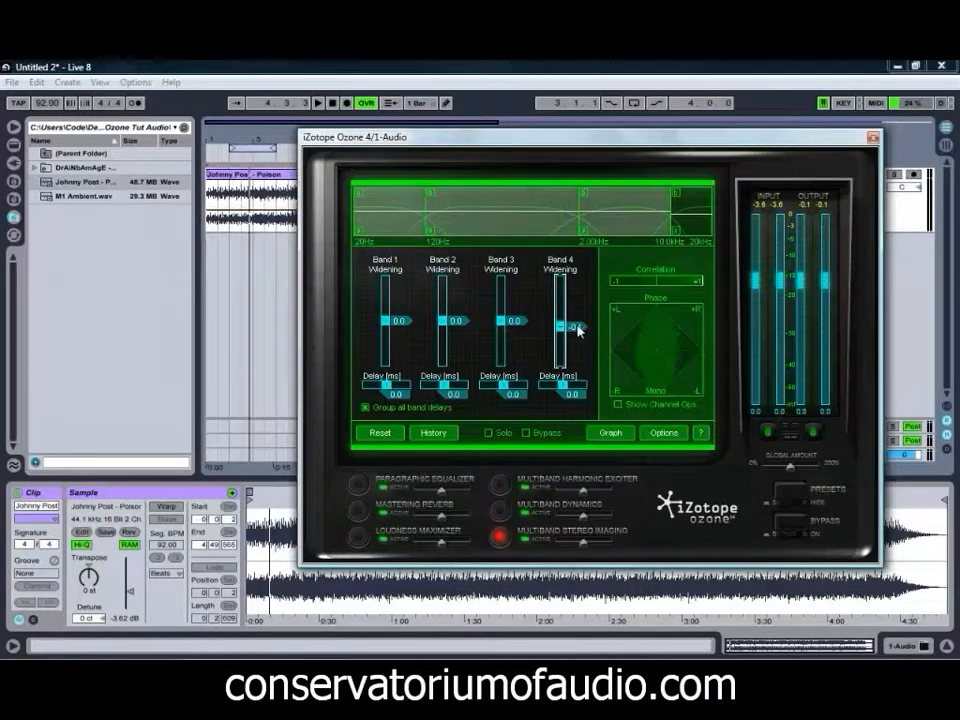
pyautogui.moveTo(514, 324); pyautogui.dragTo(512, 332)
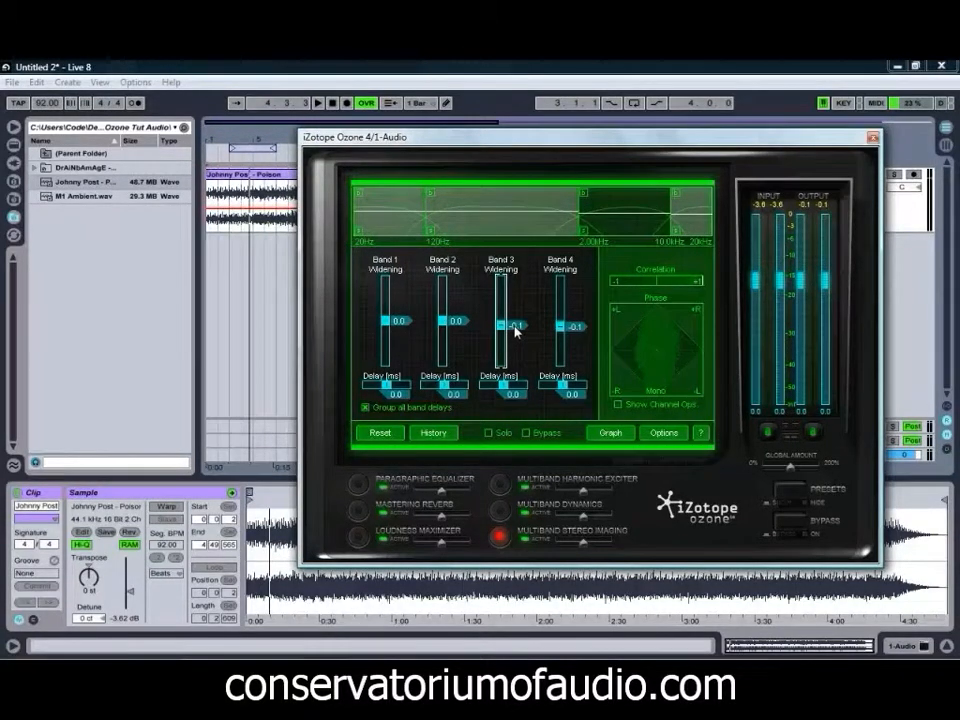
pyautogui.moveTo(443, 320); pyautogui.dragTo(458, 311)
pyautogui.moveTo(385, 320); pyautogui.dragTo(385, 326)
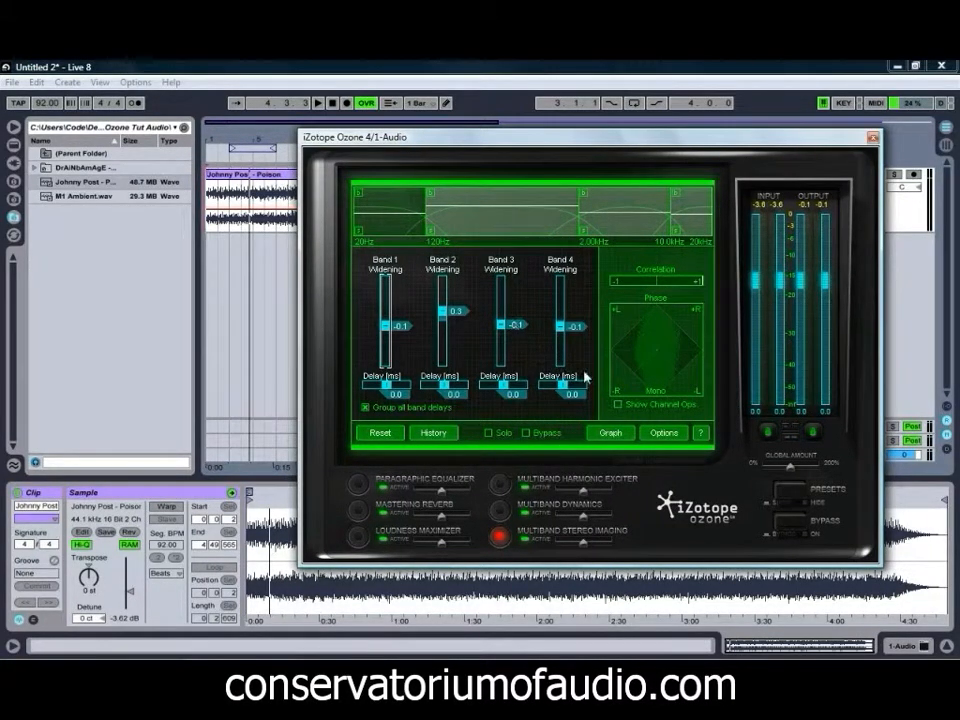
# During playback, set the widening to 0.2 for band 2 and -0.2 for band 4, and review the harmonic exciter and mastering reverb modules.
pyautogui.press('space')
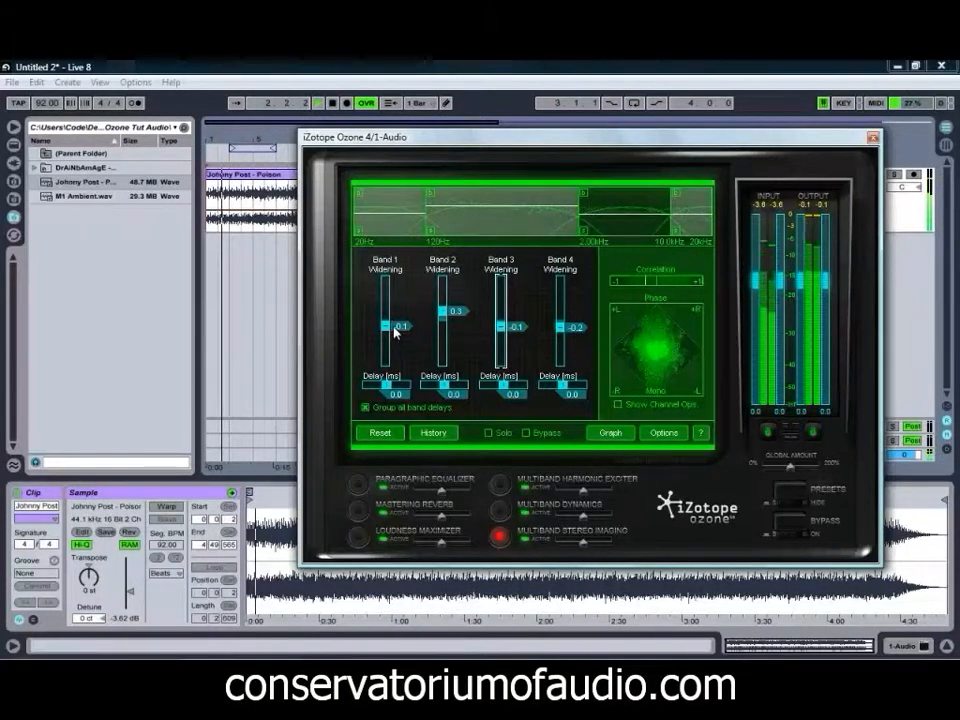
pyautogui.moveTo(441, 320); pyautogui.dragTo(443, 323)
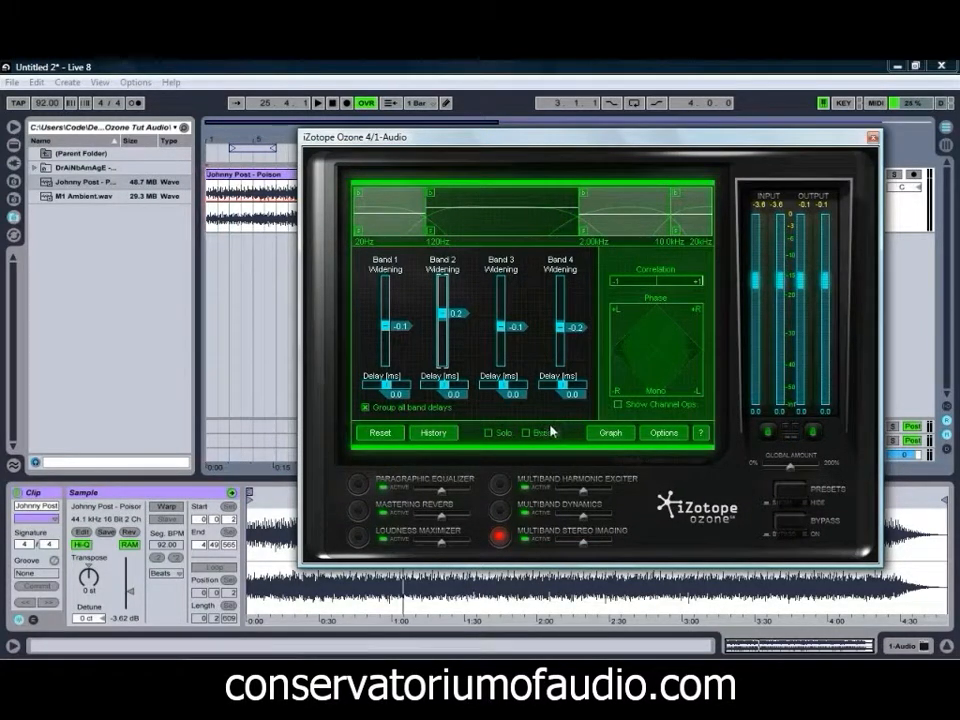
pyautogui.click(498, 487)
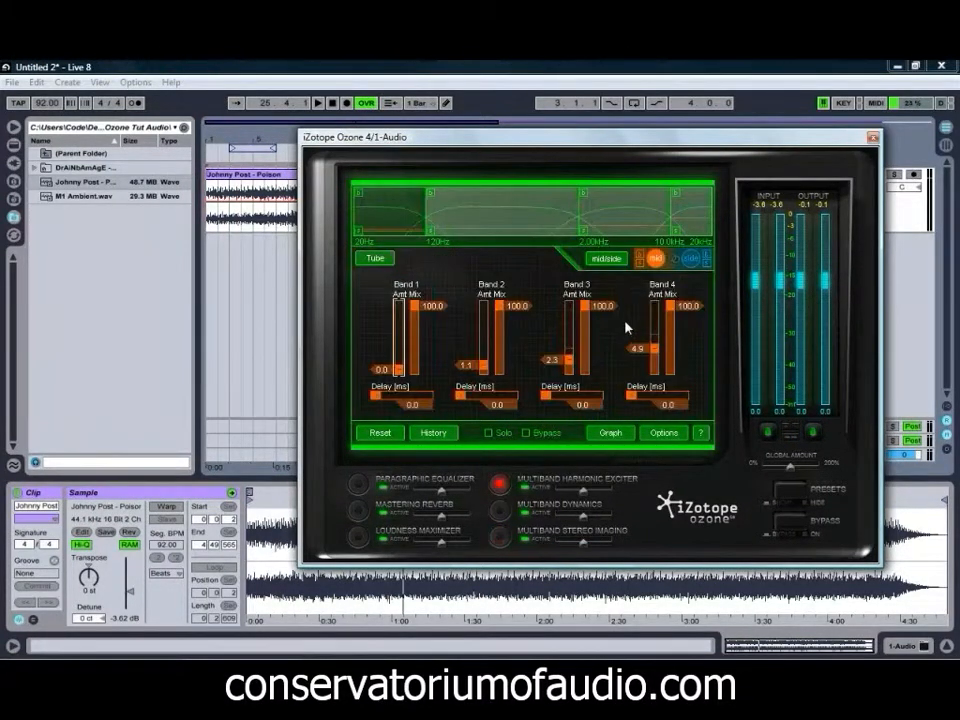
pyautogui.click(357, 510)
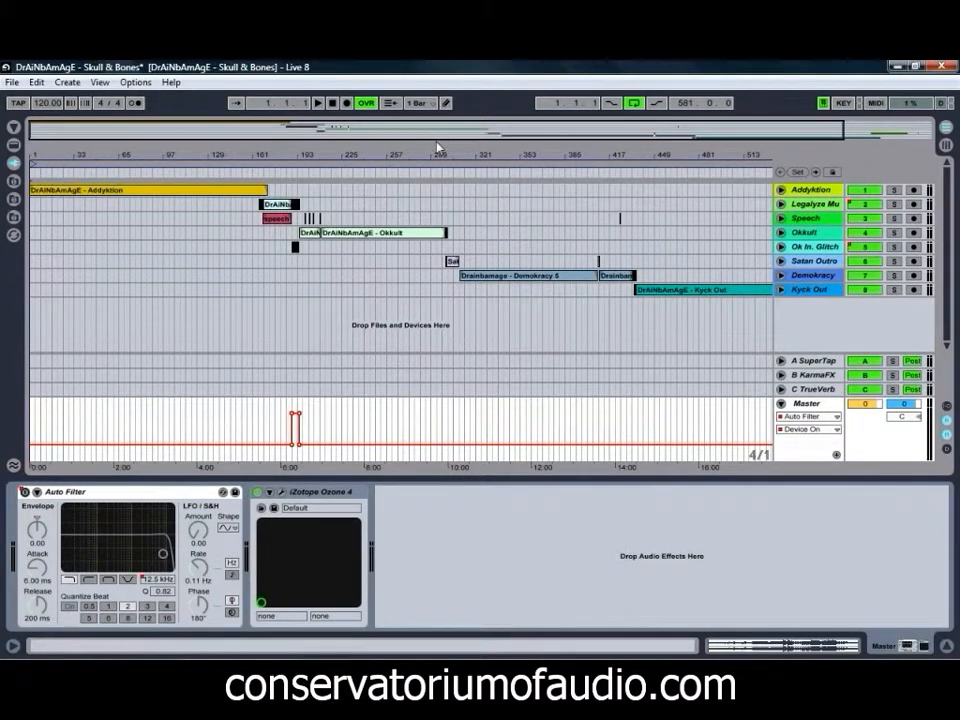
# Turn off Ozone 4 on the Skull & Bones master track and audition the unprocessed Addyktion, Okkult, Demokracy and Kyck Out sections.
pyautogui.moveTo(423, 157); pyautogui.dragTo(422, 154)
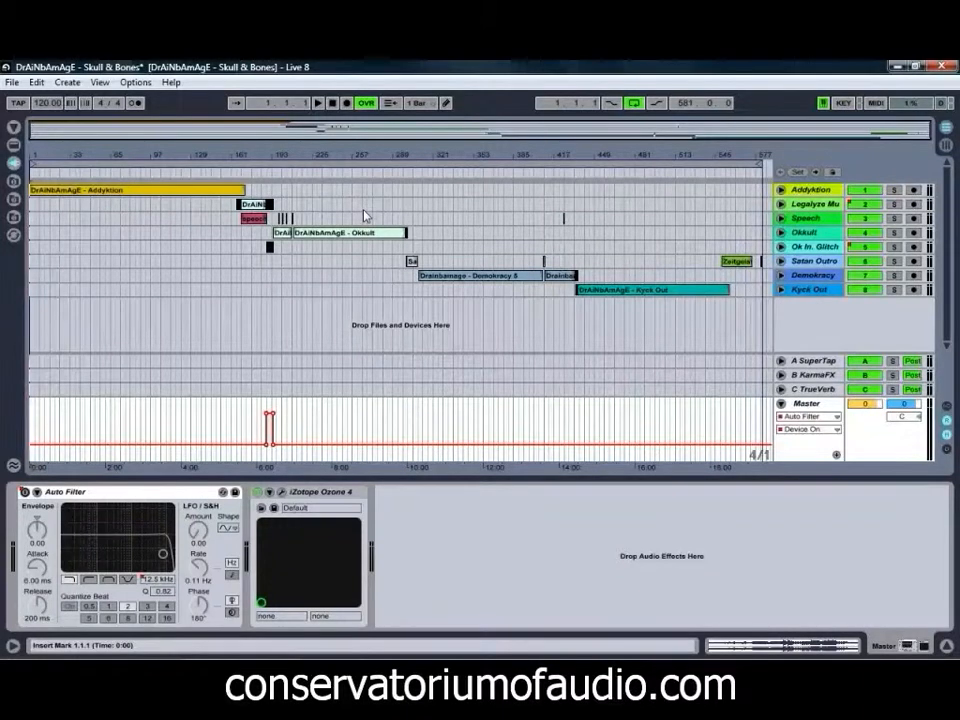
pyautogui.click(257, 493)
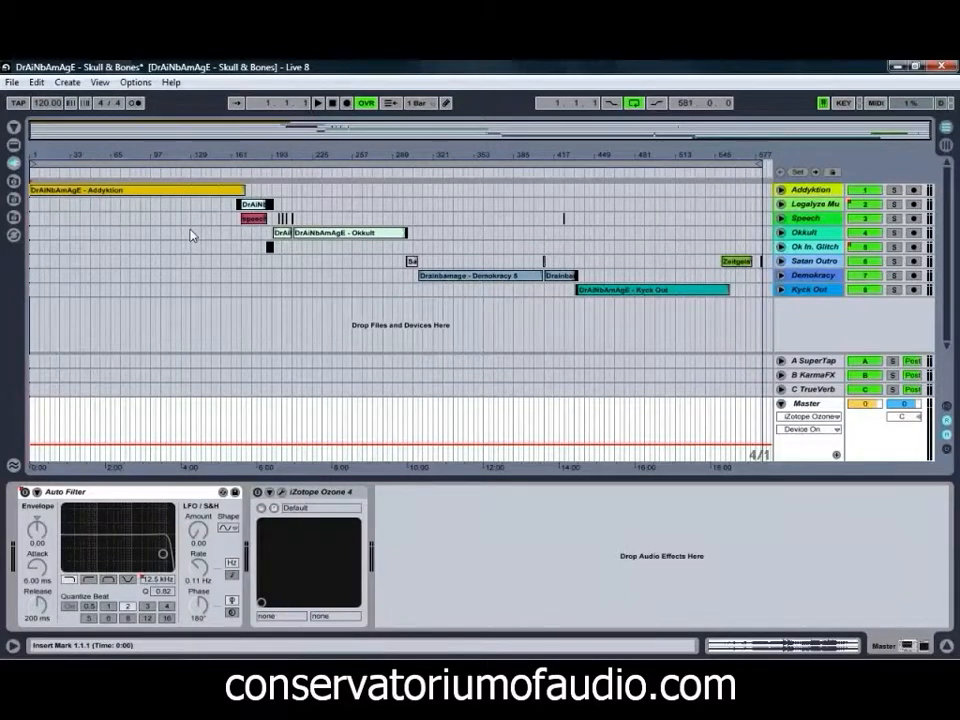
pyautogui.click(83, 172)
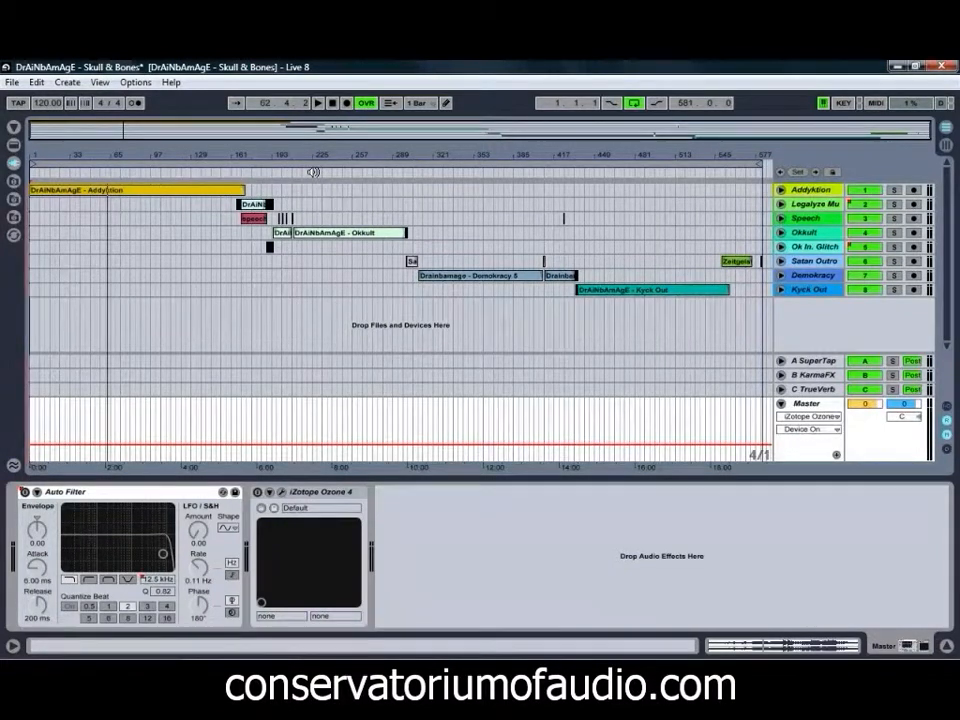
pyautogui.click(313, 172)
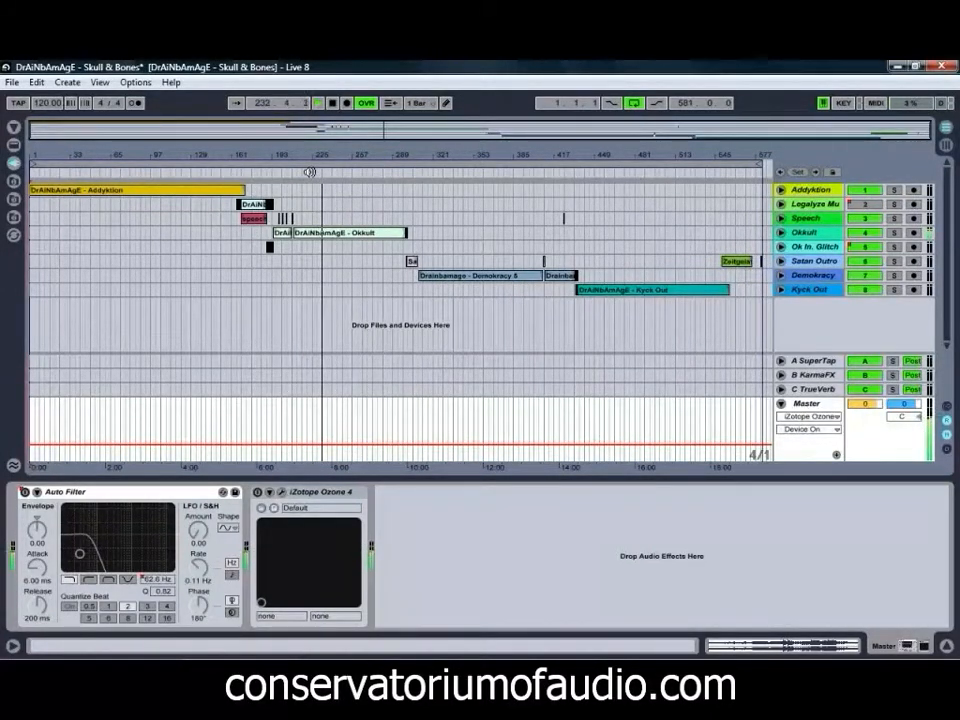
pyautogui.press('space')
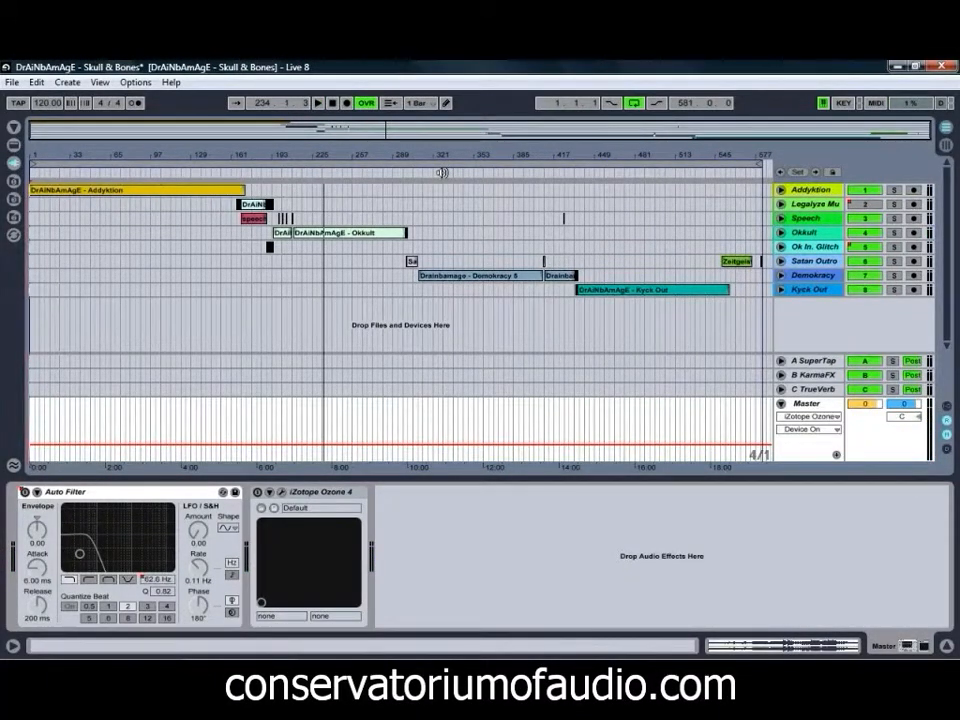
pyautogui.click(441, 172)
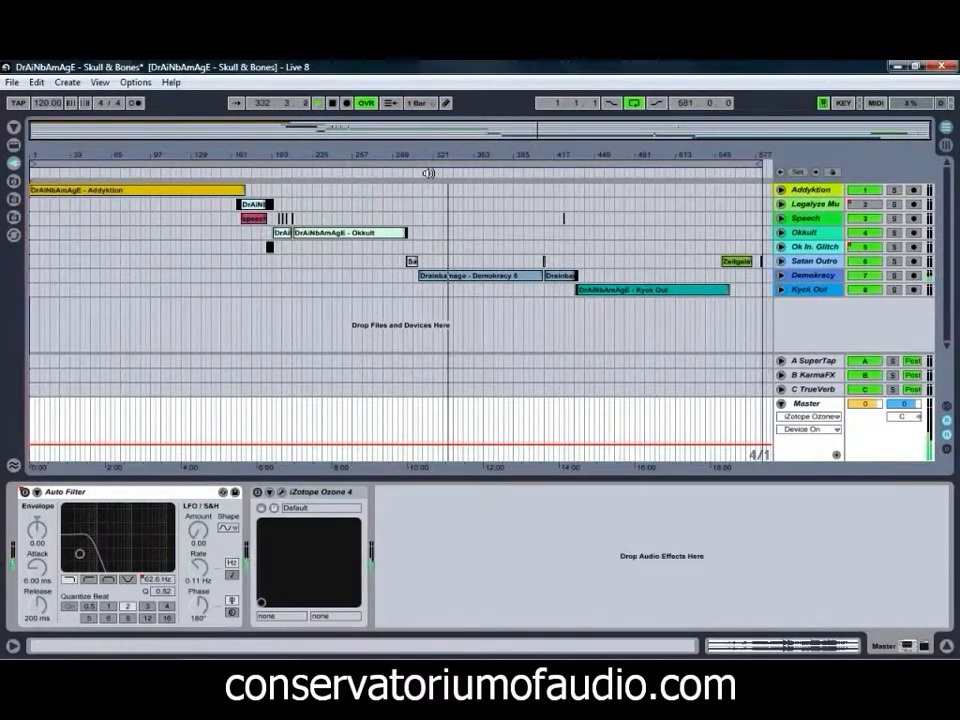
pyautogui.click(582, 173)
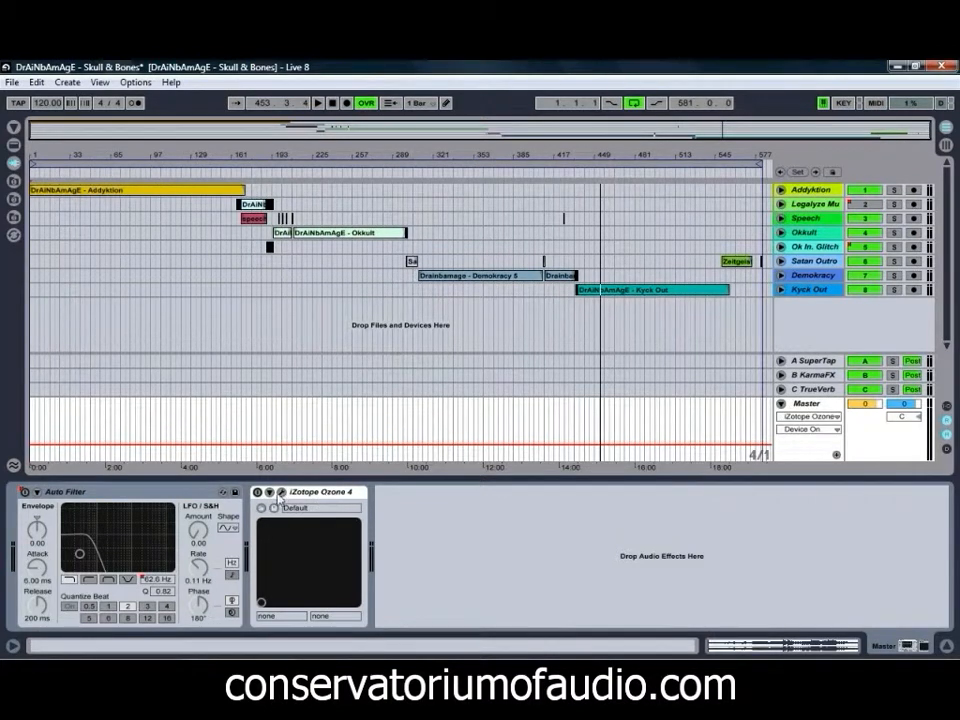
# Turn Ozone 4 back on for the master track, open it and load its Default preset.
pyautogui.click(257, 493)
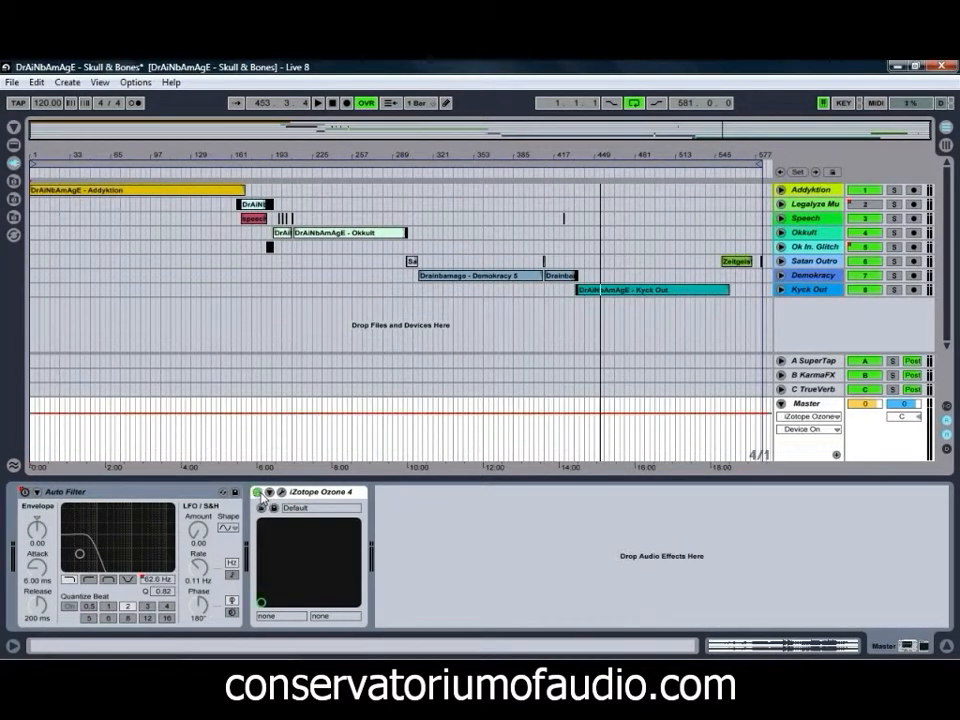
pyautogui.click(282, 493)
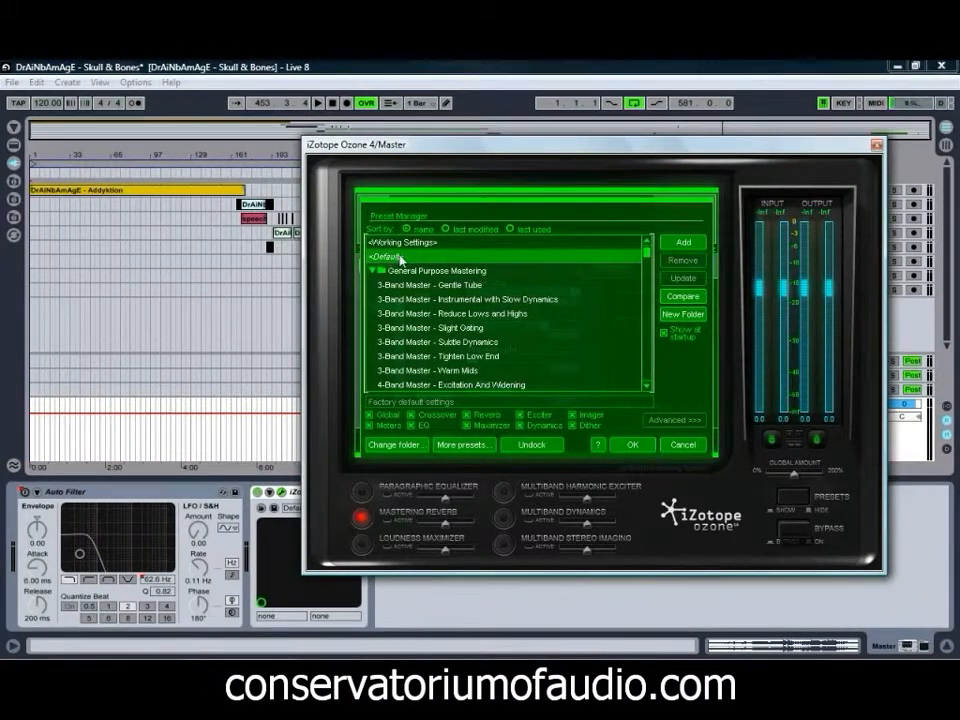
pyautogui.click(645, 449)
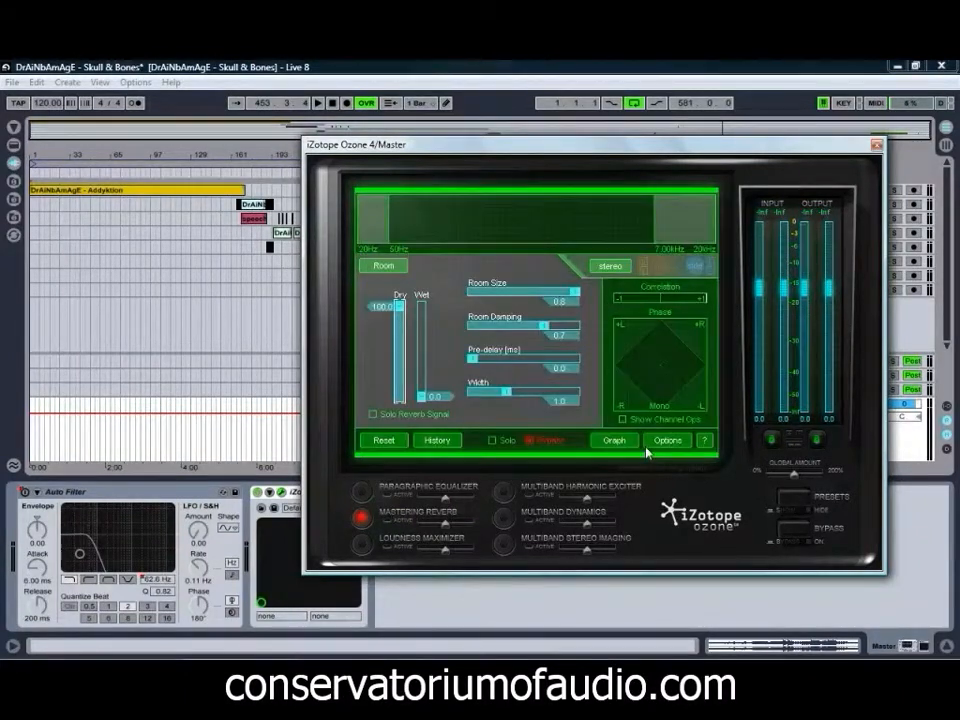
# Enable the paragraphic equalizer, play Addyktion, boost around 73 Hz, 1.2 kHz and 9.9 kHz, and cut 469 Hz by about 2.1 dB.
pyautogui.click(362, 493)
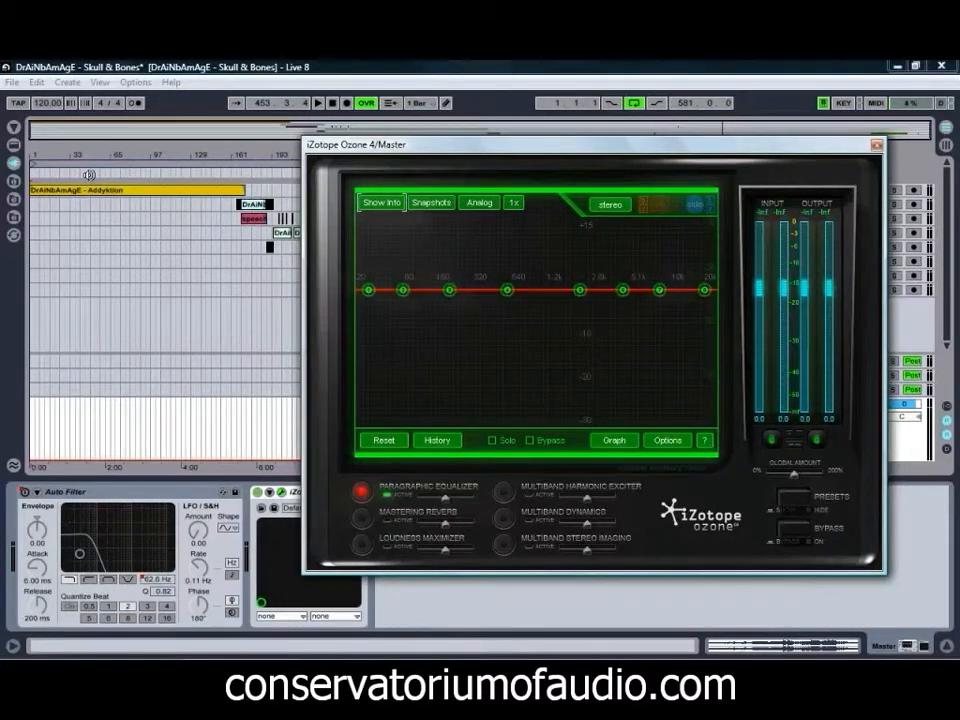
pyautogui.press('space')
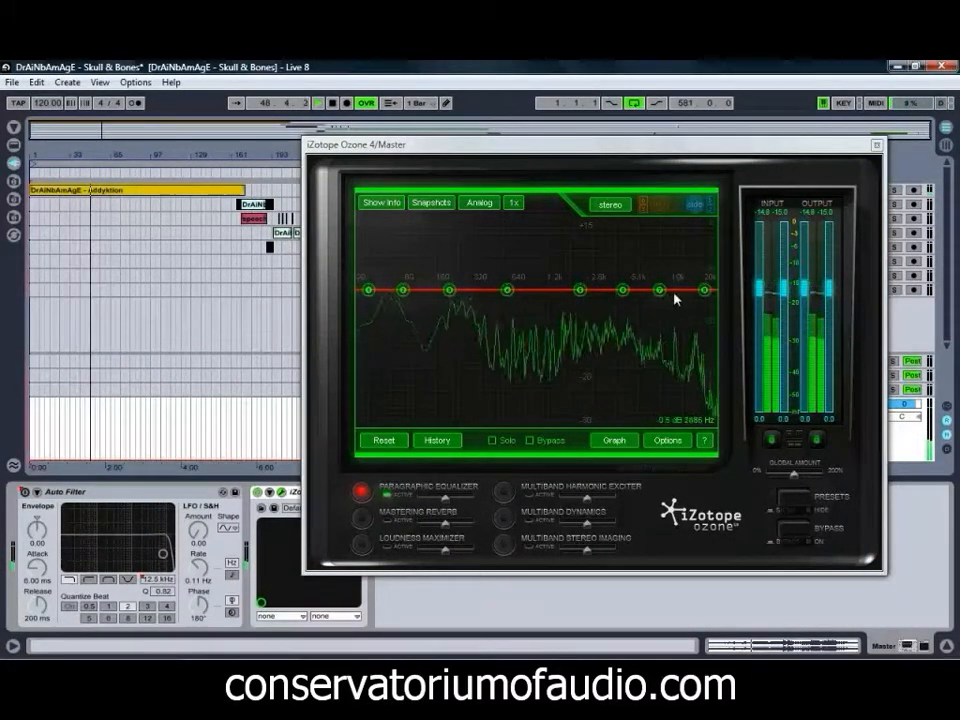
pyautogui.moveTo(664, 292); pyautogui.dragTo(706, 285)
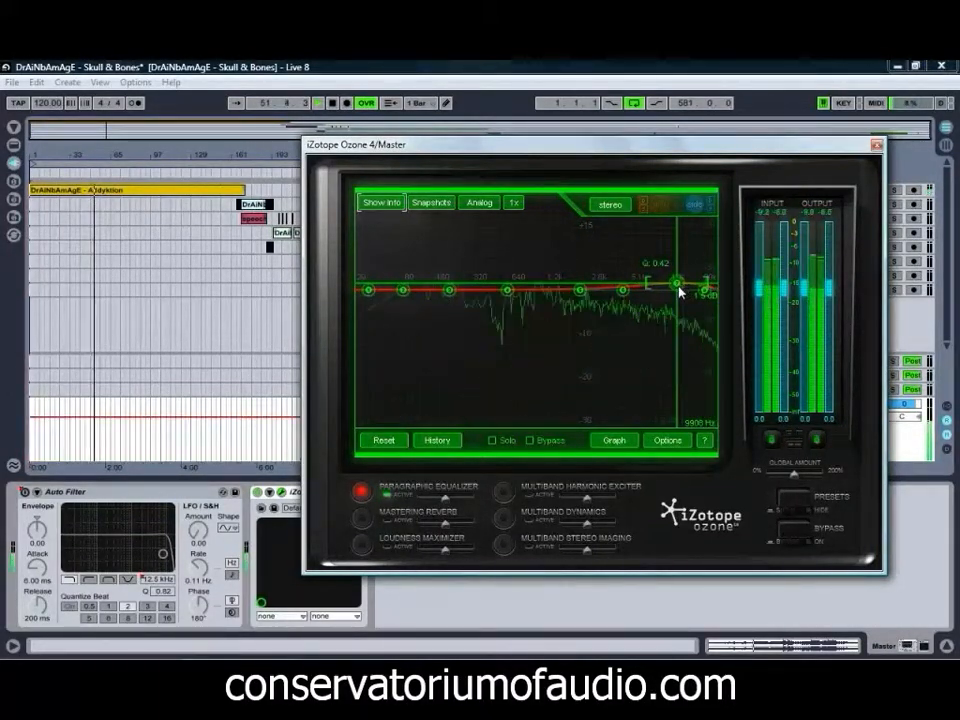
pyautogui.moveTo(580, 290); pyautogui.dragTo(553, 280)
pyautogui.moveTo(403, 289)
pyautogui.mouseDown()
pyautogui.moveTo(404, 279)
pyautogui.moveTo(440, 279)
pyautogui.moveTo(405, 285)
pyautogui.mouseUp()
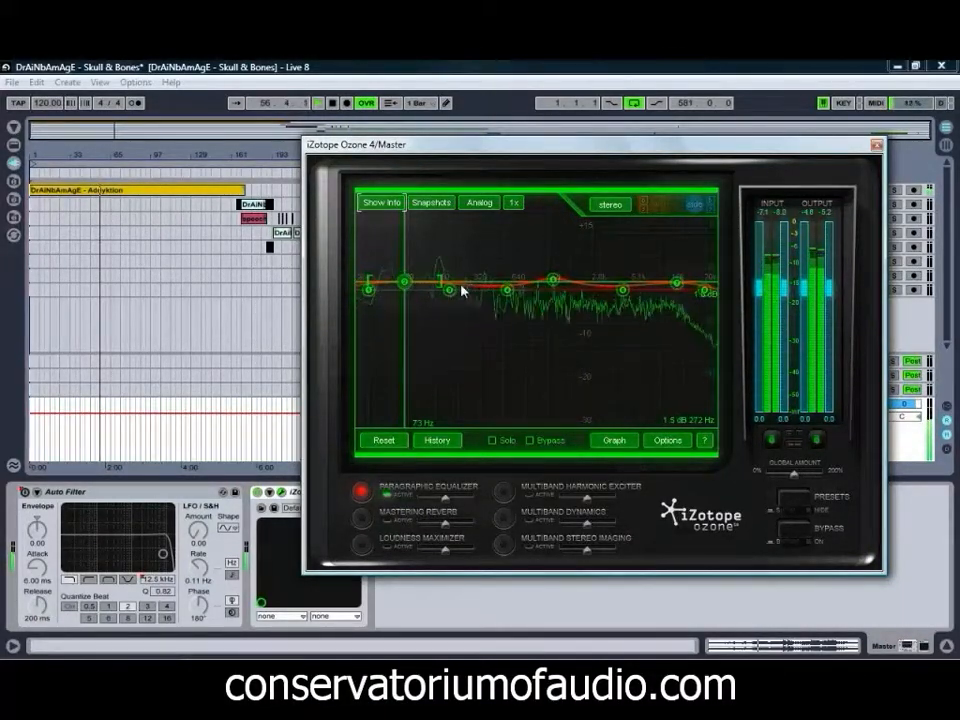
pyautogui.click(508, 293)
pyautogui.moveTo(503, 297); pyautogui.dragTo(528, 306)
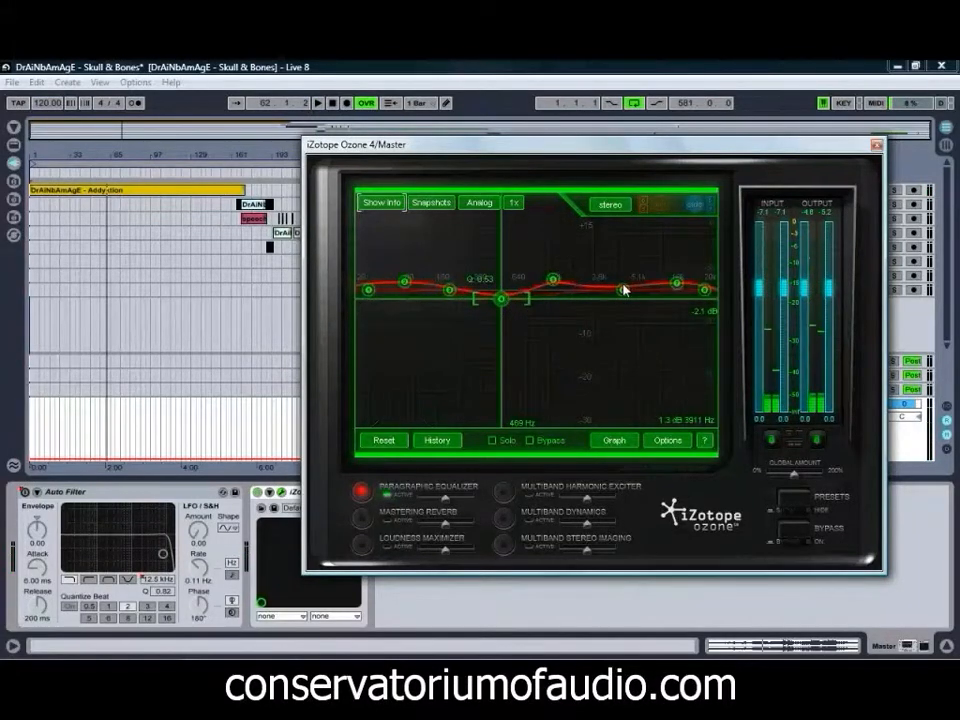
# Move the Ozone window clear of the timeline and audition other parts of the mix, including Kyck Out, with the equalizer active.
pyautogui.moveTo(580, 155); pyautogui.dragTo(619, 214)
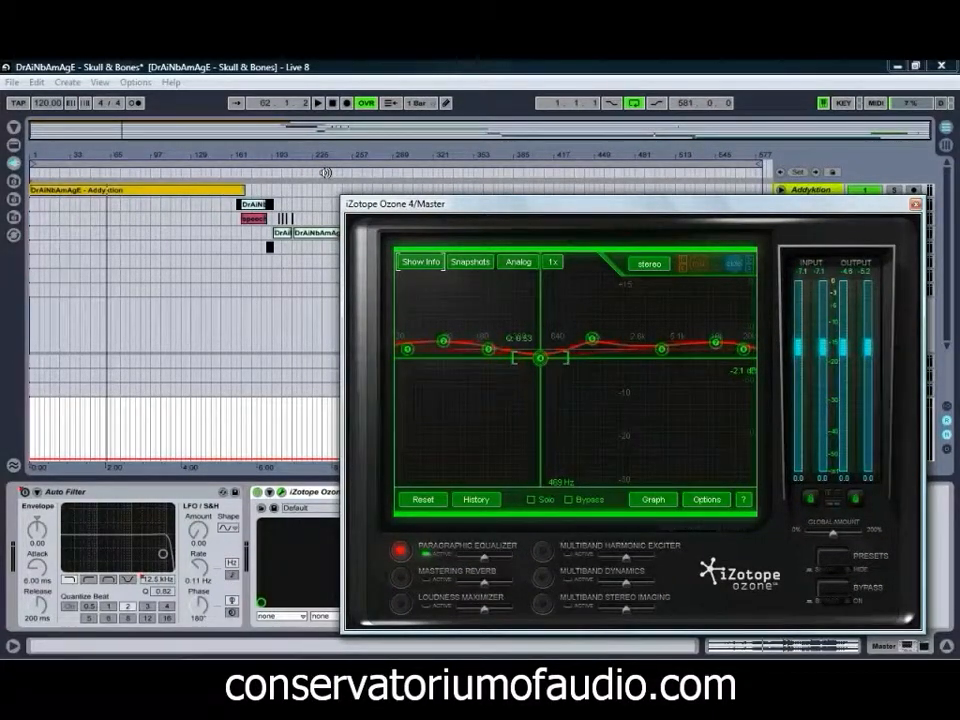
pyautogui.moveTo(461, 208); pyautogui.dragTo(462, 309)
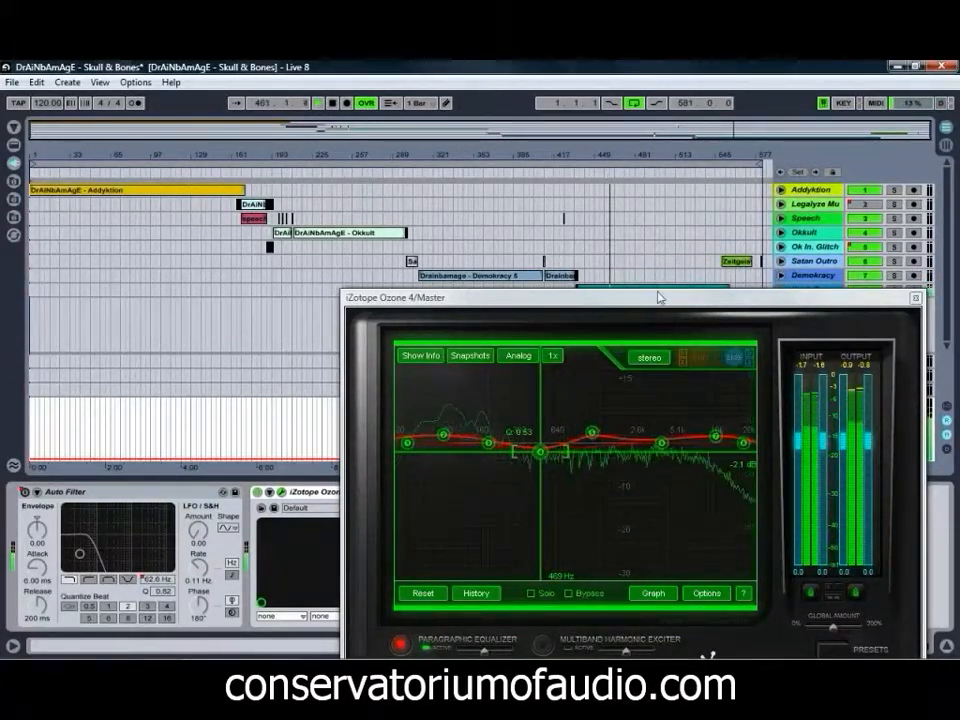
pyautogui.moveTo(660, 297); pyautogui.dragTo(652, 154)
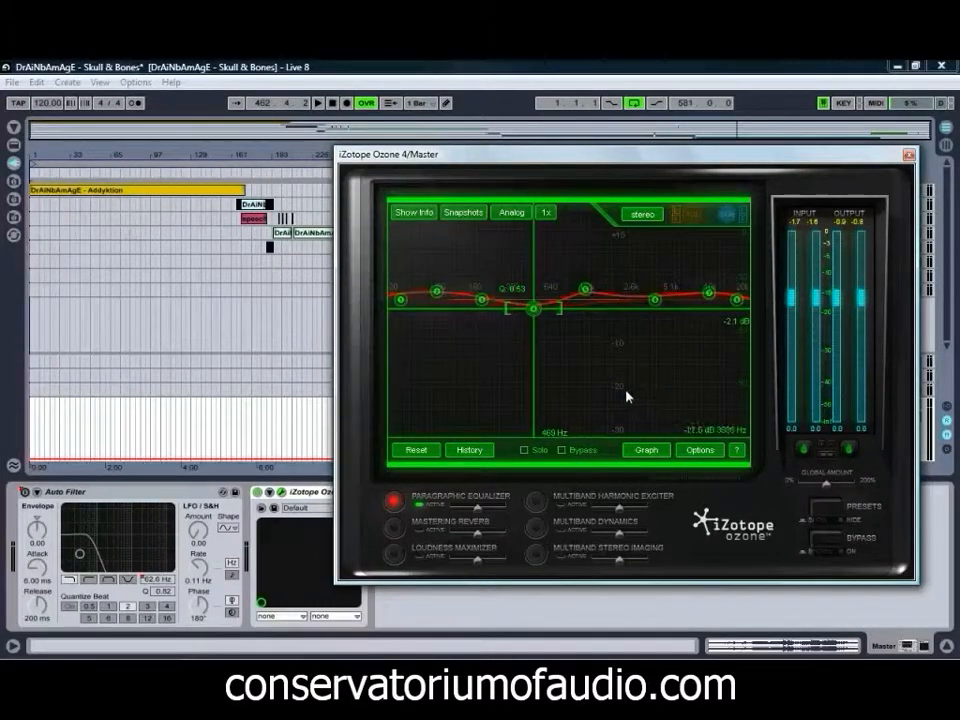
# Enable the mastering reverb as a Plate in mid/side mode, and set the side channel's wet level to about 9.2.
pyautogui.click(421, 533)
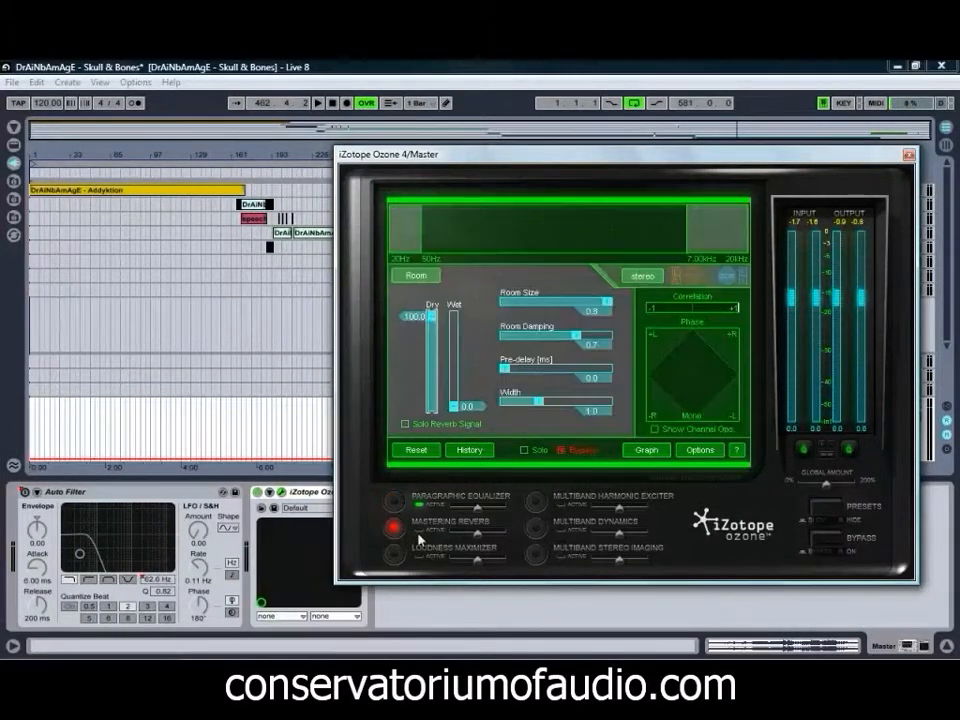
pyautogui.click(420, 532)
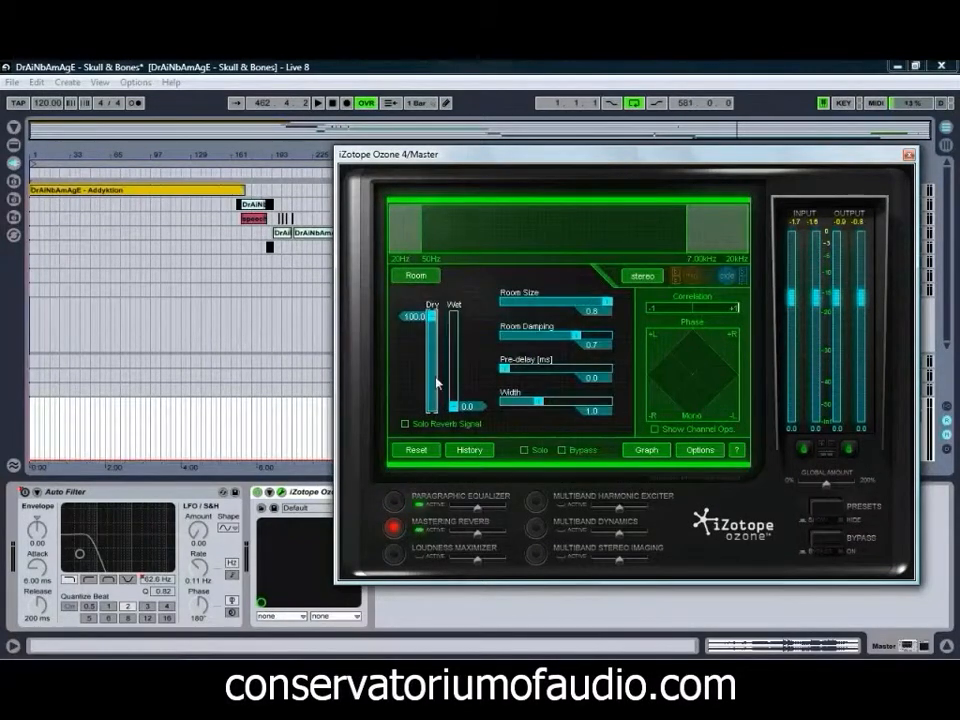
pyautogui.click(428, 279)
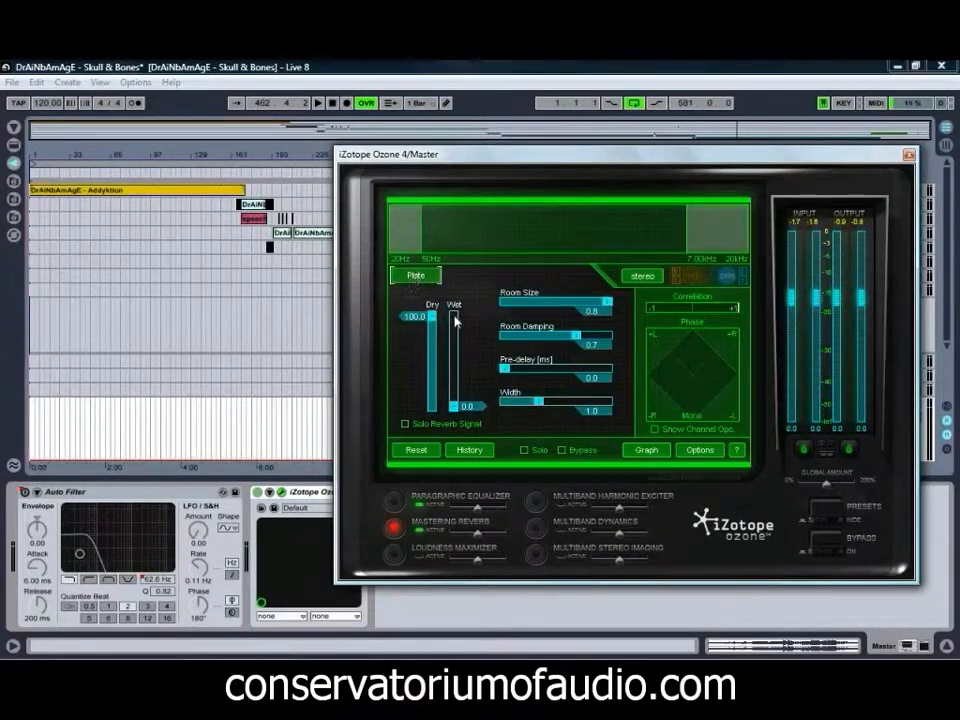
pyautogui.click(644, 277)
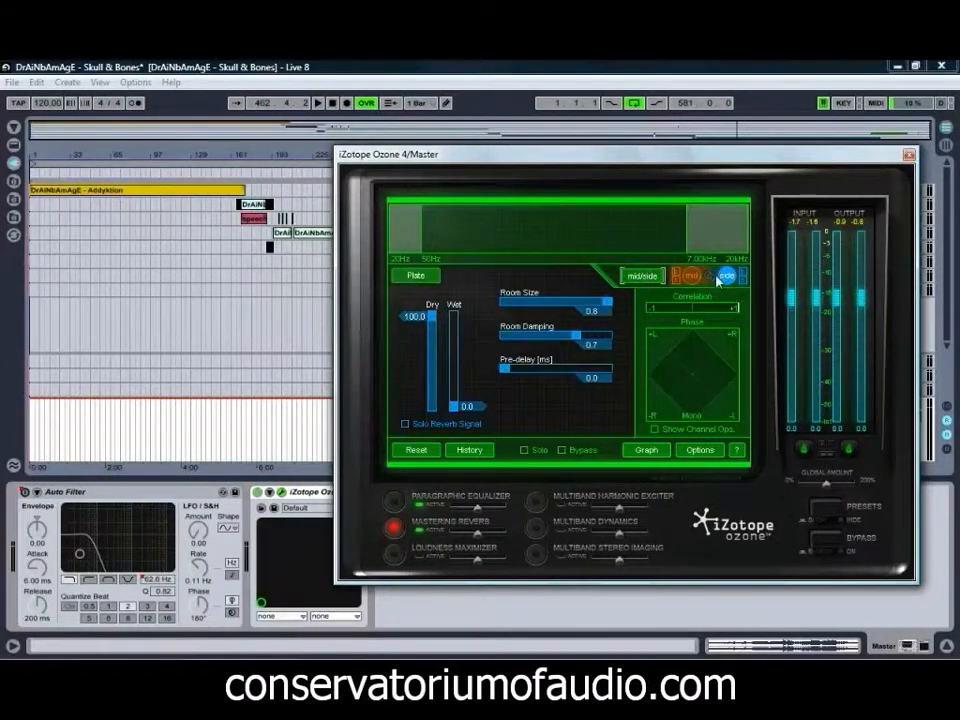
pyautogui.click(690, 276)
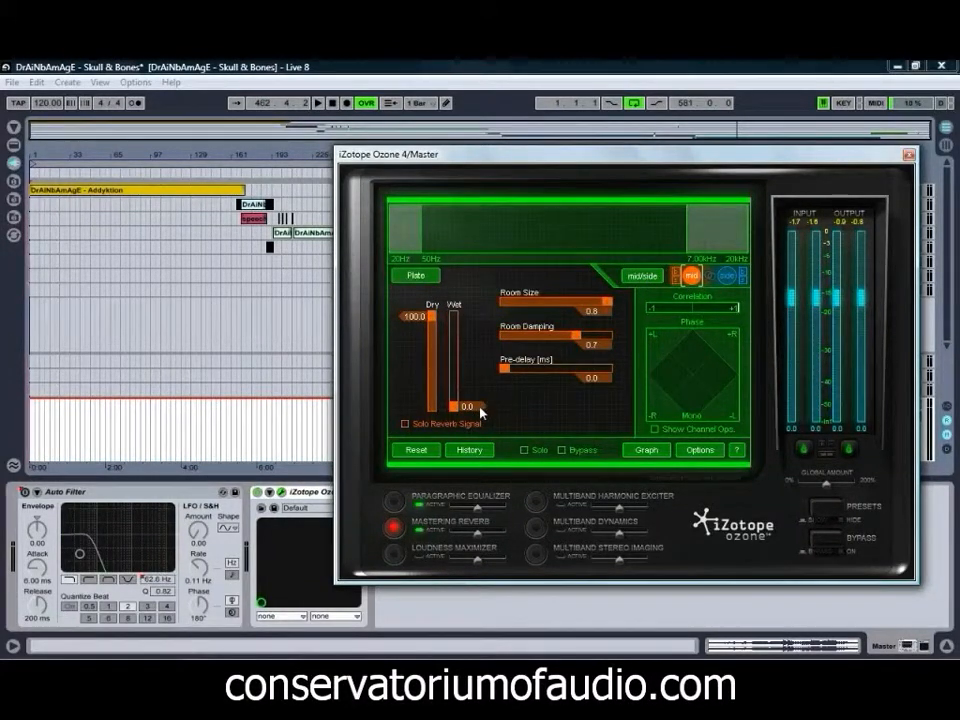
pyautogui.click(728, 275)
pyautogui.moveTo(462, 413); pyautogui.dragTo(474, 402)
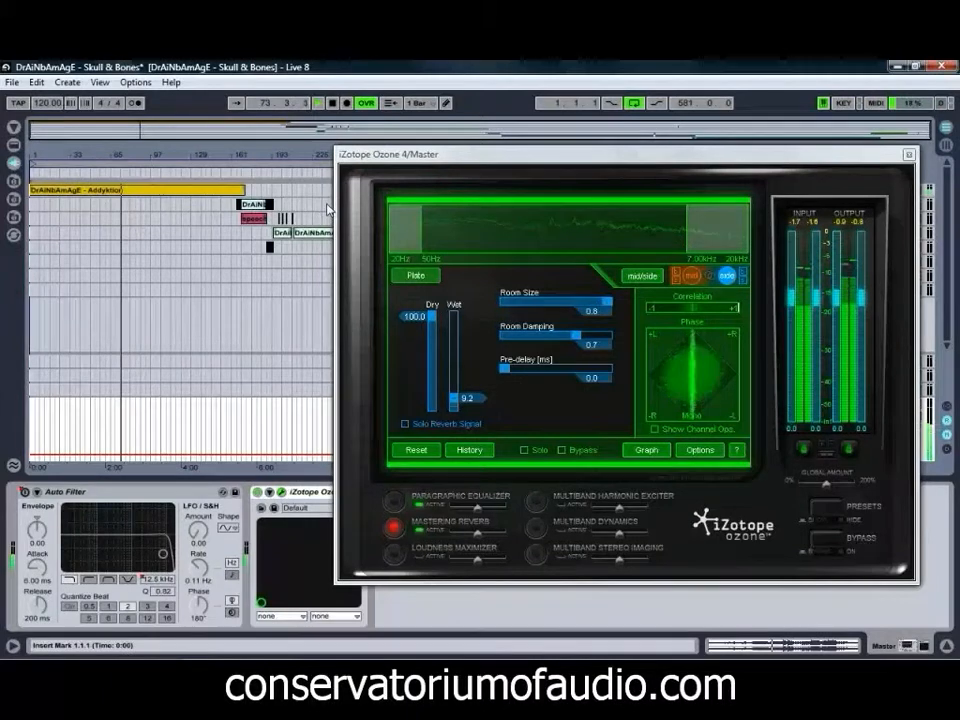
# Compare the reverb's mid and side channels while Demokracy plays, and raise the reverb's low cutoff to 117 Hz.
pyautogui.moveTo(373, 163); pyautogui.dragTo(376, 318)
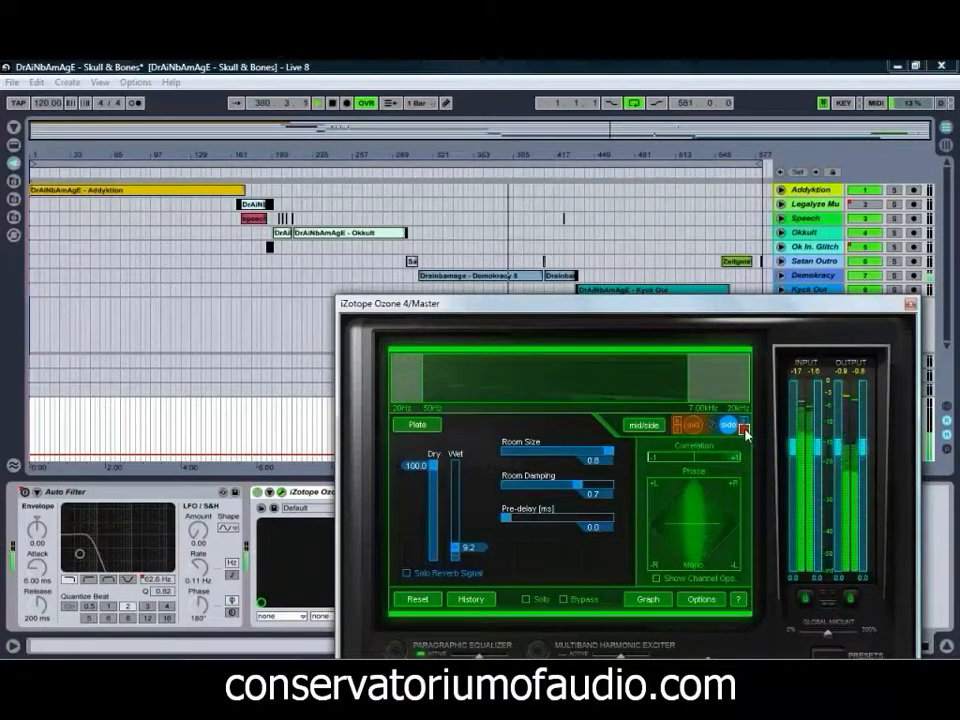
pyautogui.click(744, 429)
pyautogui.click(744, 429)
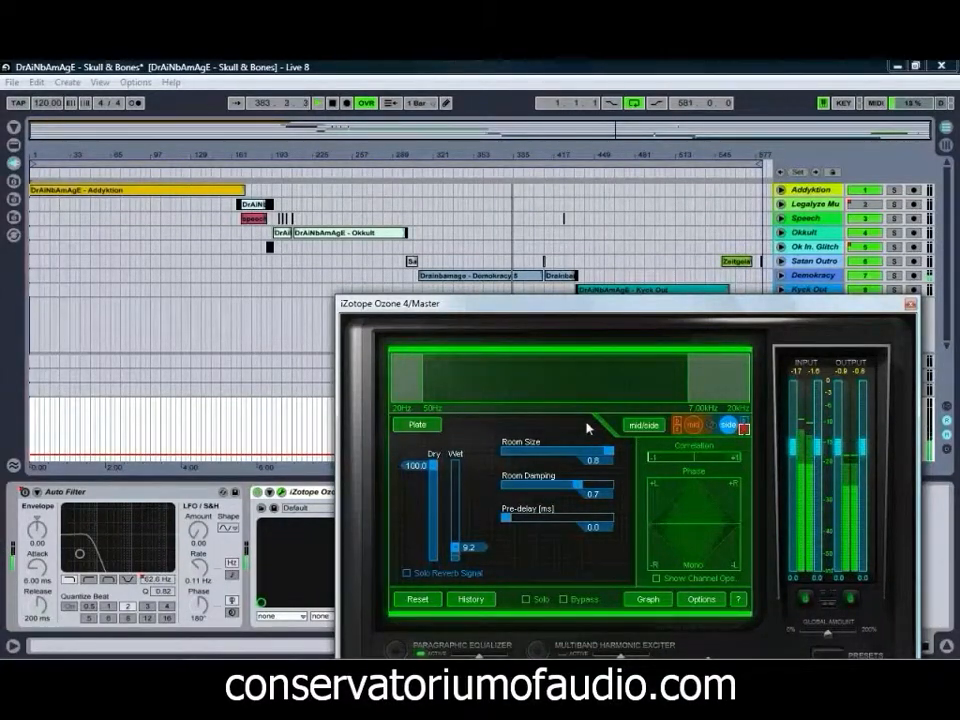
pyautogui.moveTo(430, 393); pyautogui.dragTo(468, 393)
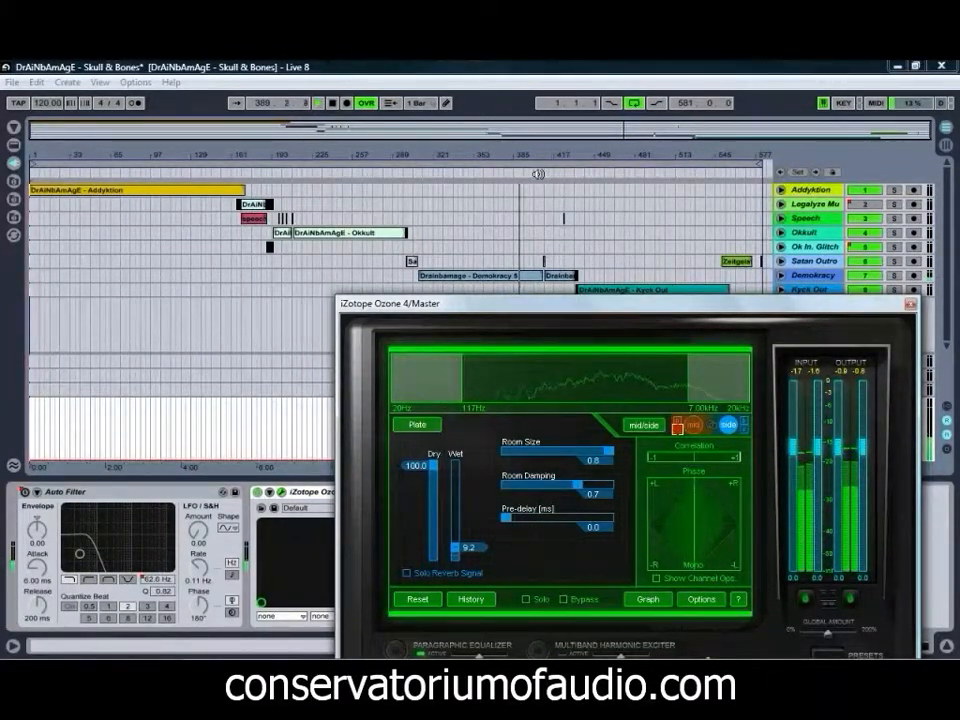
# Restore the reverb's mid channel so mid and side play together, and move the Ozone window back into full view.
pyautogui.click(678, 426)
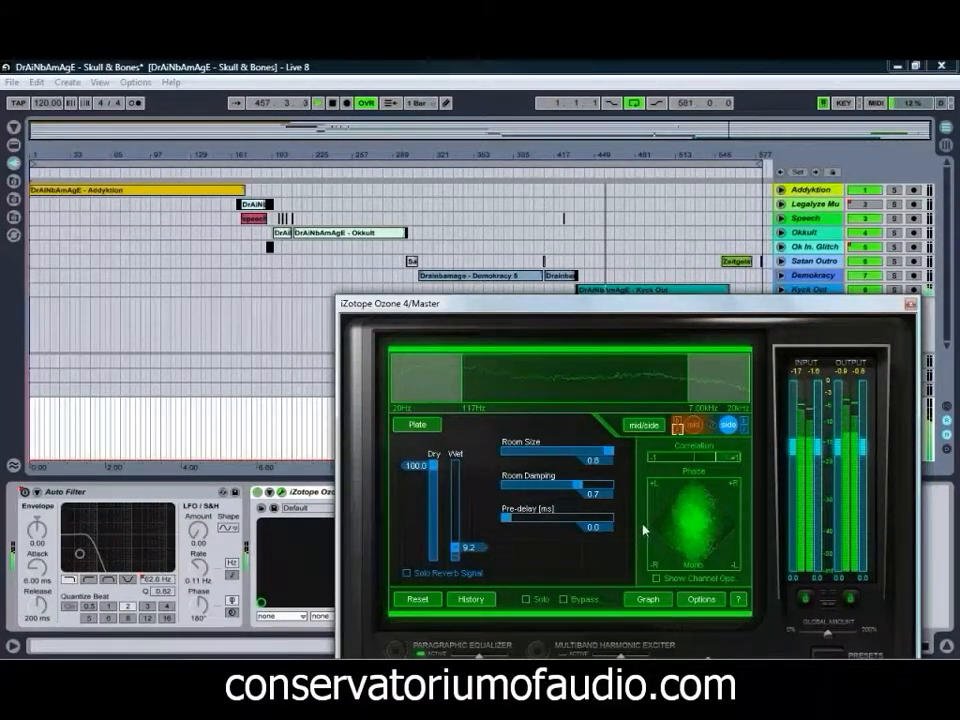
pyautogui.moveTo(611, 313); pyautogui.dragTo(575, 190)
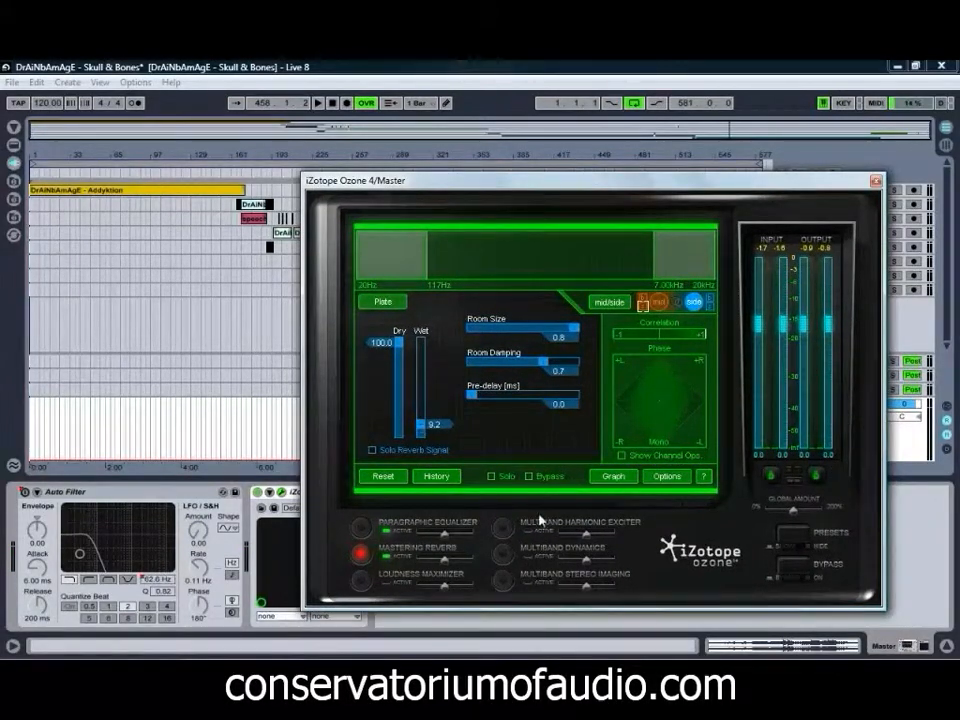
# Enable the loudness maximizer in Intelligent II mode with character 5.9 and margin -0.1 dB, and lower the threshold to -1.8 dB while Addyktion plays.
pyautogui.click(360, 580)
pyautogui.moveTo(434, 406); pyautogui.dragTo(449, 406)
pyautogui.click(440, 447)
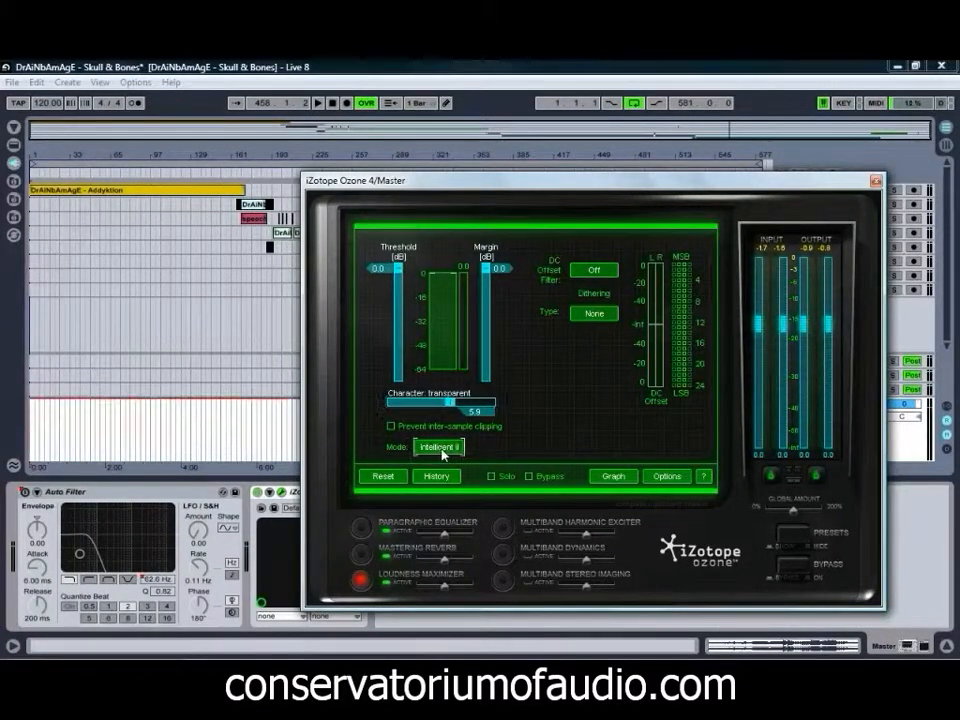
pyautogui.moveTo(486, 268); pyautogui.dragTo(486, 270)
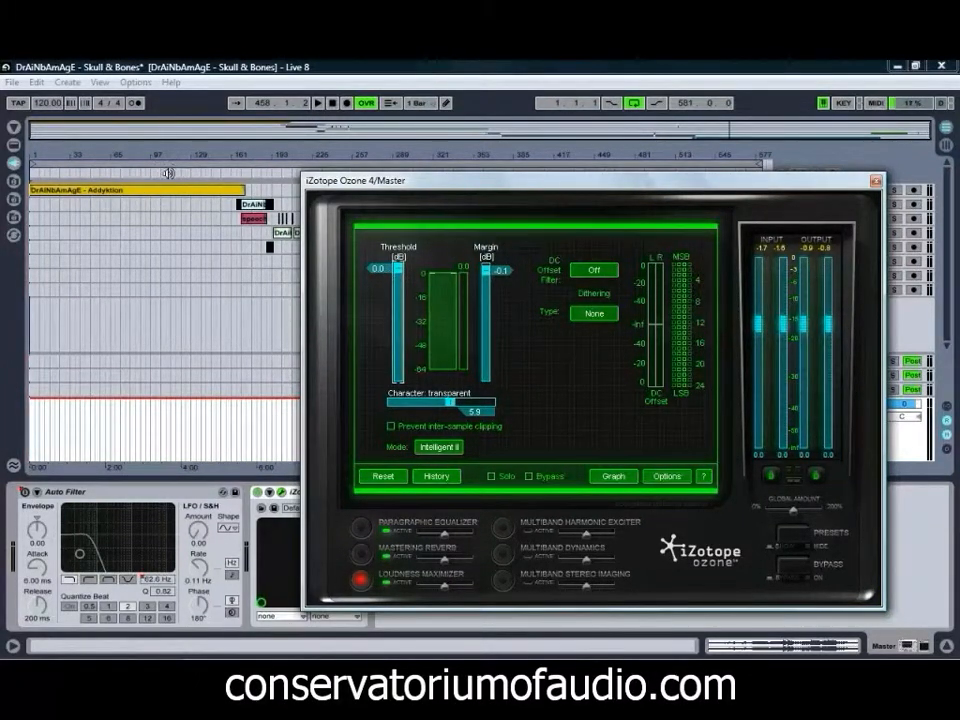
pyautogui.click(168, 174)
pyautogui.moveTo(390, 272)
pyautogui.mouseDown()
pyautogui.moveTo(390, 293)
pyautogui.moveTo(396, 285)
pyautogui.mouseUp()
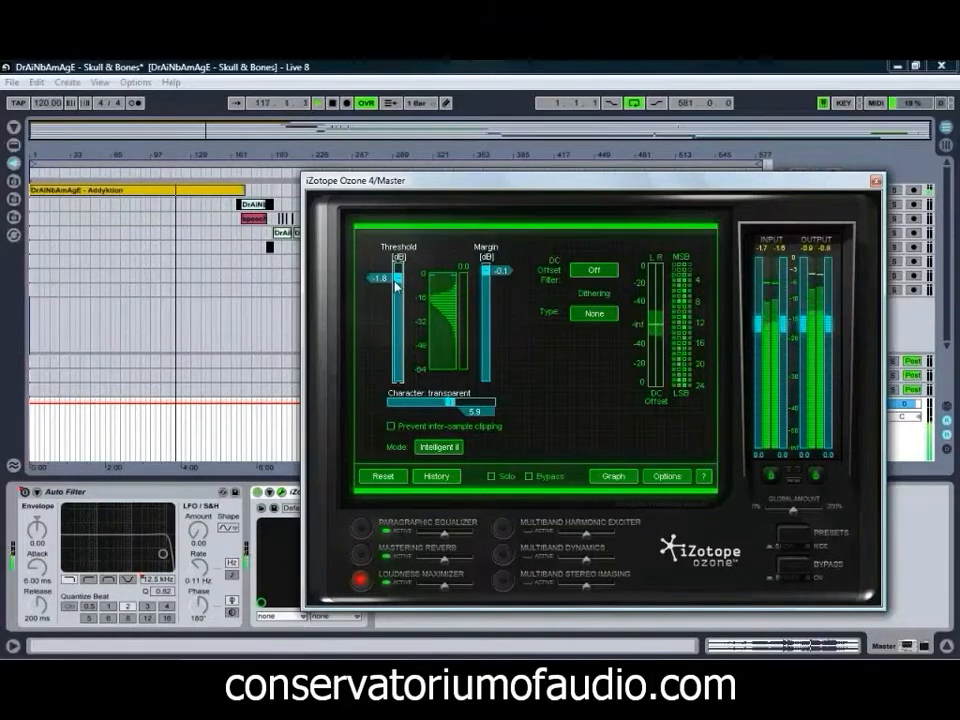
# Audition Demokracy with the loudness maximizer active, moving the Ozone window clear of the timeline and back.
pyautogui.moveTo(443, 187); pyautogui.dragTo(439, 290)
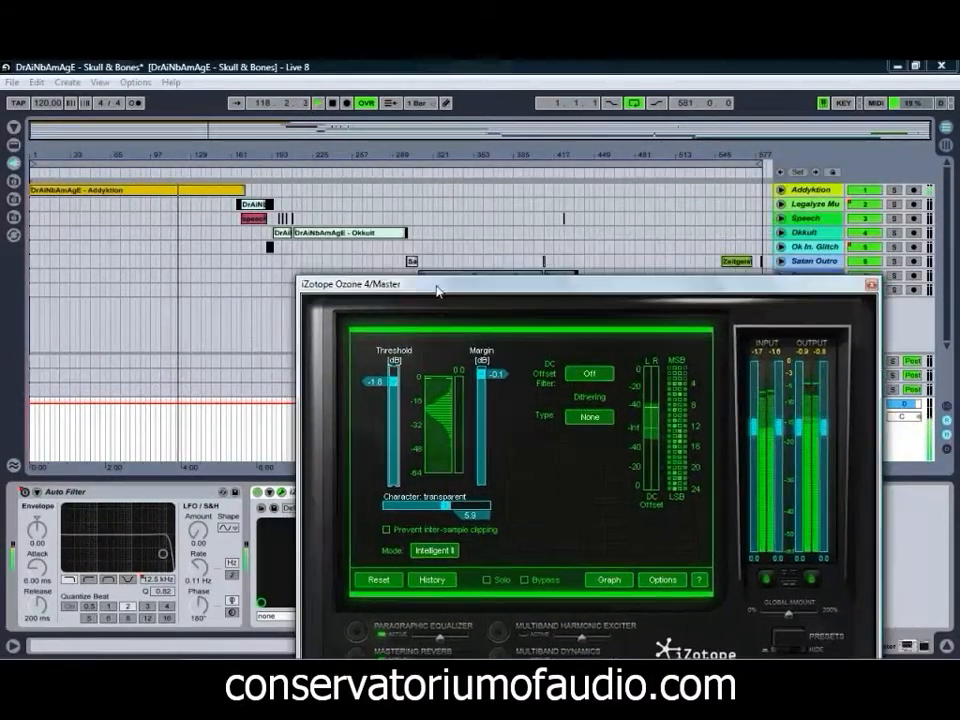
pyautogui.click(445, 174)
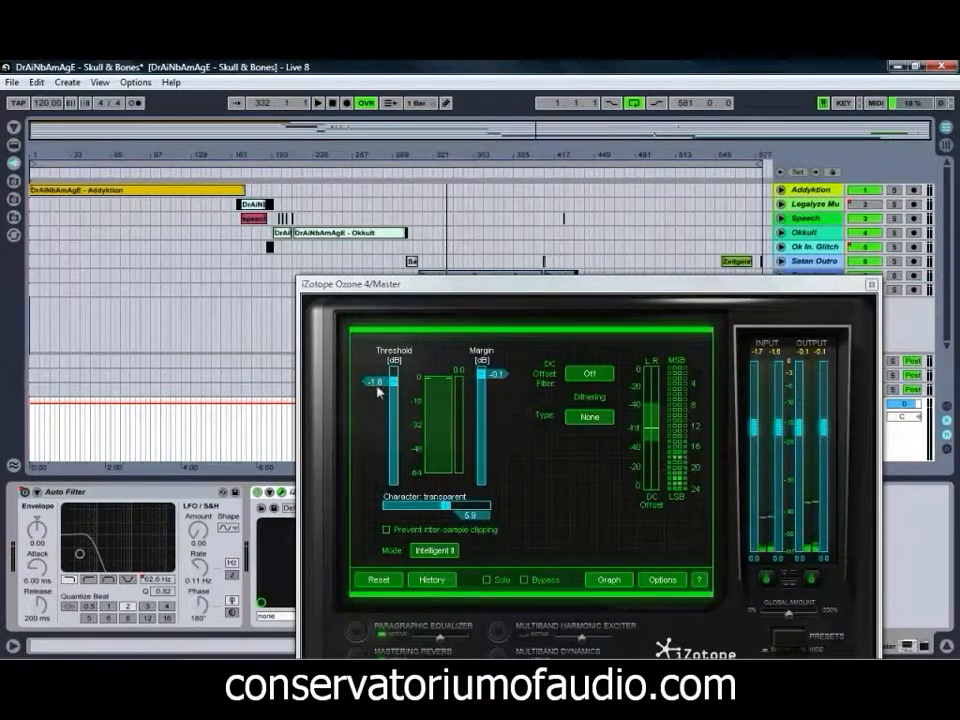
pyautogui.moveTo(437, 293); pyautogui.dragTo(443, 197)
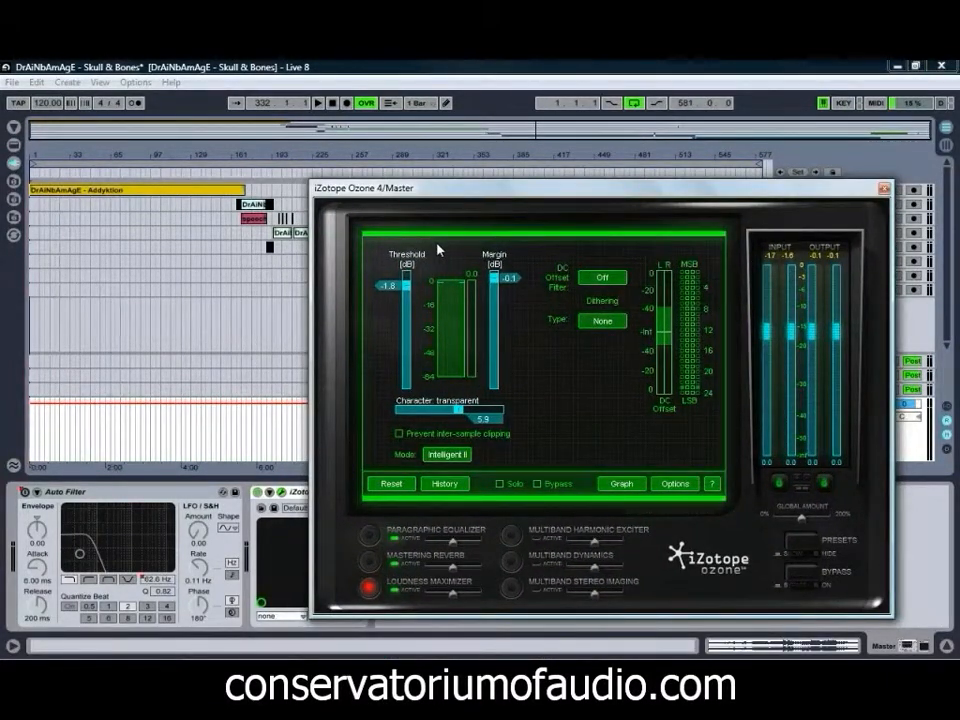
# Enable the multiband harmonic exciter, set the amounts of bands 2, 3 and 4 to 0.7, 1.4 and 2.3, and audition the mix.
pyautogui.click(511, 536)
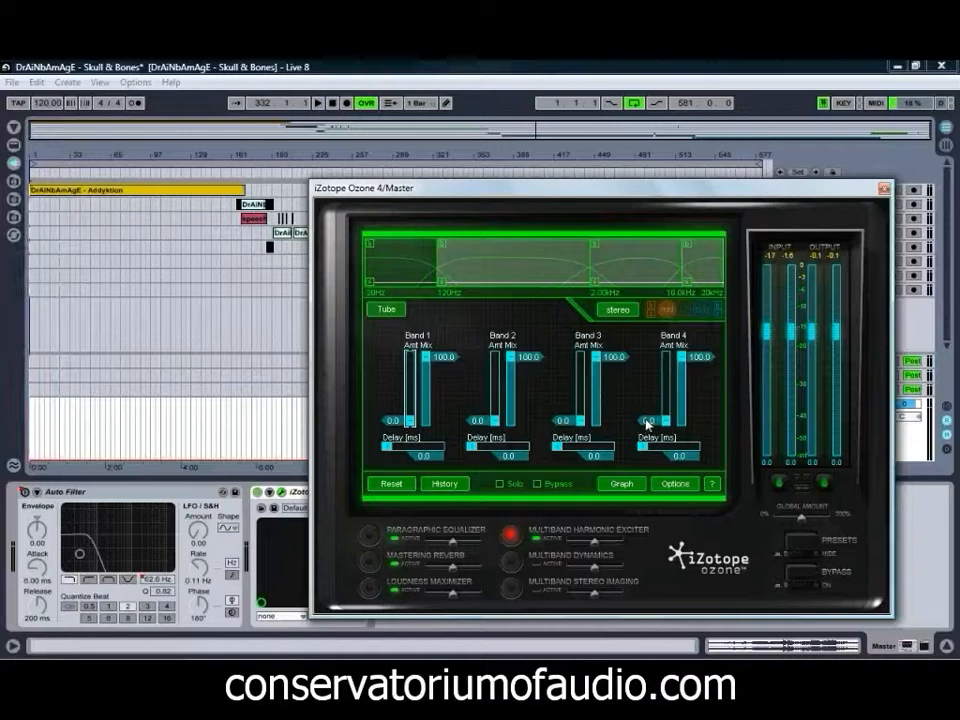
pyautogui.moveTo(648, 422); pyautogui.dragTo(652, 411)
pyautogui.moveTo(578, 421); pyautogui.dragTo(577, 420)
pyautogui.moveTo(494, 421); pyautogui.dragTo(494, 417)
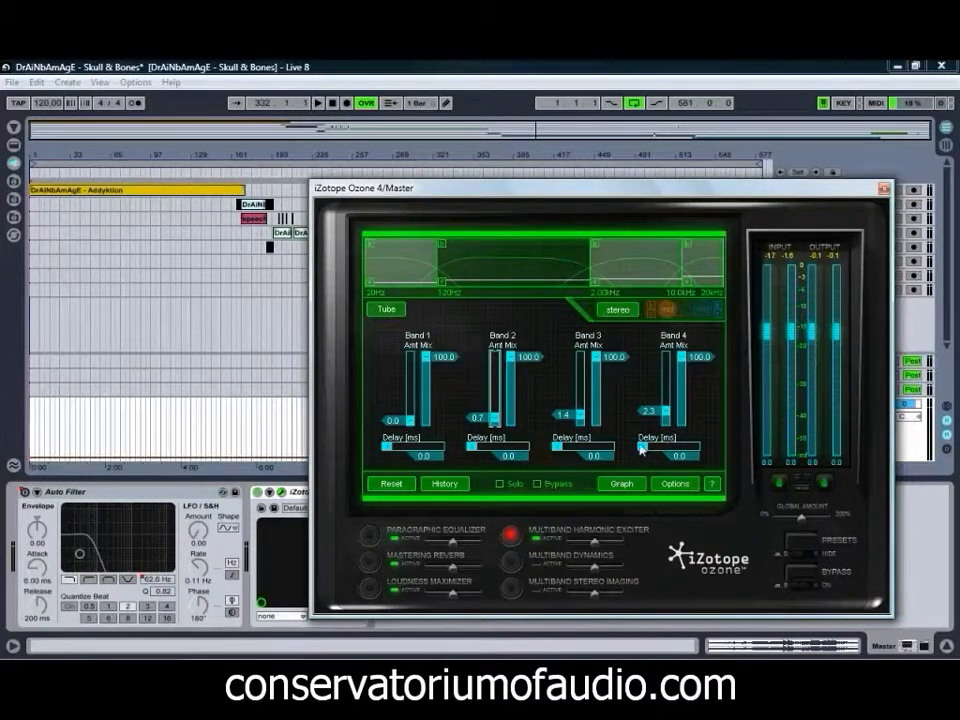
pyautogui.press('space')
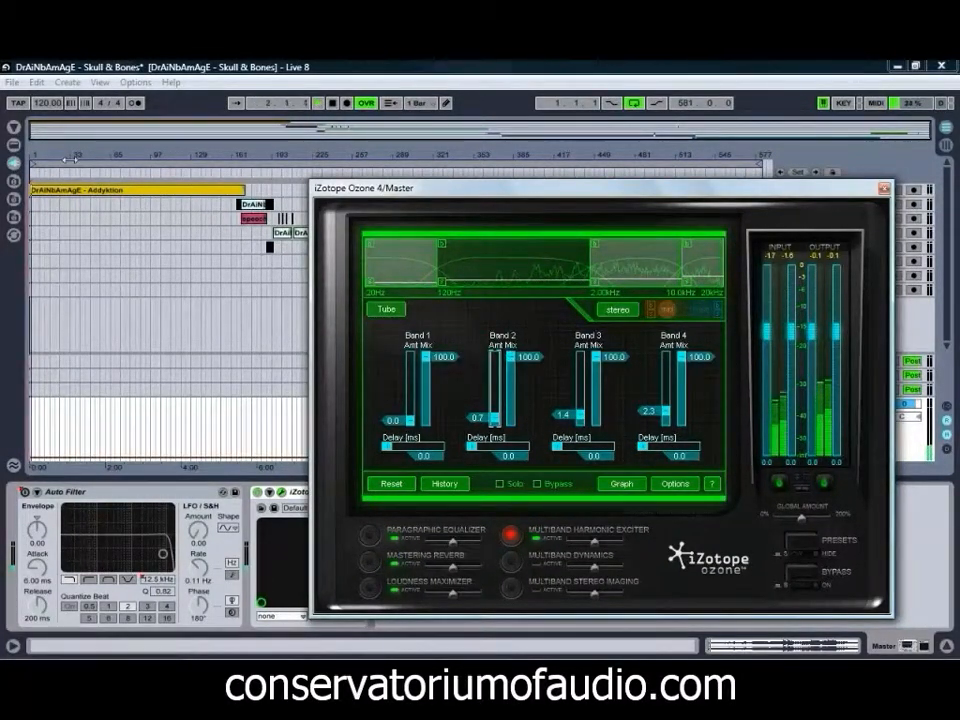
pyautogui.moveTo(600, 187); pyautogui.dragTo(590, 320)
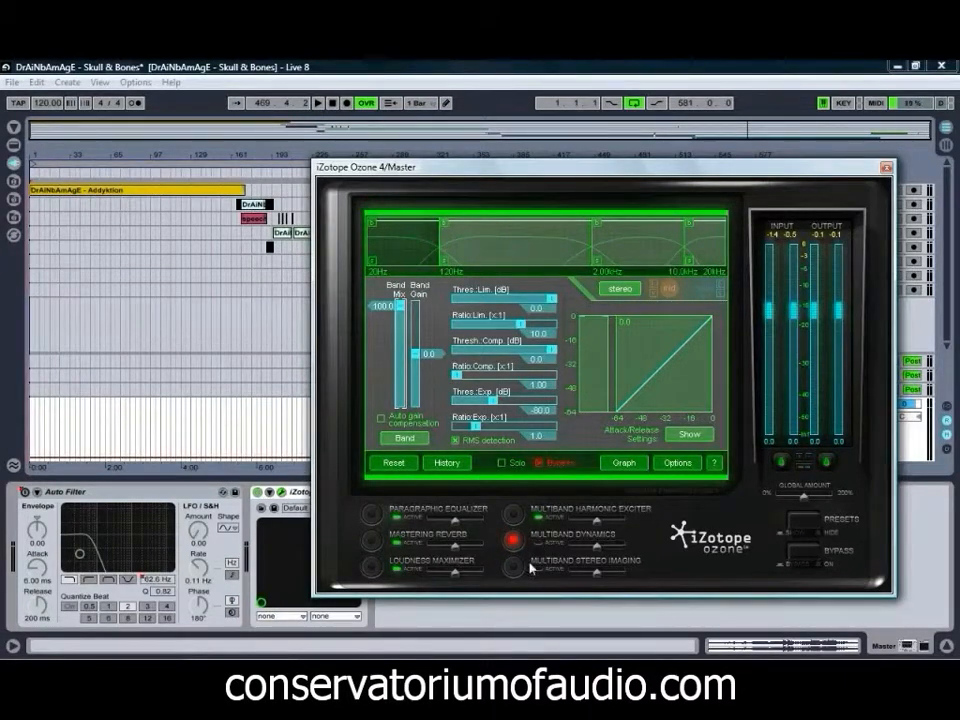
# Enable multiband stereo imaging, set the widening of bands 2, 3 and 4 to 0.3, and audition sections of Addyktion.
pyautogui.click(512, 567)
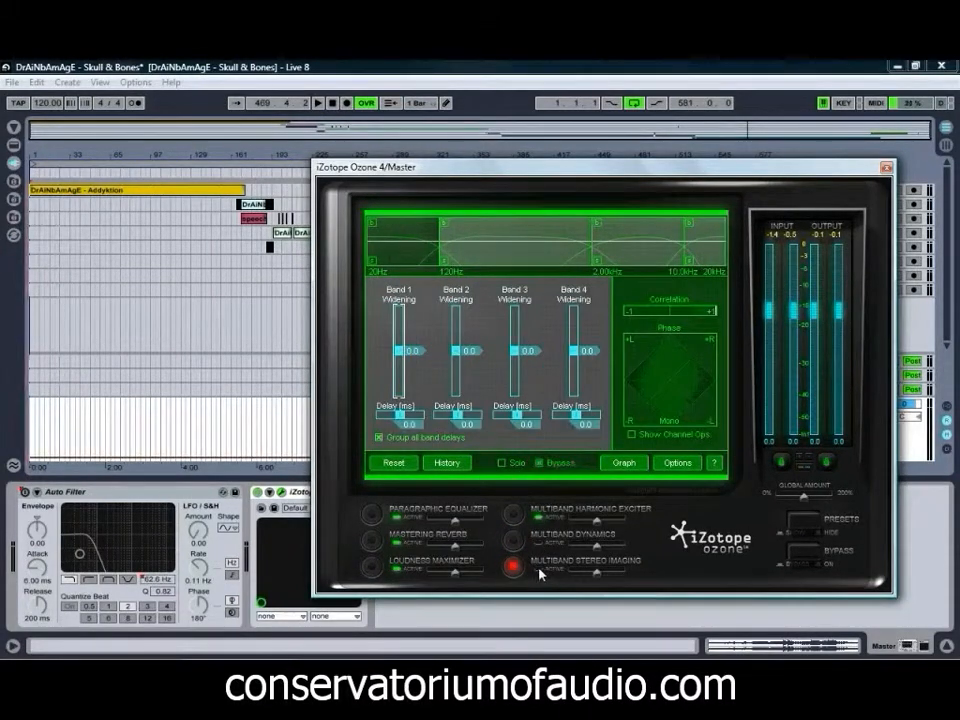
pyautogui.click(540, 571)
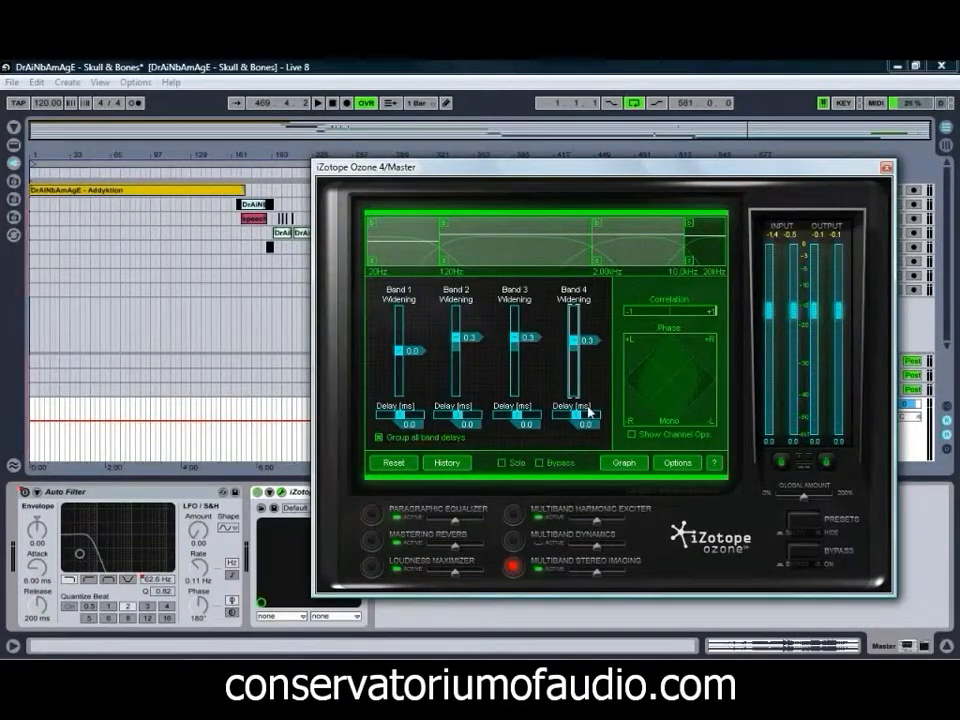
pyautogui.press('space')
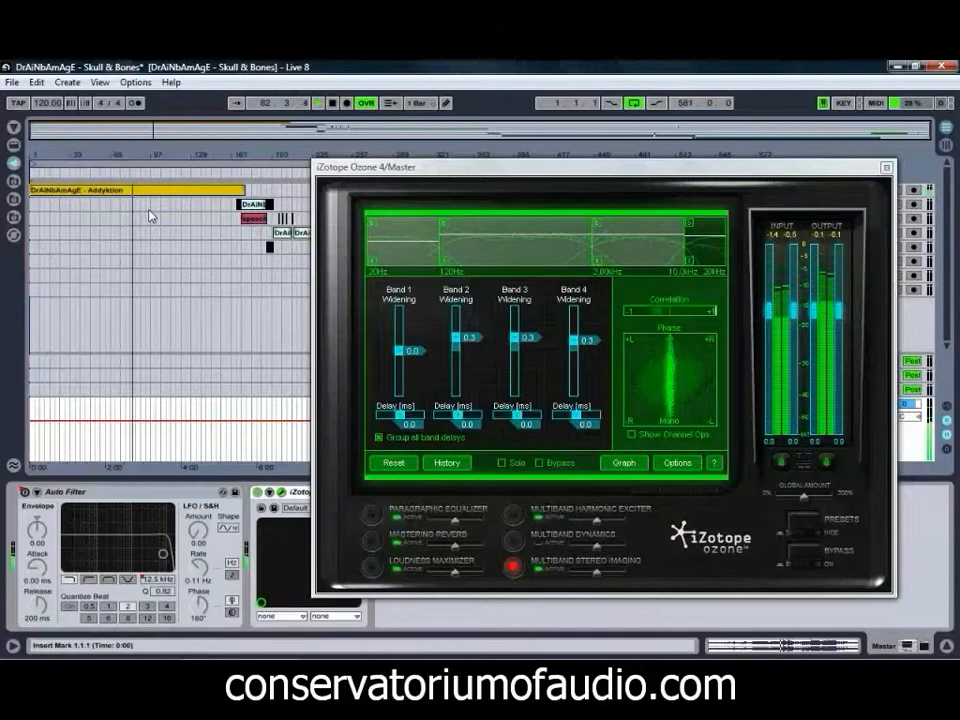
pyautogui.click(136, 174)
pyautogui.click(190, 199)
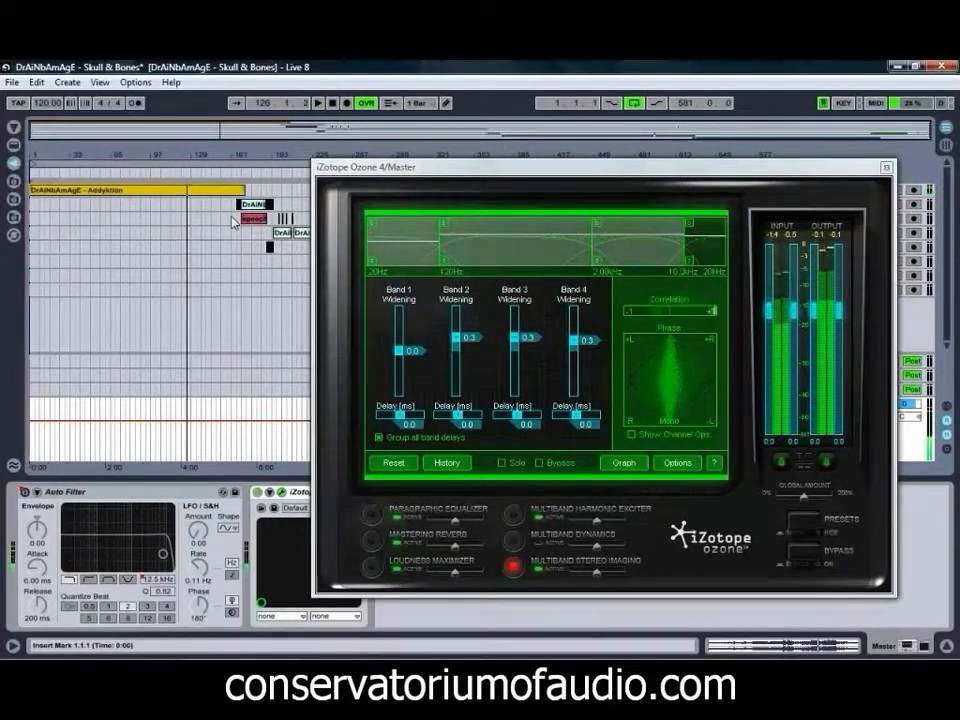
pyautogui.press('space')
pyautogui.click(566, 345)
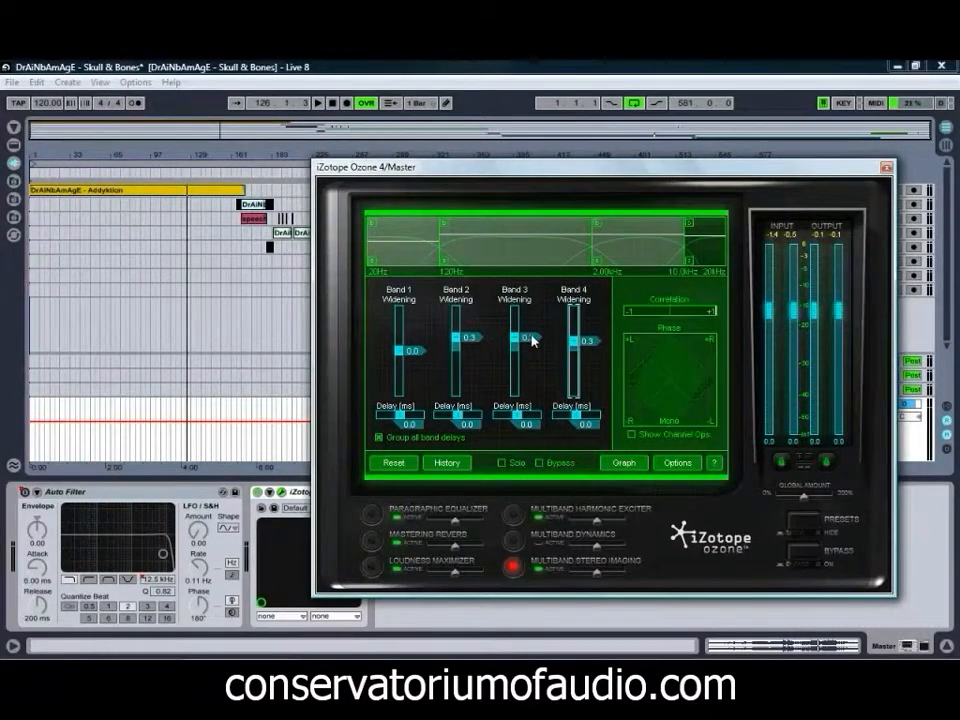
# Compare the mix with Ozone bypassed and active, and audition Addyktion, Okkult, Demokracy and Kyck Out through the full mastering chain.
pyautogui.click(805, 553)
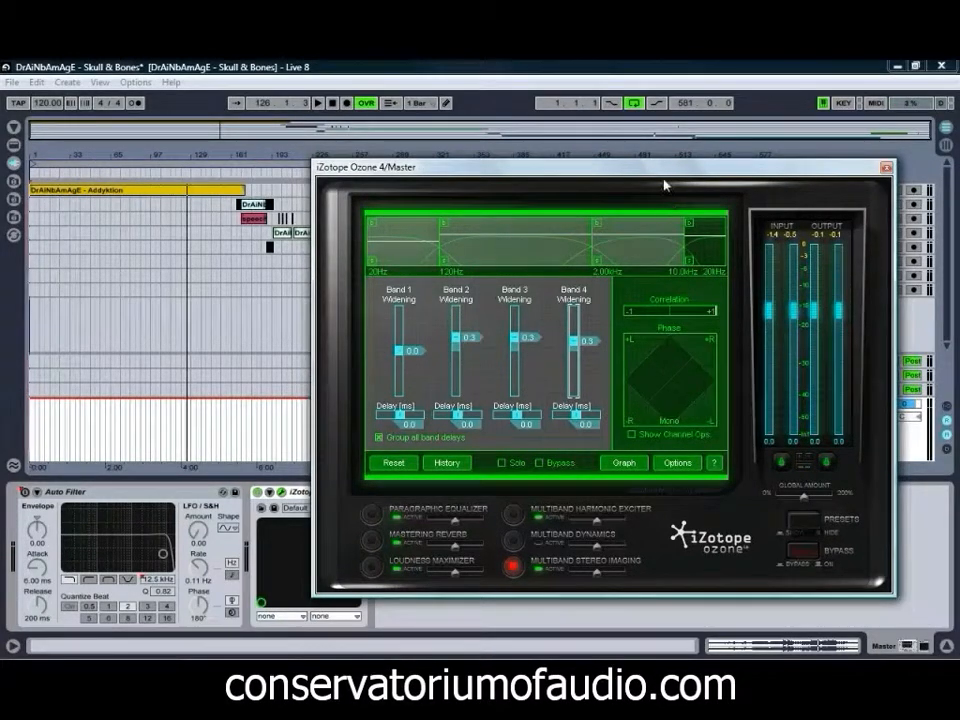
pyautogui.moveTo(665, 183); pyautogui.dragTo(688, 330)
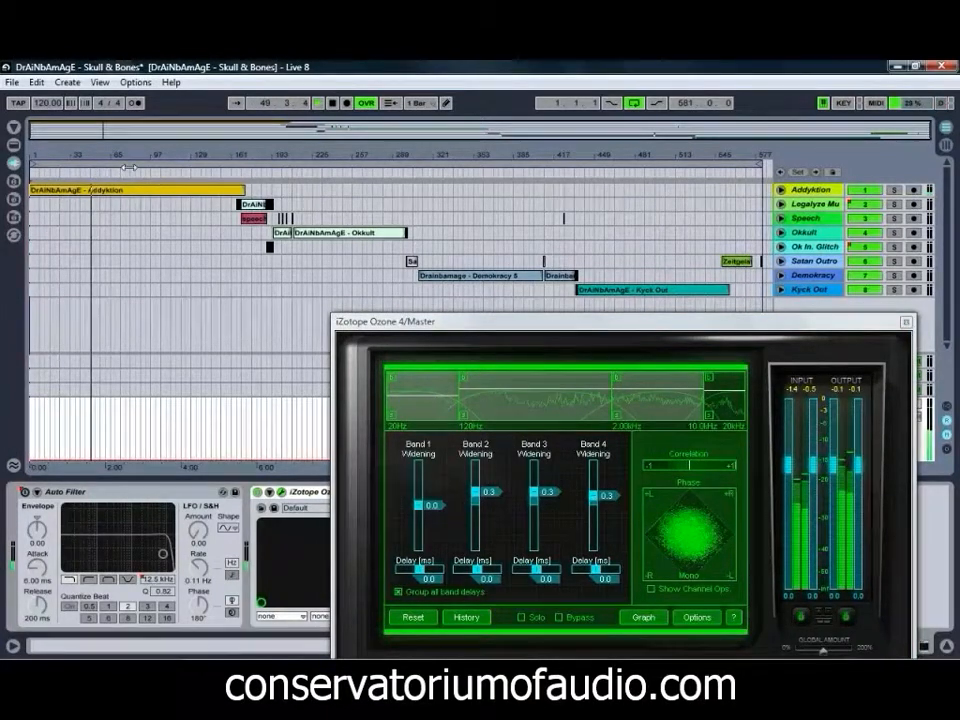
pyautogui.click(181, 173)
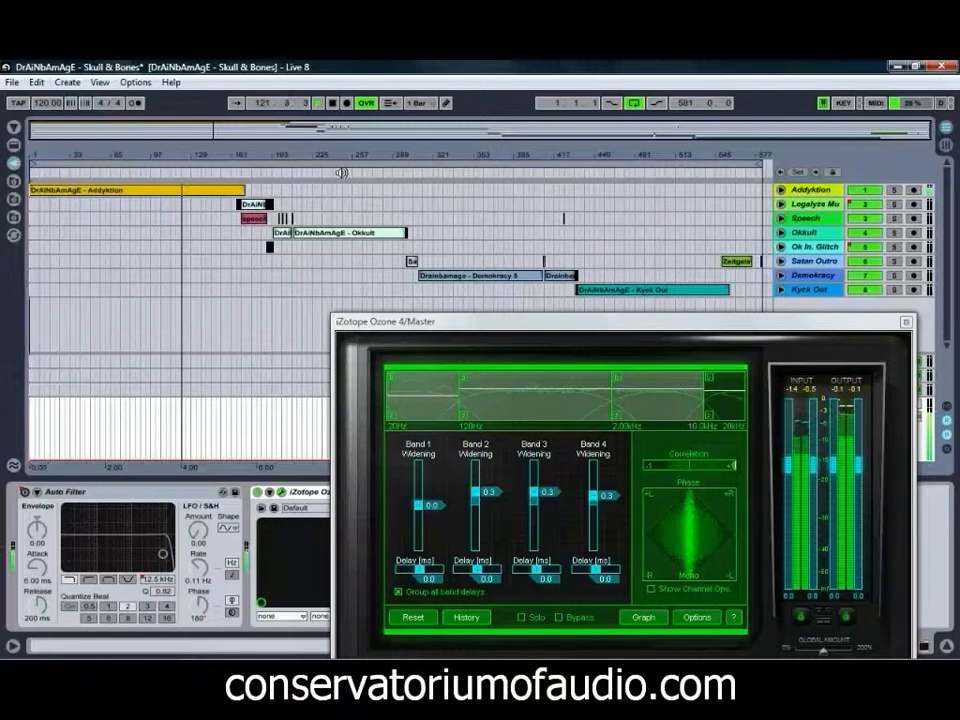
pyautogui.click(342, 173)
pyautogui.click(490, 183)
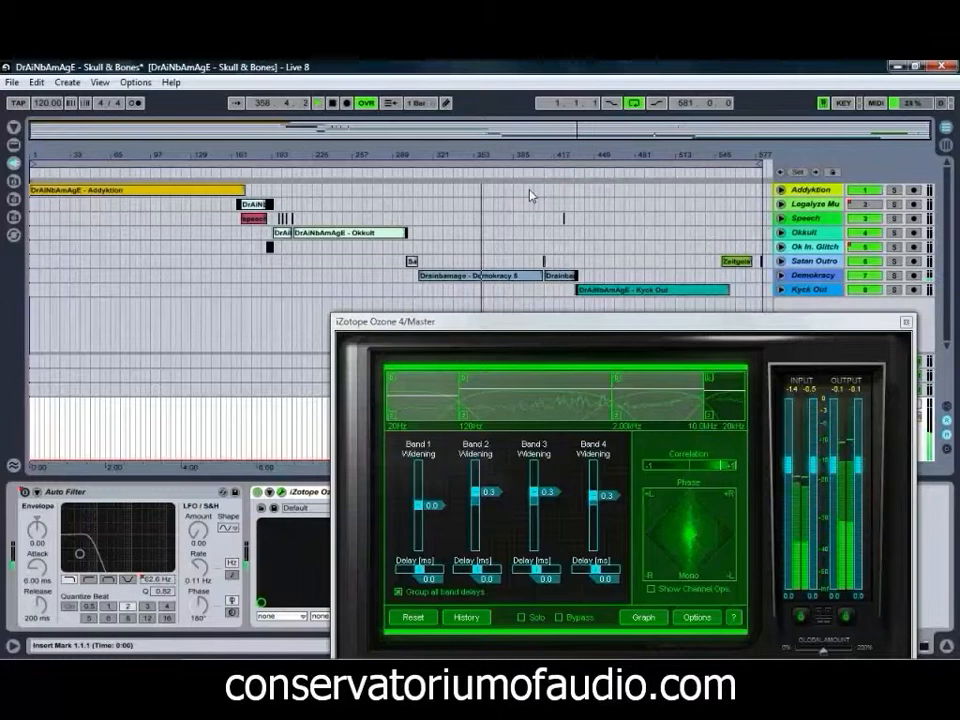
pyautogui.click(595, 174)
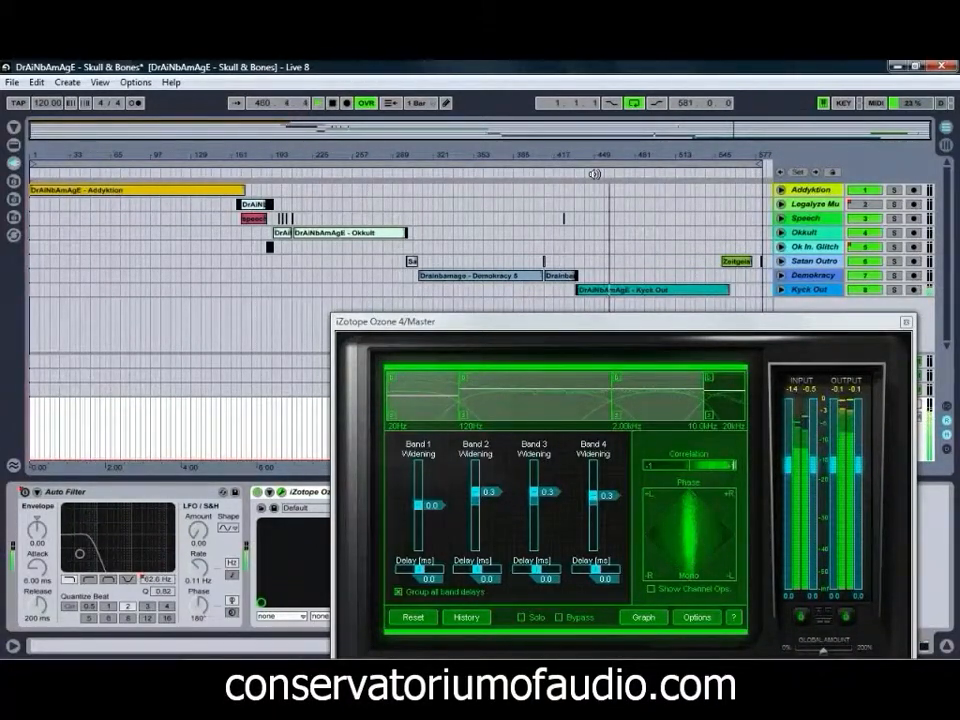
pyautogui.moveTo(567, 328); pyautogui.dragTo(557, 184)
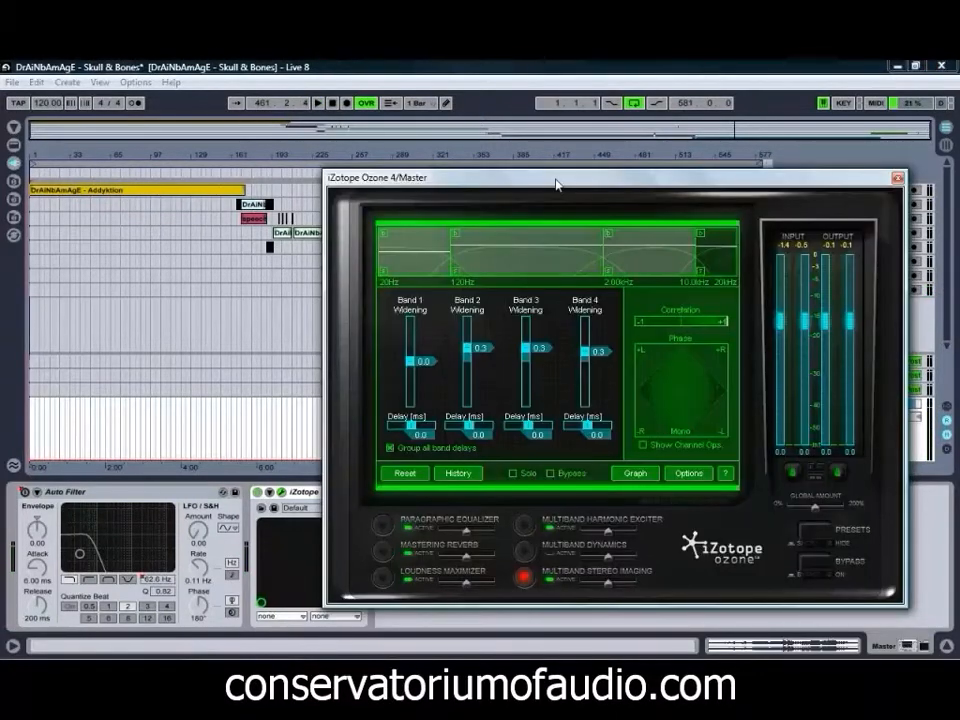